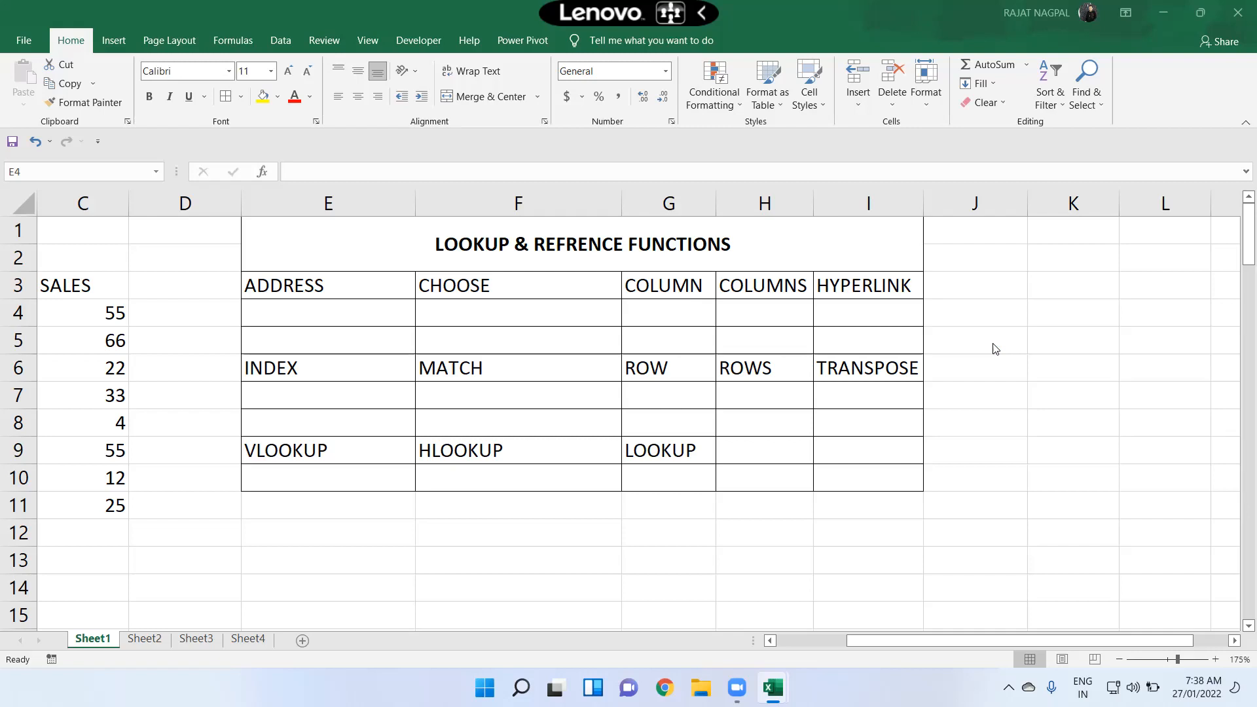
Step: Enter an ADDRESS formula in E4 with row 85 and column 6
double_click(323, 312)
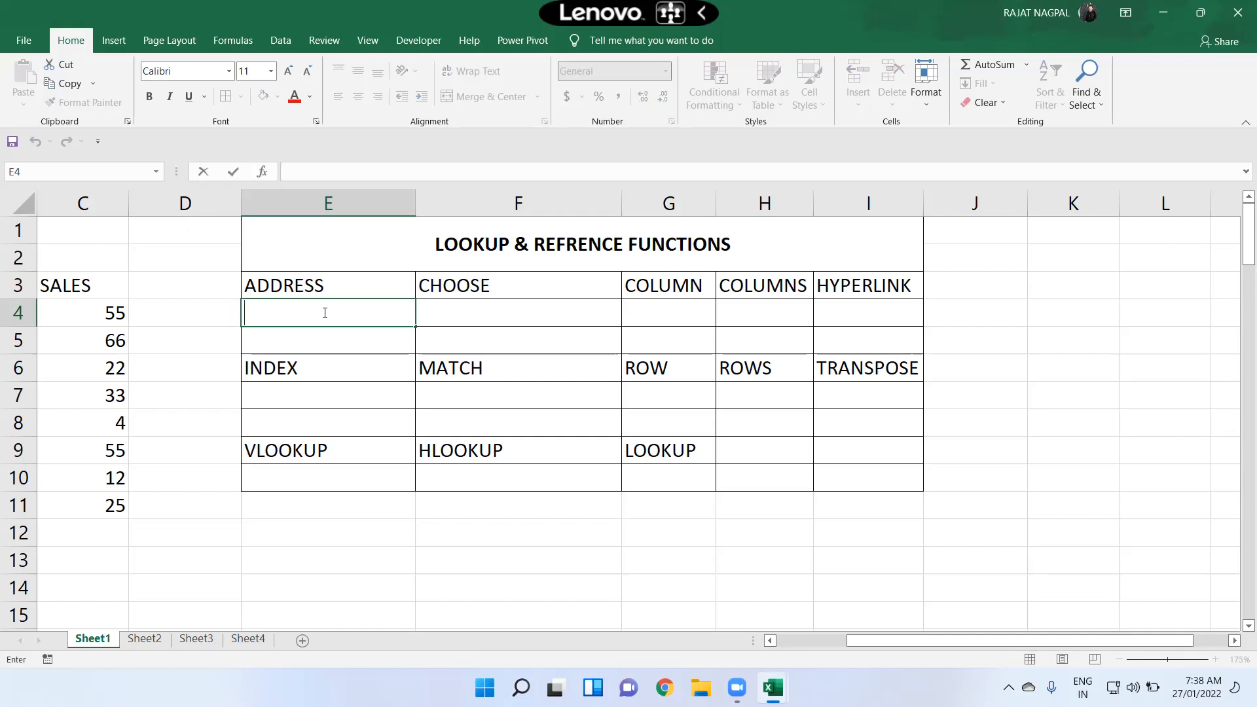
type("=address")
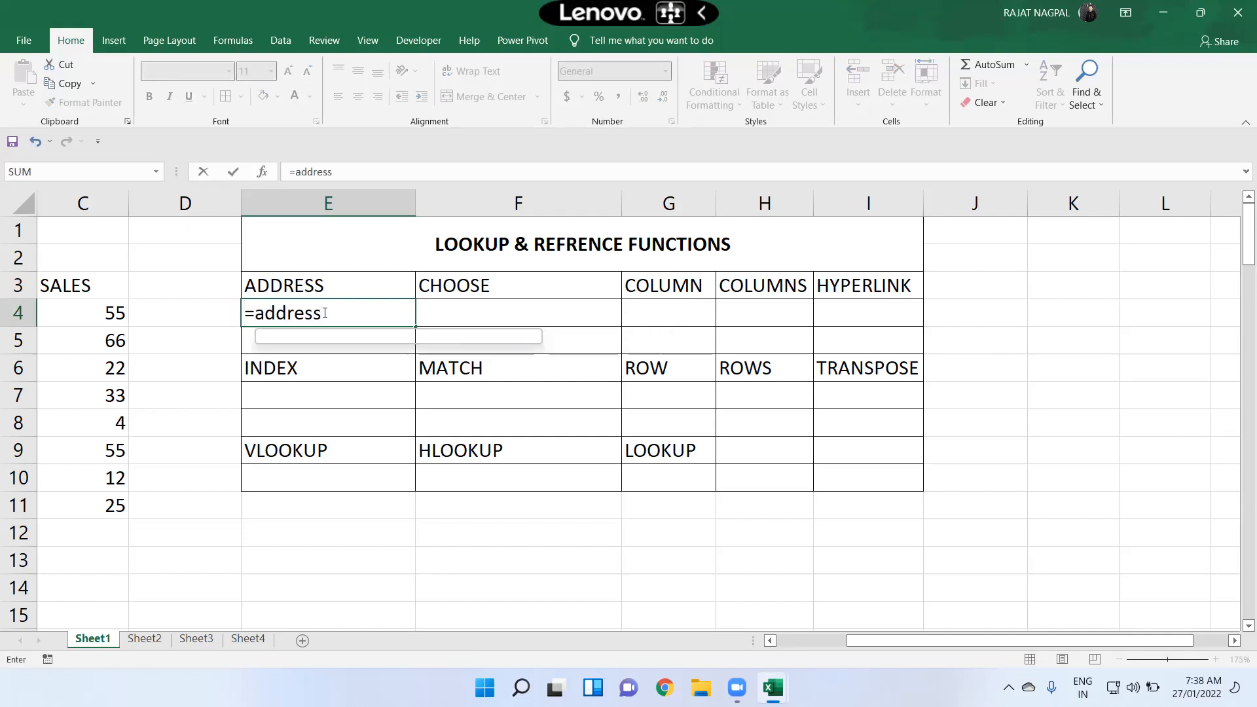
key("Tab")
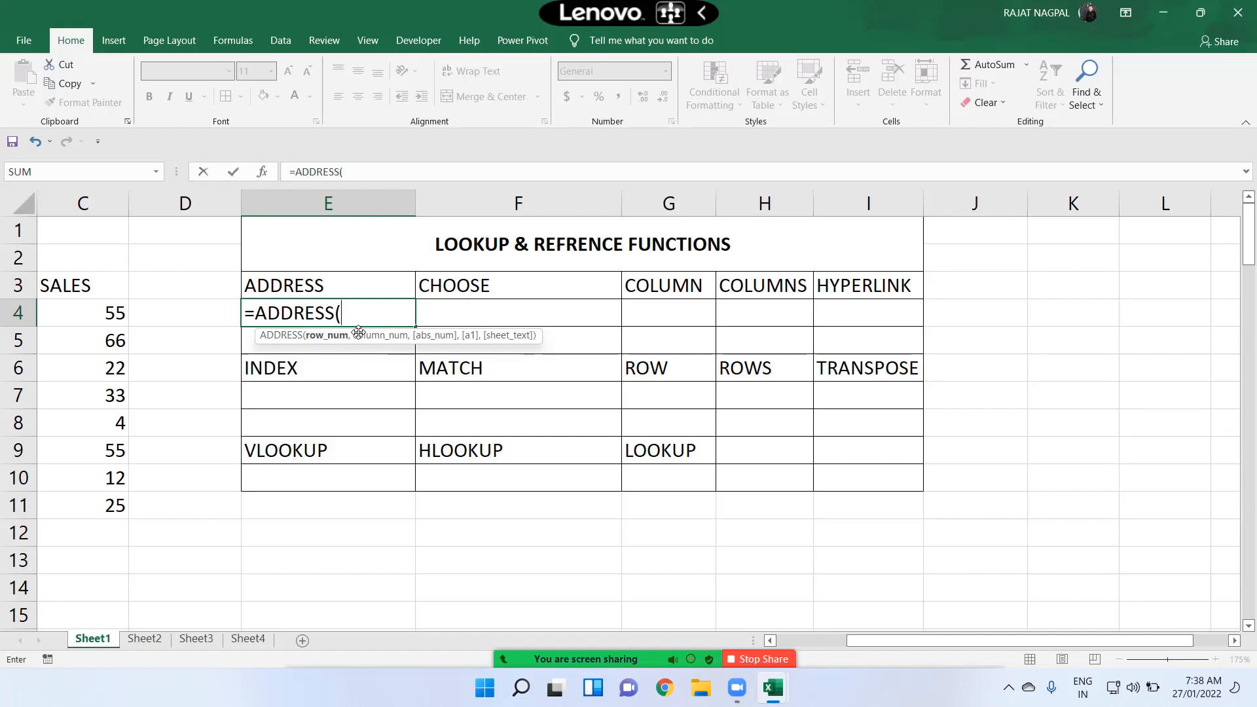
type("85,")
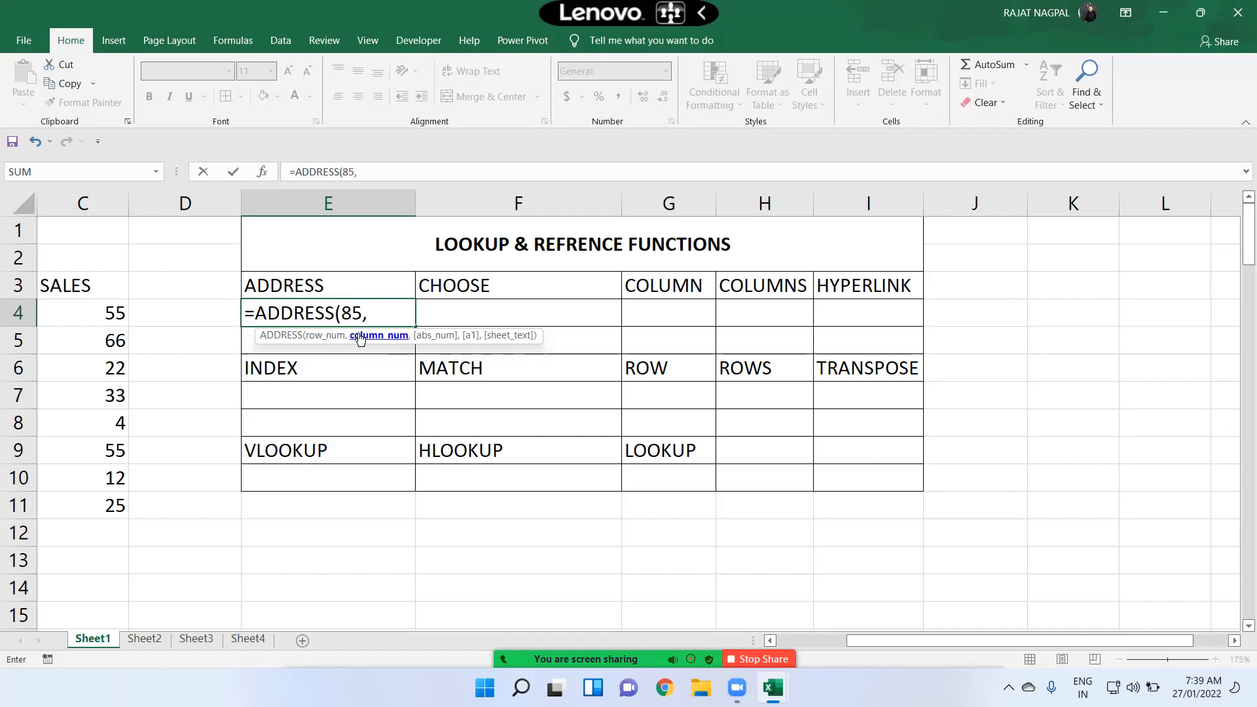
type("6)")
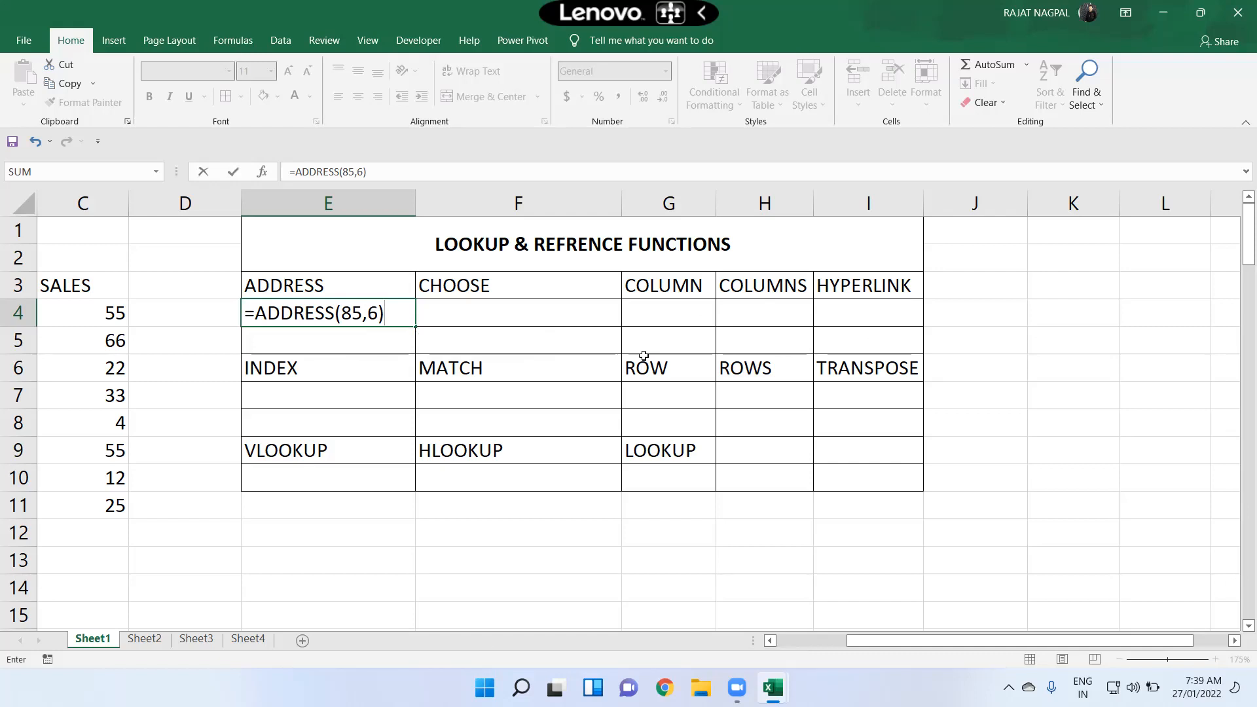
key("Return")
key("Up")
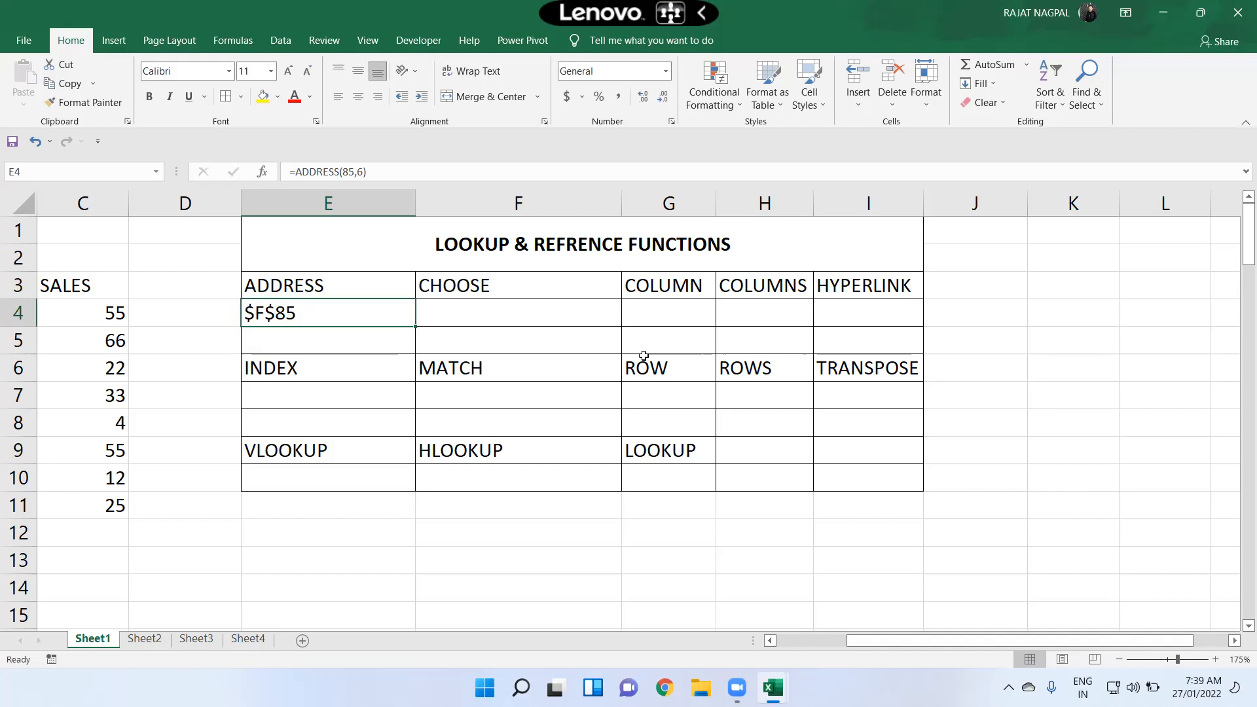
Step: Rewrite E4's formula as =ADDRESS(8,9)
key("F2")
key("BackSpace")
key("BackSpace")
key("BackSpace")
key("BackSpace")
key("BackSpace")
type("8")
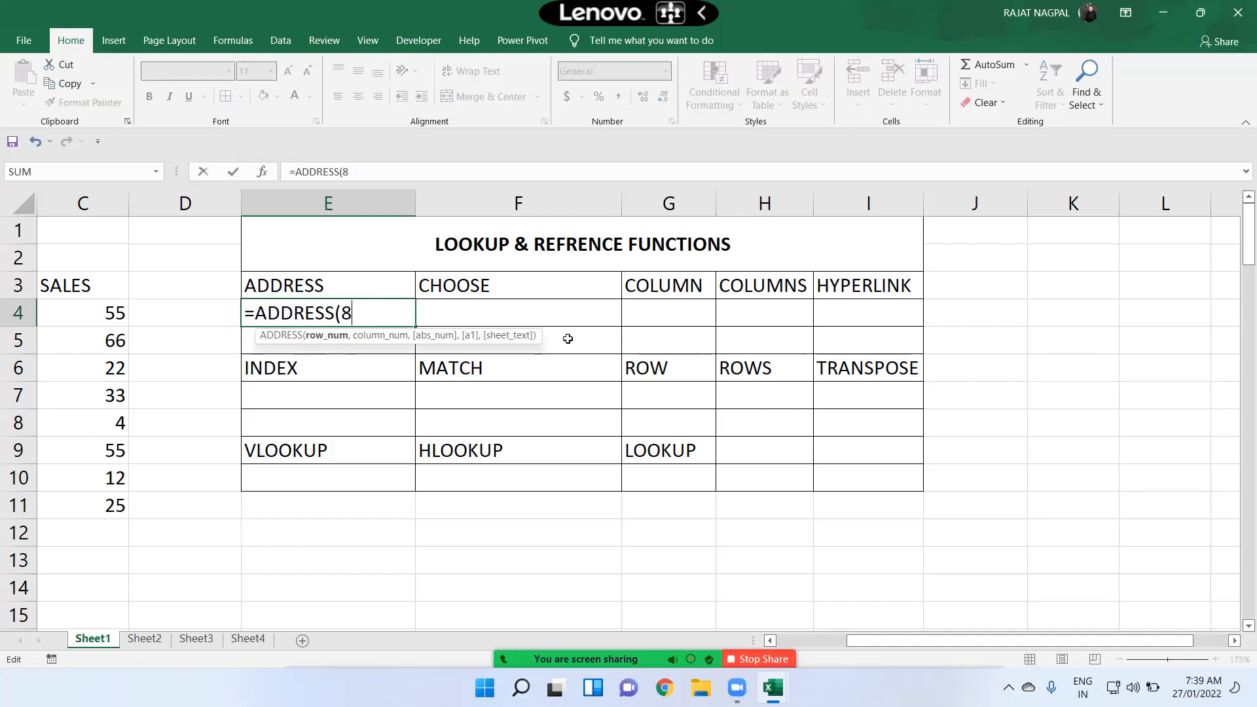
type(",")
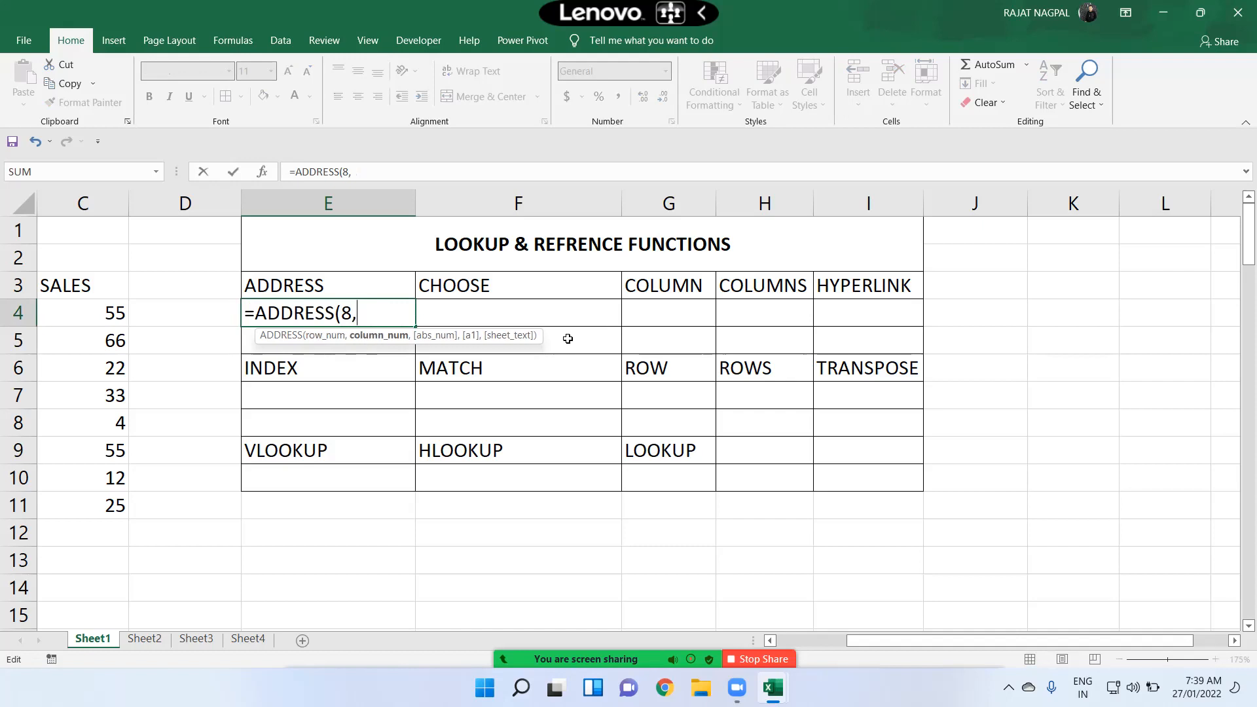
type("9)")
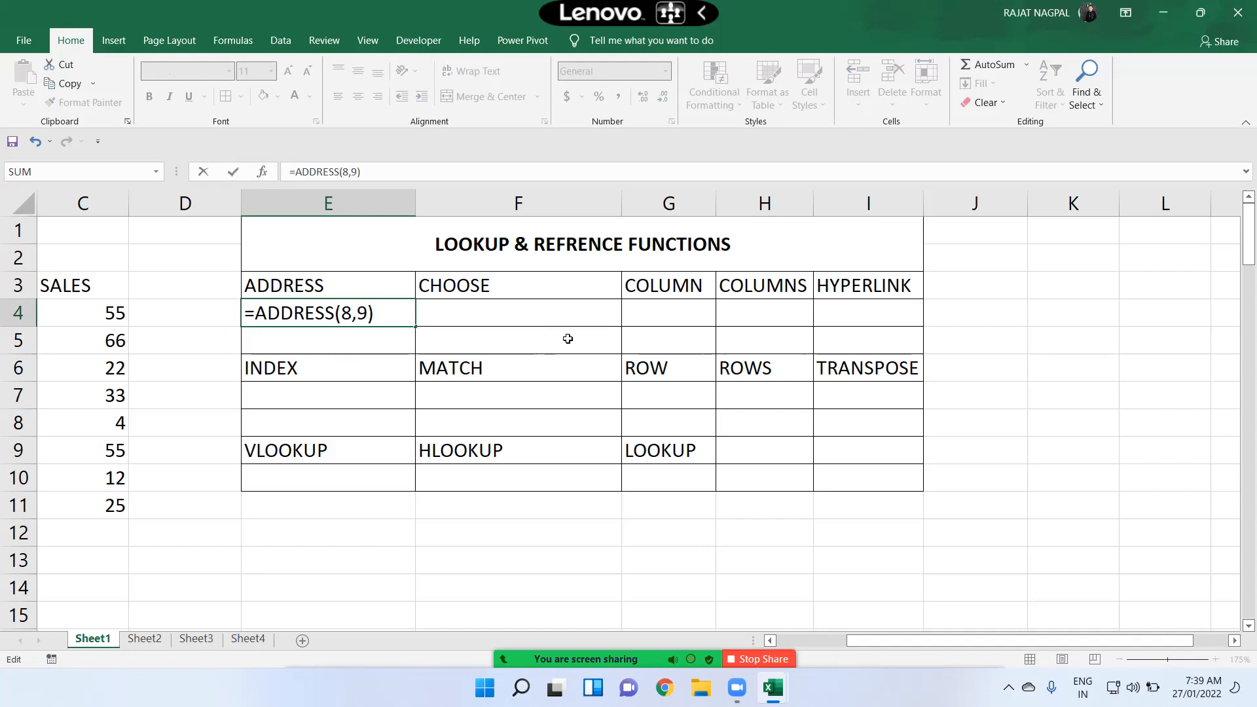
key("Return")
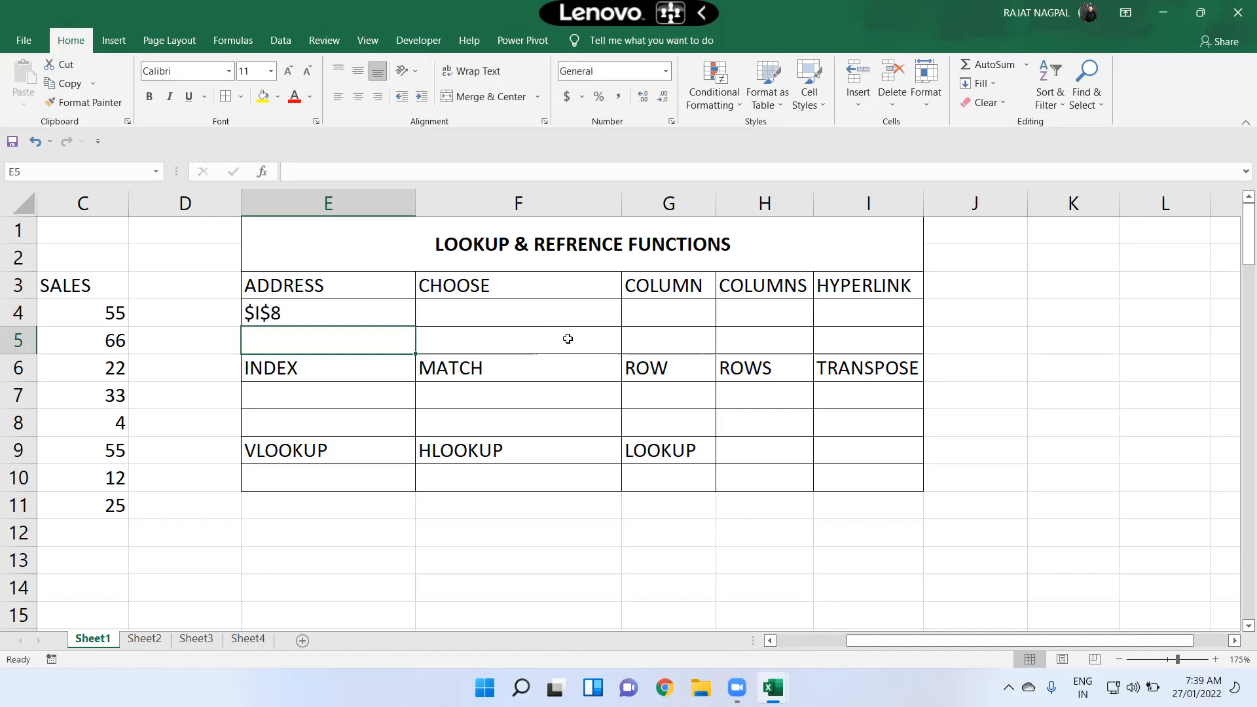
Step: Start a CHOOSE formula in F4 with index 6 and values E3, G3, H3 and I3
left_click(567, 338)
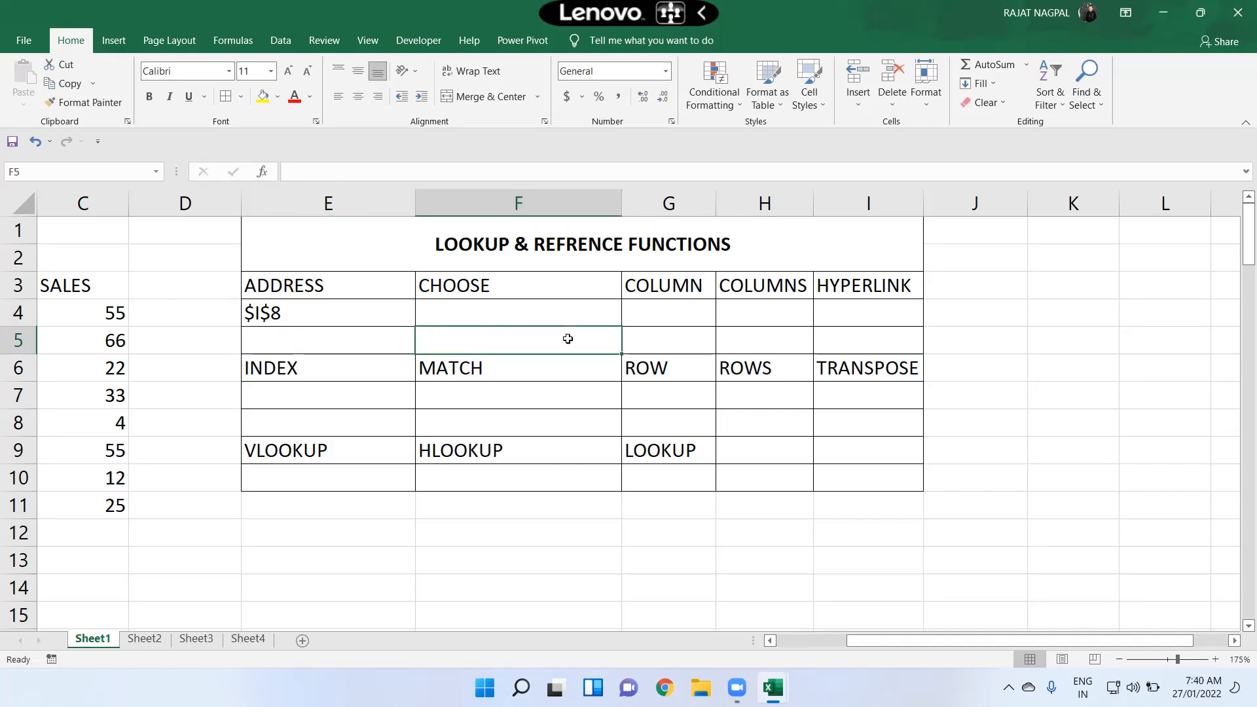
key("Up")
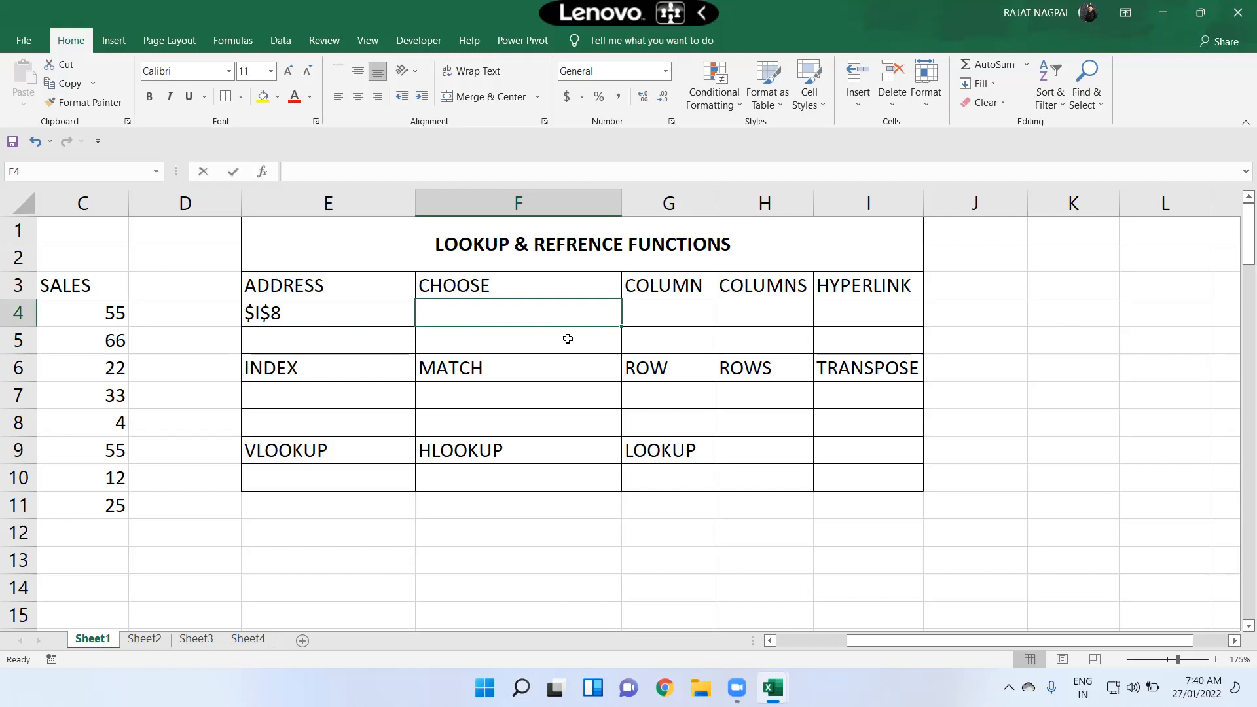
type("=choo")
key("Tab")
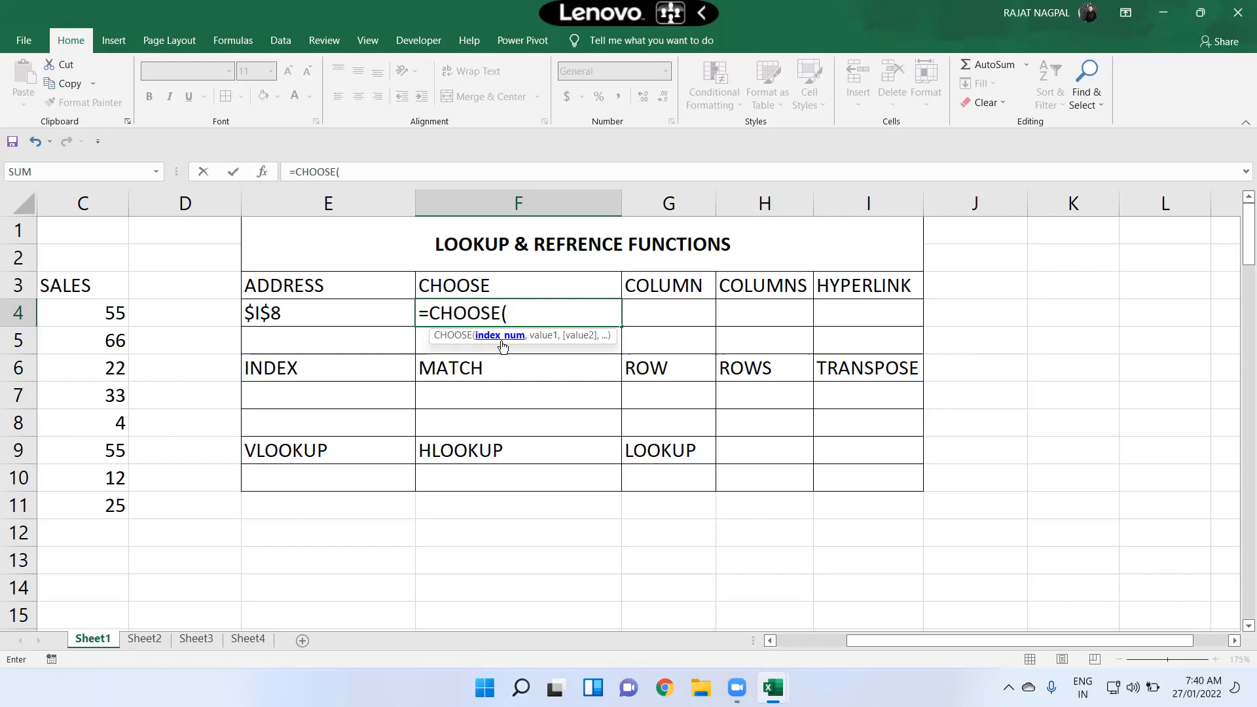
type("6,")
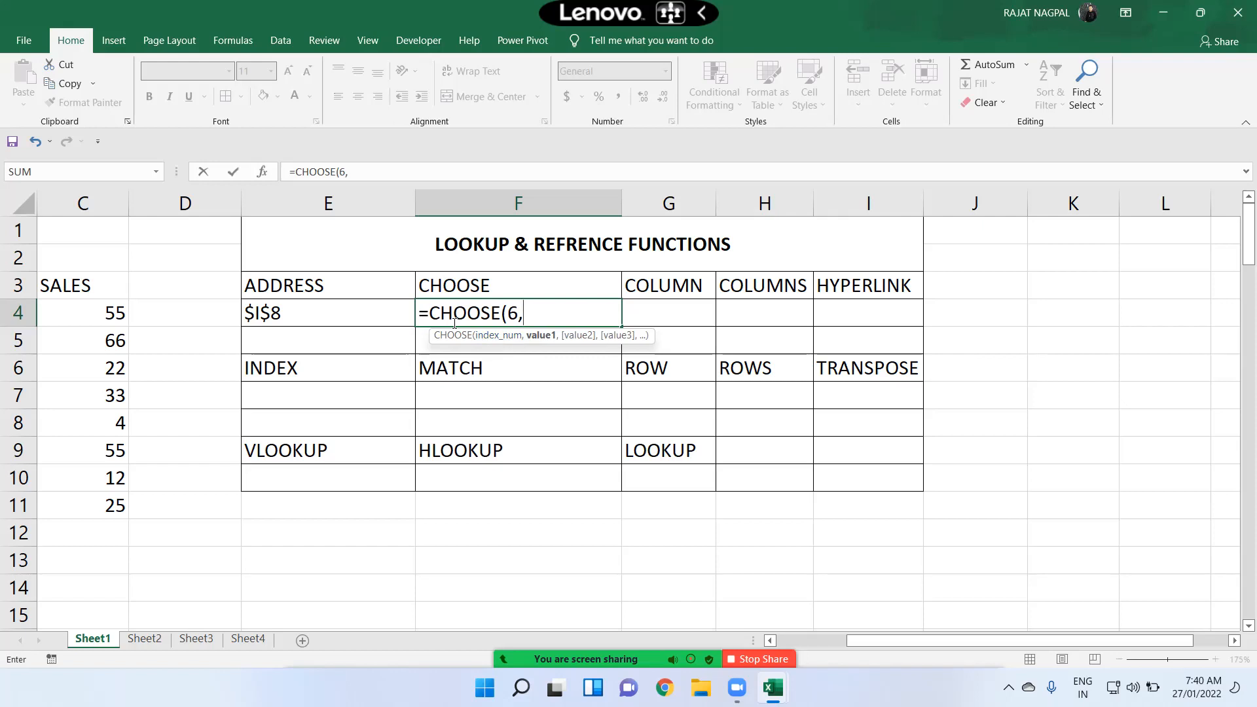
left_click(289, 282)
type(",")
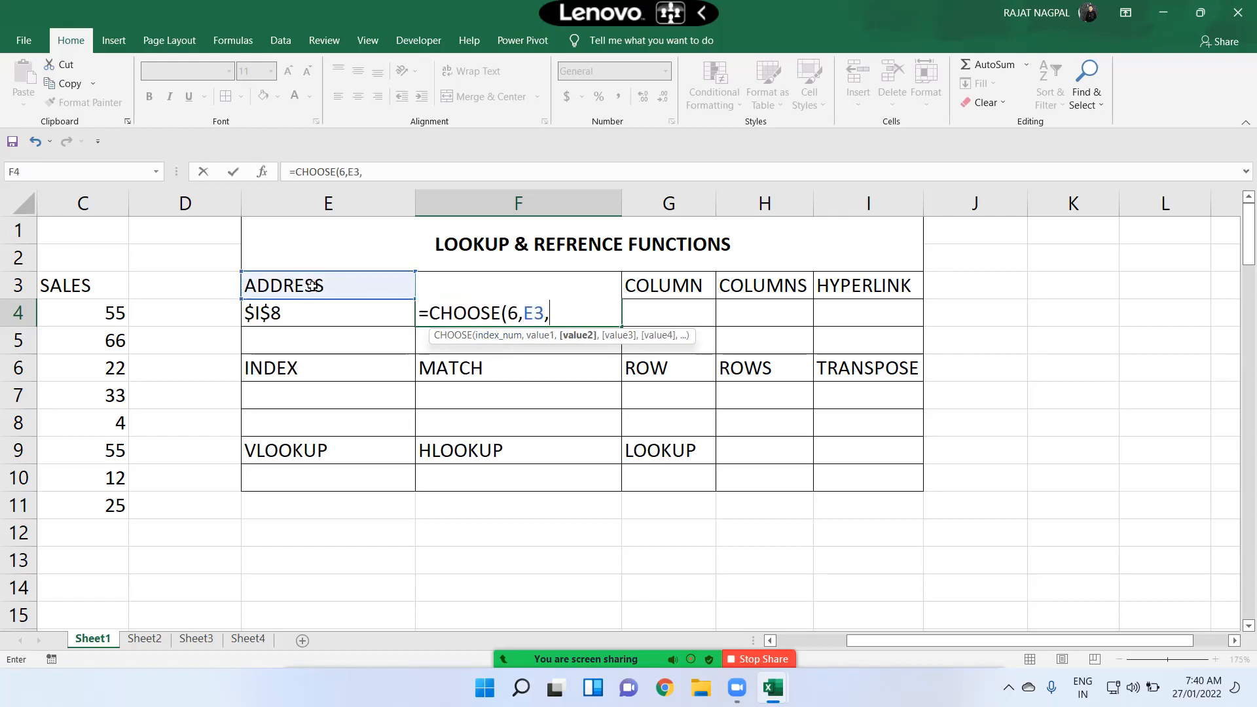
left_click(658, 278)
type(",")
left_click(773, 291)
type(",")
left_click(836, 292)
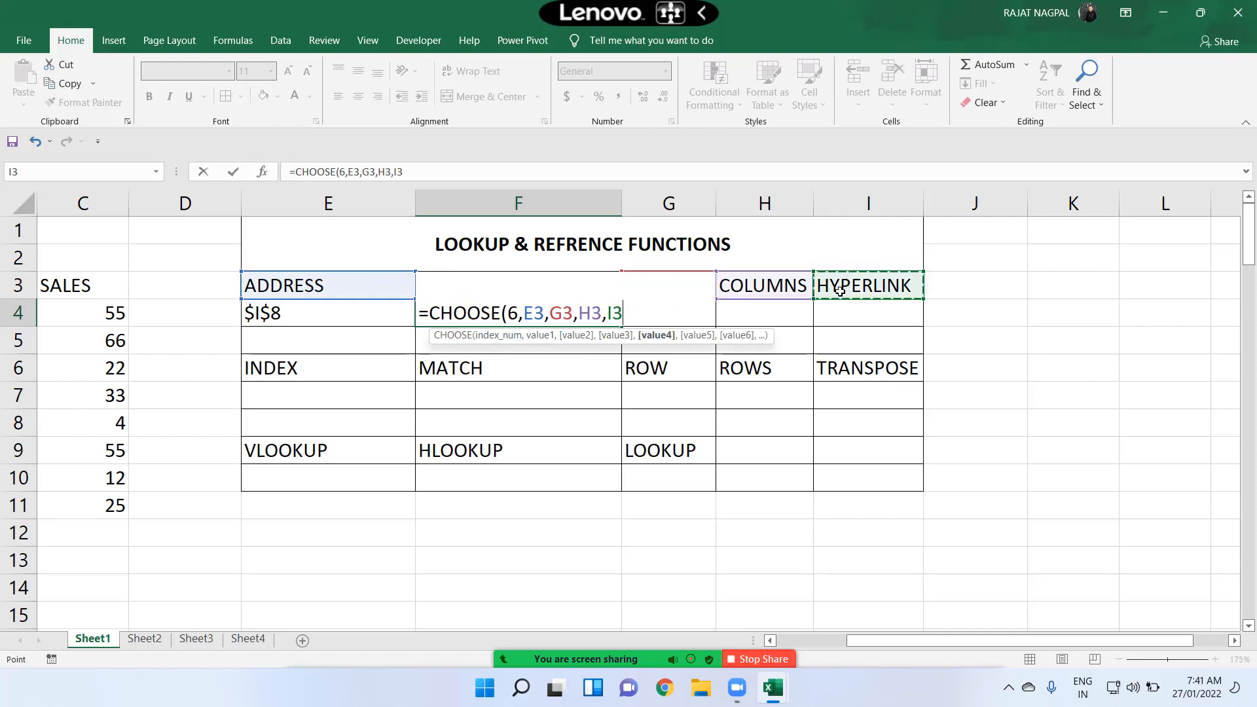
Step: Add E6, F6, G6, H6 and I6 as further values and complete the CHOOSE formula
type(",")
left_click(330, 374)
type(",")
left_click(484, 370)
type(",")
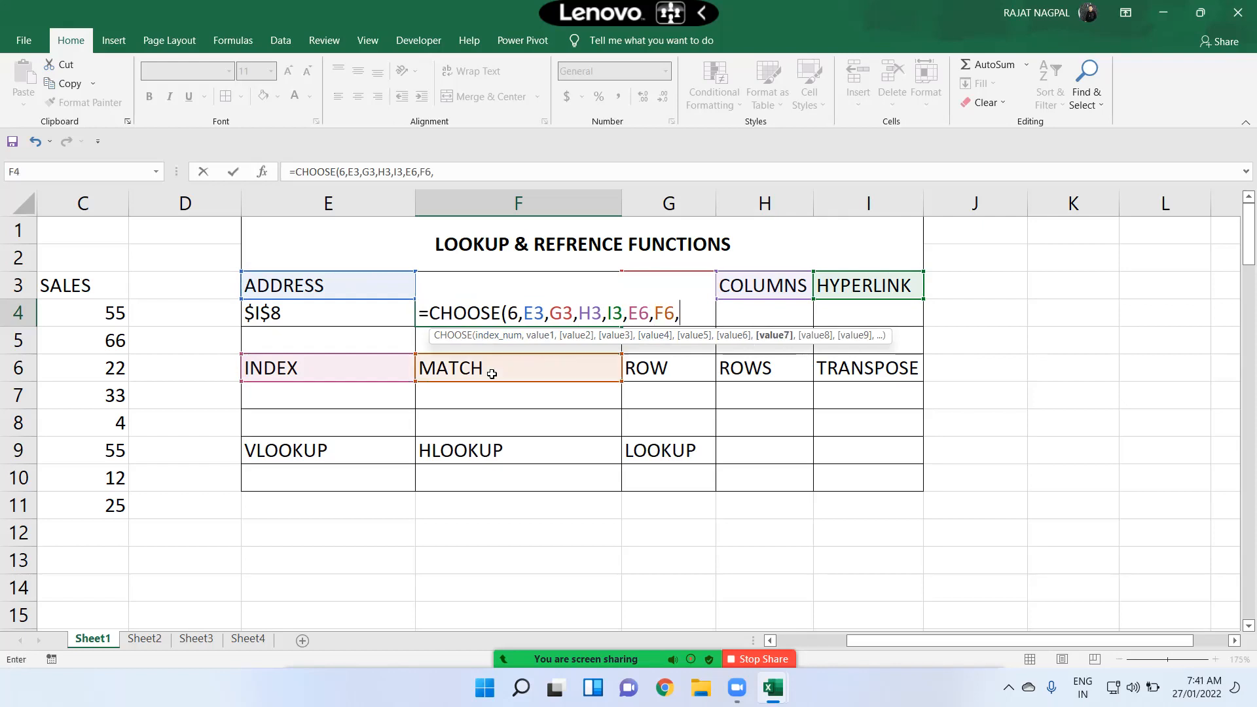
left_click(653, 377)
type(",")
left_click(767, 373)
type(",")
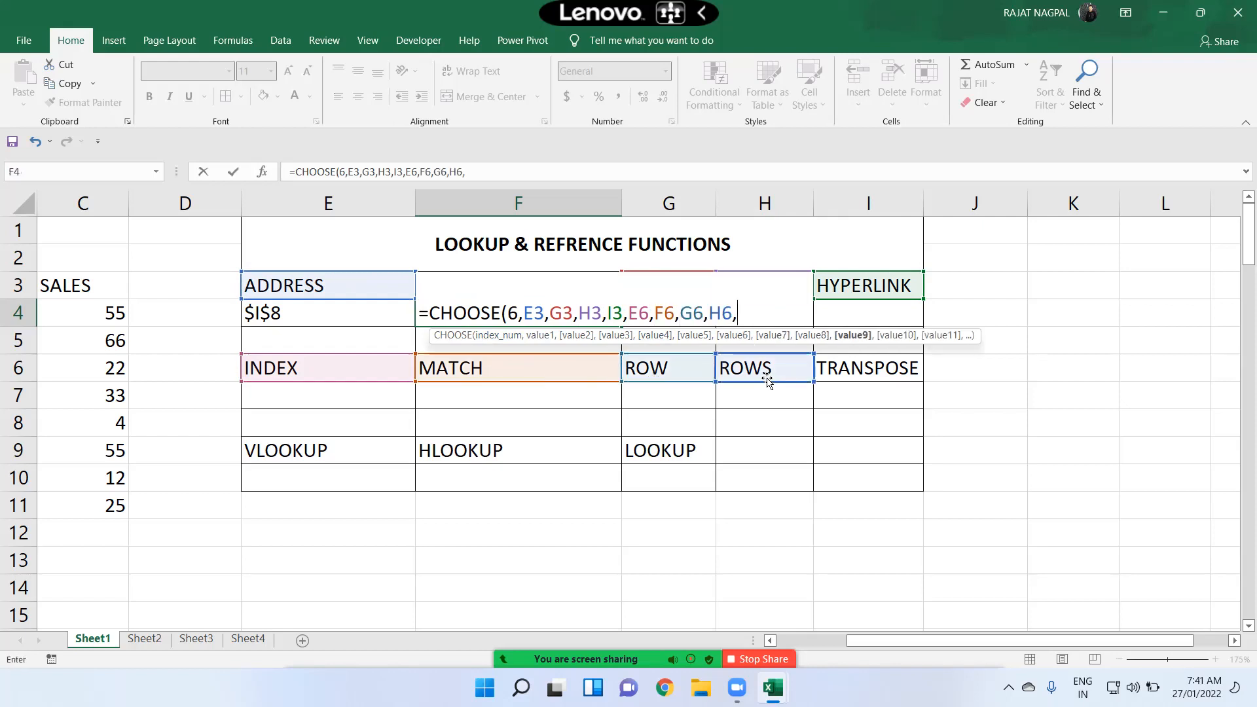
left_click(880, 371)
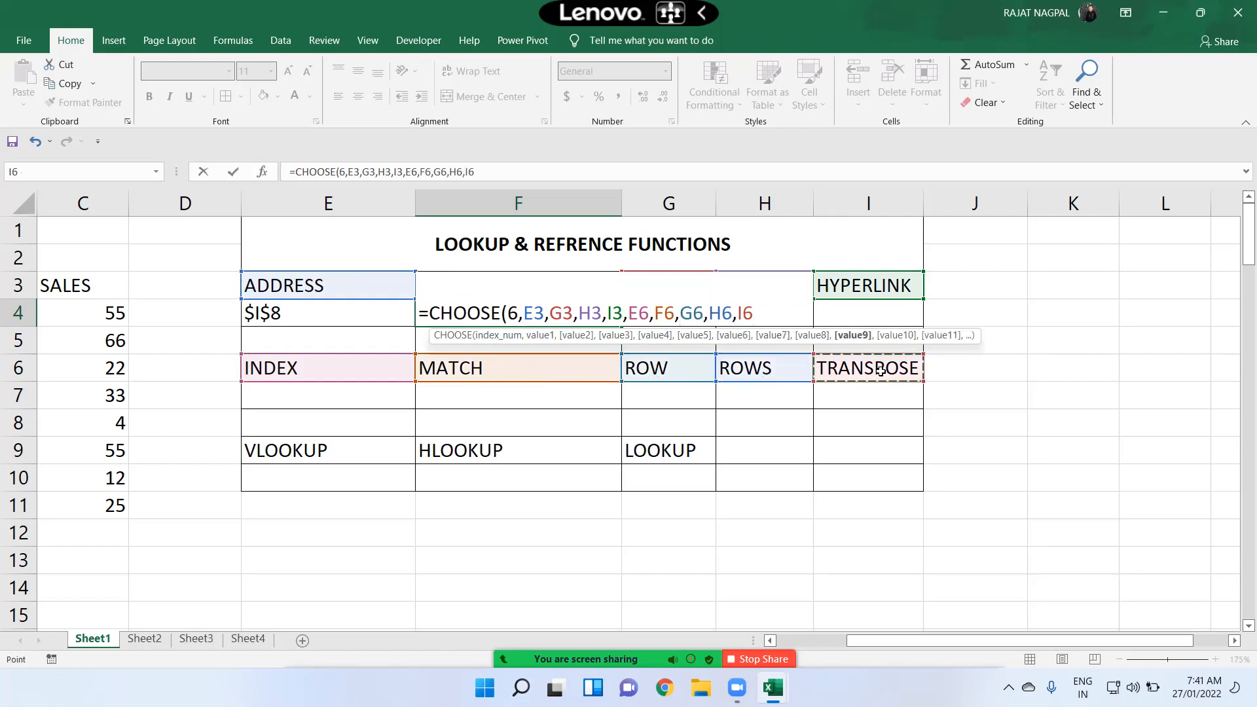
type(")")
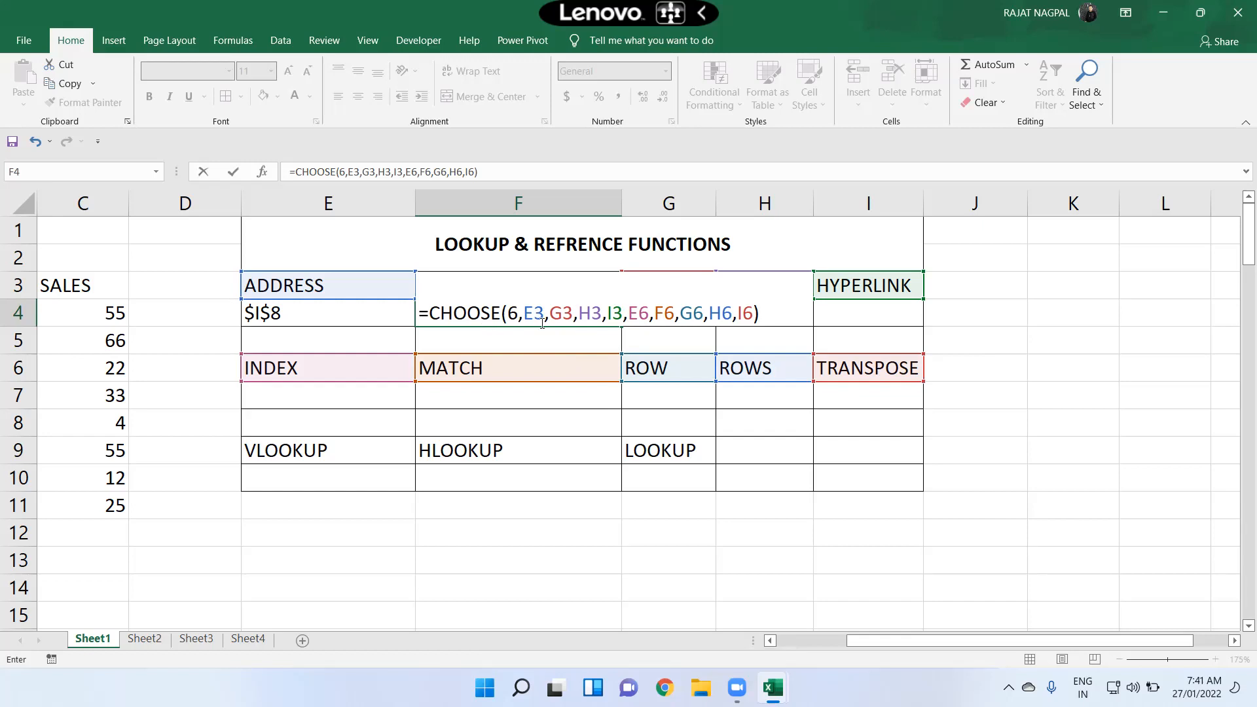
left_click(514, 334)
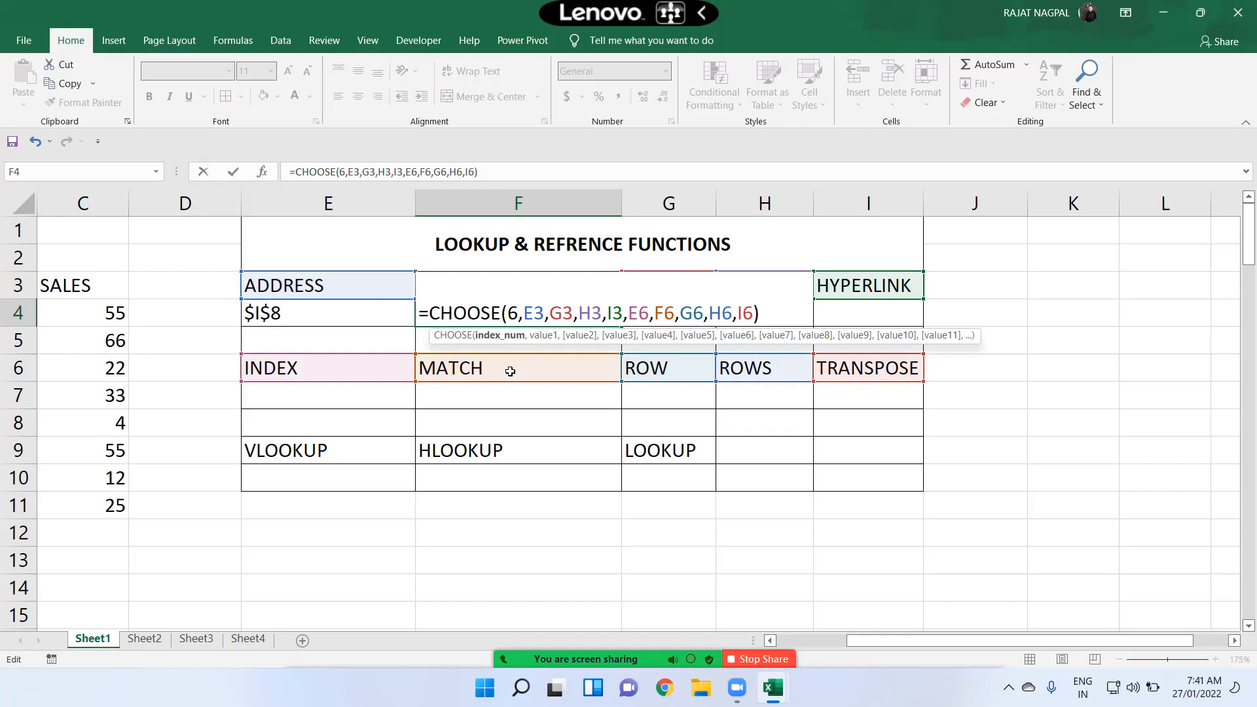
key("Return")
key("Up")
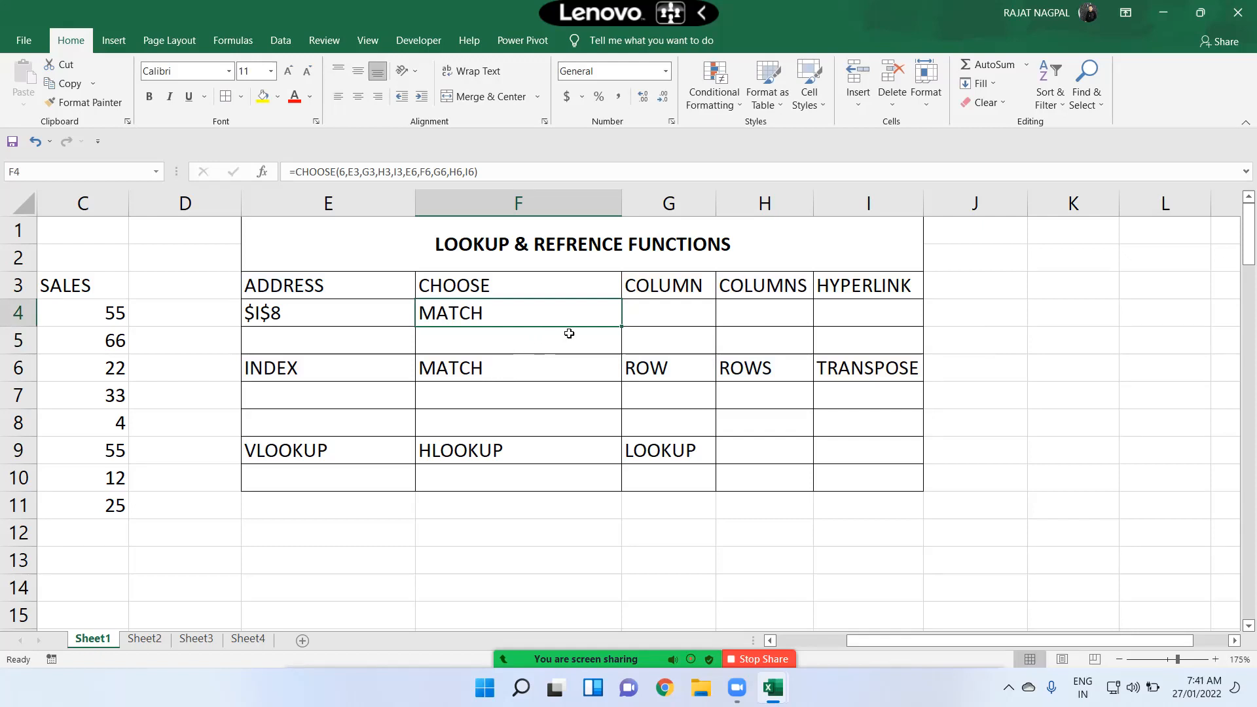
Step: Examine the CHOOSE formula's arguments in F4 alongside the months and sales data in the sheet
double_click(545, 308)
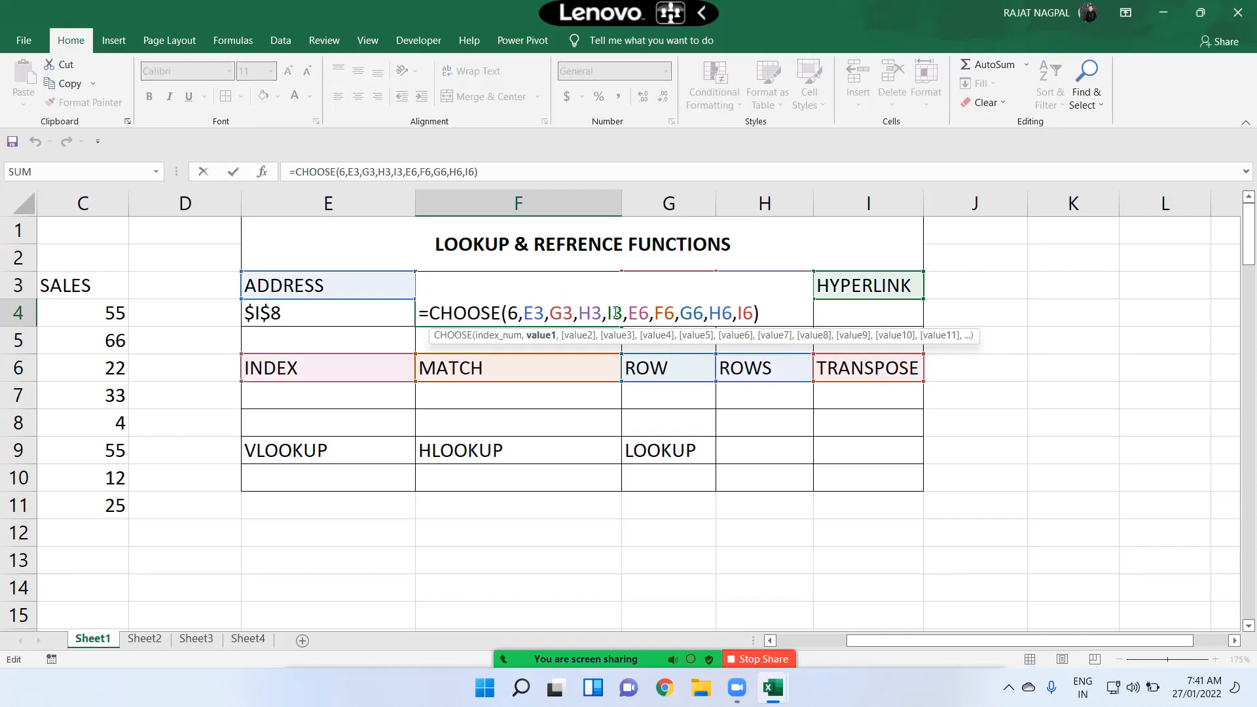
left_click_drag(655, 313, 671, 313)
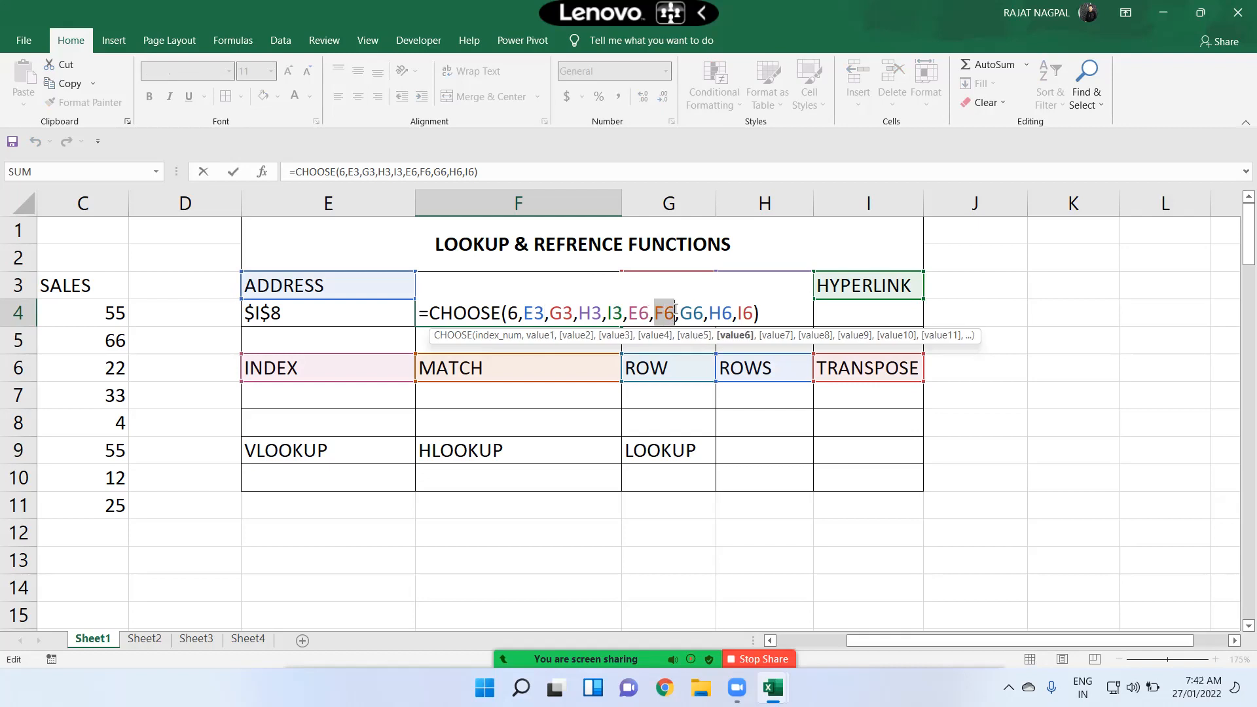
double_click(659, 313)
key("Return")
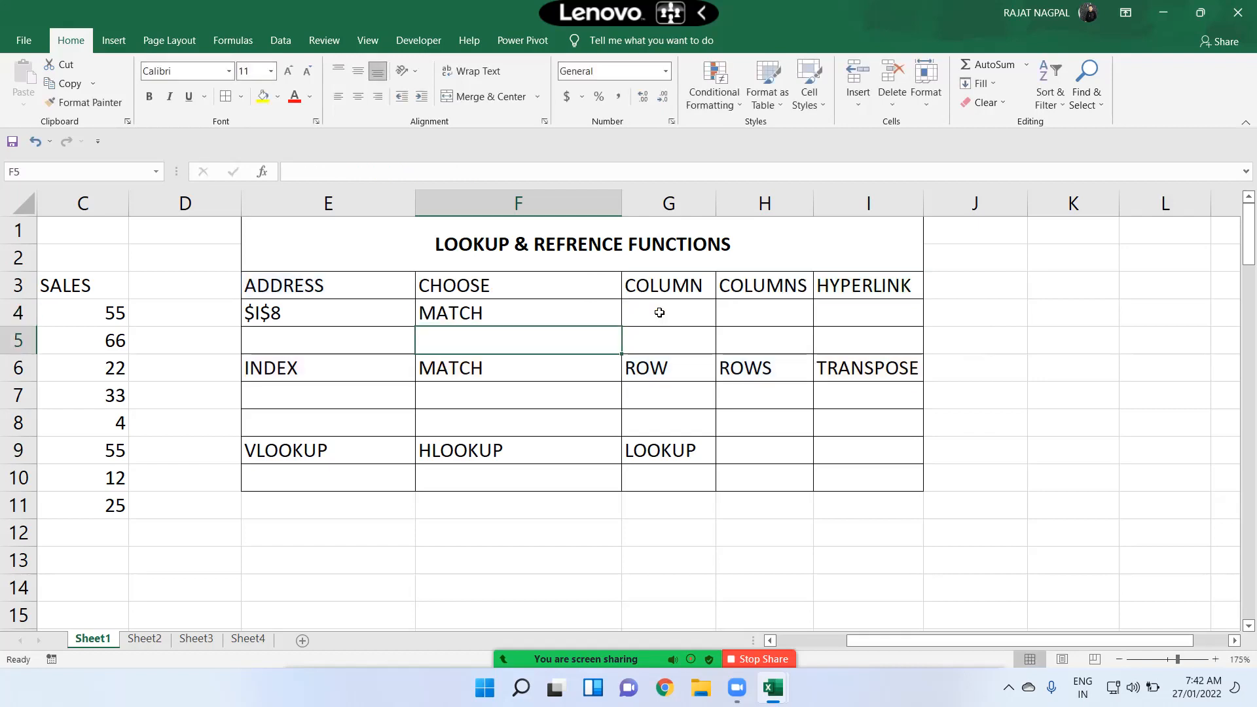
left_click(548, 203)
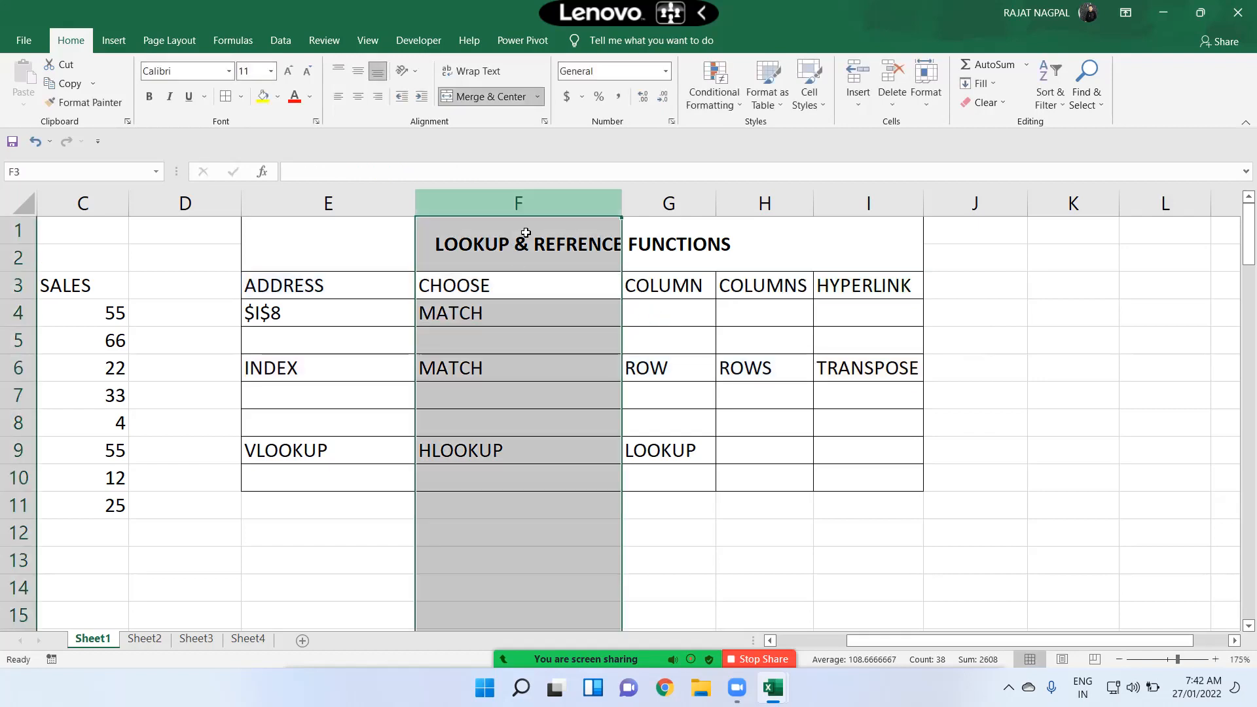
left_click_drag(458, 366, 50, 364)
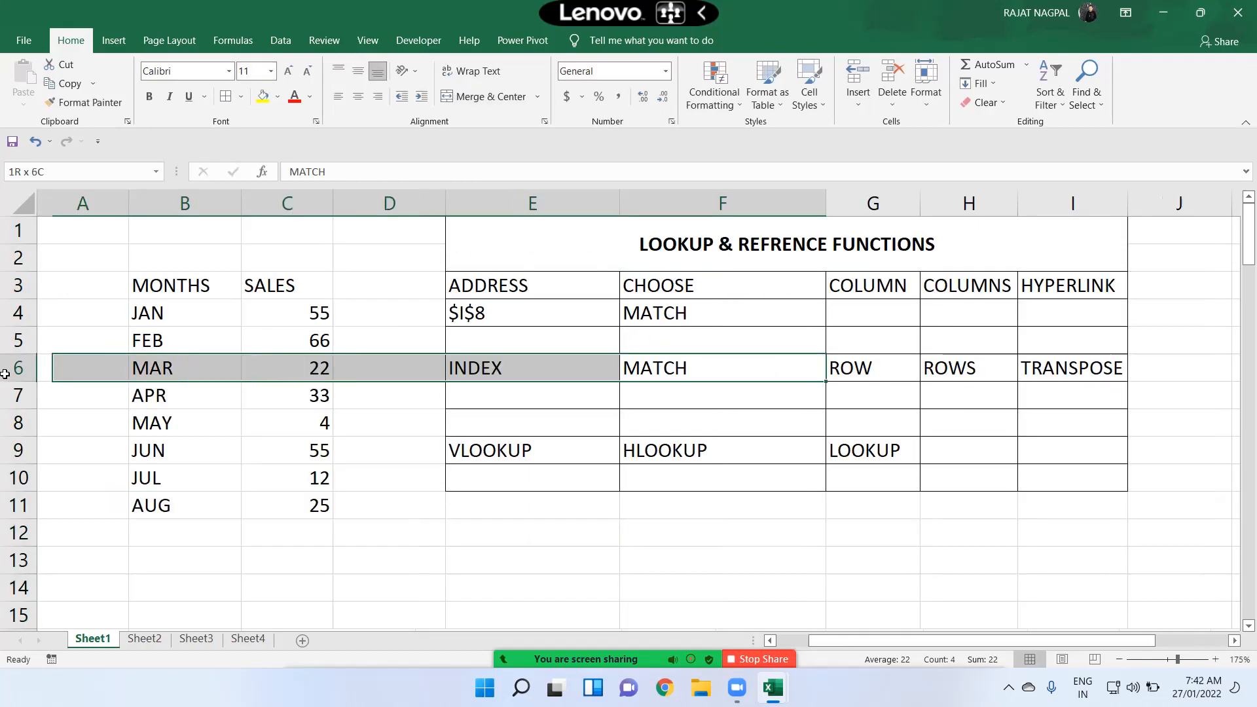
left_click_drag(713, 312, 690, 370)
left_click(691, 370)
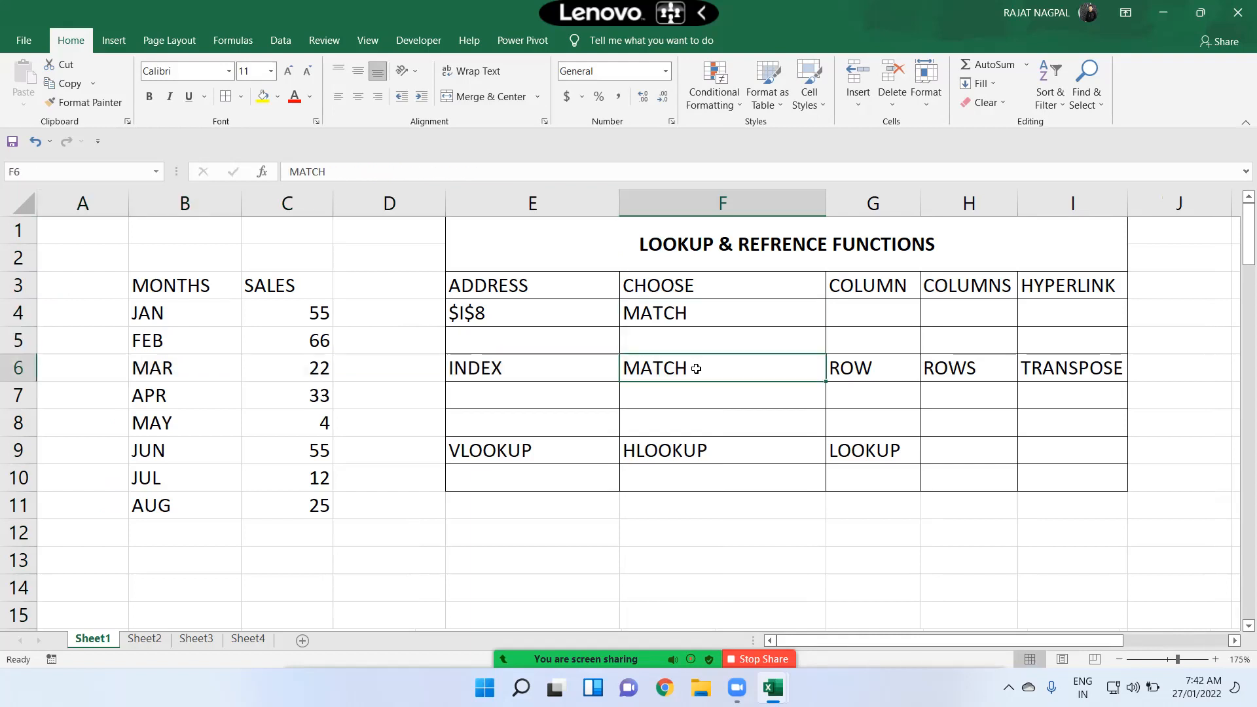
left_click(1235, 643)
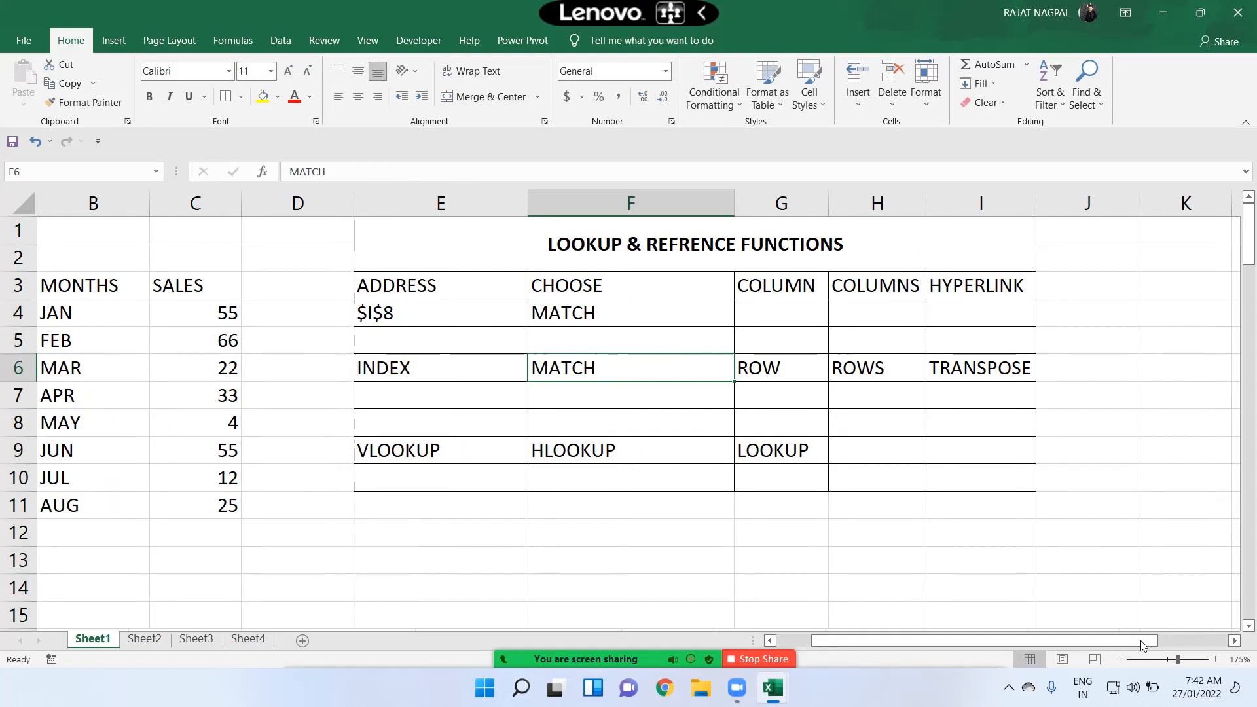
left_click(1235, 641)
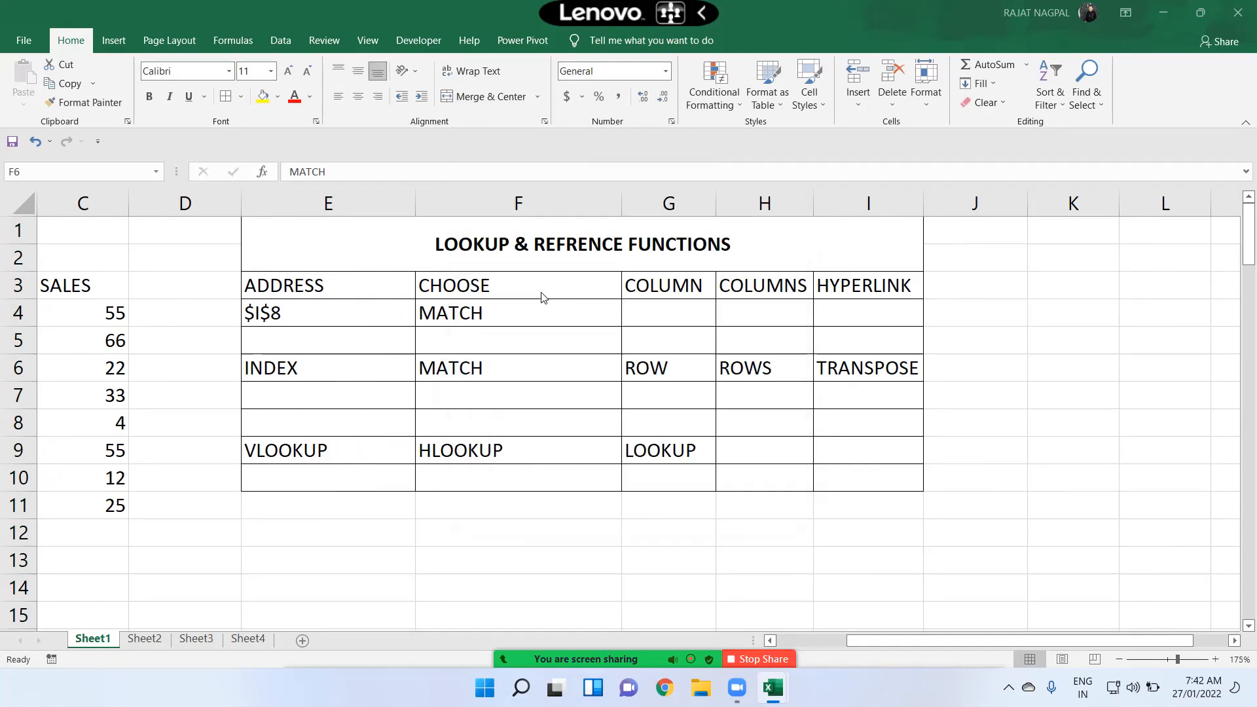
Step: Review the CHOOSE formula in F4, highlighting its list of value arguments
left_click(508, 313)
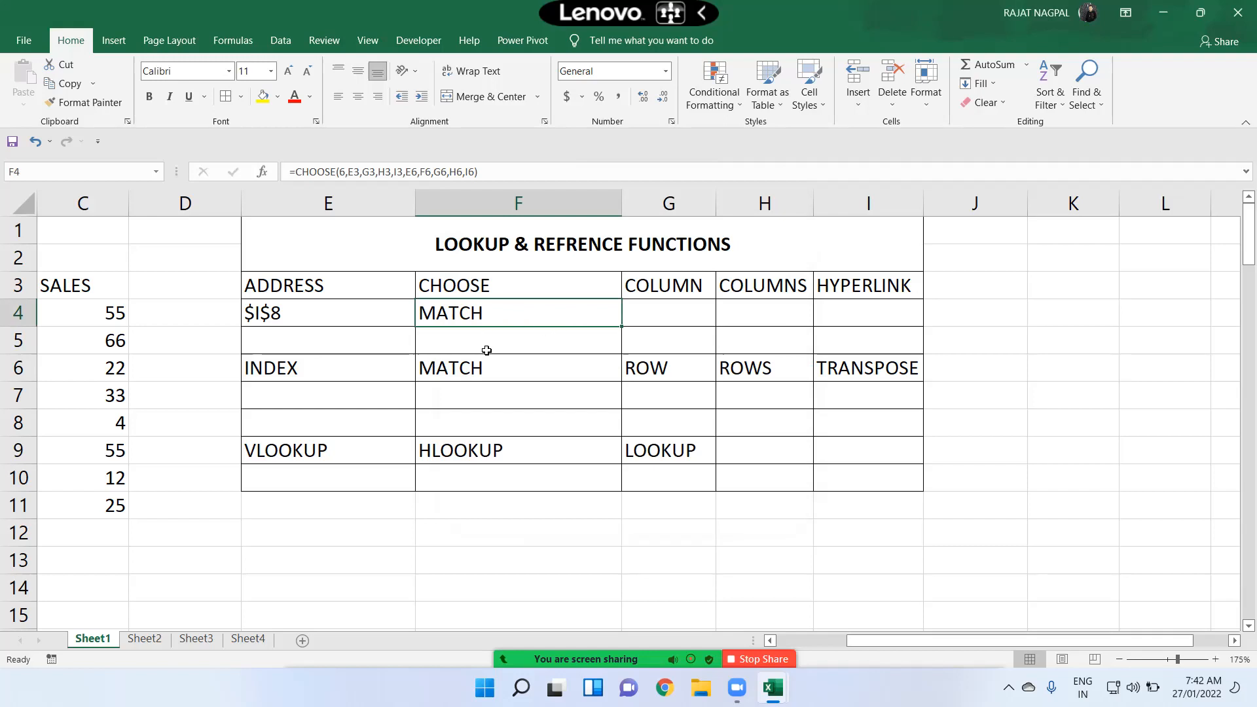
double_click(486, 313)
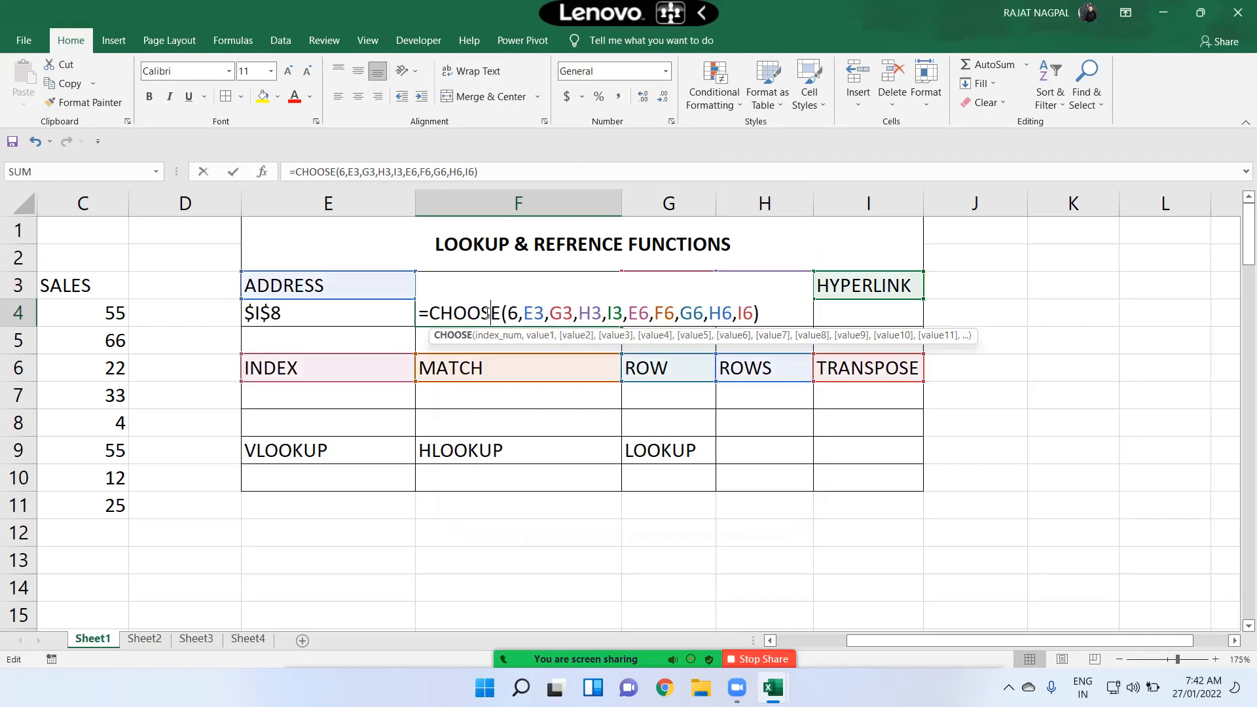
left_click_drag(528, 317, 755, 314)
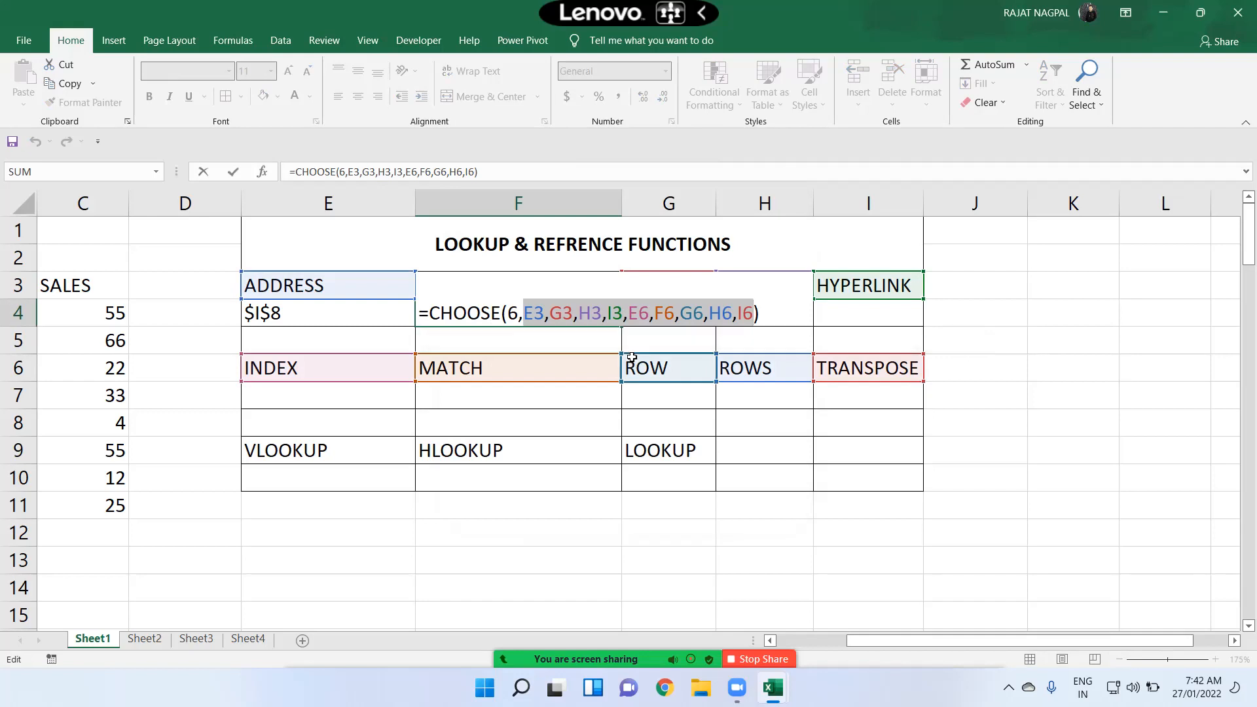
key("Return")
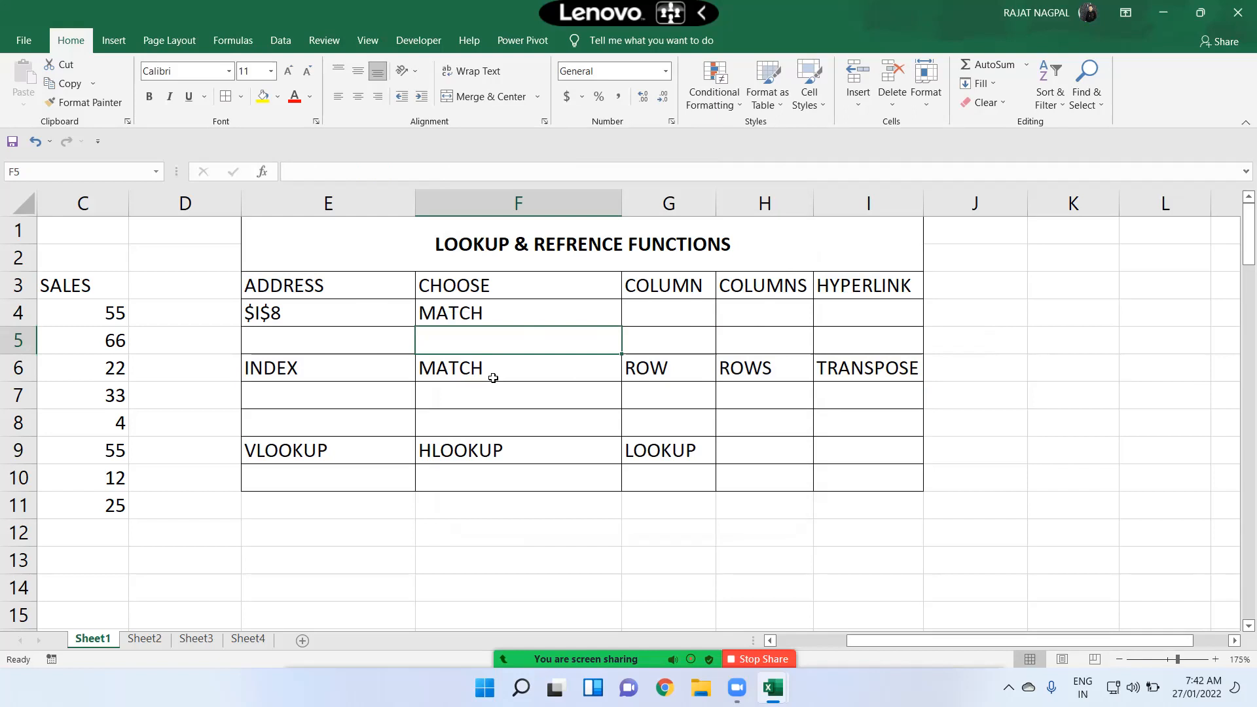
double_click(489, 316)
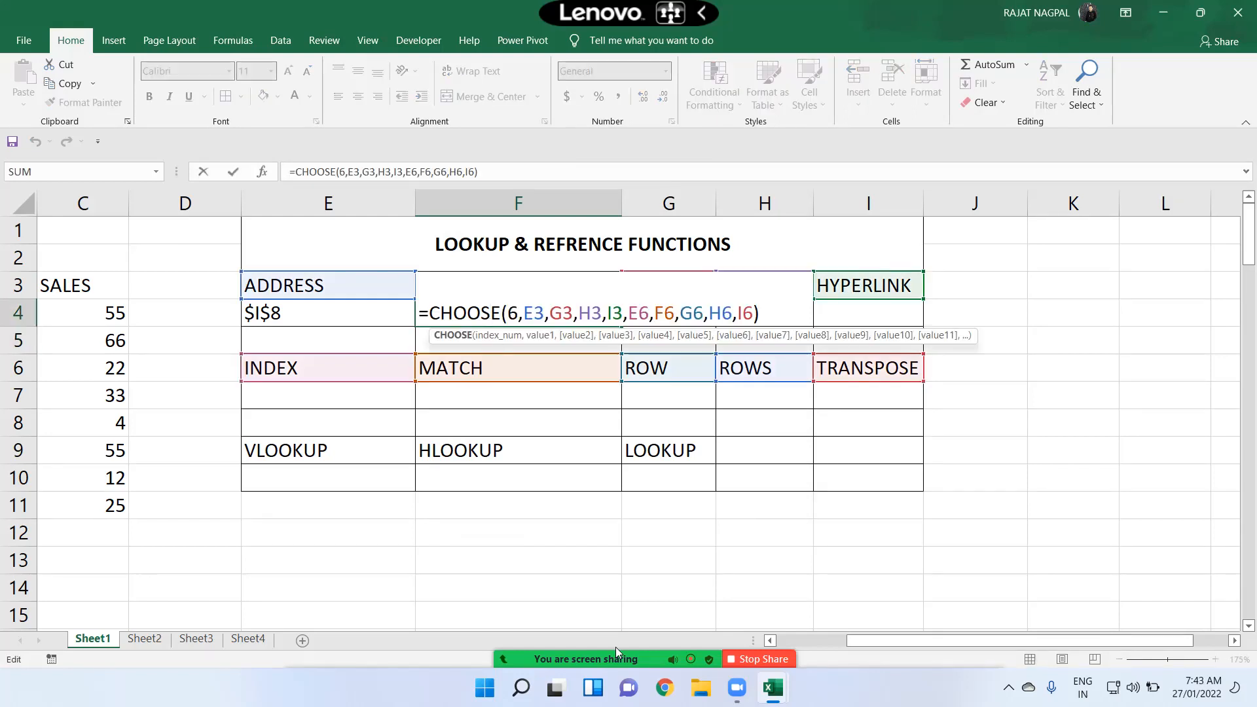
left_click(664, 311)
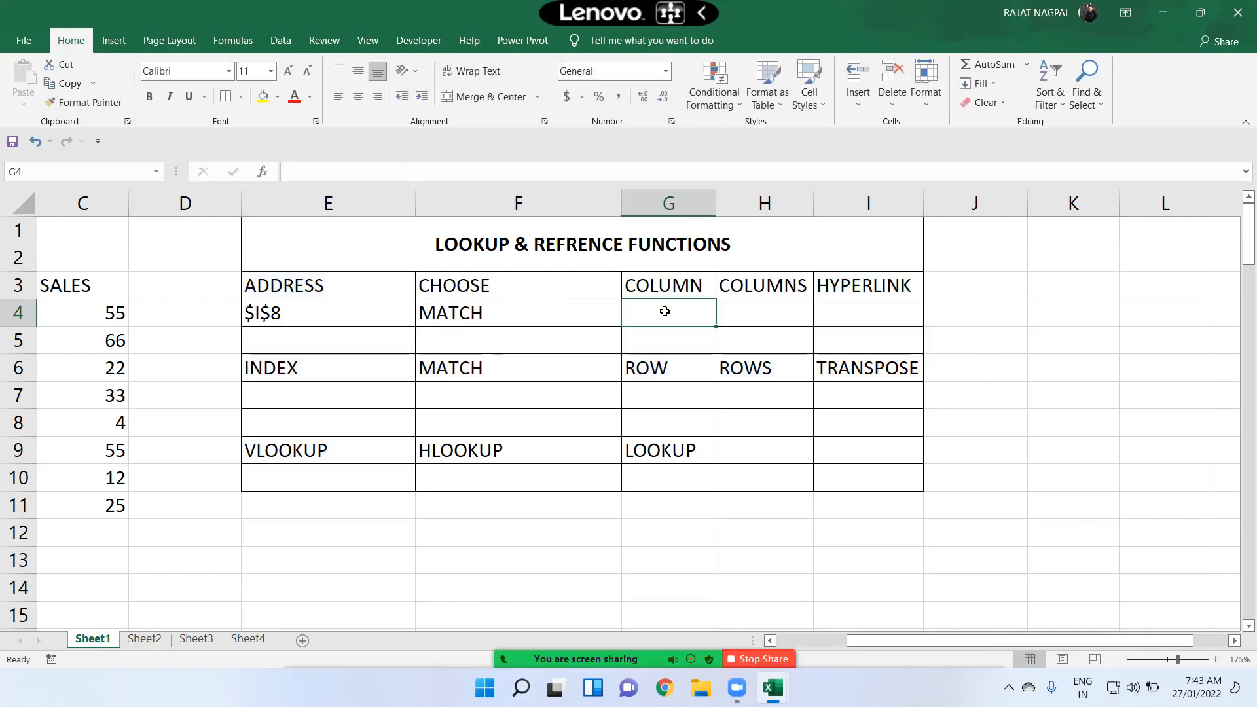
Step: Enter =COLUMN(L4) in G4 under the COLUMN heading
type("=col")
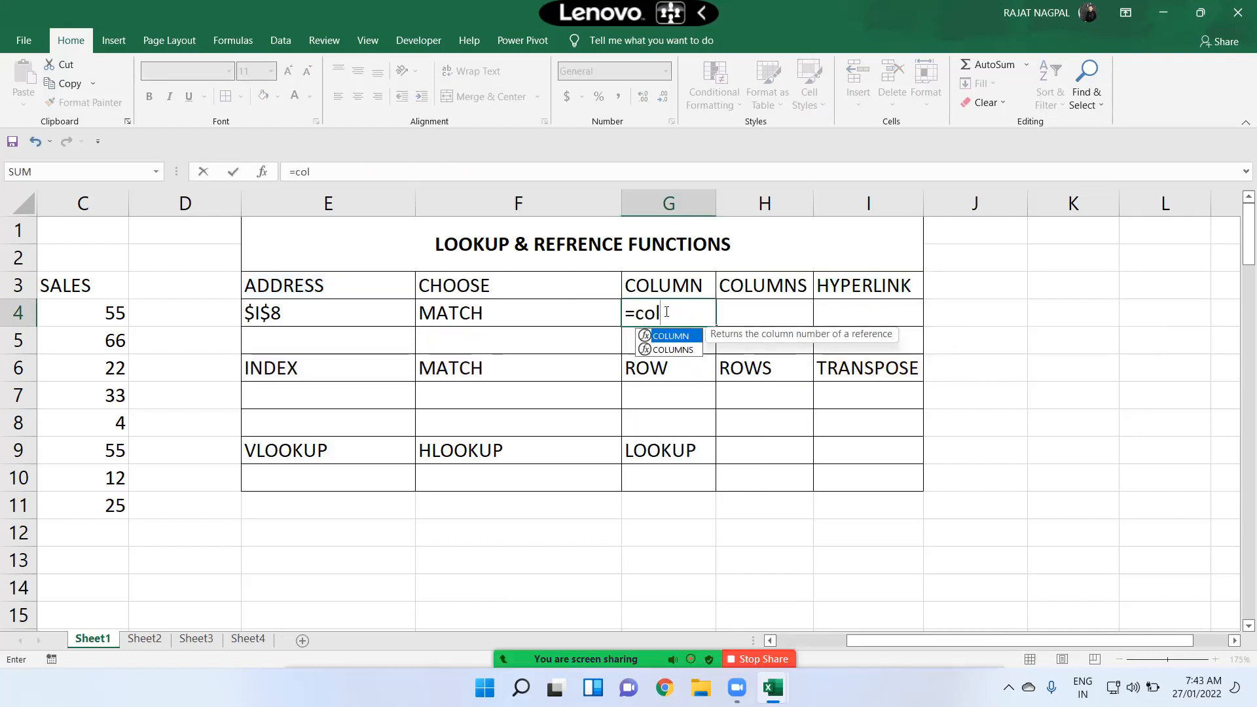
key("Tab")
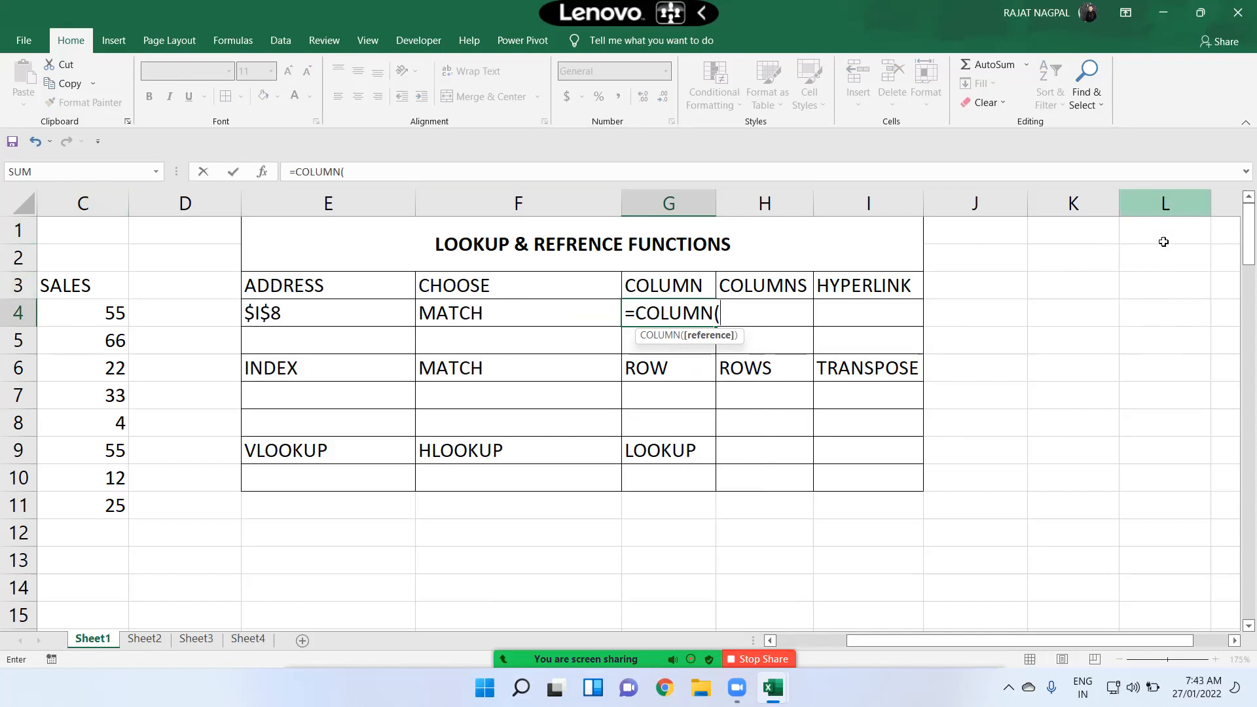
left_click(1169, 308)
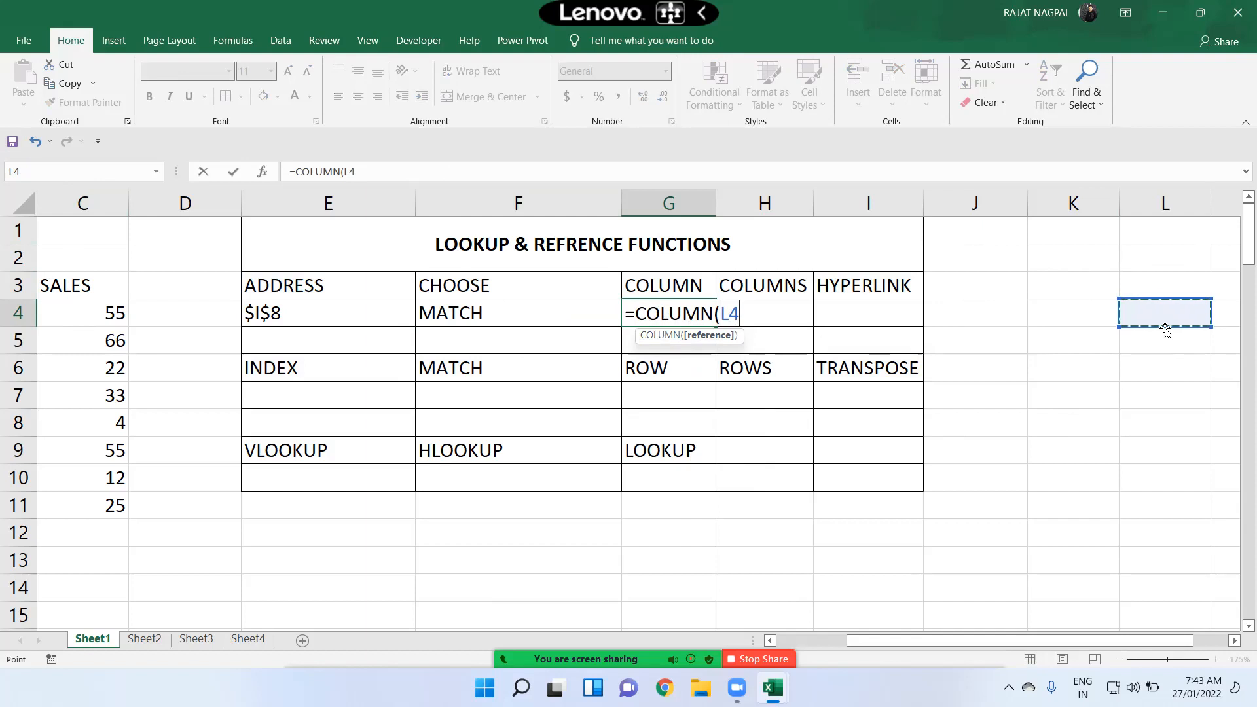
type(")")
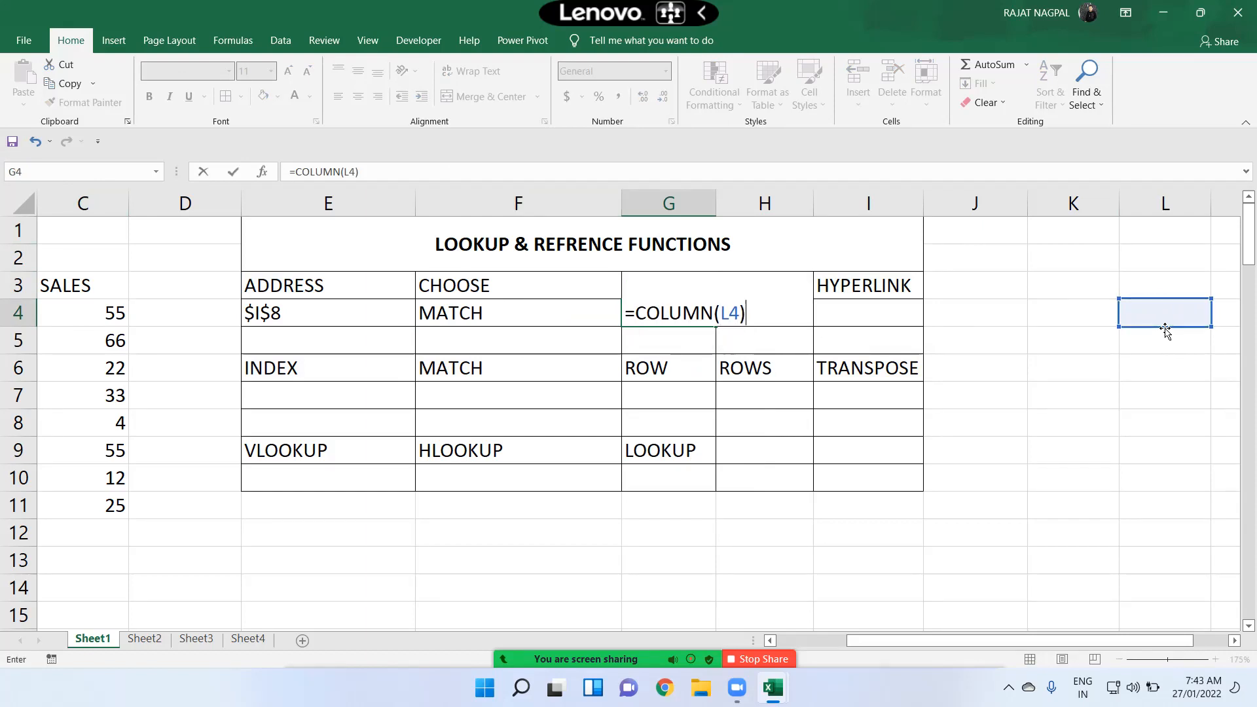
key("Return")
key("Up")
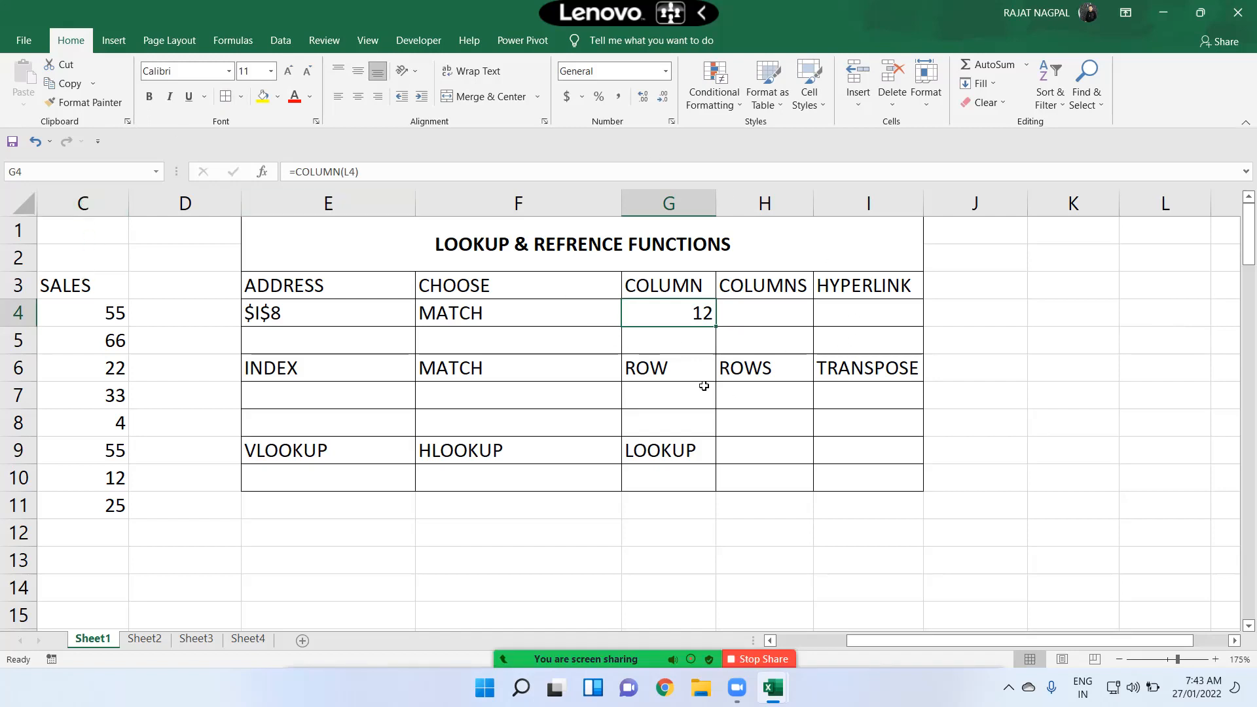
Step: Start a COLUMNS formula in H4 under the COLUMNS heading
left_click(780, 310)
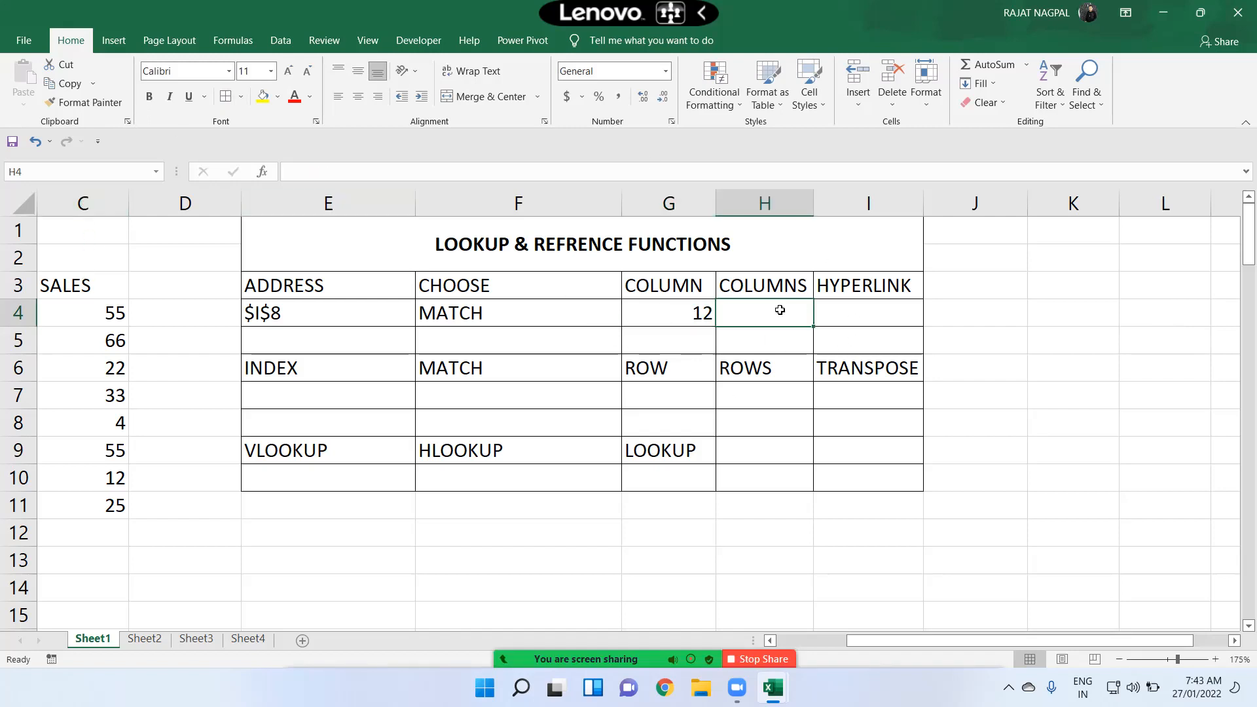
type("=coum")
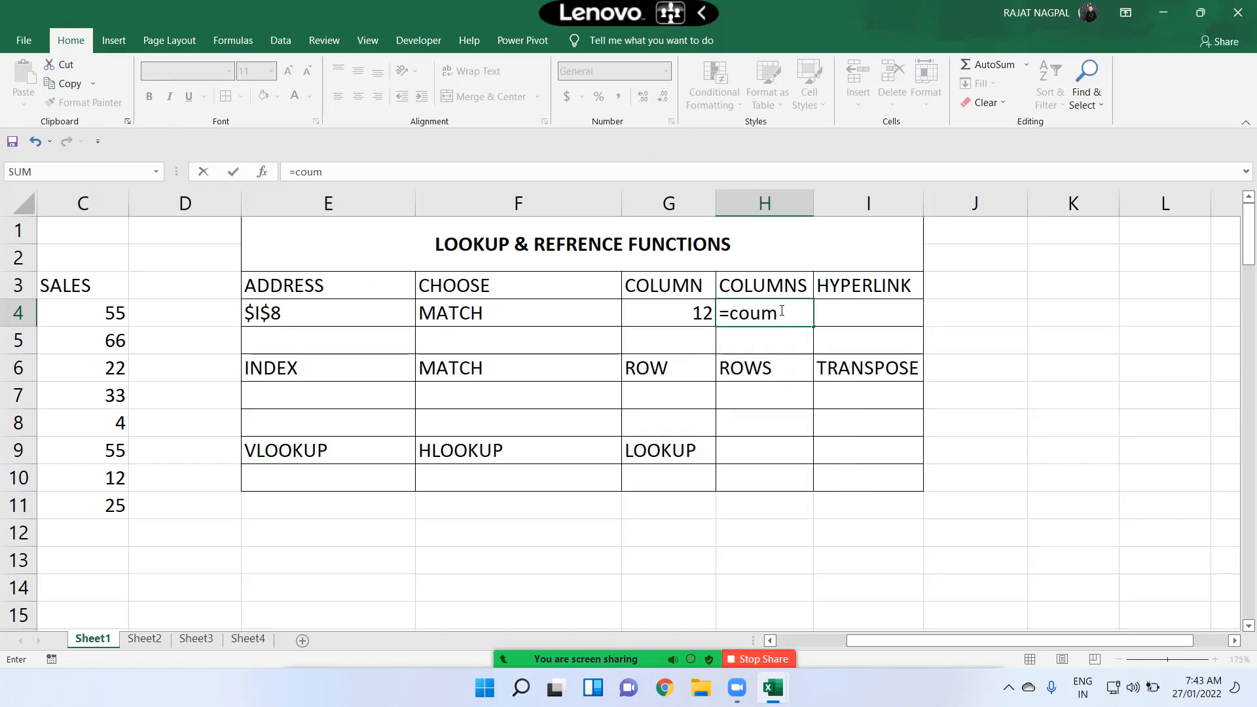
key("BackSpace")
key("BackSpace")
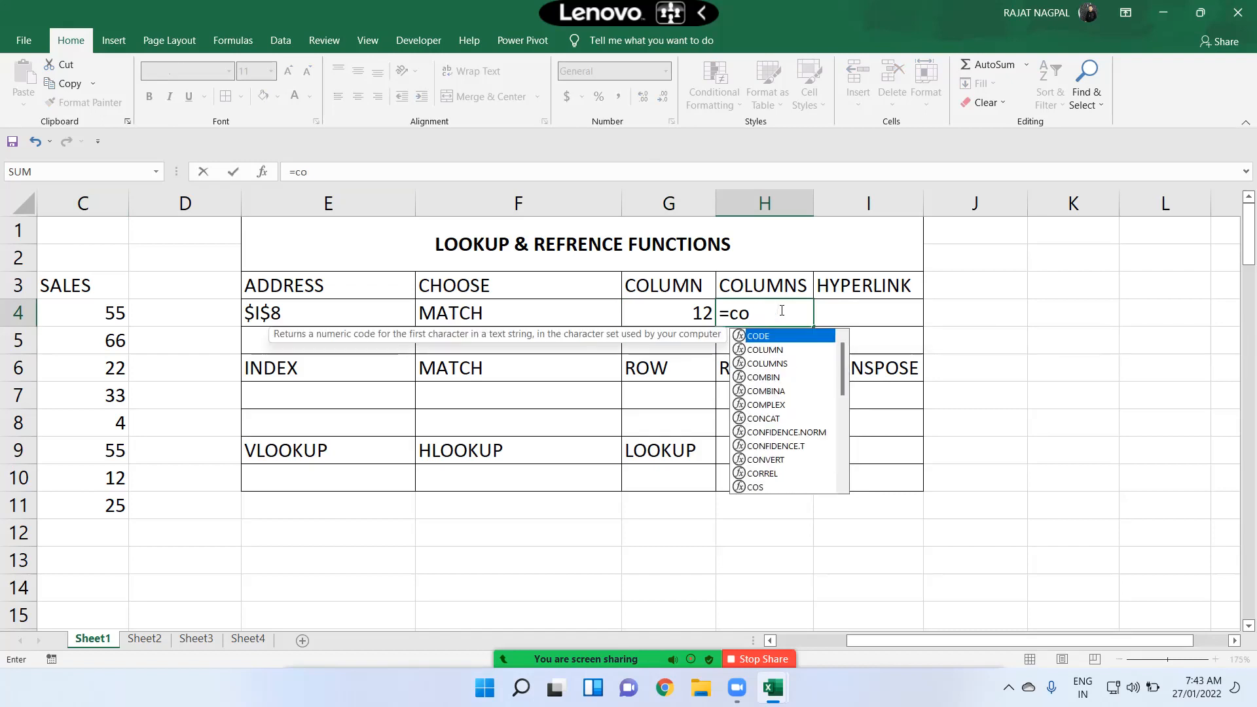
type("ul")
key("BackSpace")
key("BackSpace")
key("BackSpace")
type("olu")
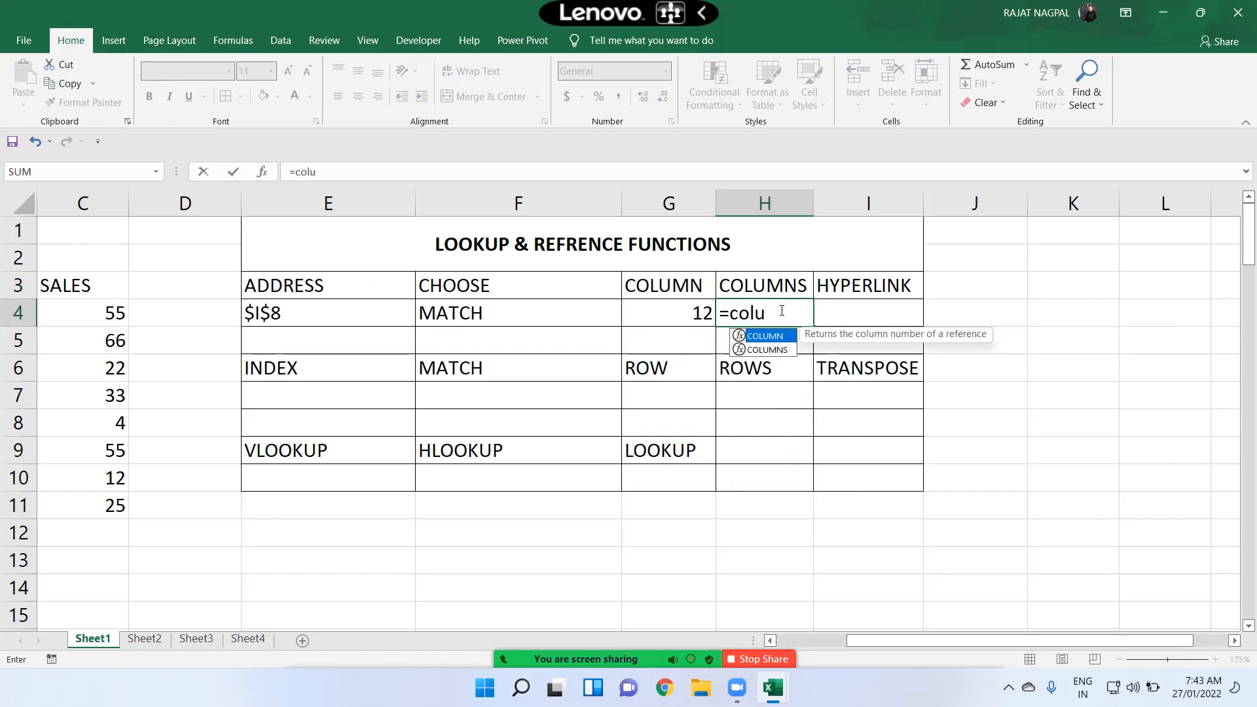
key("Down")
key("Tab")
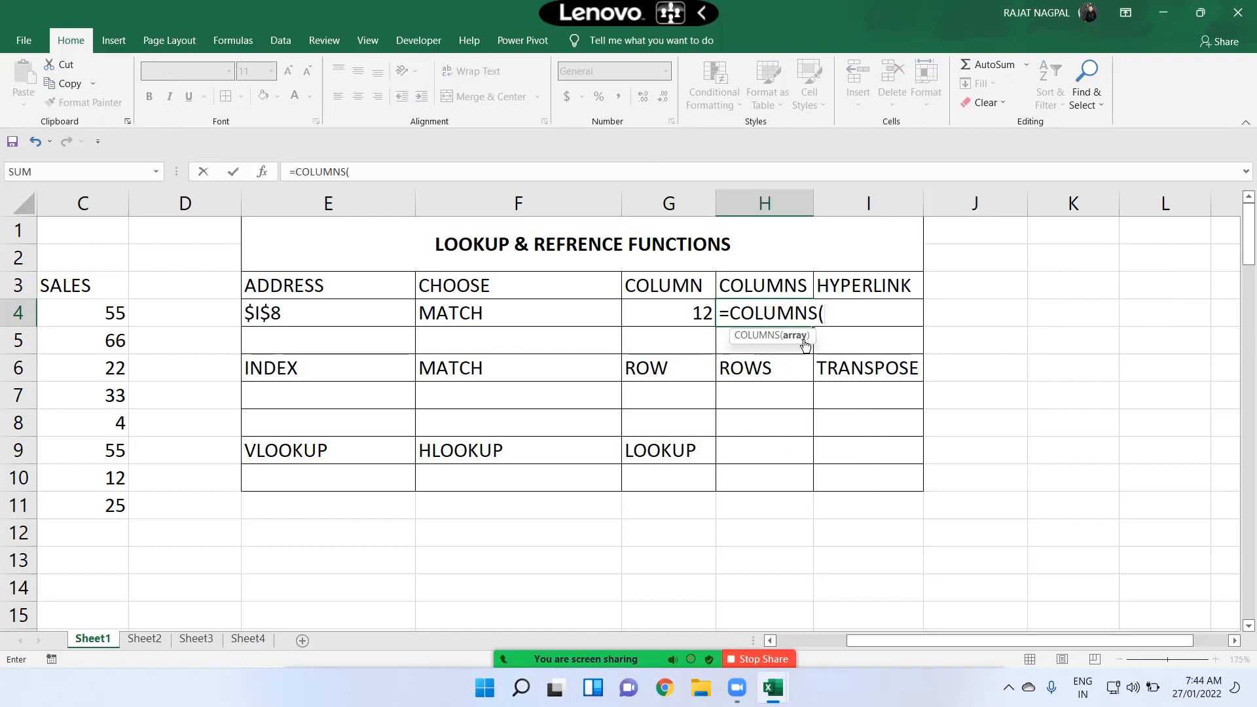
Step: Give COLUMNS the range E12:K12 and complete the formula
left_click(377, 544)
left_click_drag(376, 544, 1047, 533)
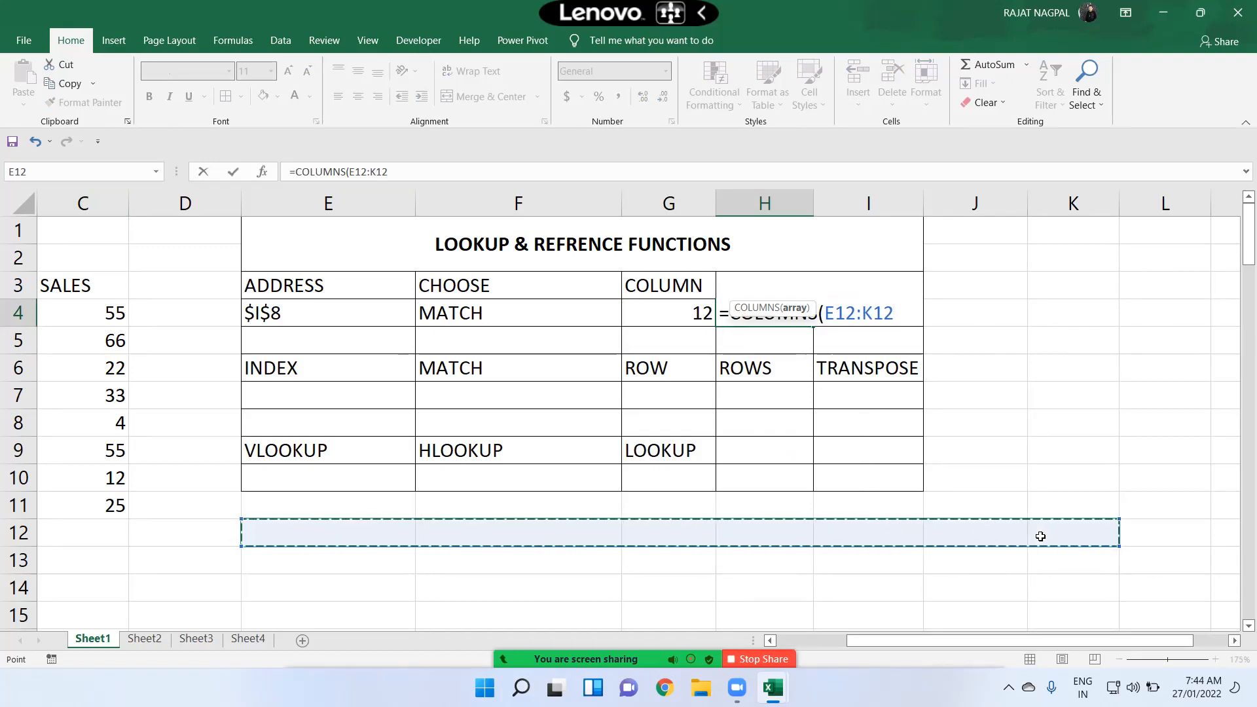
type(")")
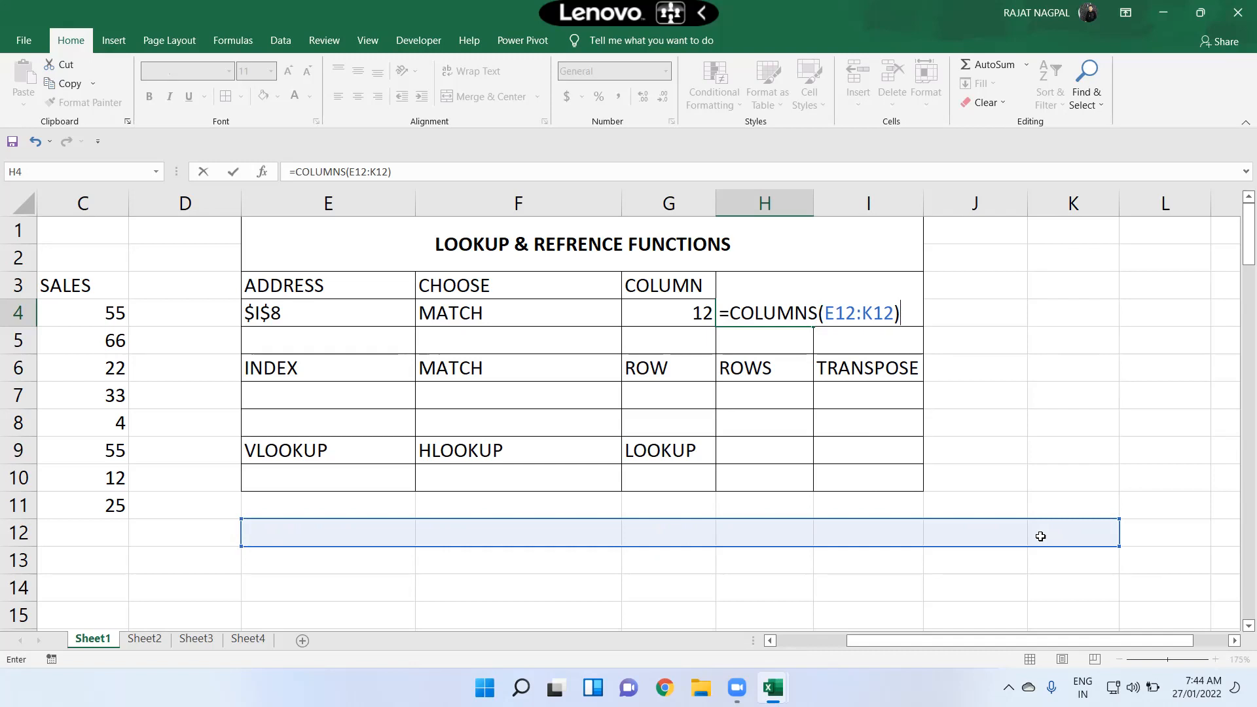
key("Return")
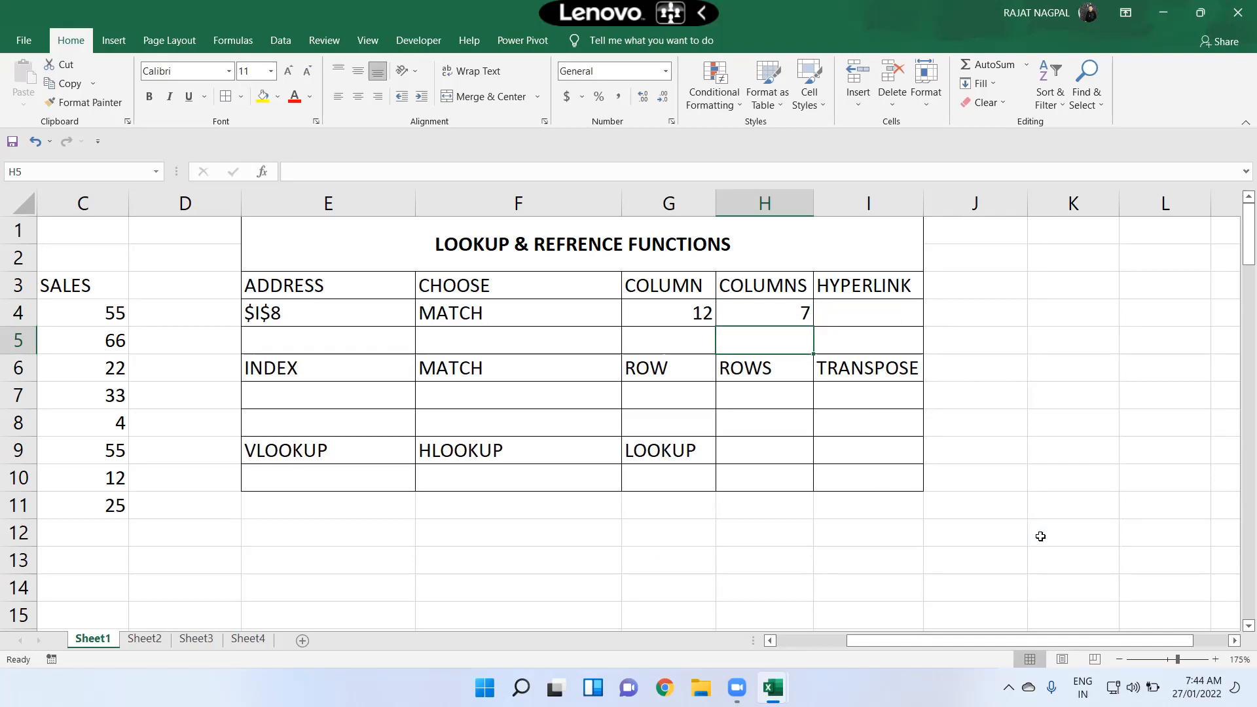
Step: Start an INDEX formula in E7 under the INDEX heading
key("Up")
key("Right")
key("Left")
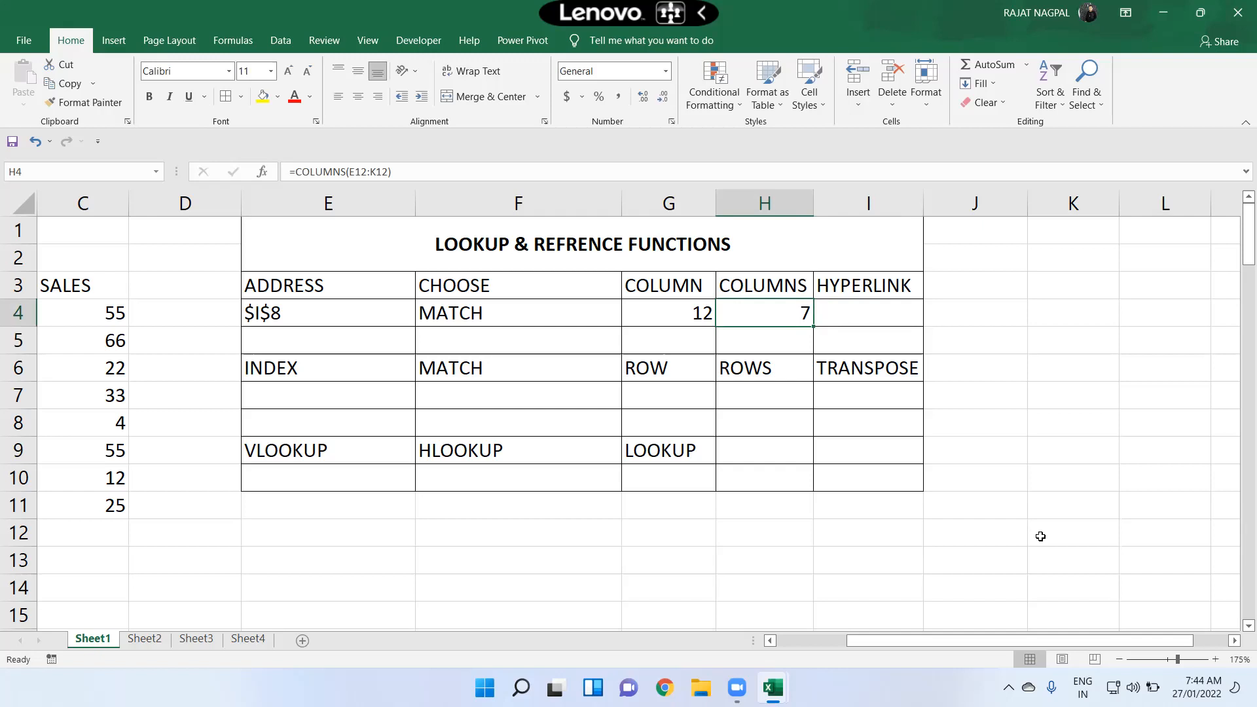
key("Left")
key("Left")
key("Left")
key("Down")
key("Down")
key("Down")
key("Left")
key("Right")
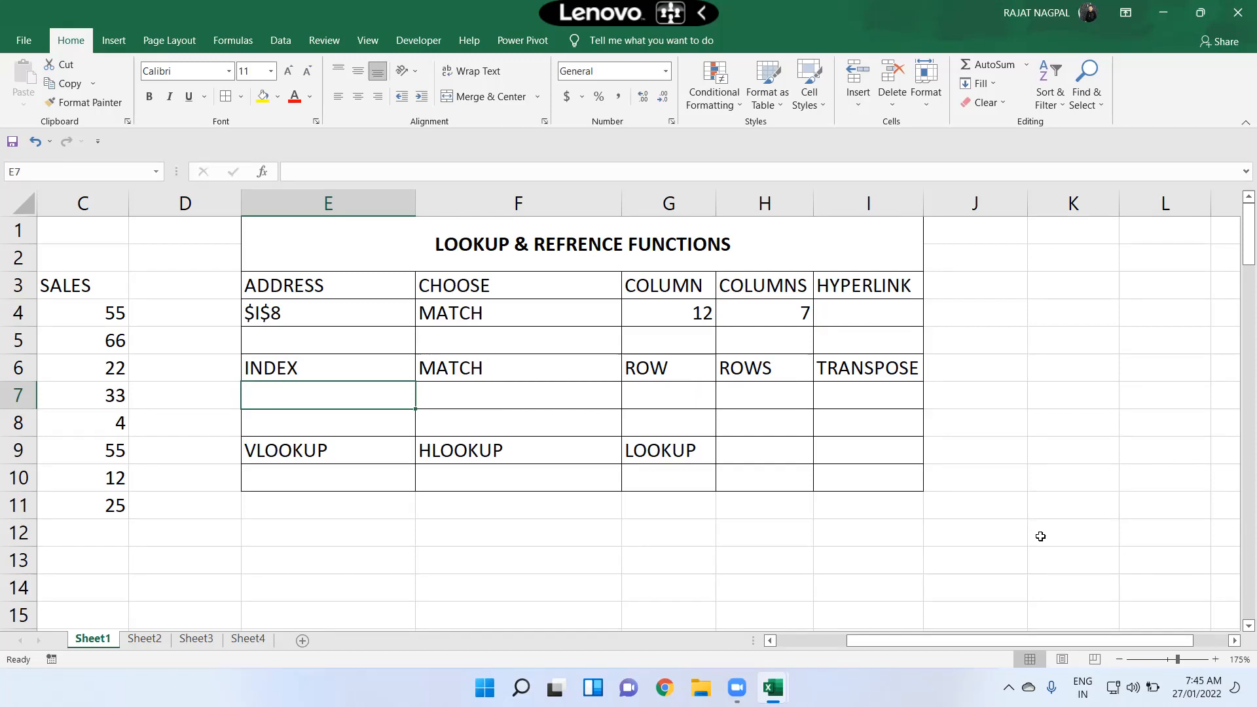
key("F2")
type("=index(")
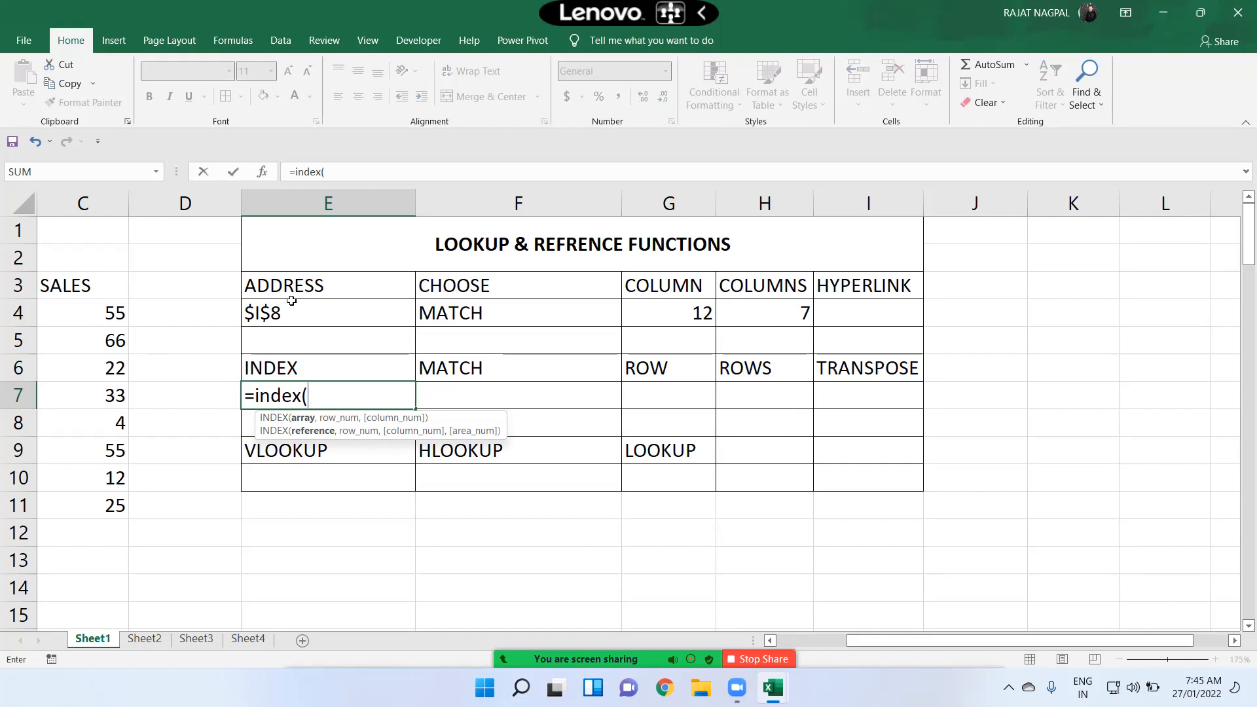
left_click(383, 296)
left_click_drag(383, 297, 865, 285)
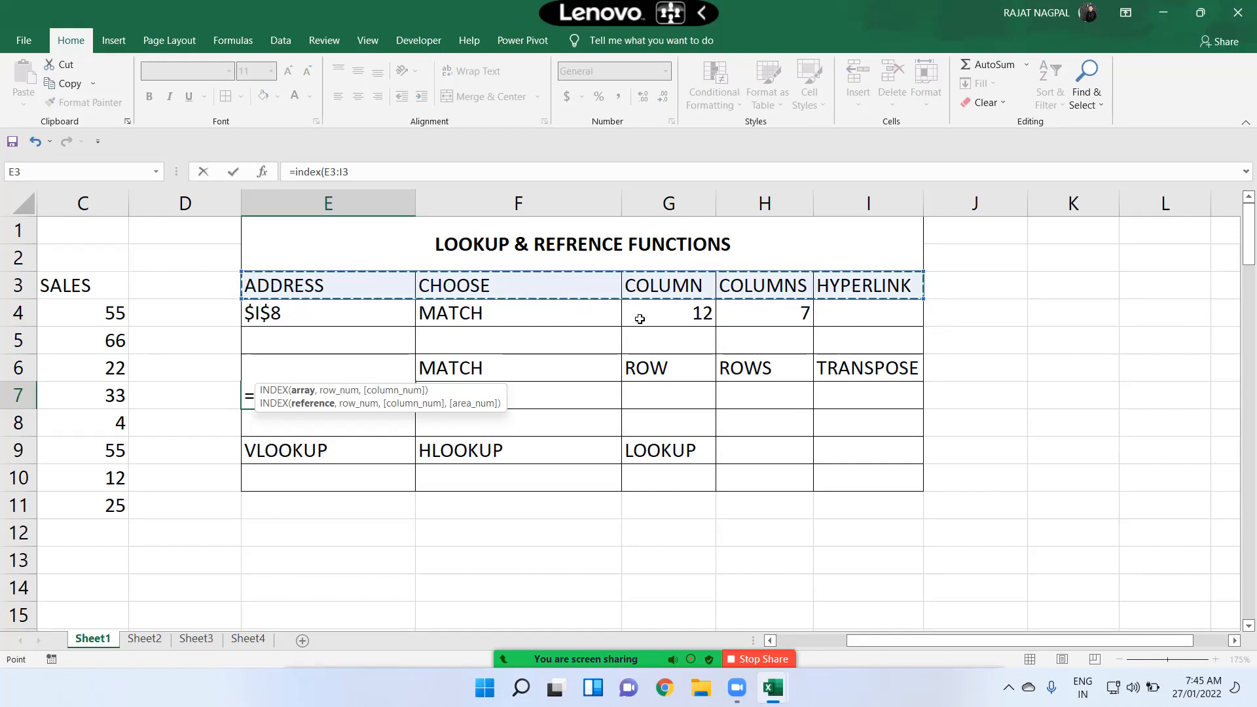
left_click_drag(357, 287, 353, 320)
Step: Use C3:C11 as the INDEX array and 4 as the row number, completing the formula
left_click_drag(65, 288, 87, 493)
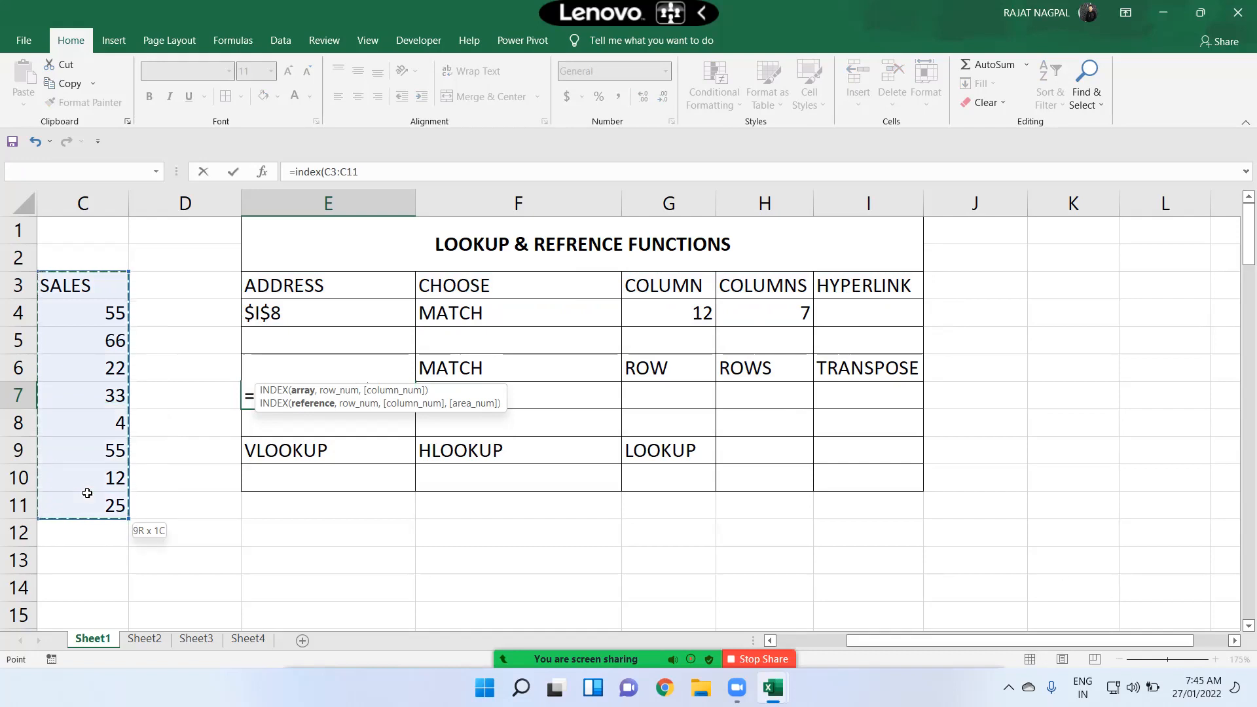
left_click_drag(87, 493, 88, 493)
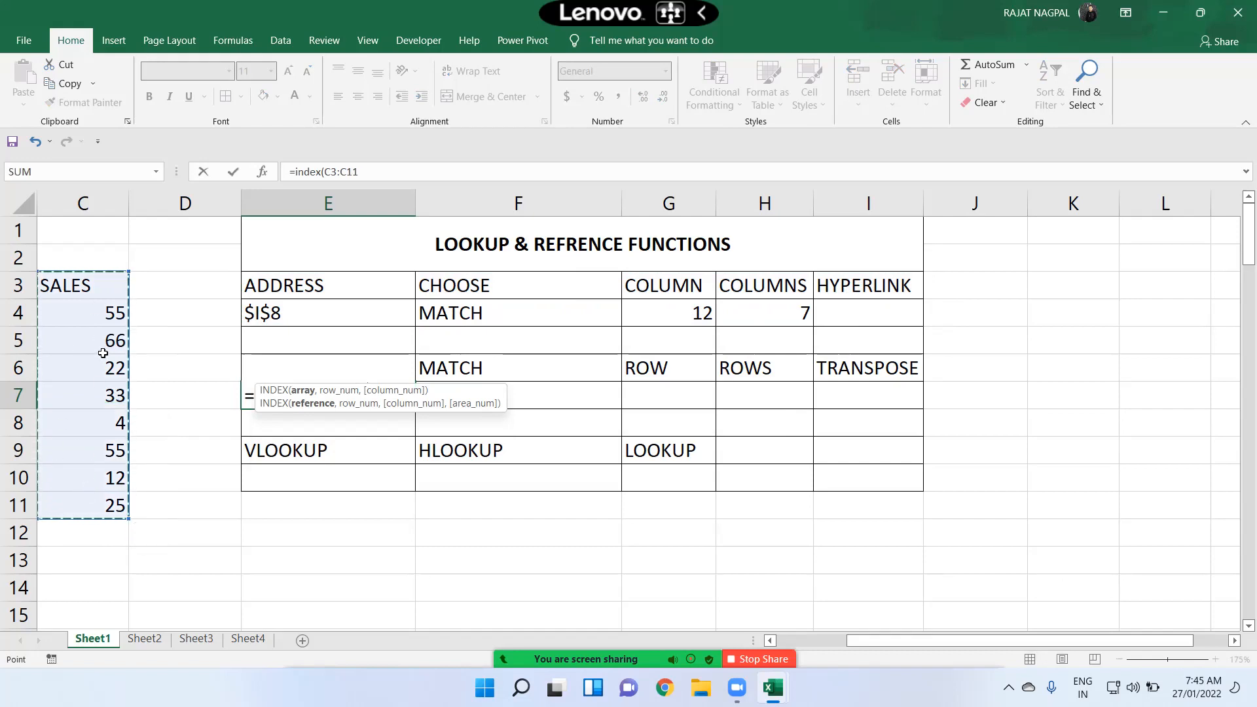
type("m")
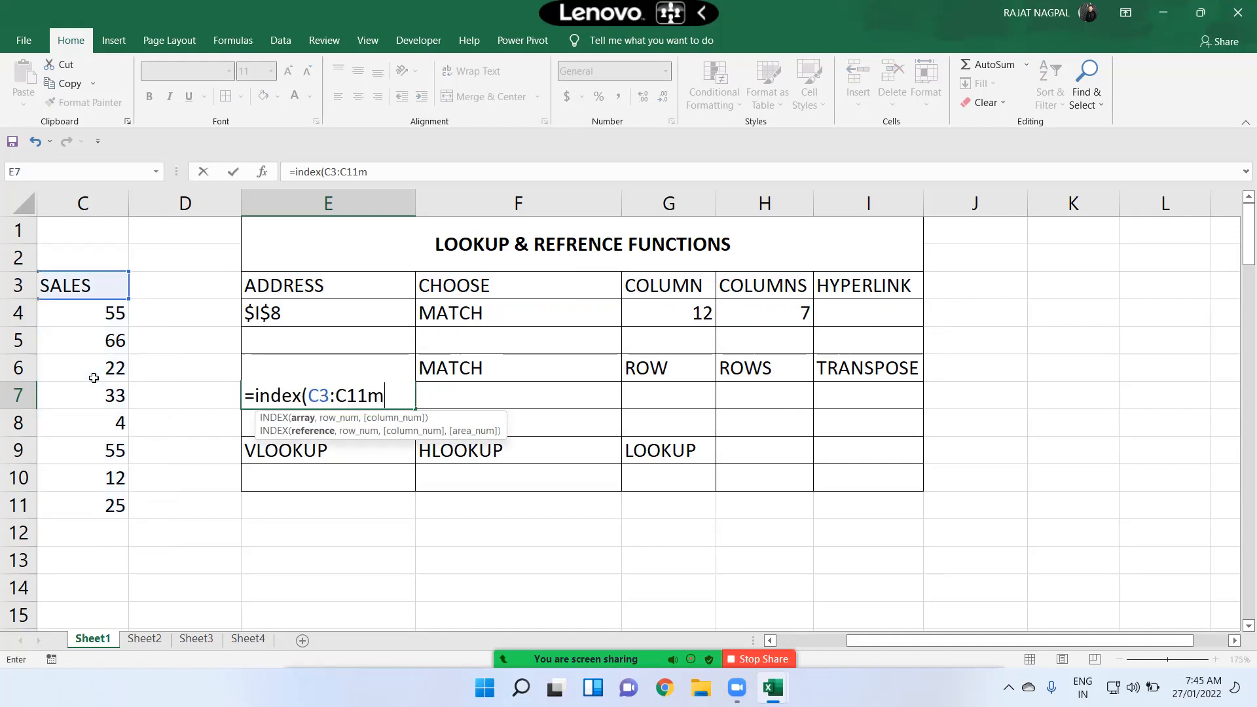
key("BackSpace")
type(",")
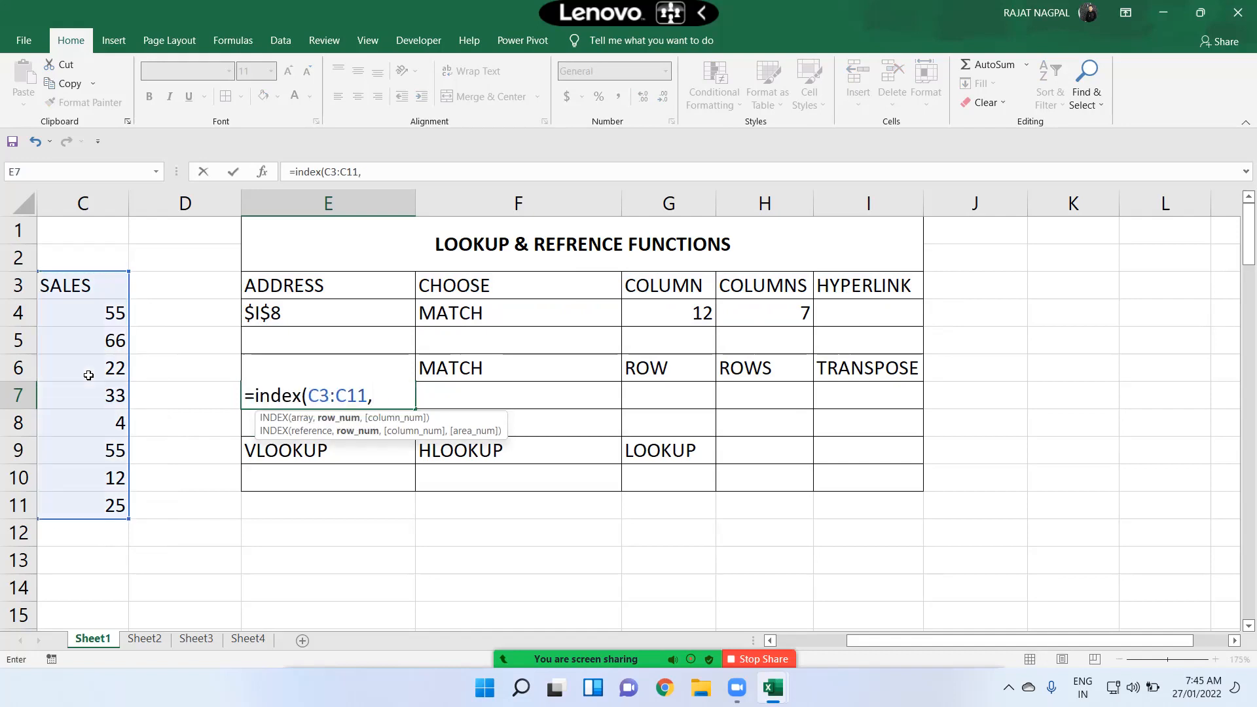
type("4)")
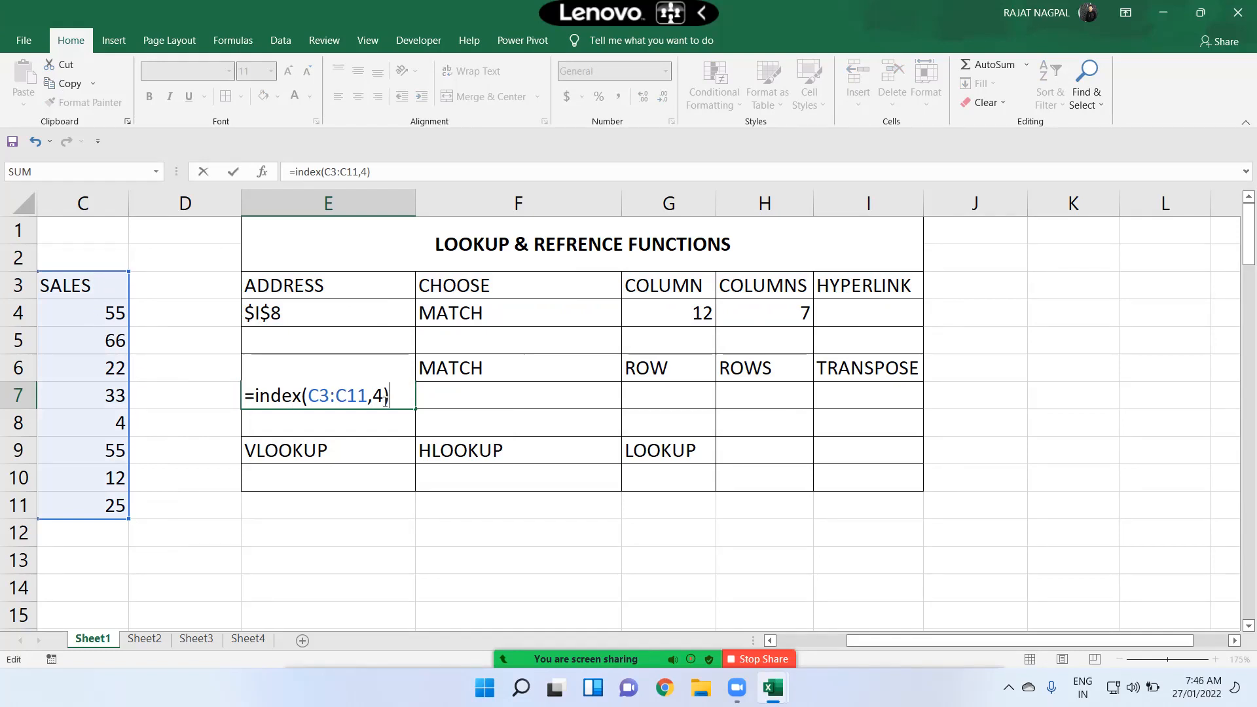
key("F2")
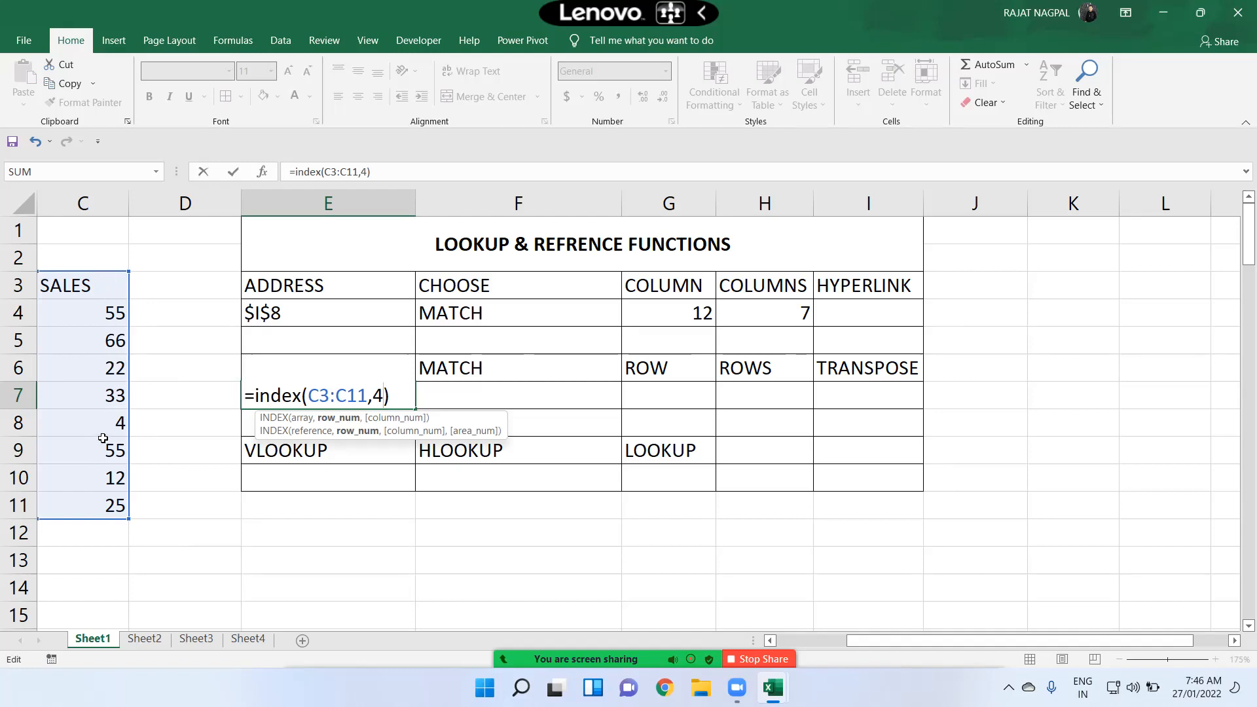
key("Return")
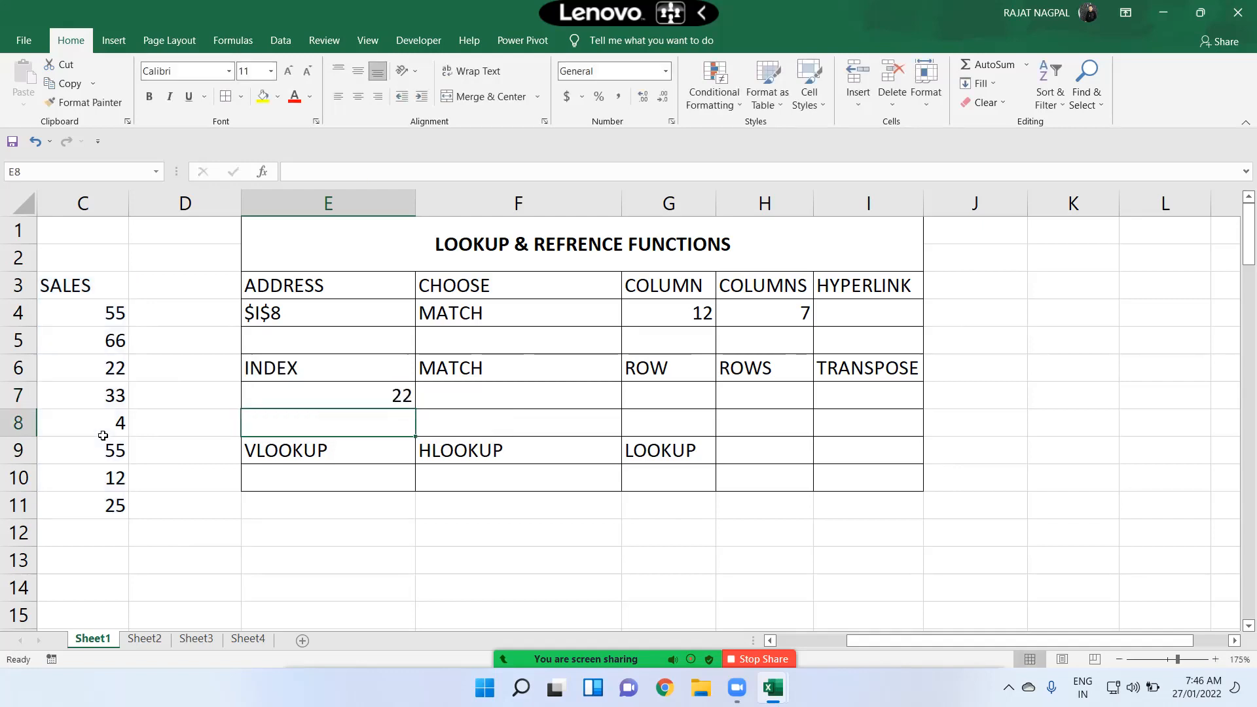
Step: Compare the sales values in column C with the INDEX formula in E7
left_click(70, 368)
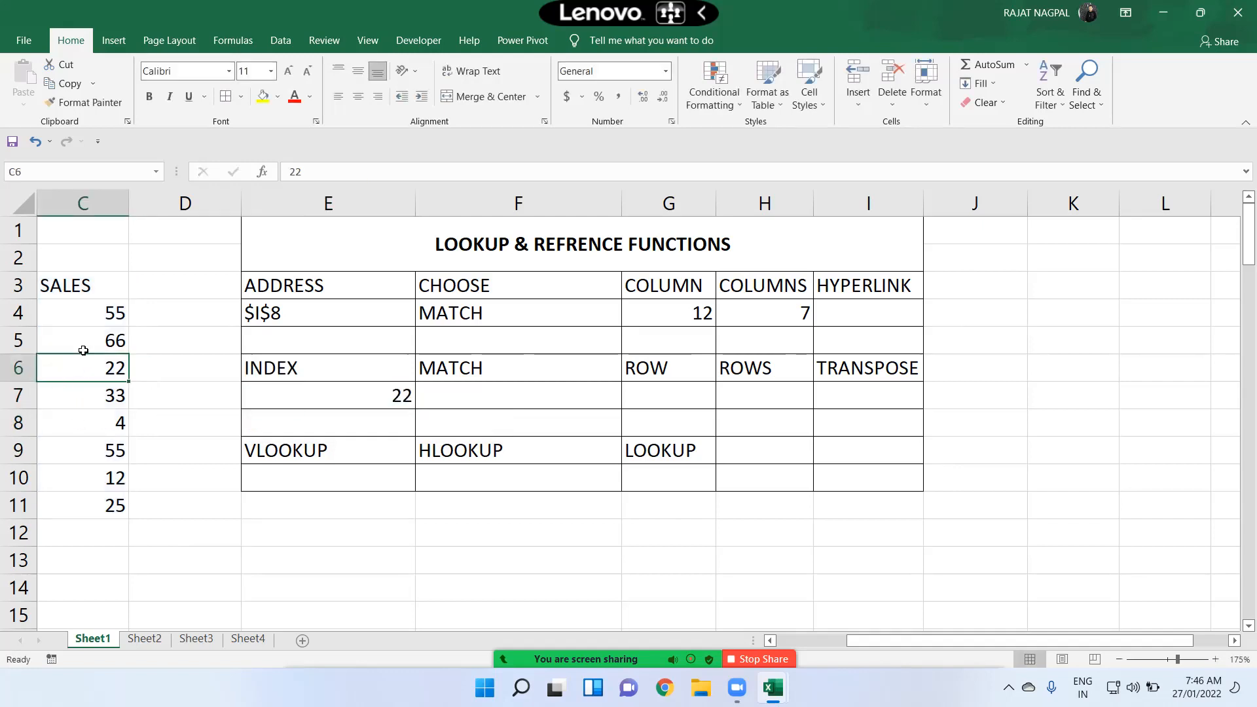
left_click_drag(84, 286, 95, 367)
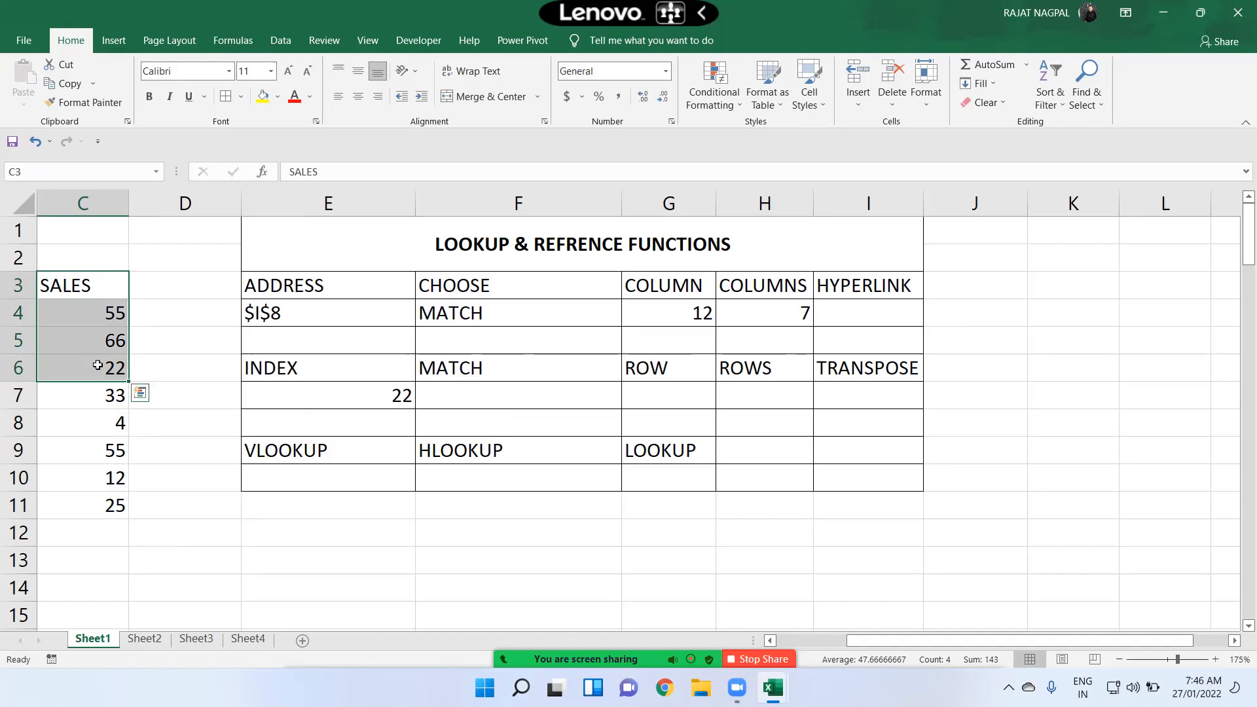
double_click(367, 395)
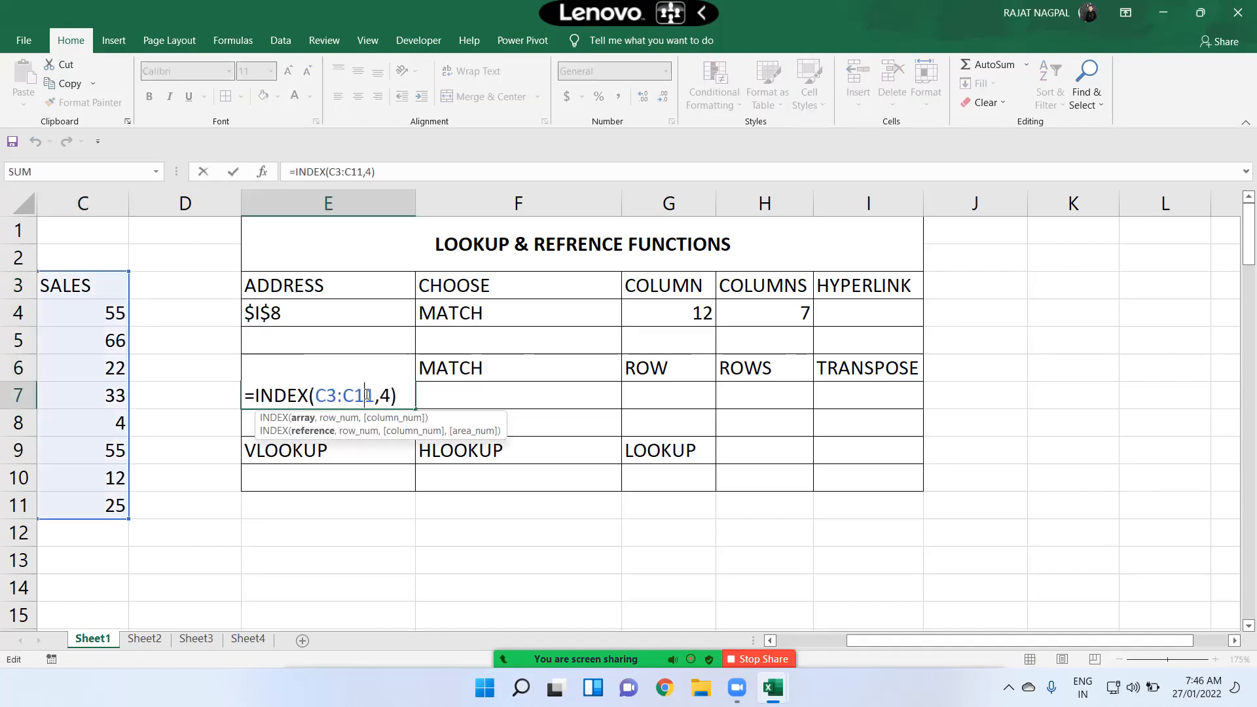
Step: Inspect the CHOOSE formula in F4 and its list of value arguments without changing it
left_click(475, 320)
double_click(476, 321)
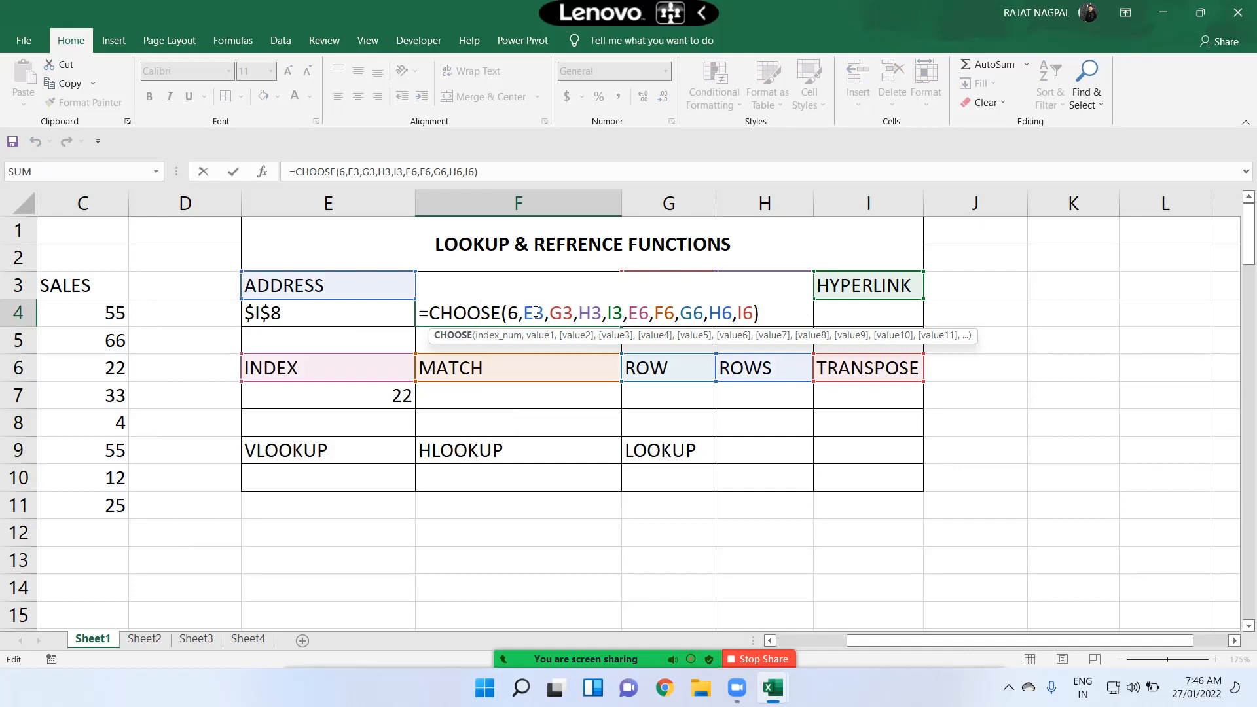
left_click_drag(523, 312, 602, 313)
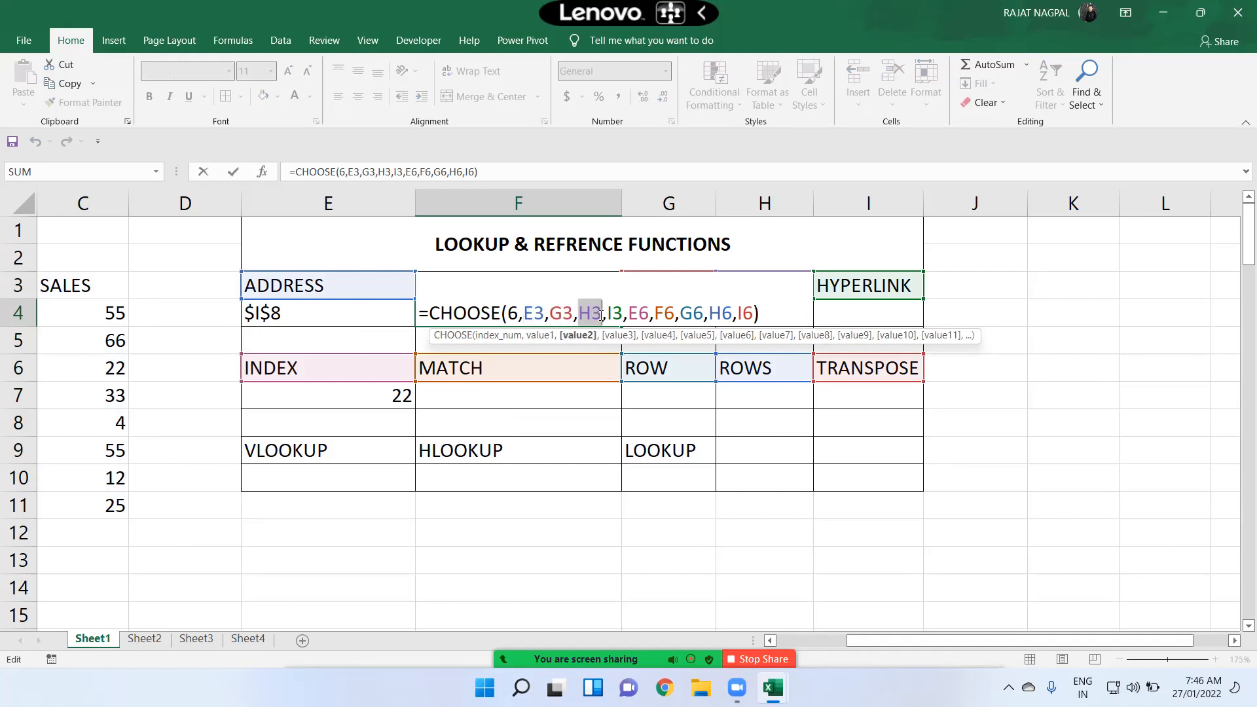
key("Escape")
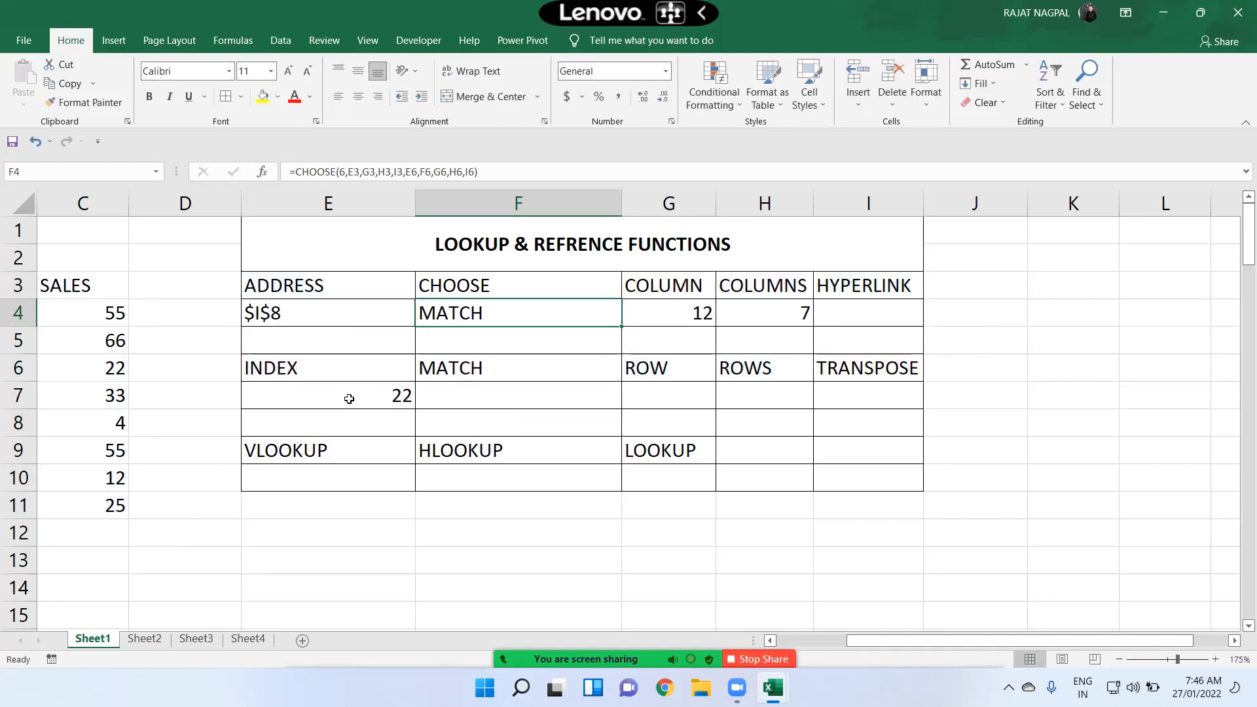
Step: Review the INDEX formula in E7, examining its C3:C11 array and row number 4
double_click(350, 395)
left_click_drag(316, 395, 374, 393)
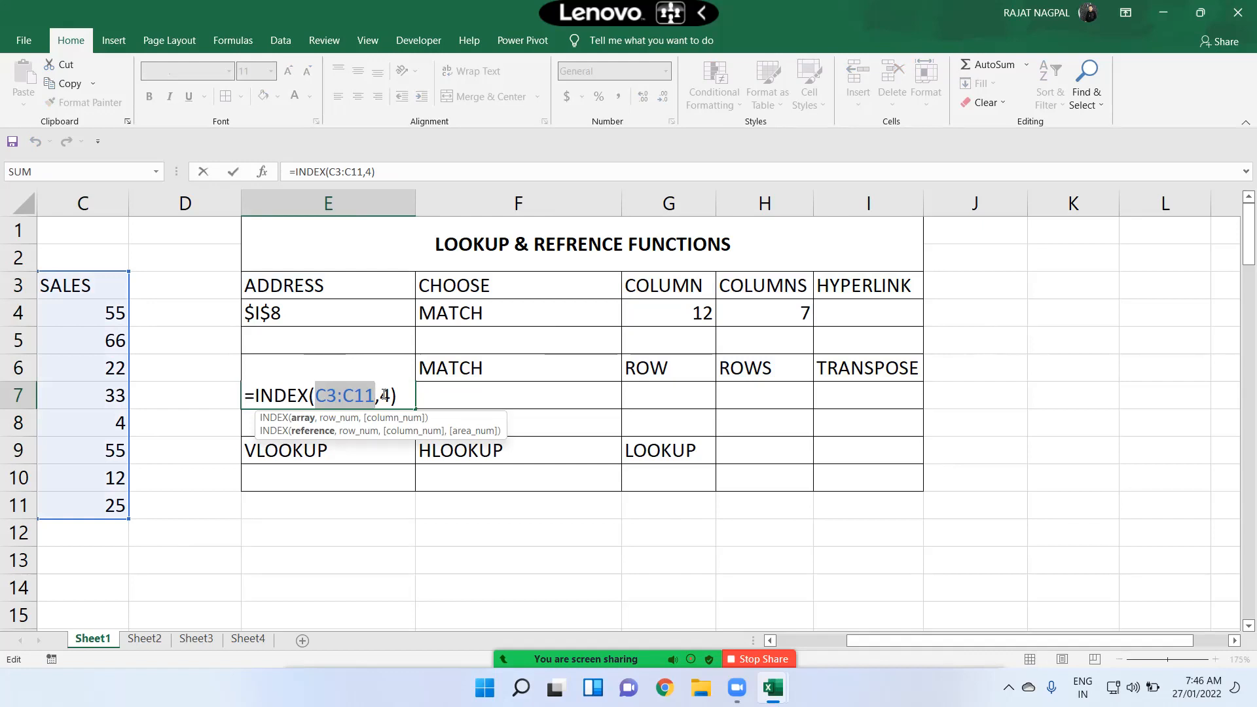
double_click(384, 395)
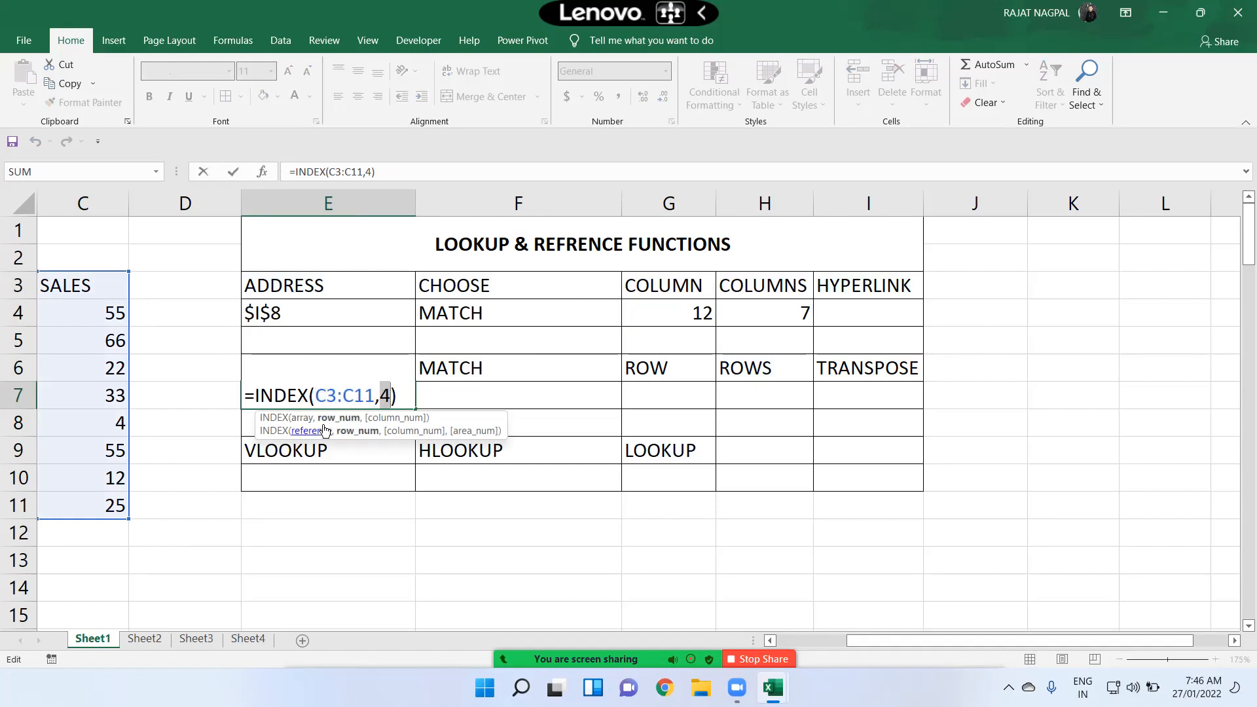
key("Return")
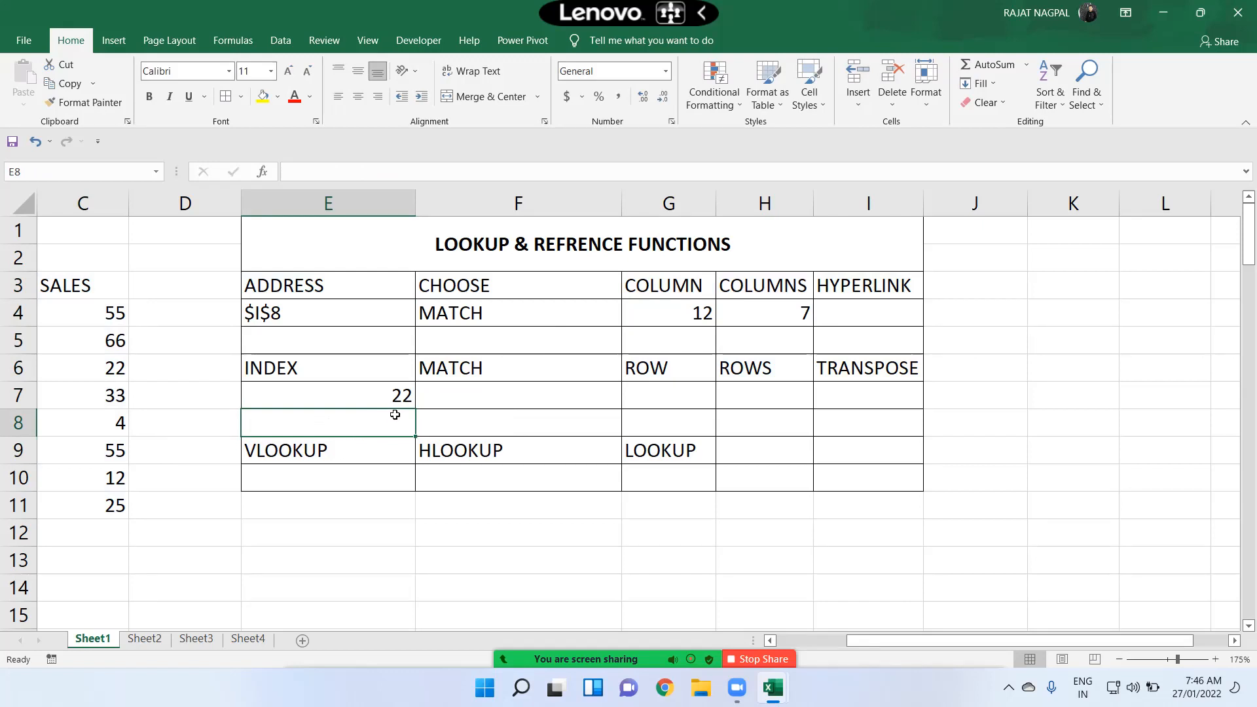
Step: Start a MATCH formula in F7 under the MATCH heading
left_click(471, 393)
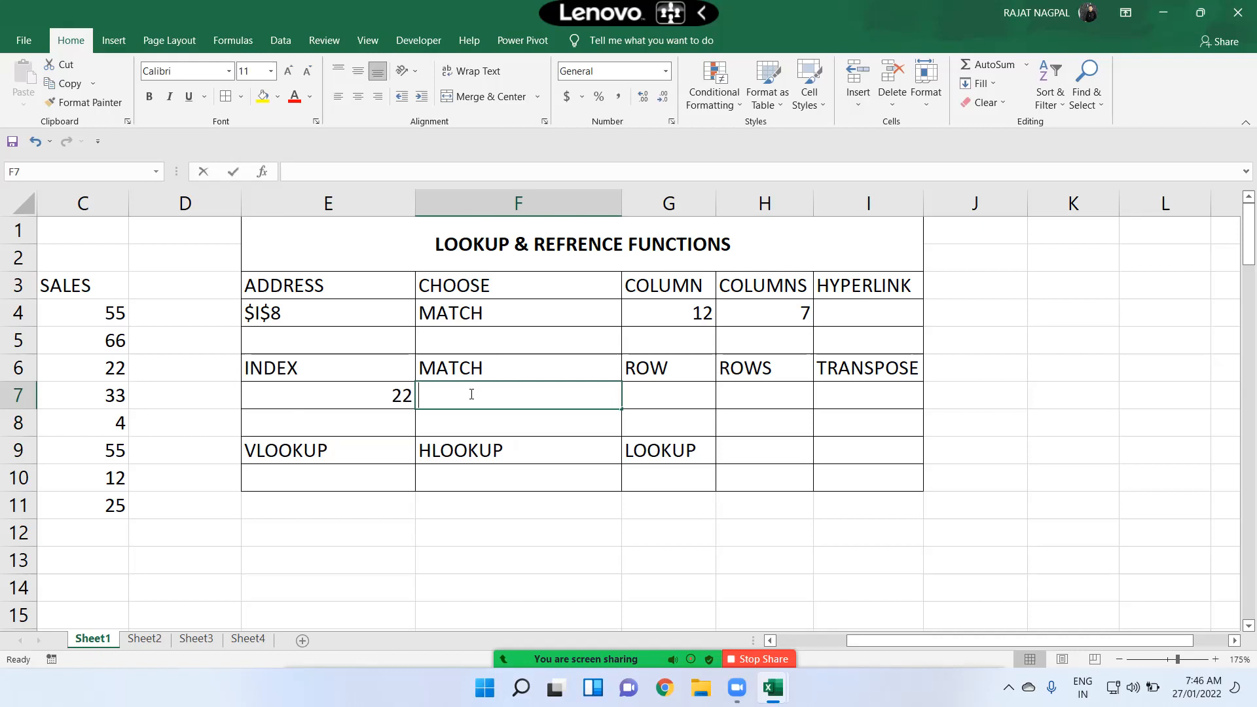
type("=mat")
key("Tab")
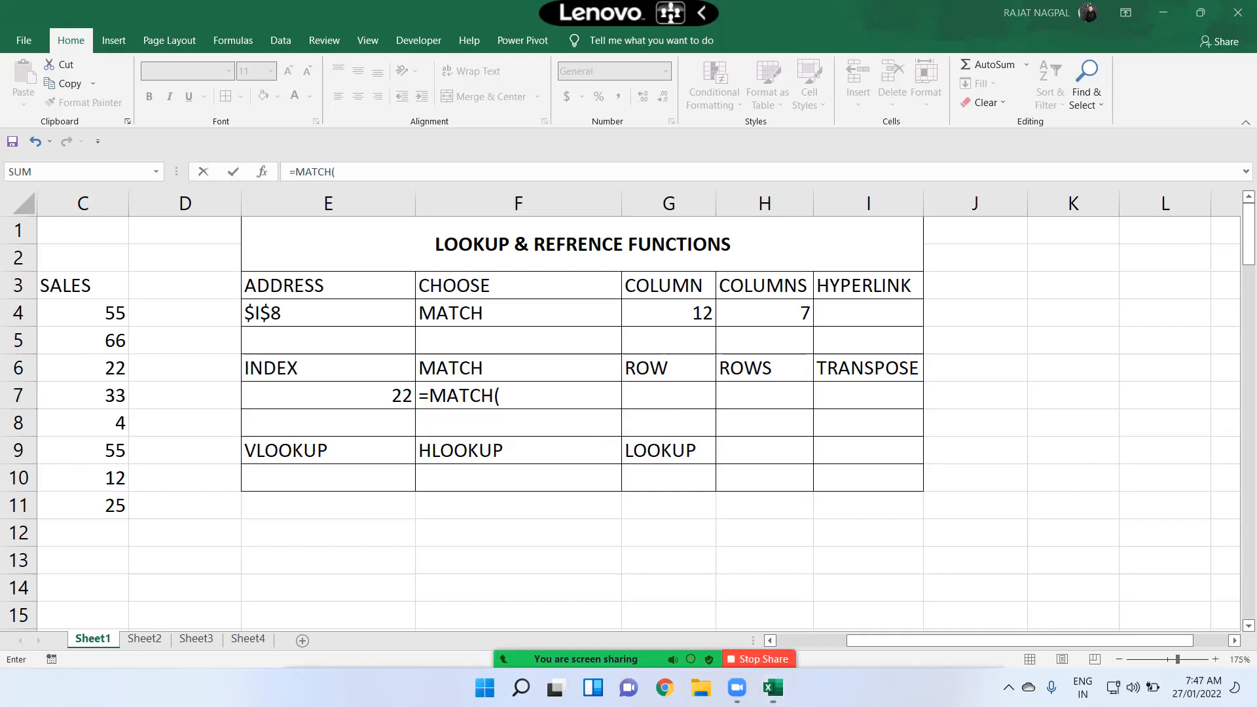
left_click(526, 388)
left_click(413, 371)
left_click_drag(417, 371, 856, 383)
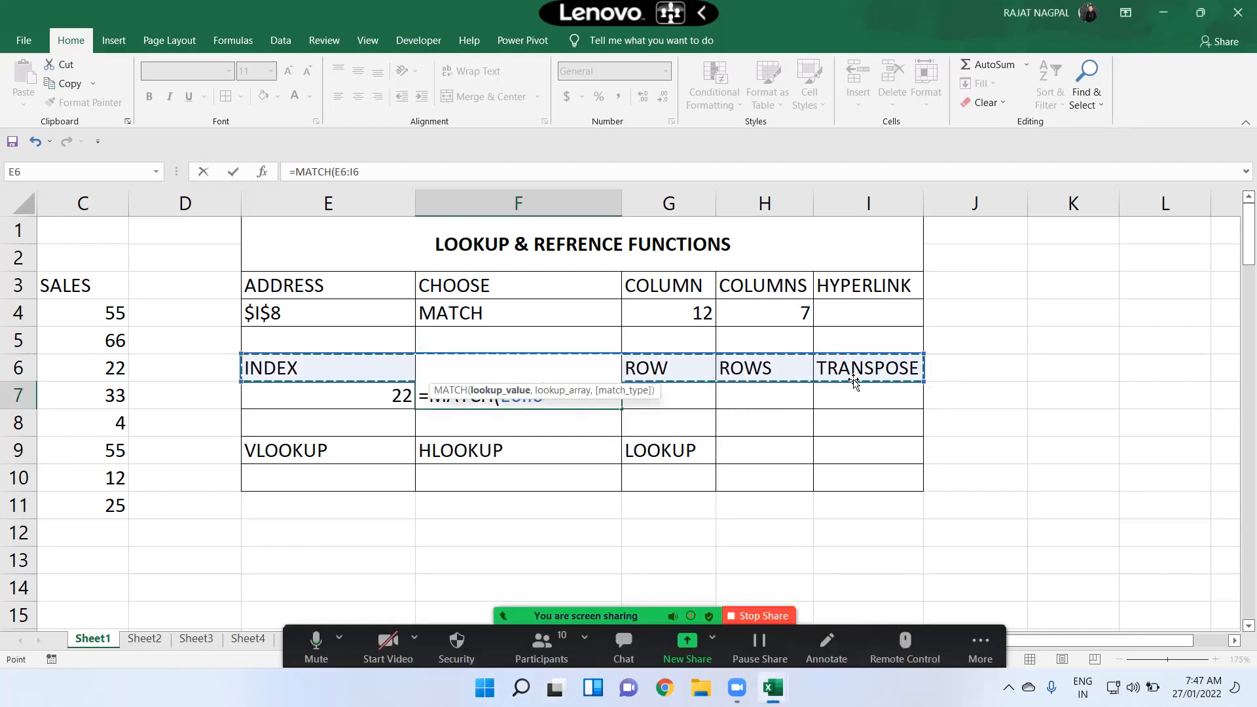
key("BackSpace")
key("BackSpace")
key("BackSpace")
key("BackSpace")
key("BackSpace")
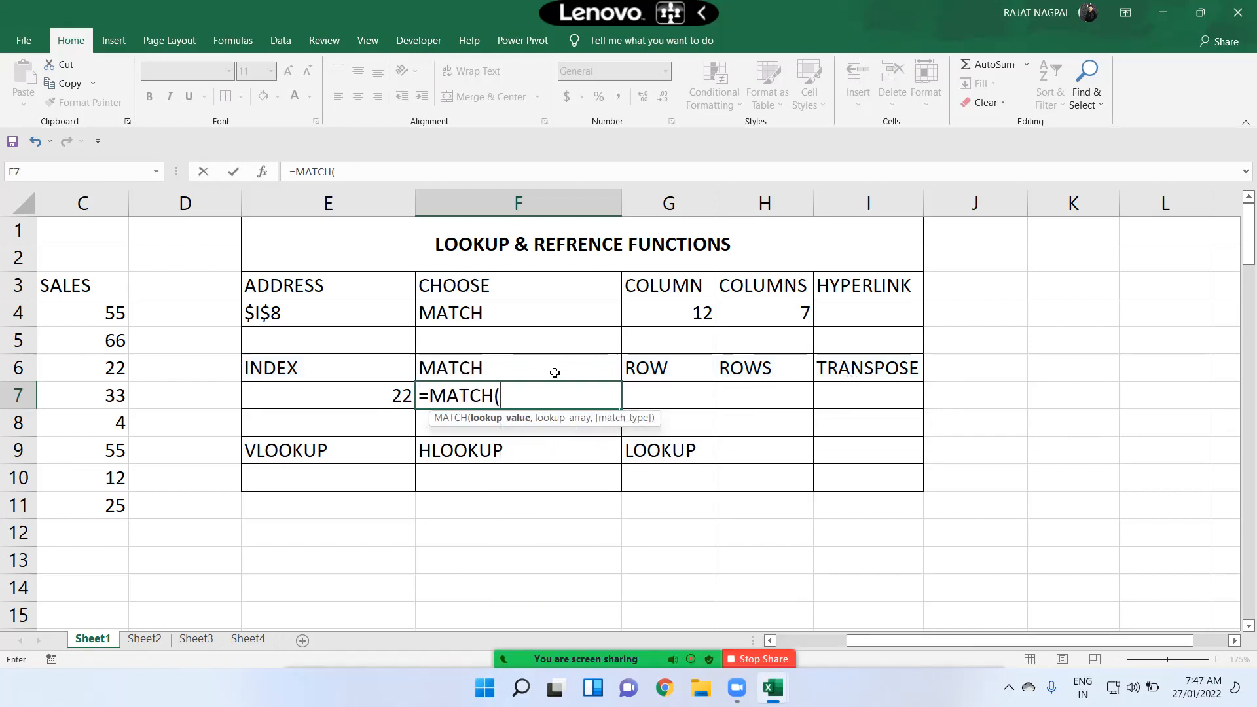
Step: Complete the MATCH formula with F6 as lookup value, E6:I6 as lookup array and 0 for exact match
left_click(555, 372)
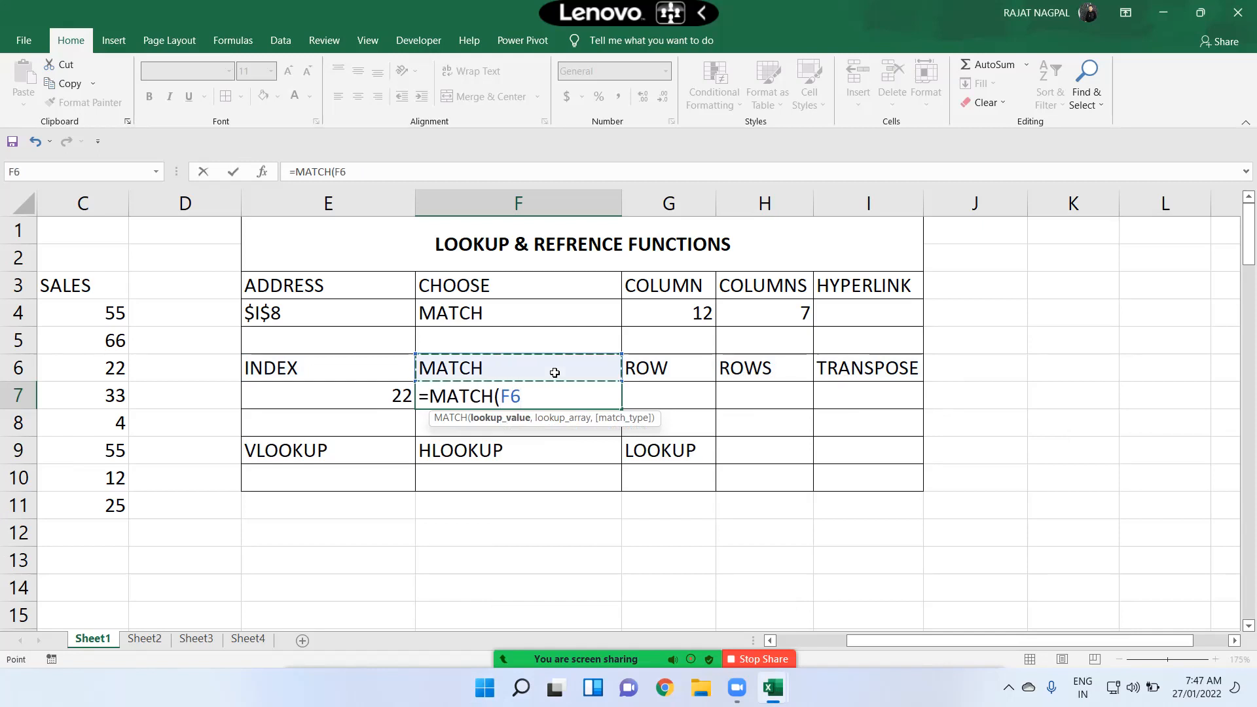
type(",")
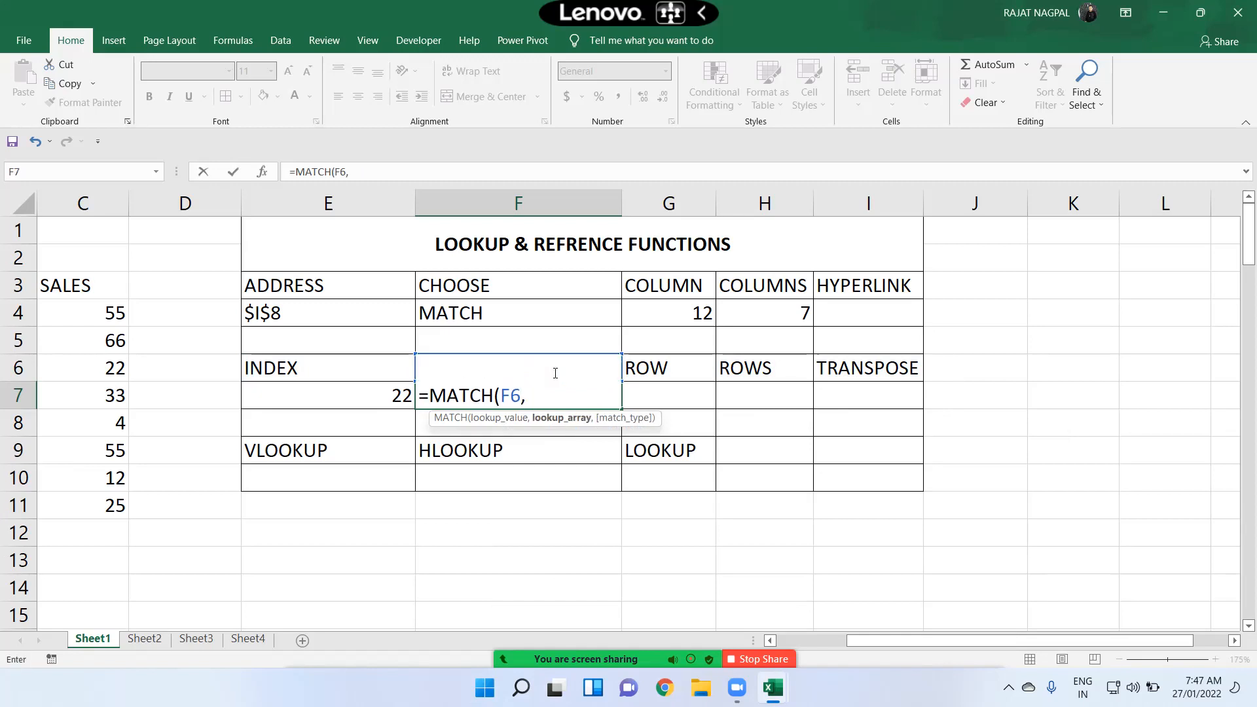
left_click(376, 359)
left_click_drag(376, 360, 870, 368)
type(",")
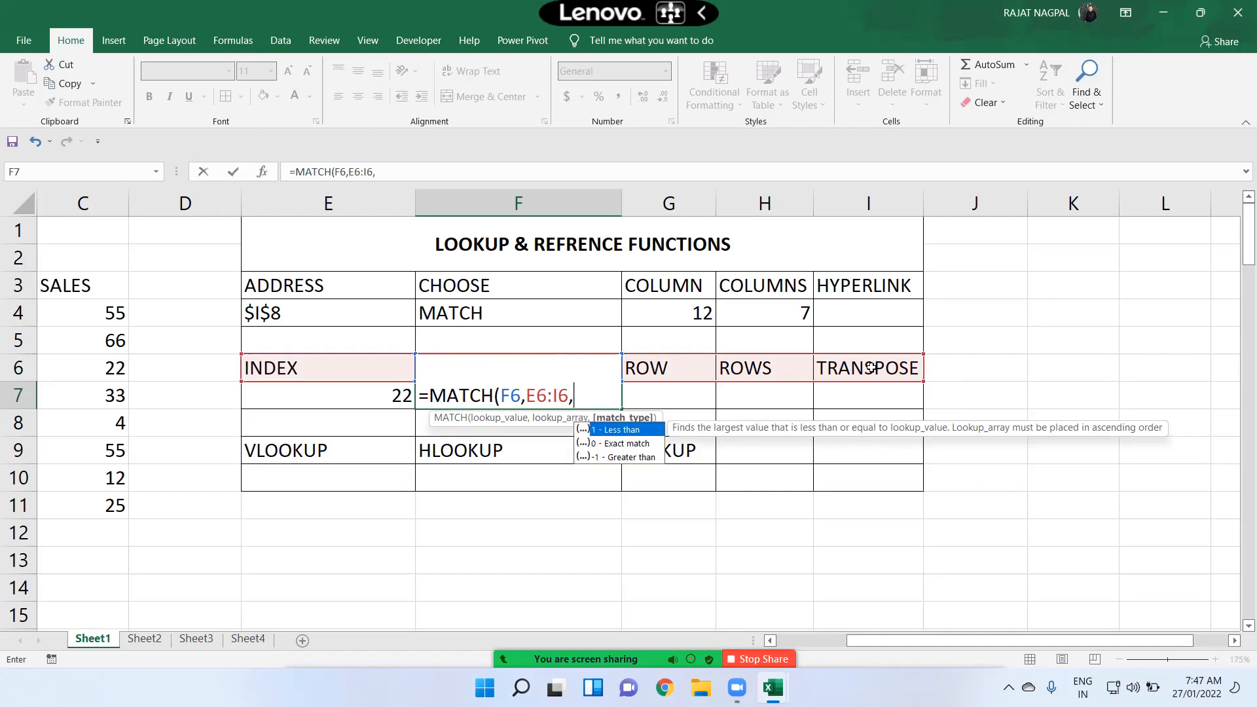
type("0)")
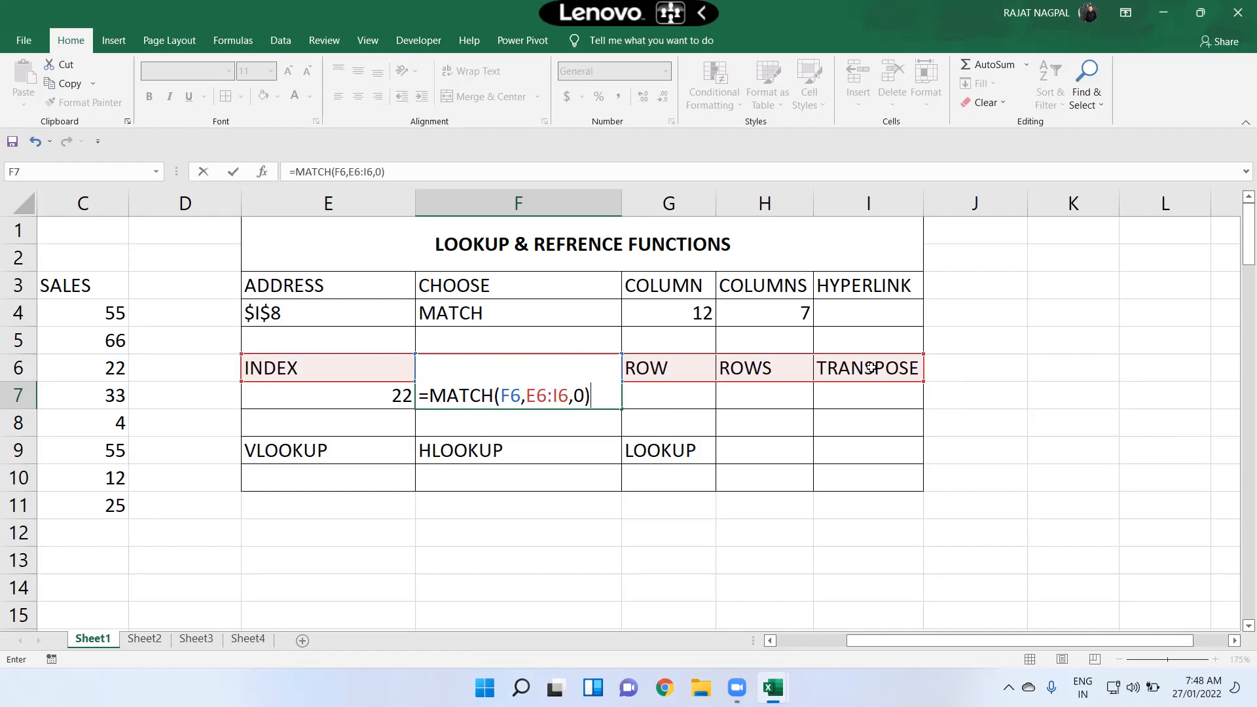
key("Return")
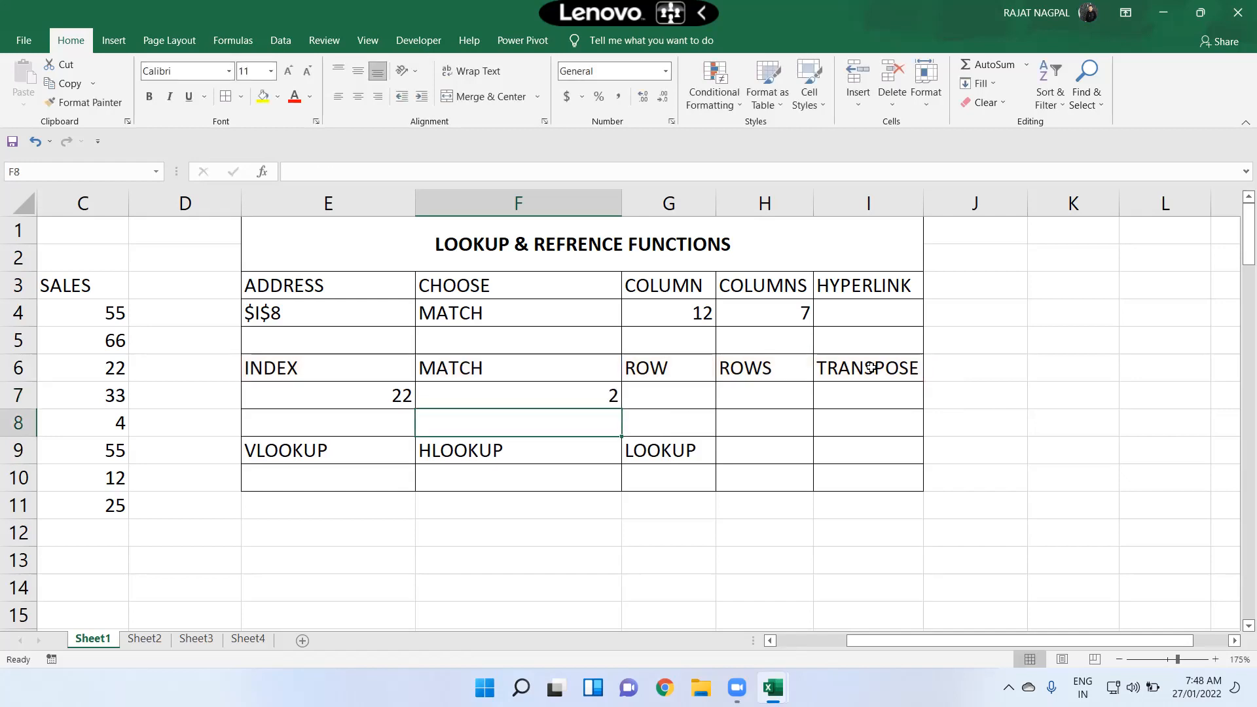
Step: Rewrite the MATCH formula in F7 to look up E7 within C3:C11 using exact match 0
double_click(591, 392)
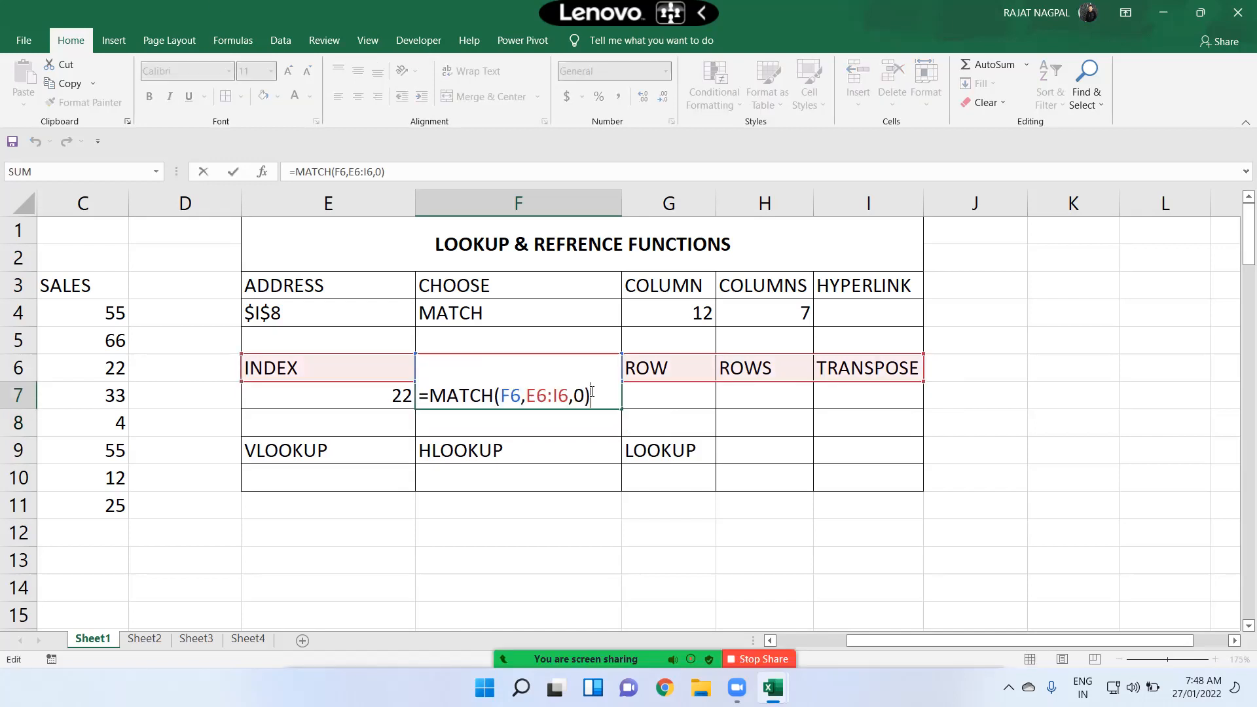
type("=")
key("BackSpace")
key("BackSpace")
key("BackSpace")
key("BackSpace")
key("BackSpace")
key("BackSpace")
key("BackSpace")
key("BackSpace")
key("BackSpace")
key("BackSpace")
key("BackSpace")
key("BackSpace")
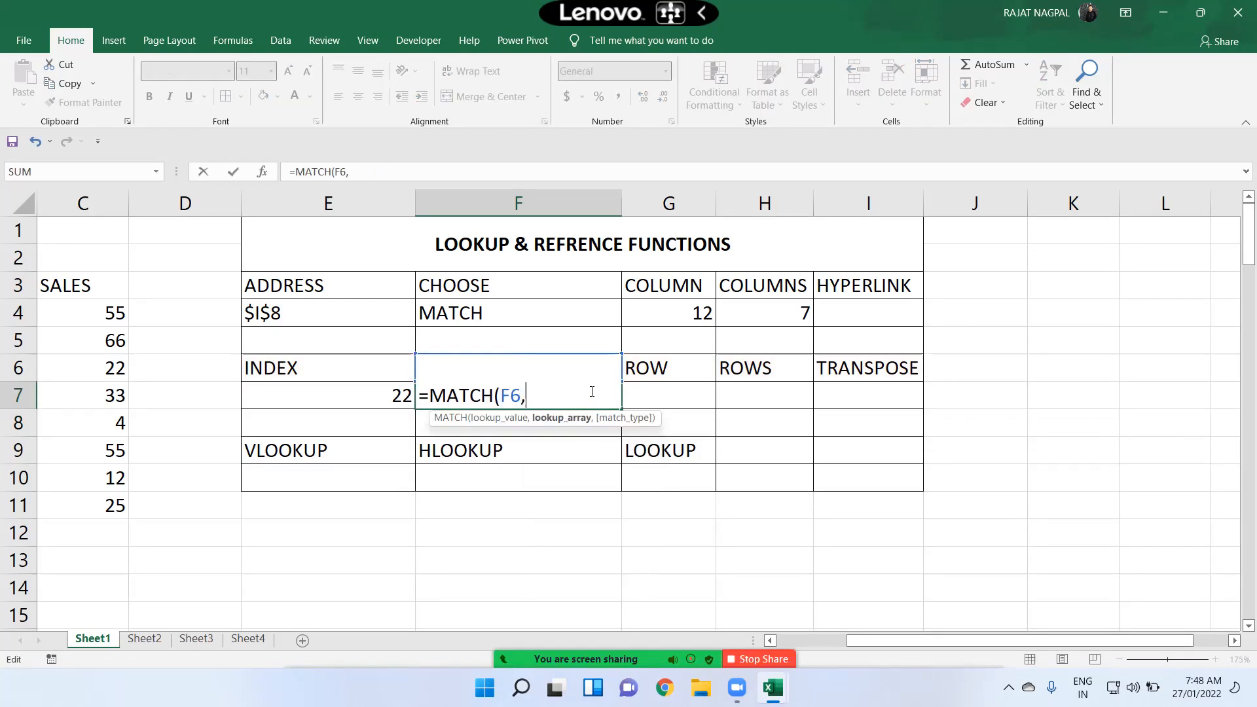
left_click(352, 395)
type(",")
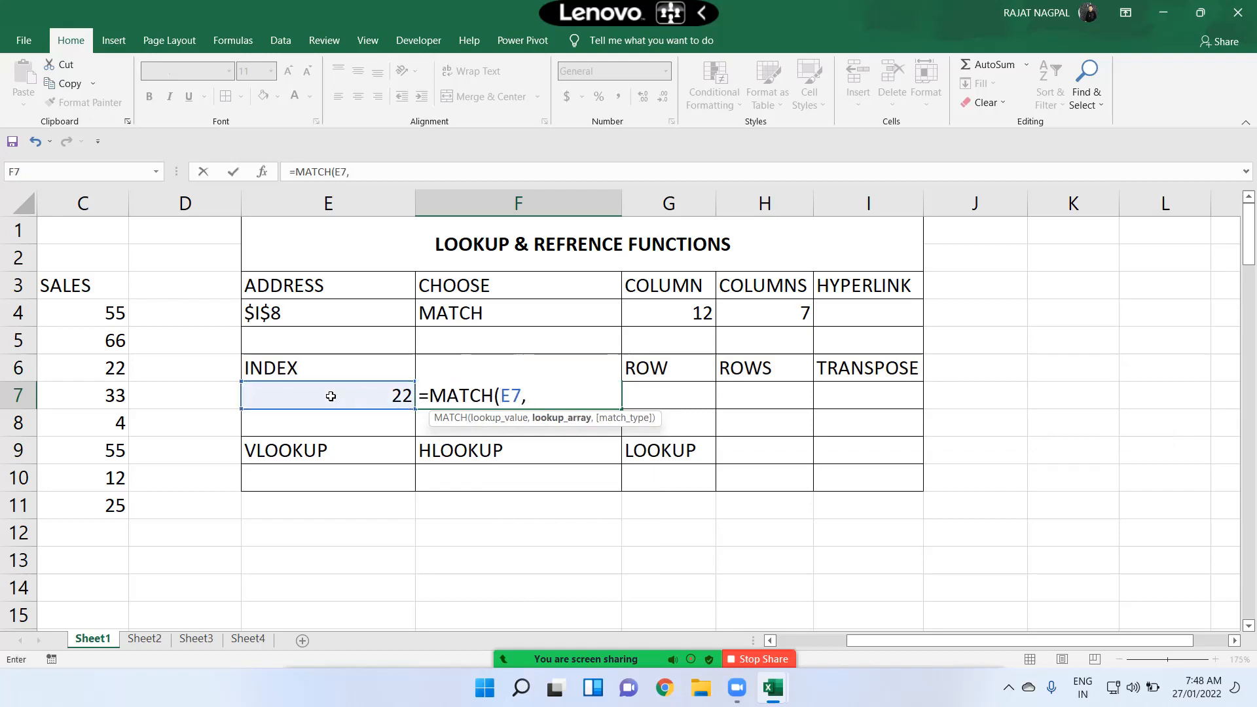
left_click_drag(101, 293, 106, 502)
type(",0")
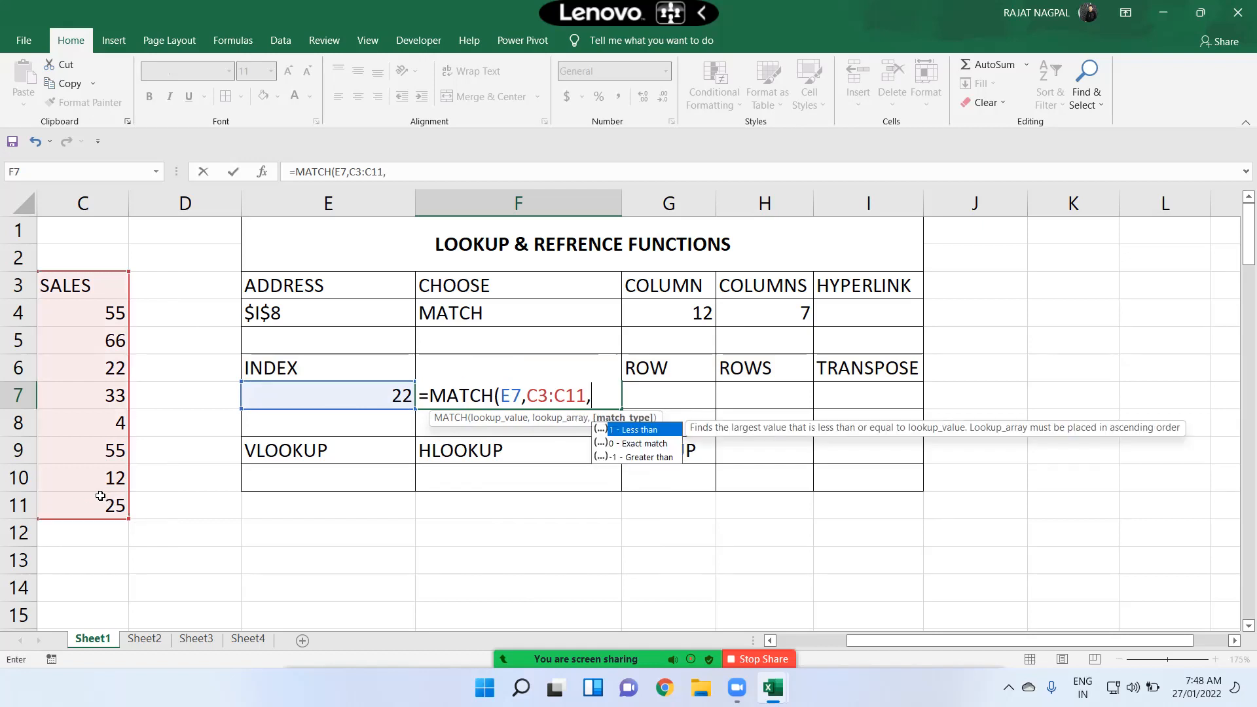
type(")")
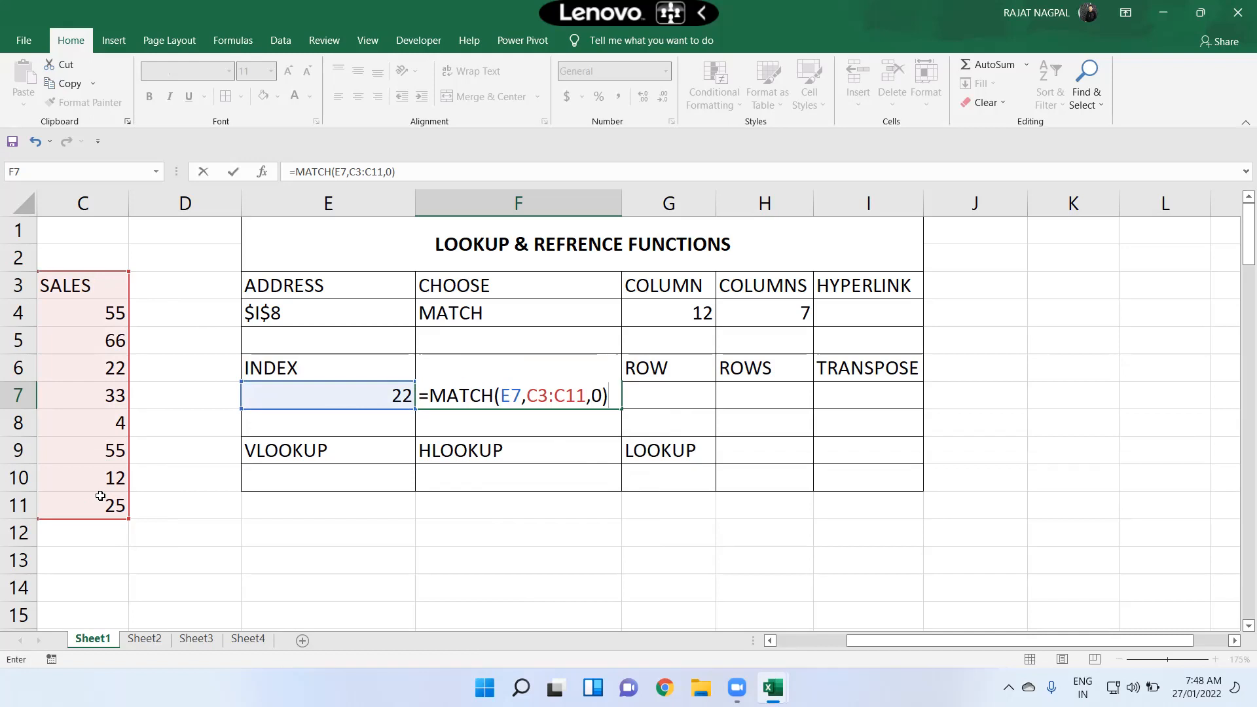
key("Return")
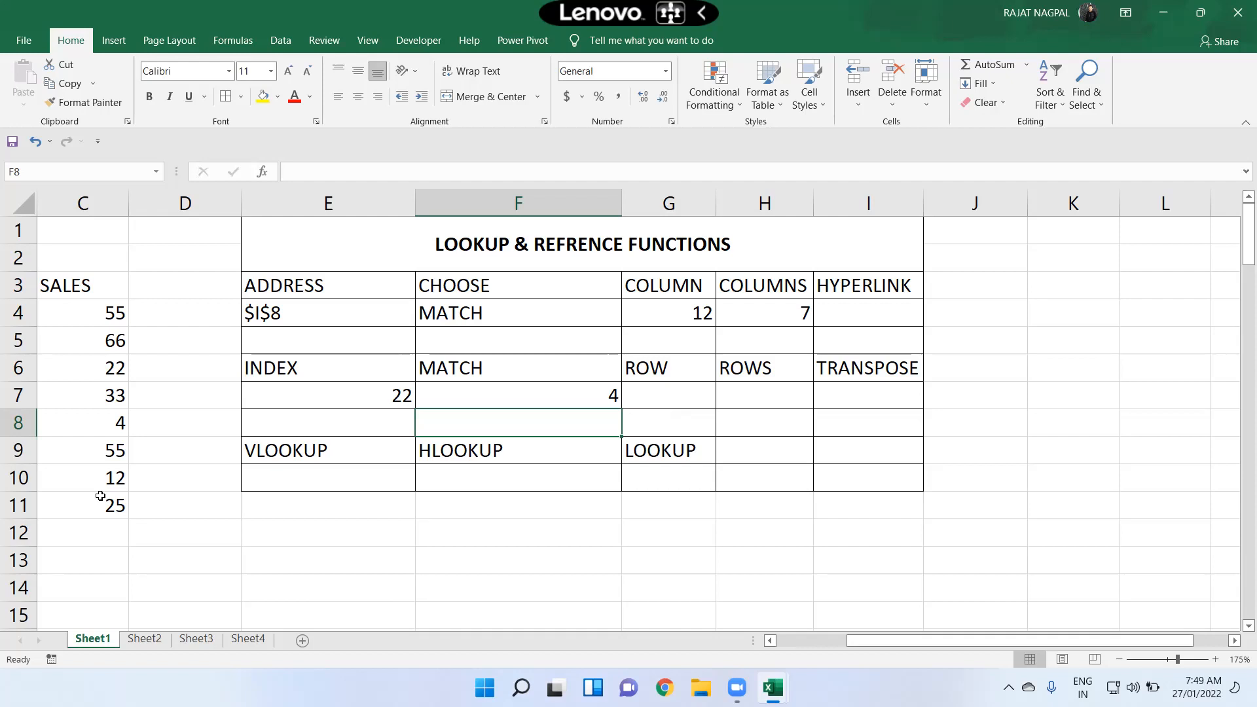
Step: Enter a ROW formula in G7 referencing cell J7
key("Right")
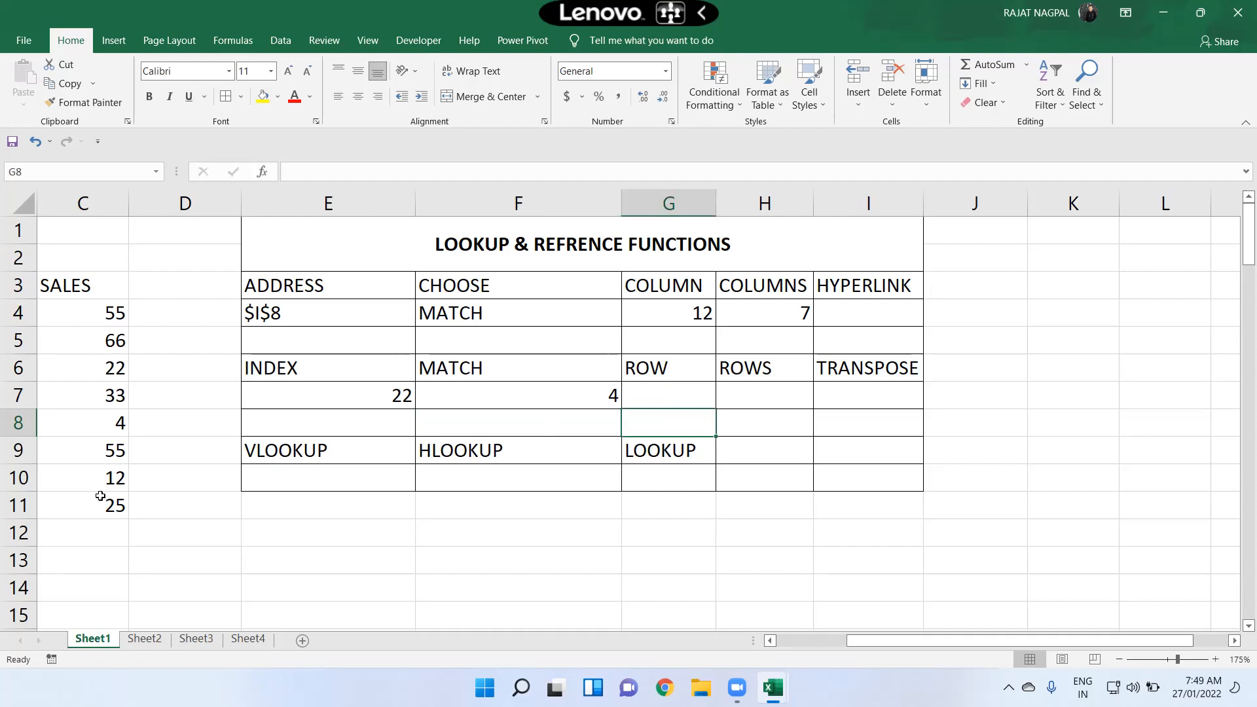
key("Up")
type("=ro")
key("Tab")
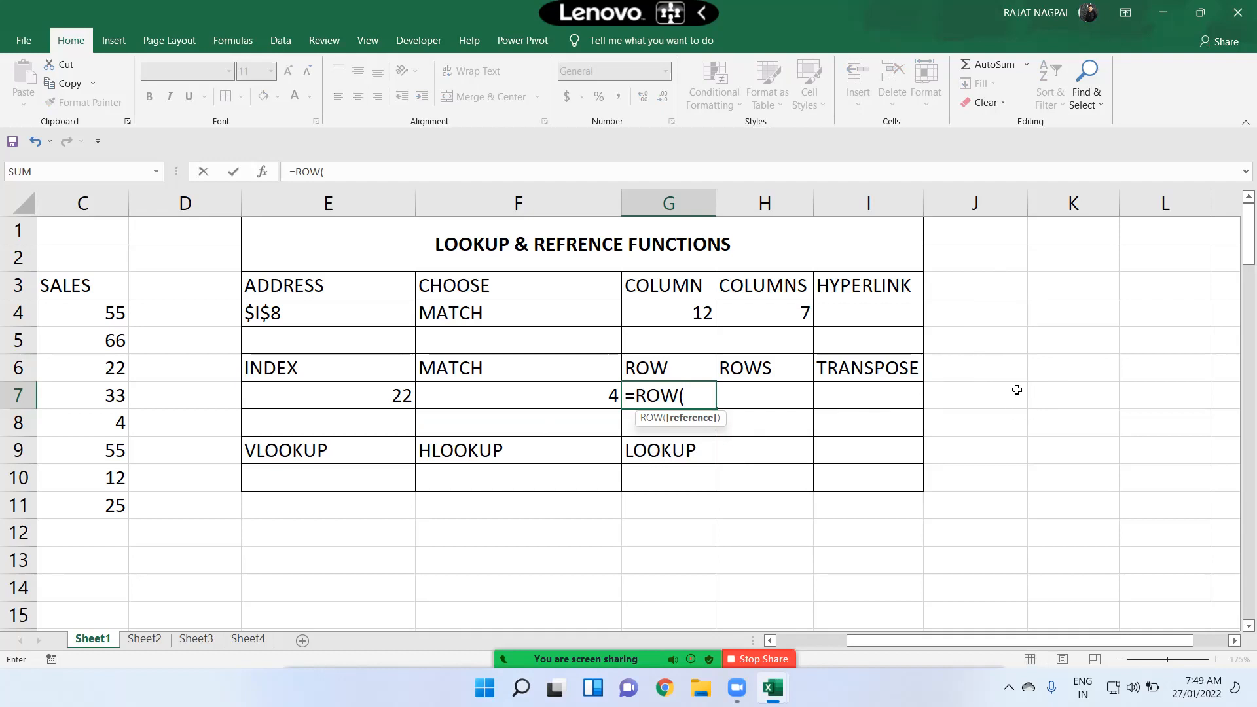
left_click(995, 393)
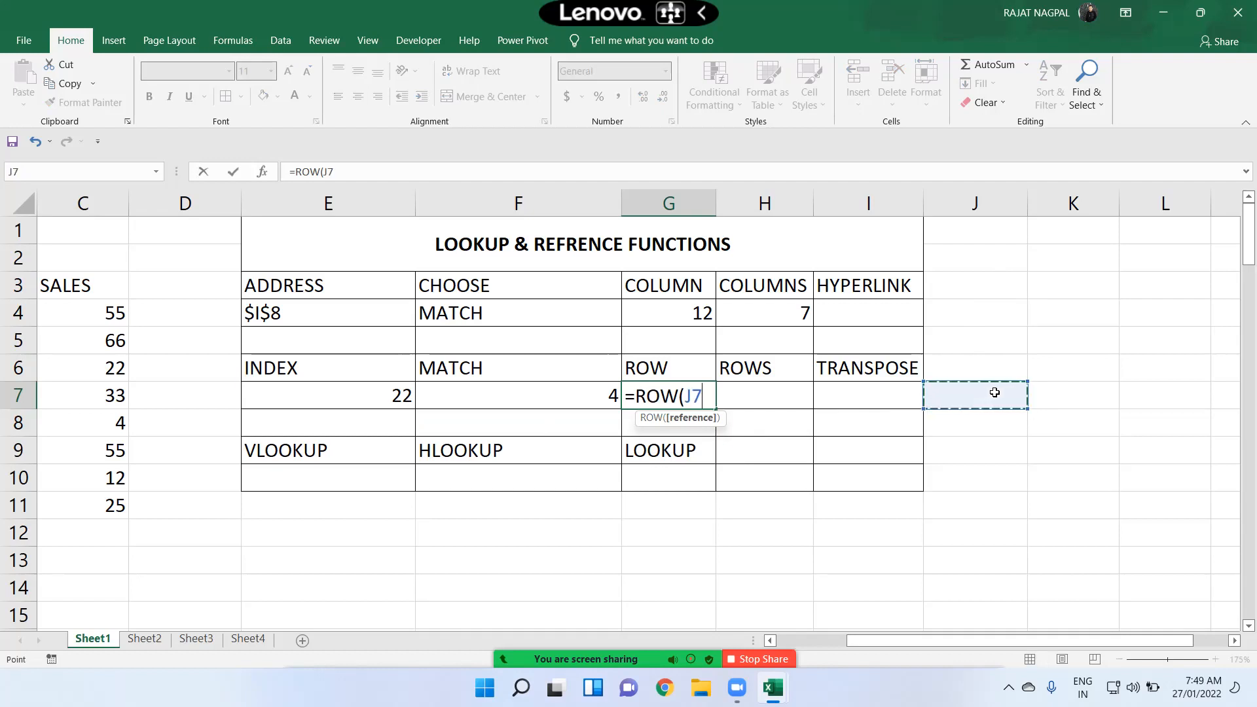
type(")")
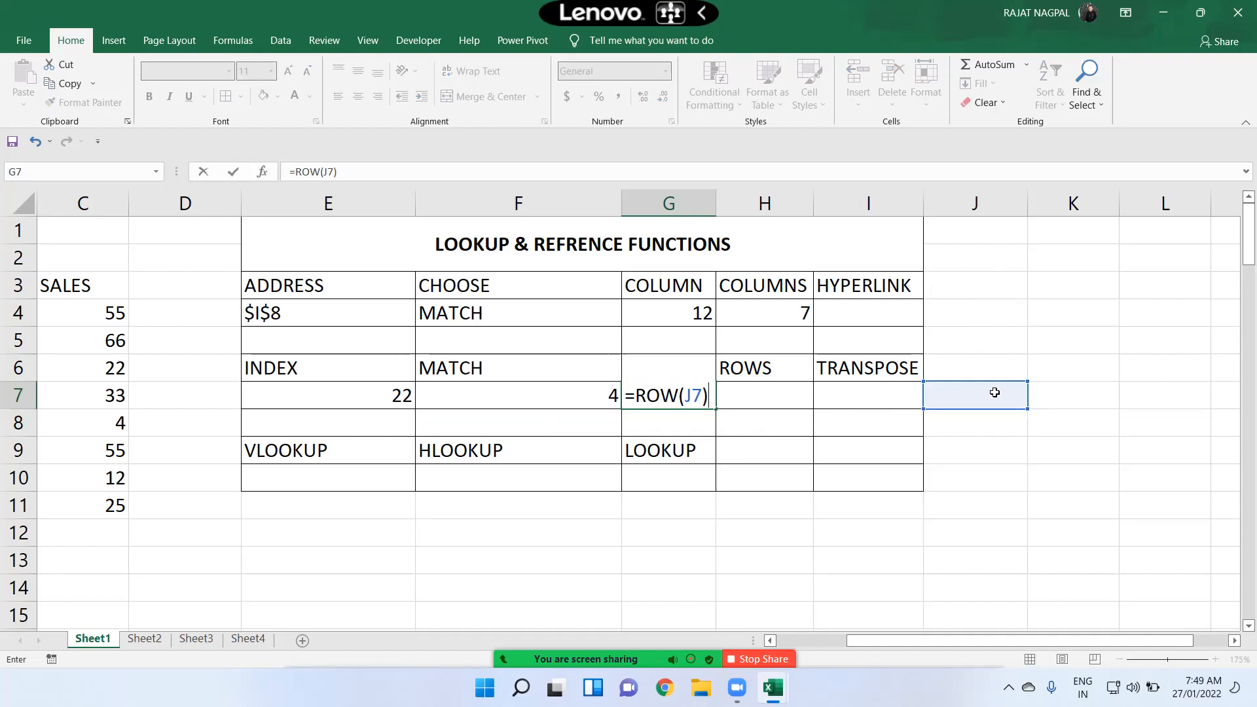
key("Return")
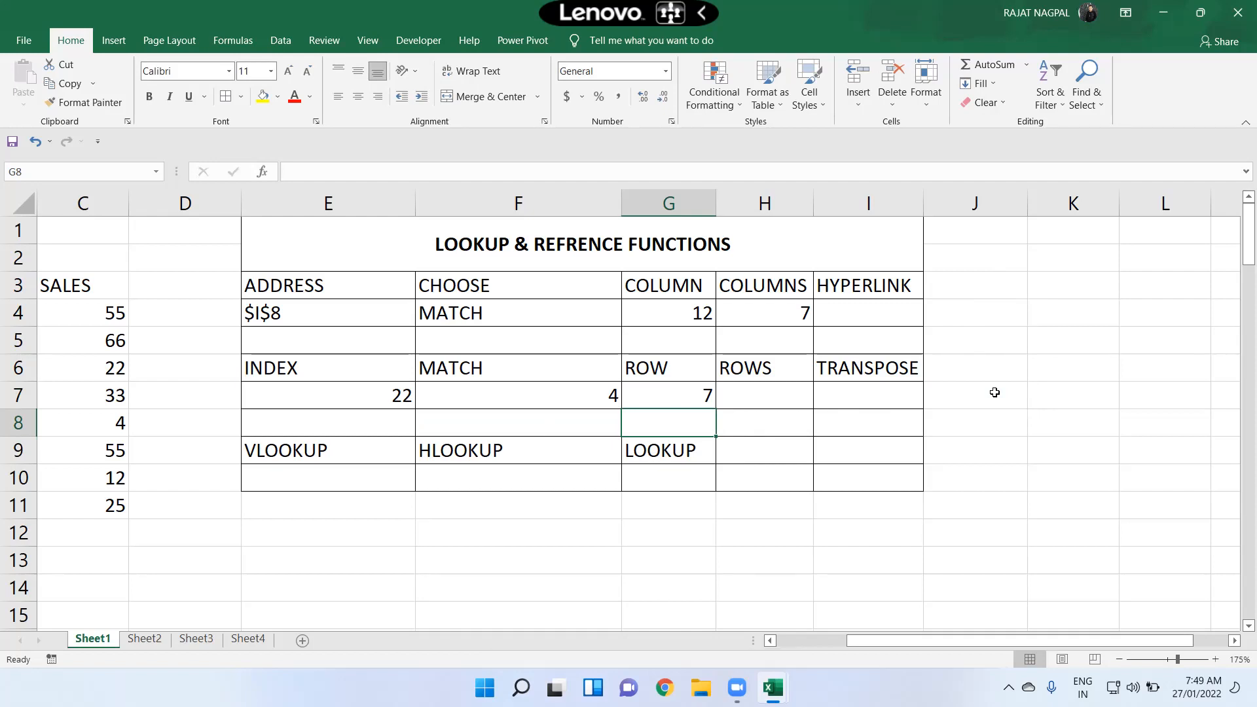
Step: Enter a ROWS formula in H7 counting the rows of range K4:K12
key("Right")
key("Up")
key("F2")
type("=")
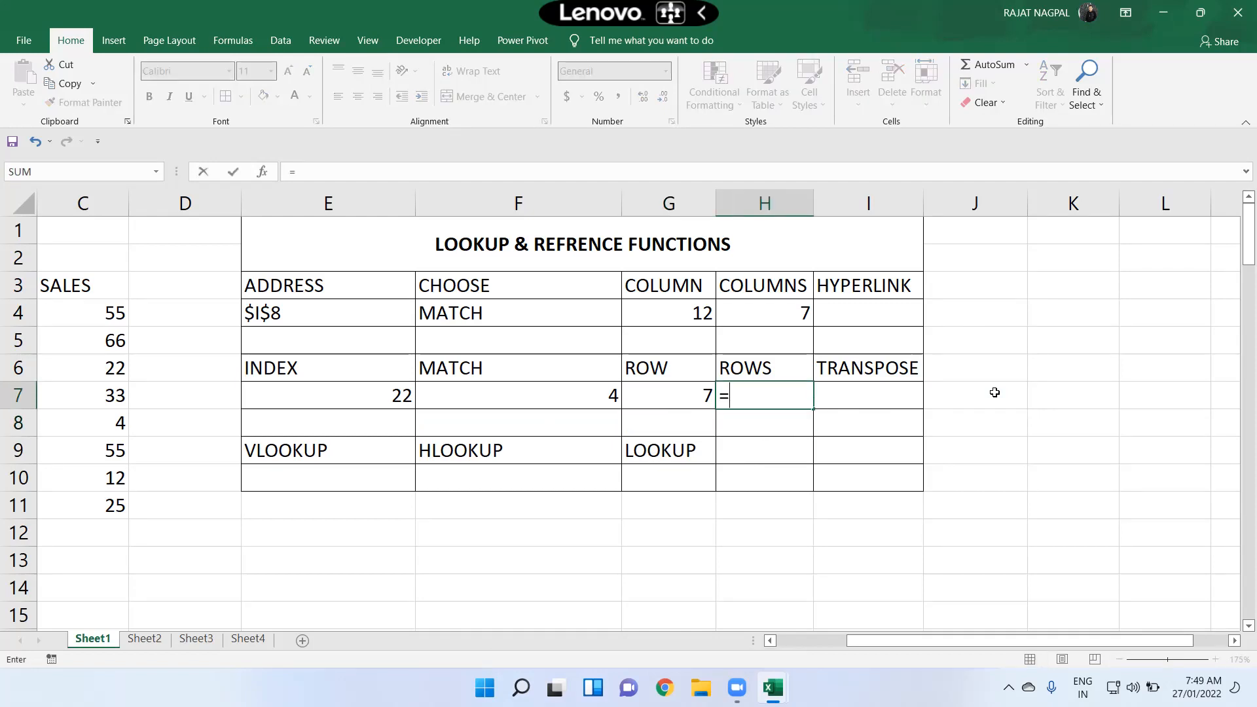
type("rows")
key("Tab")
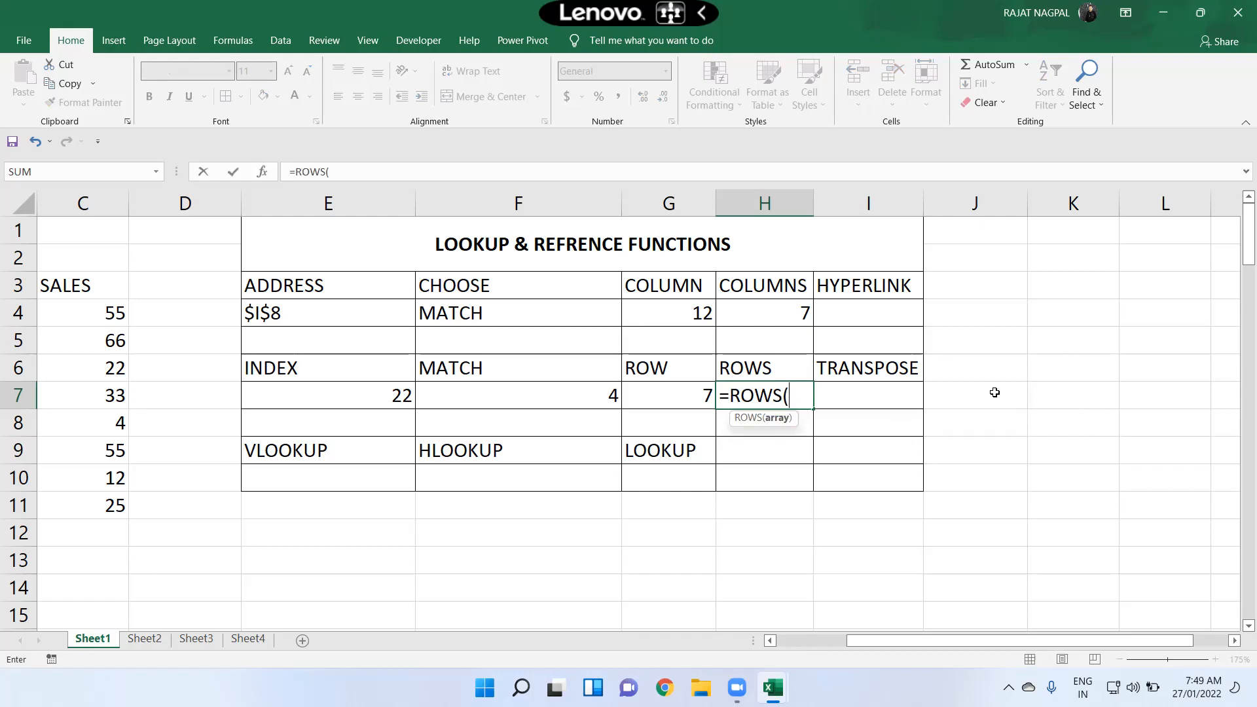
left_click_drag(1033, 308, 1033, 521)
type(")")
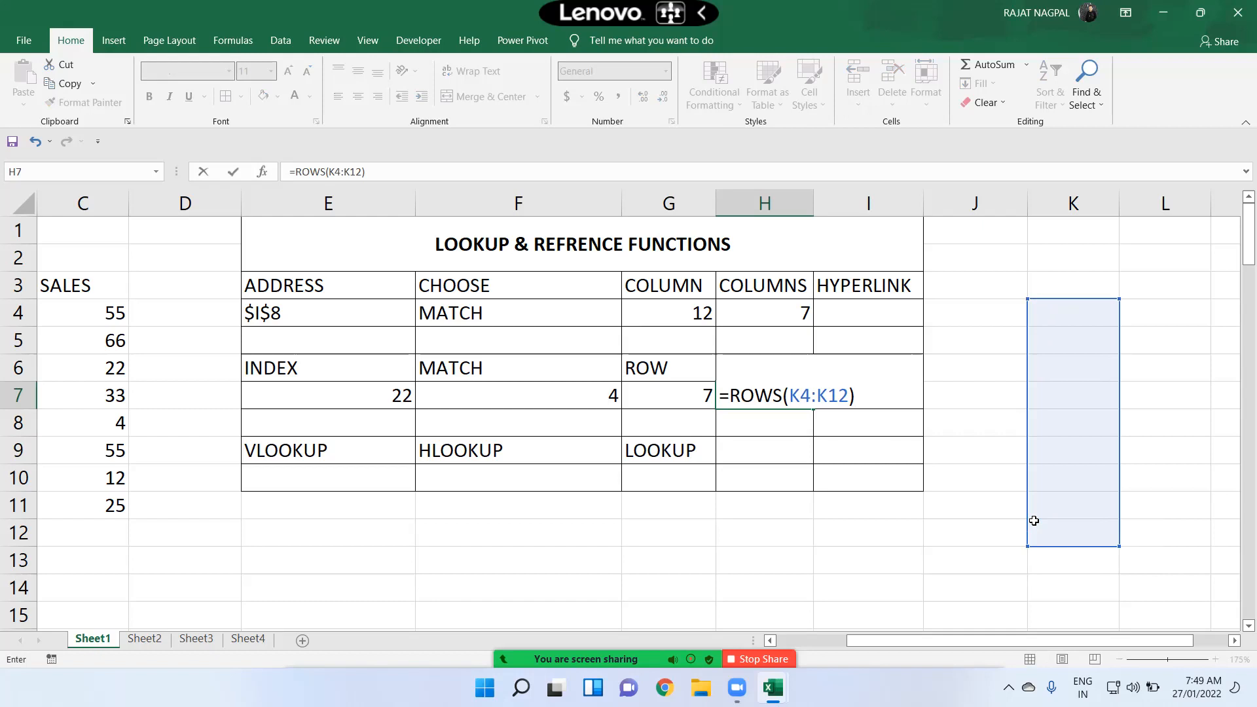
key("Return")
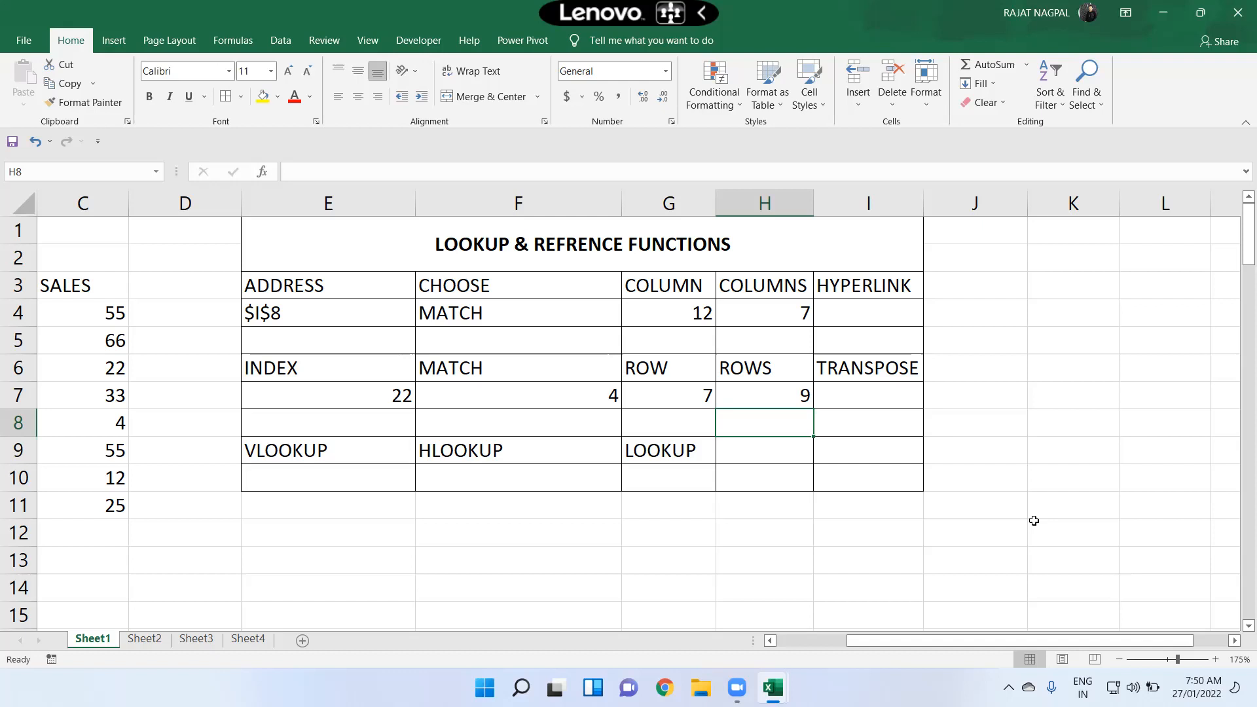
Step: Select I4, then open gmail.com in the browser and select its web address
left_click(859, 315)
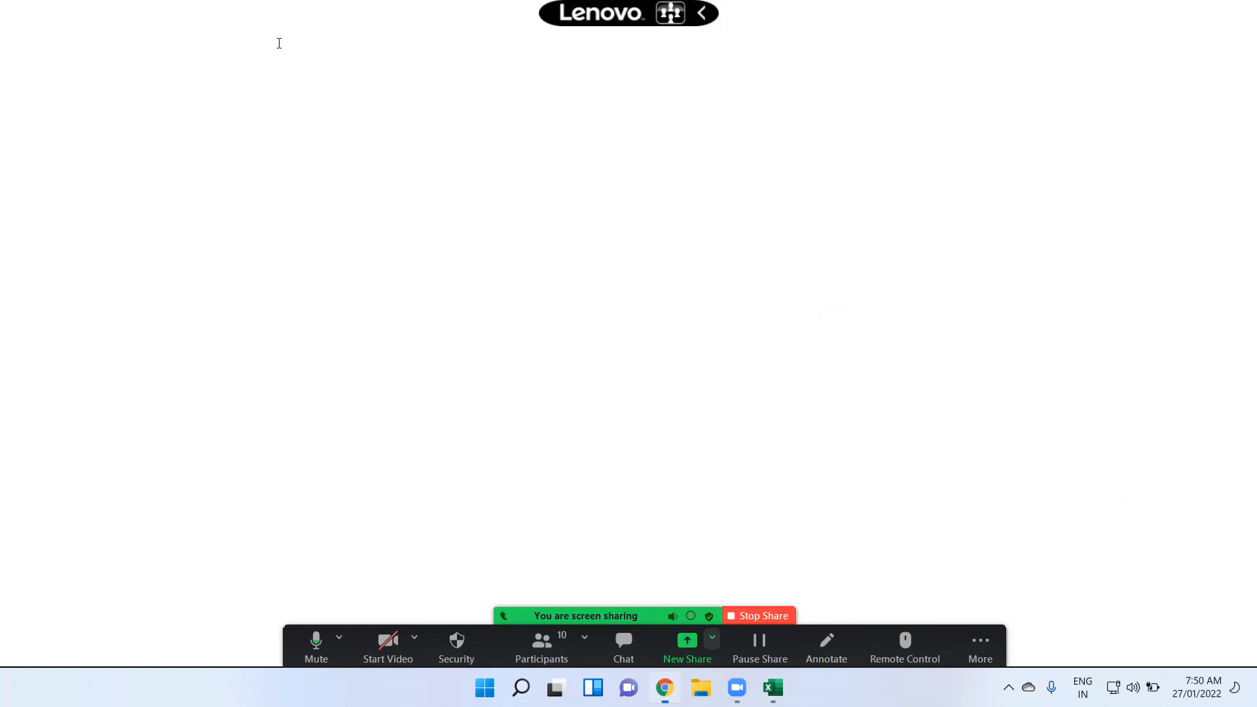
type("gm")
key("Return")
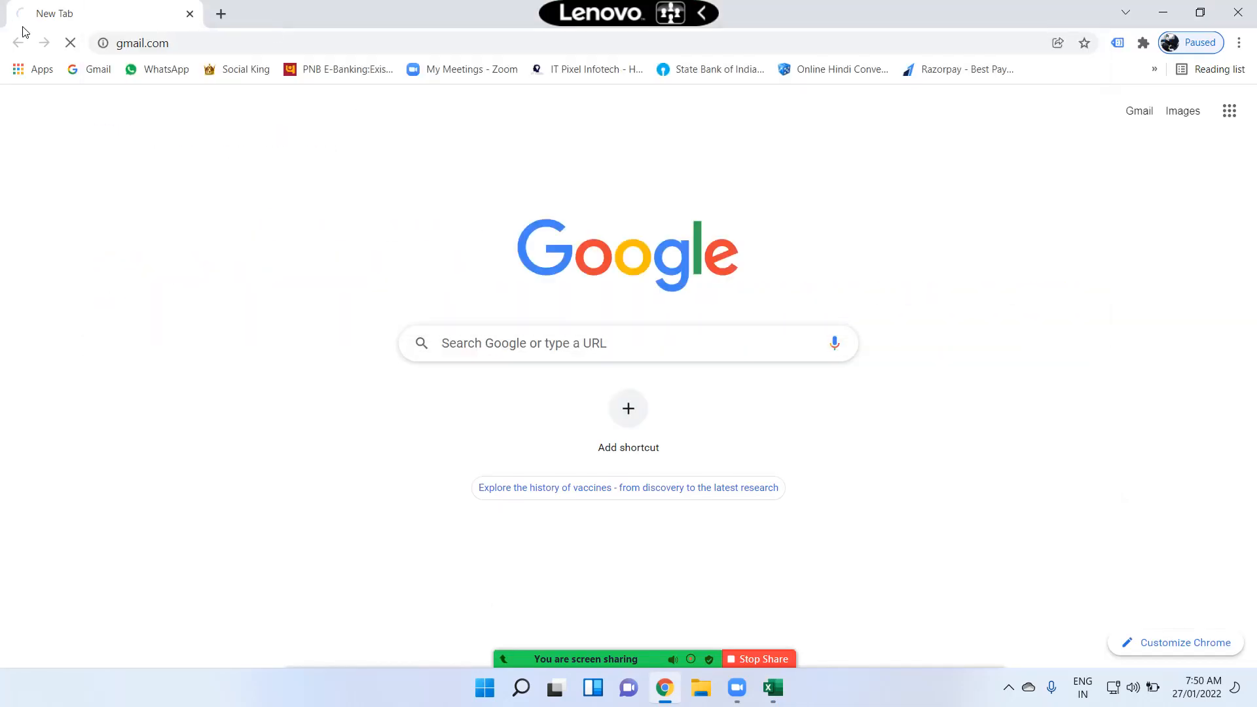
left_click(164, 42)
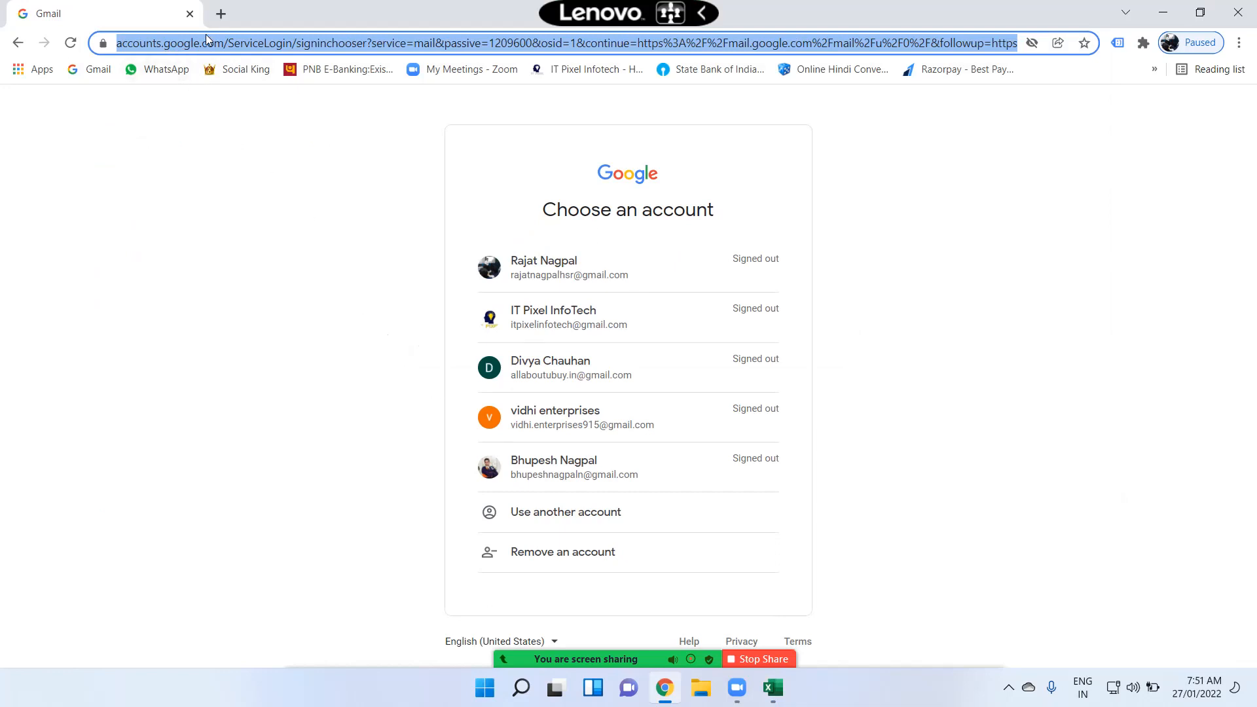
Step: Try to write a HYPERLINK formula in I4 using the pasted Gmail sign-in address and the friendly name "GMAIL"
key("alt+Tab")
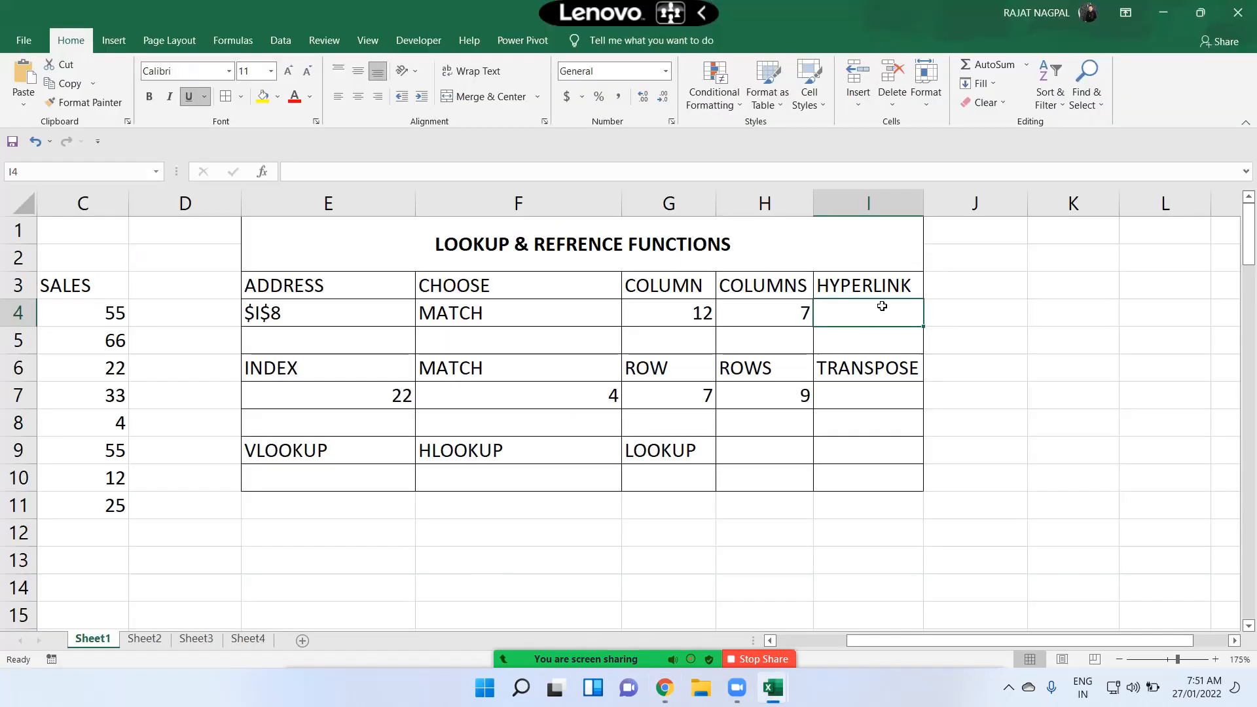
type("=")
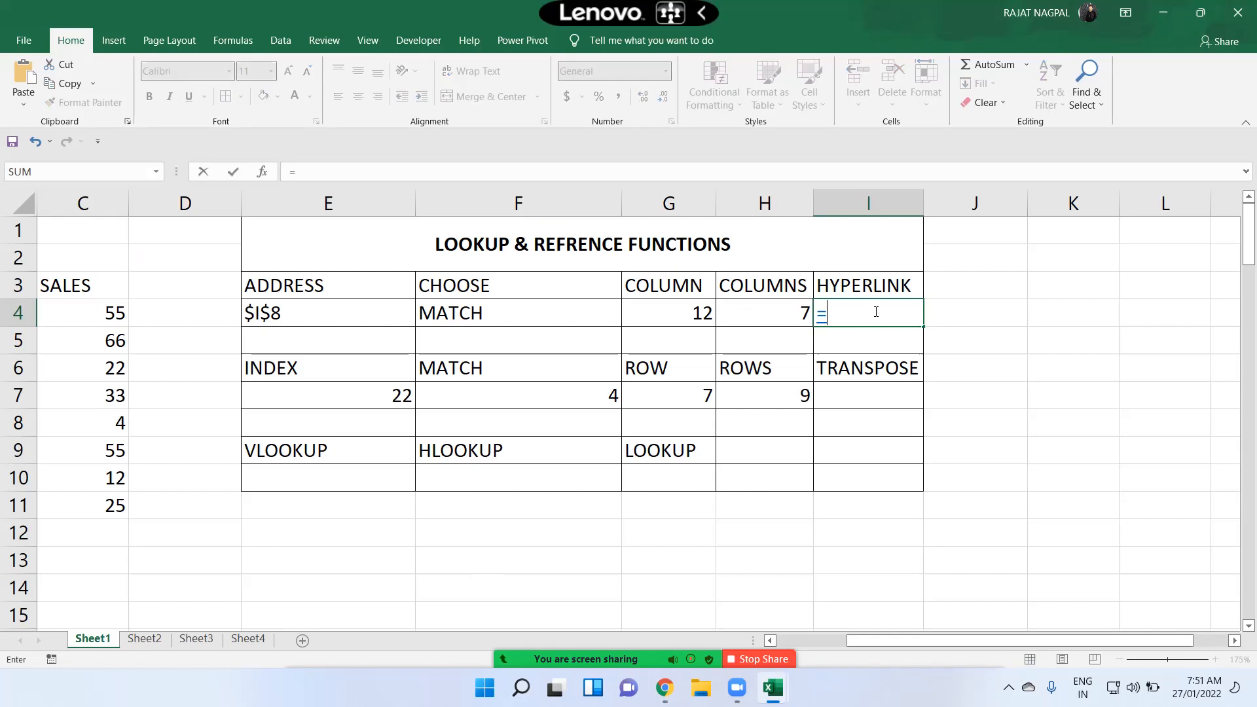
type("hyp")
key("Tab")
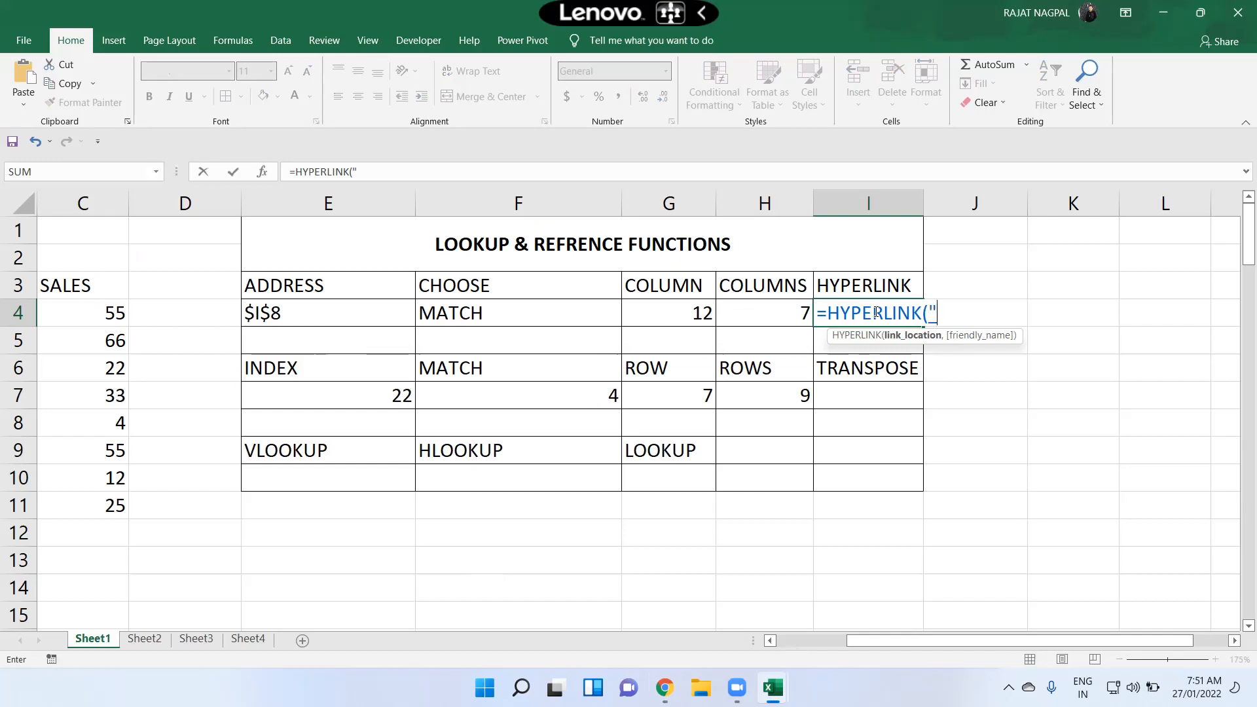
type("https://accounts.google.com/ServiceLogin/signinchooser?service=mail&passive=1209600&osid=1&continue=https%3A%2F%2Fmail.google.com%2Fmail%2Fu%2F0%2F&followup=https%3A%2F%2Fmail.google.com%2Fmail%2Fu%2F0%2F&emr=1&flowName=GlifWebSignIn&flowEntry=ServiceLogin")
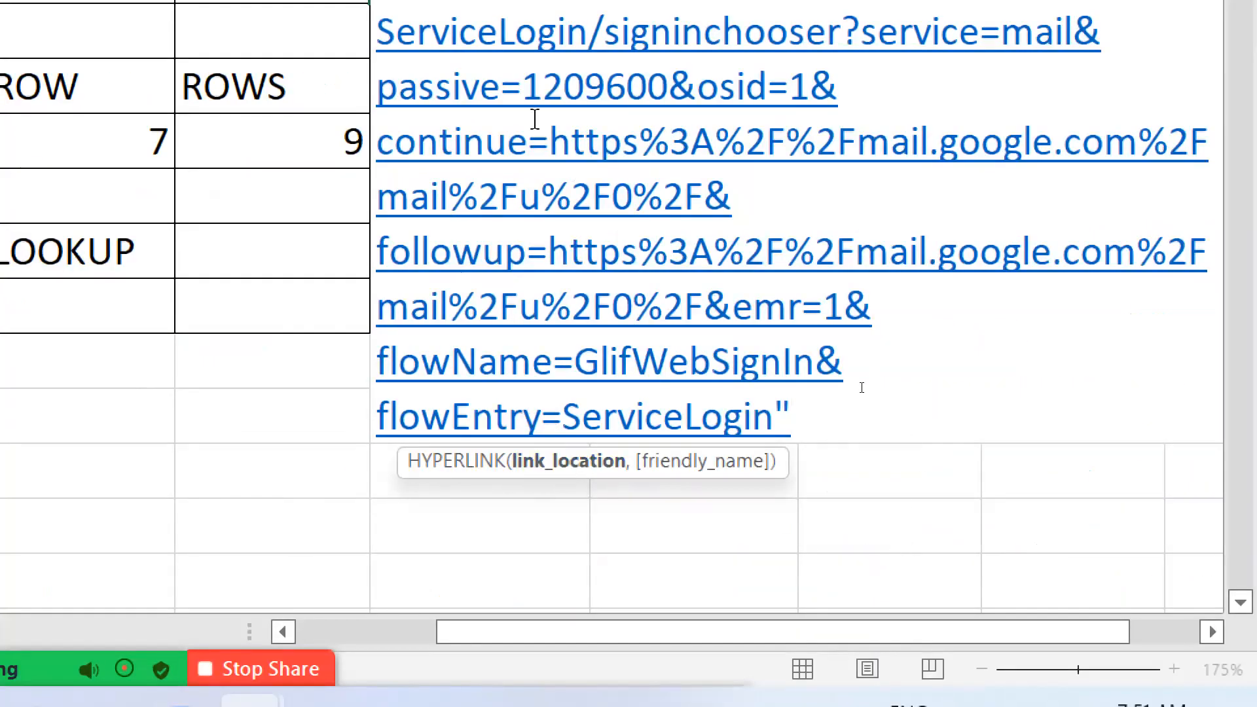
left_click_drag(800, 417, 779, 416)
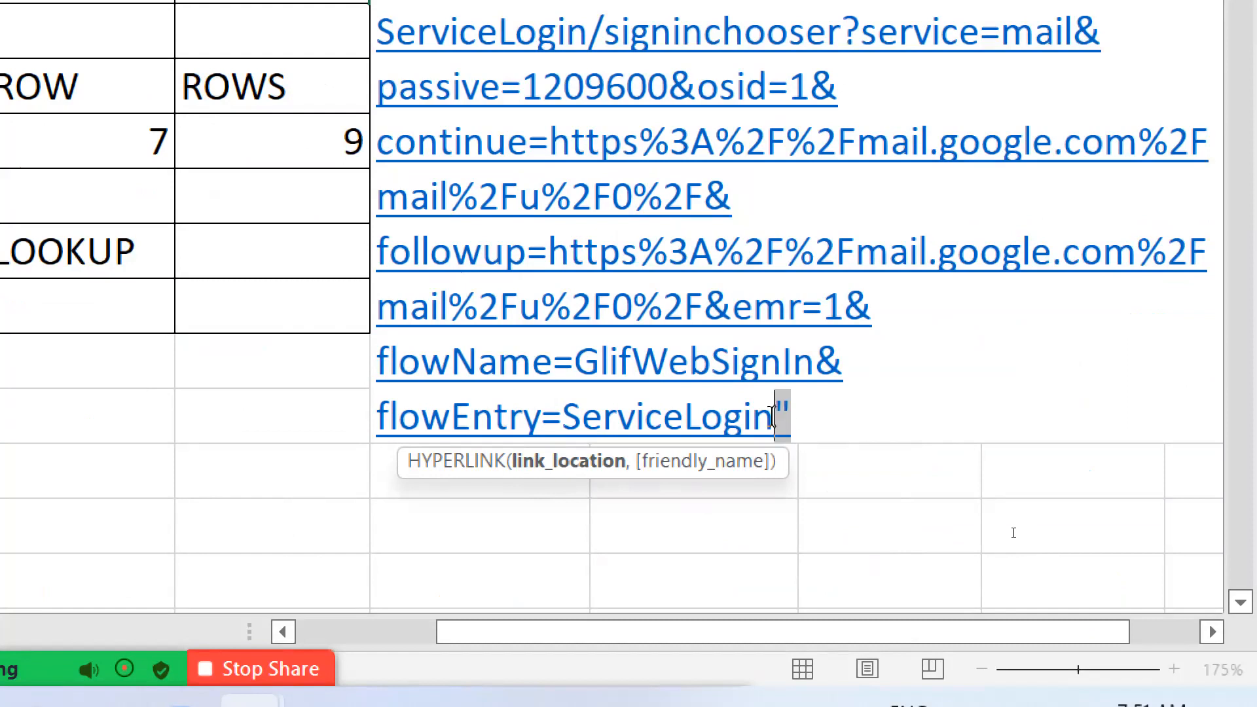
left_click(836, 412)
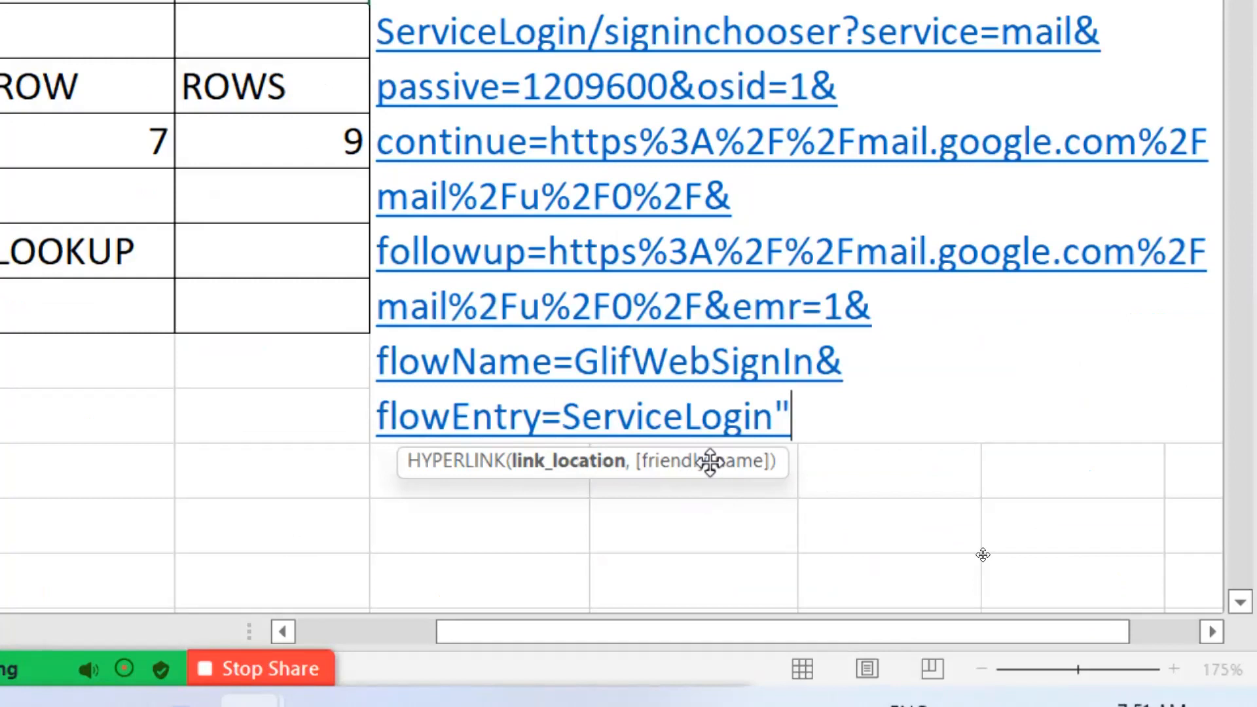
type(",GMAIL")
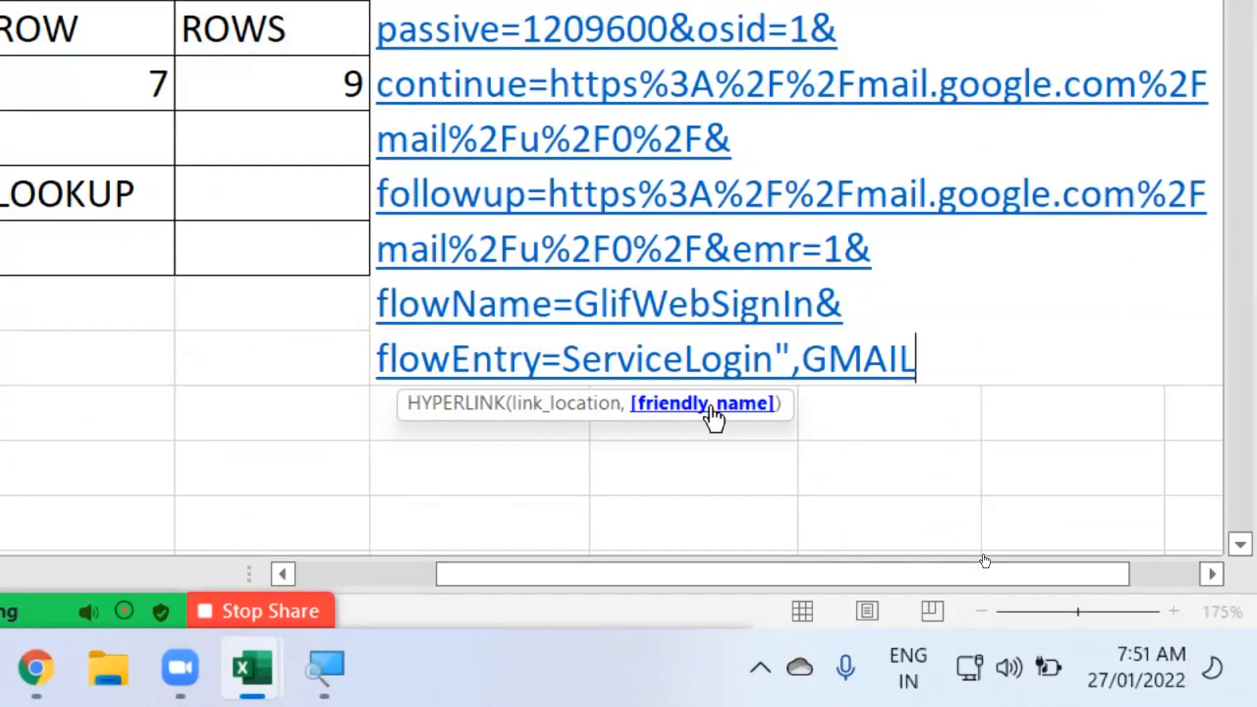
key("BackSpace")
key("BackSpace")
key("BackSpace")
key("BackSpace")
key("BackSpace")
type("\"GMAIL\"")
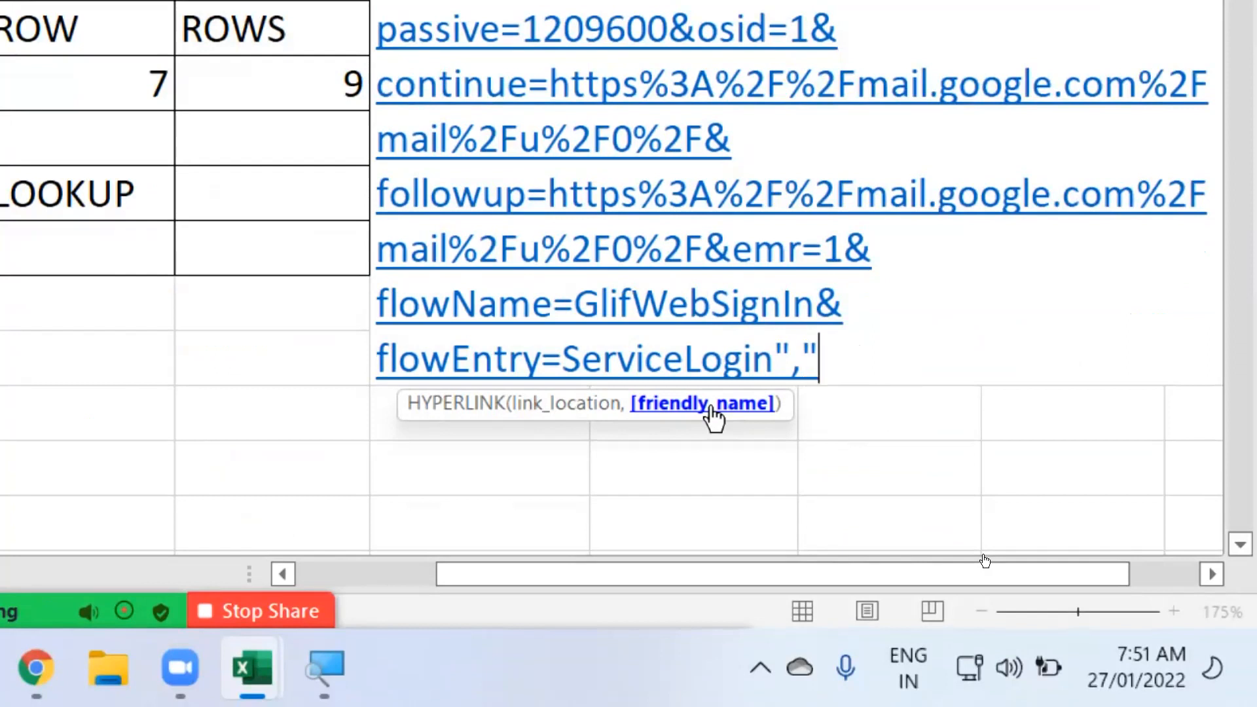
type(")")
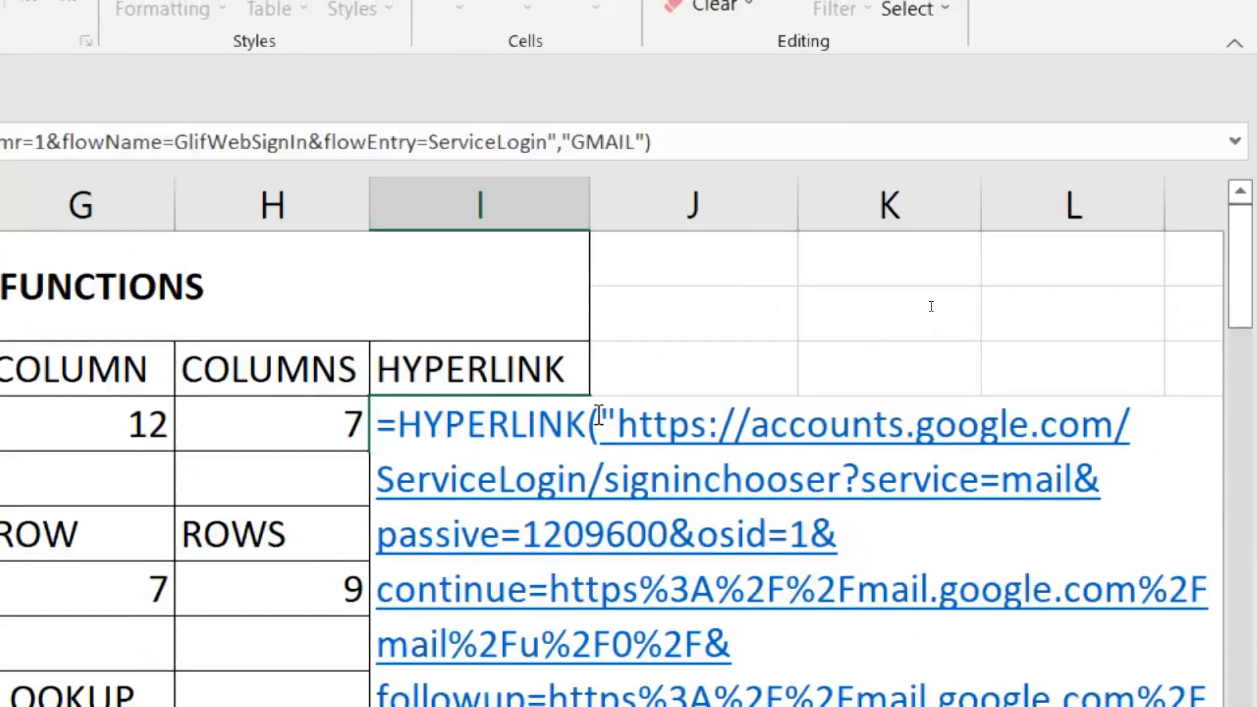
Step: Try to confirm the long HYPERLINK formula, dismiss the length warning and cancel the cell entry
left_click_drag(599, 415, 610, 418)
scroll(594, 428, "down", 2)
scroll(771, 516, "up", 1)
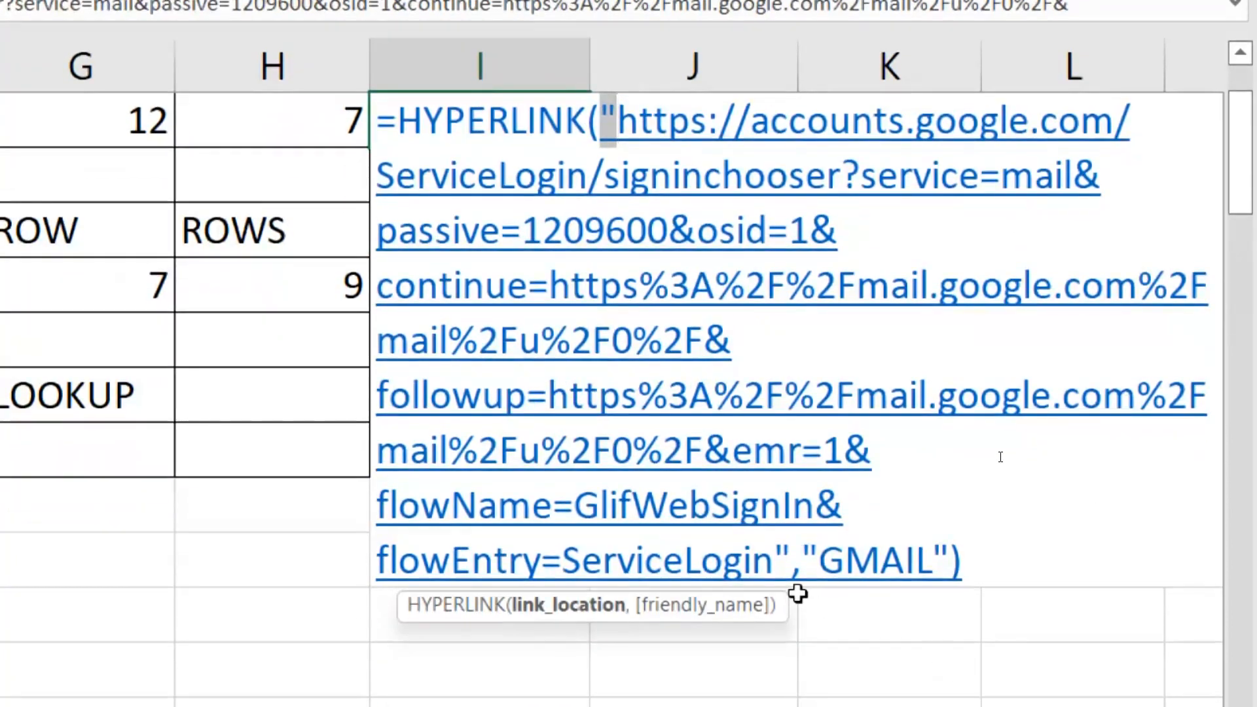
left_click_drag(774, 560, 790, 560)
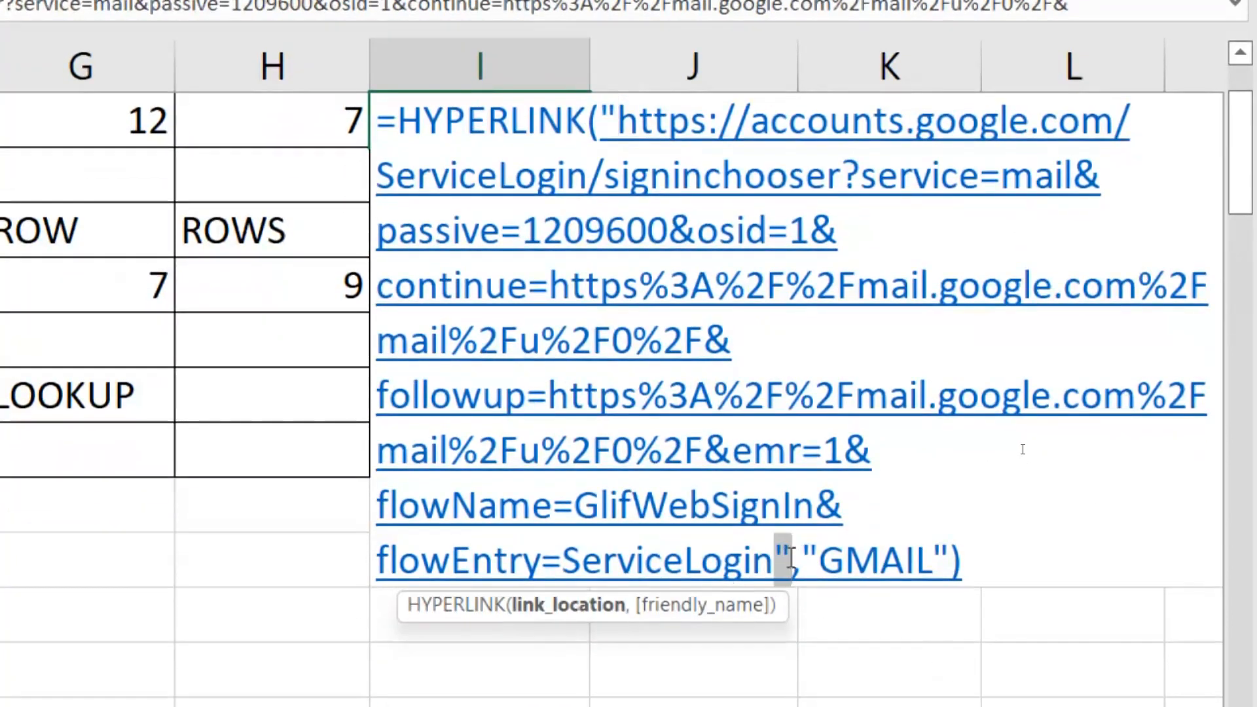
left_click(873, 568)
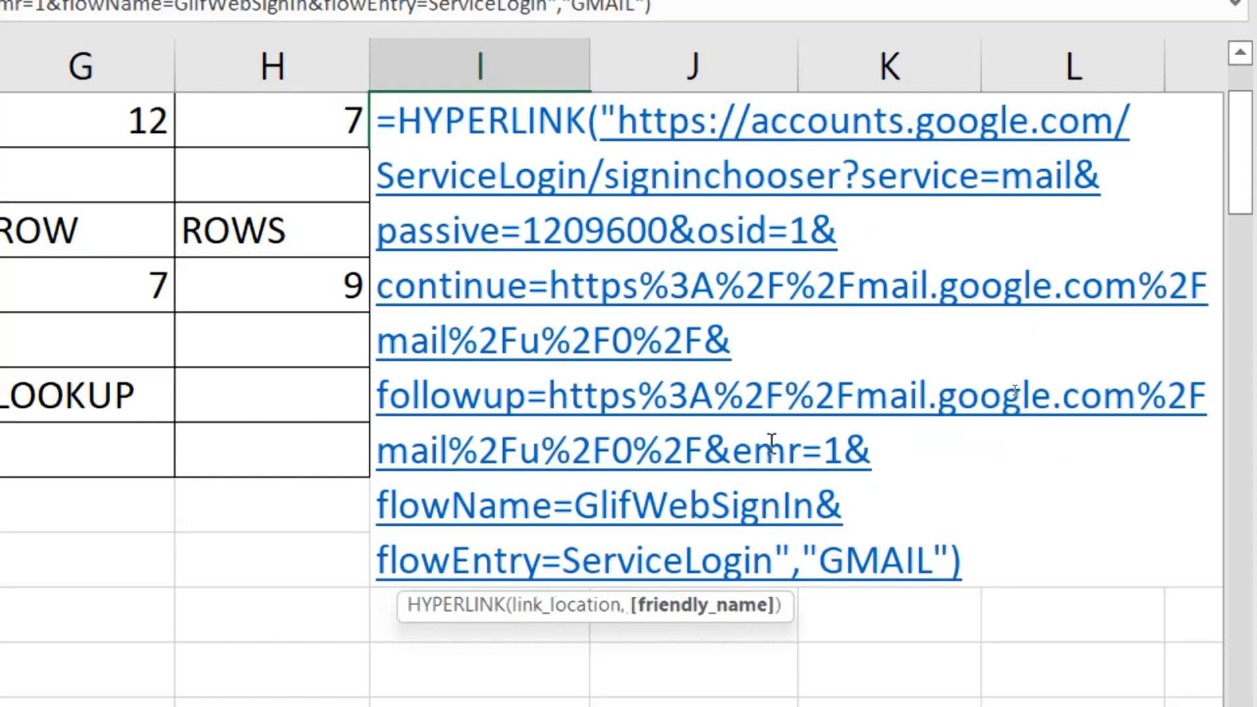
key("Return")
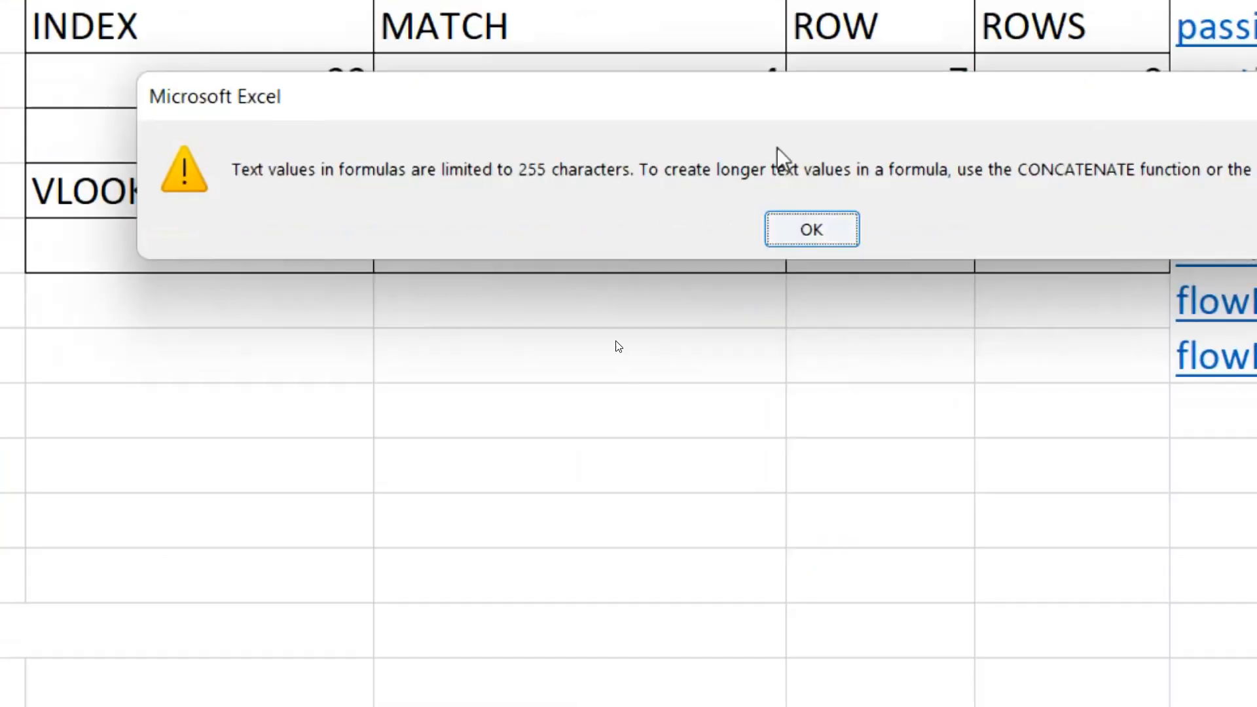
key("Return")
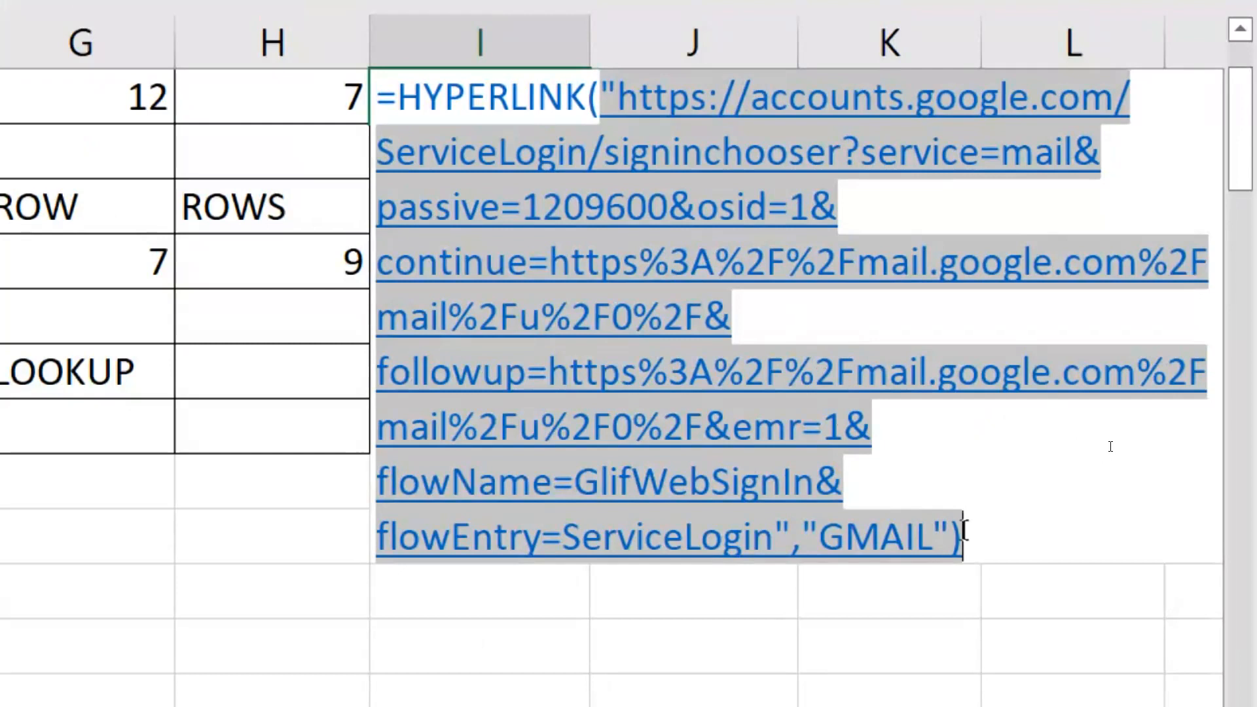
key("Return")
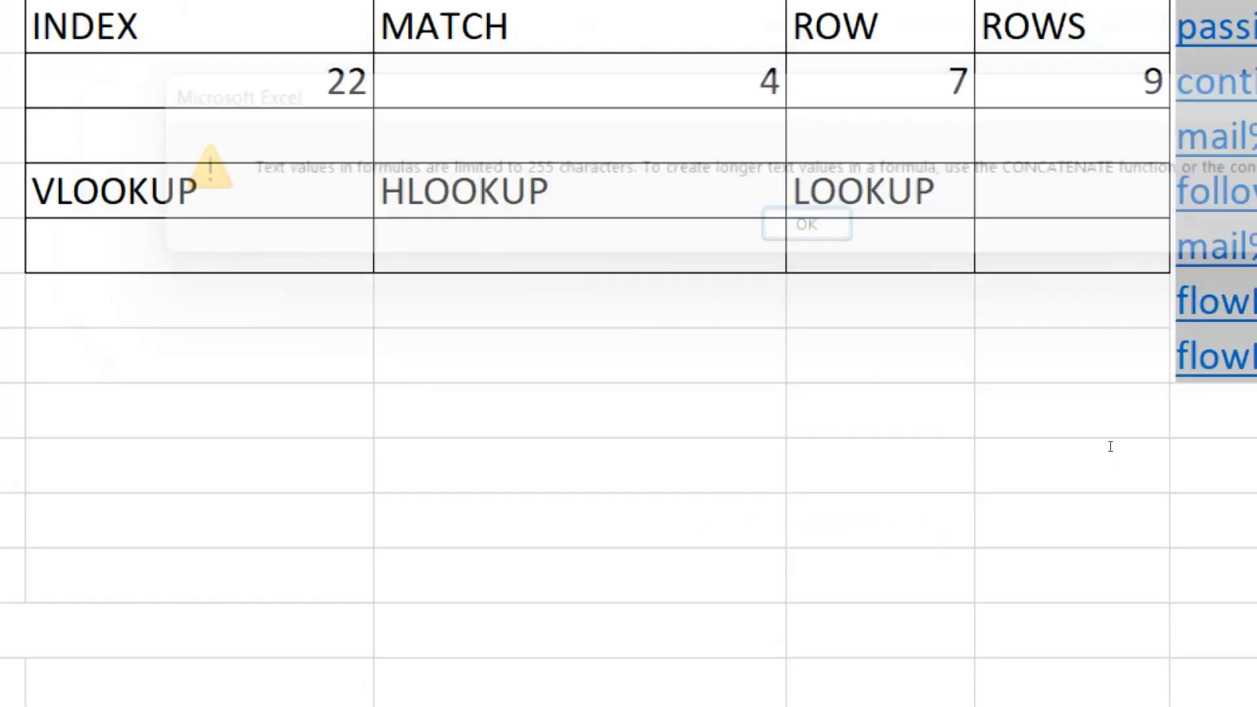
key("Return")
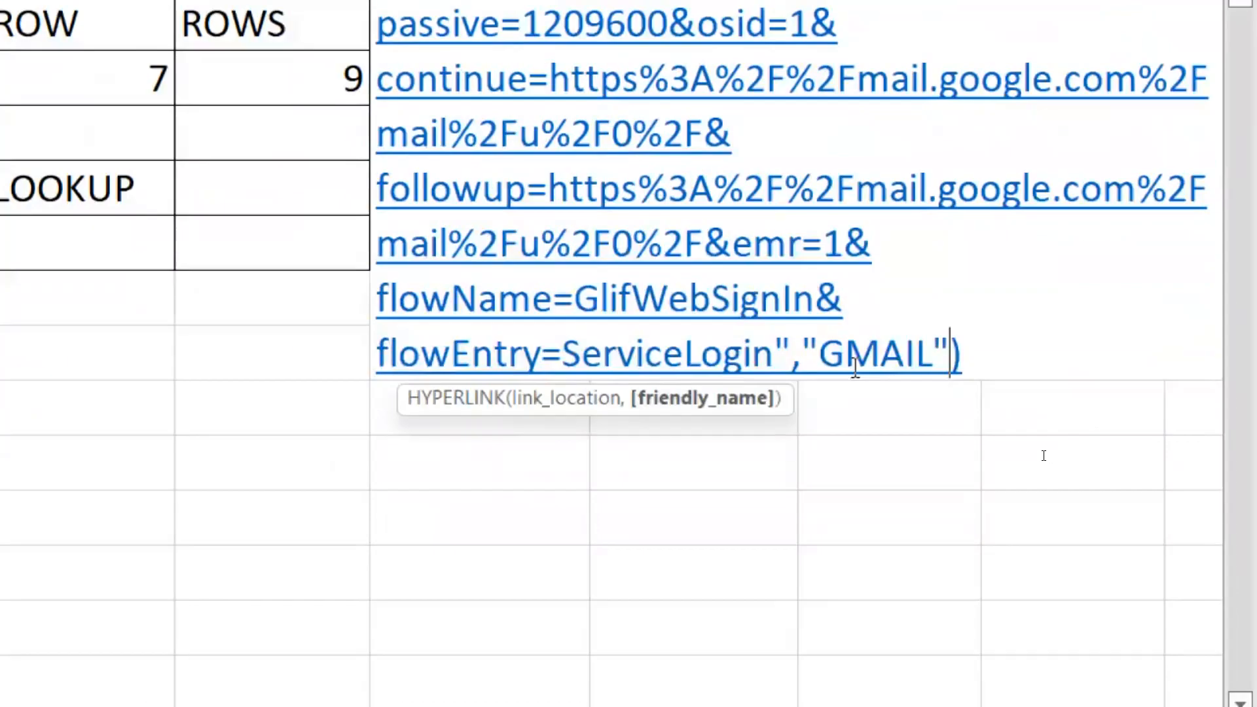
key("Escape")
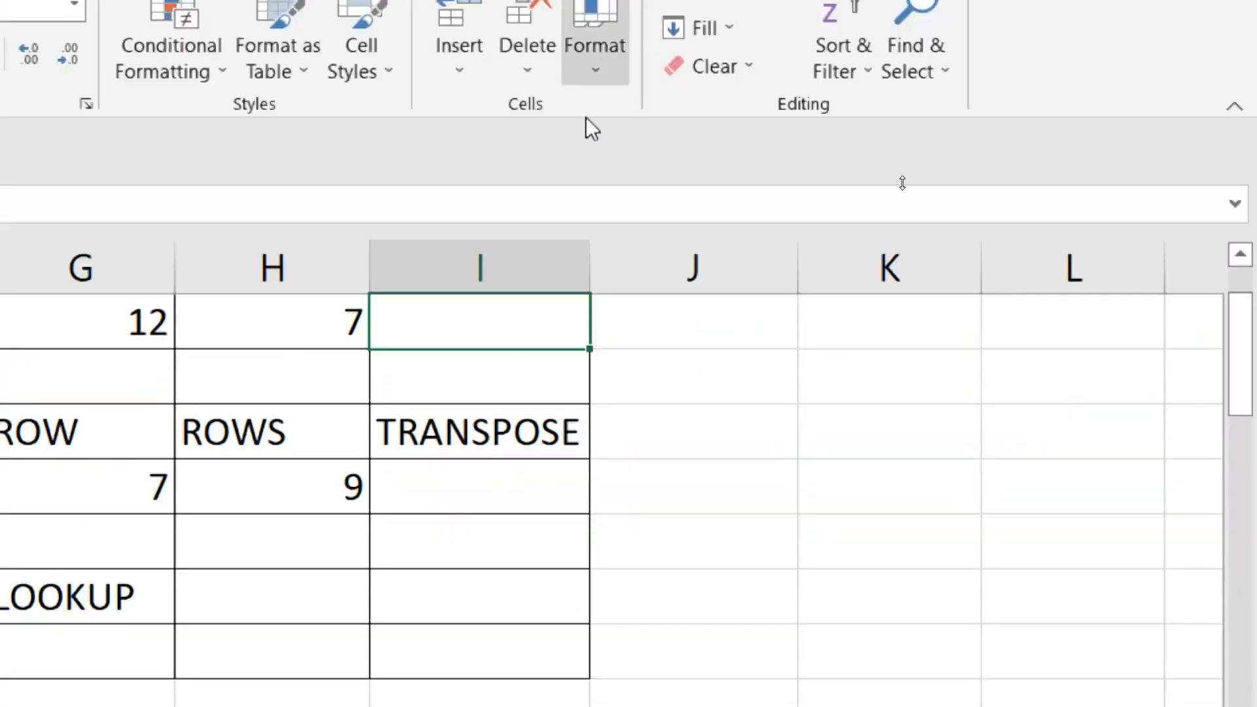
Step: Switch to the browser, search Google for gmail and open the Gmail - Google result
scroll(488, 392, "up", 1)
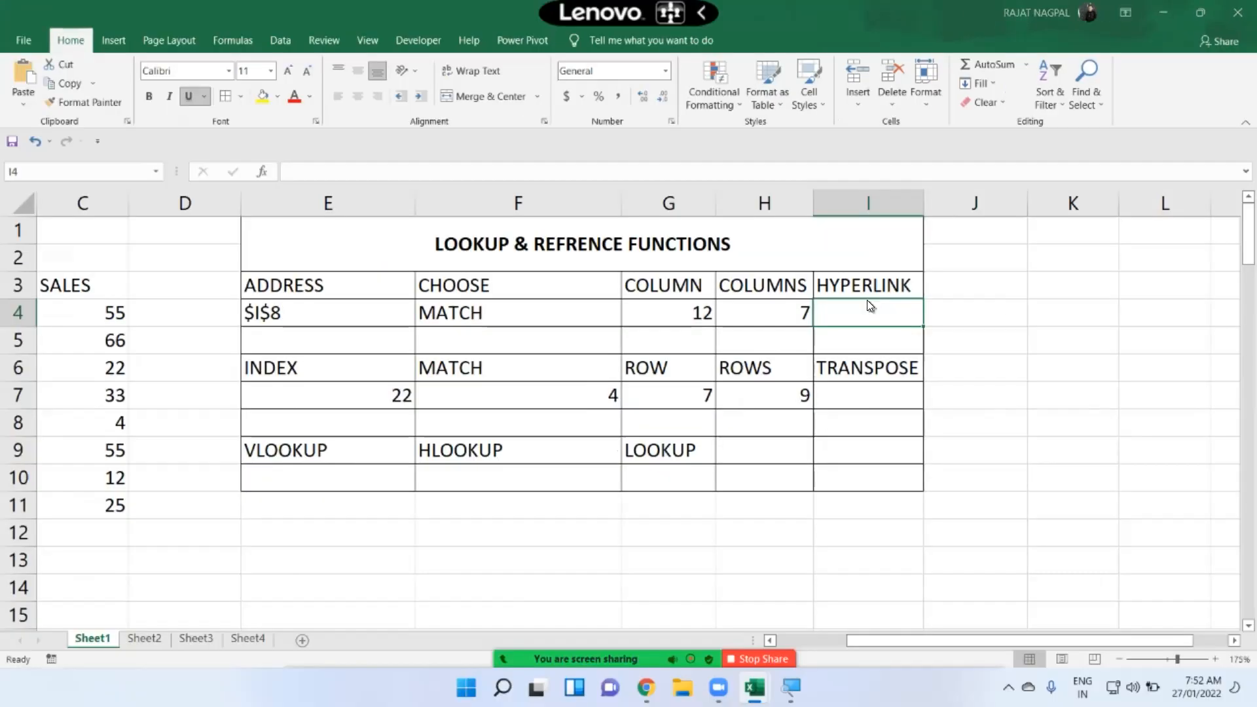
key("alt+Tab")
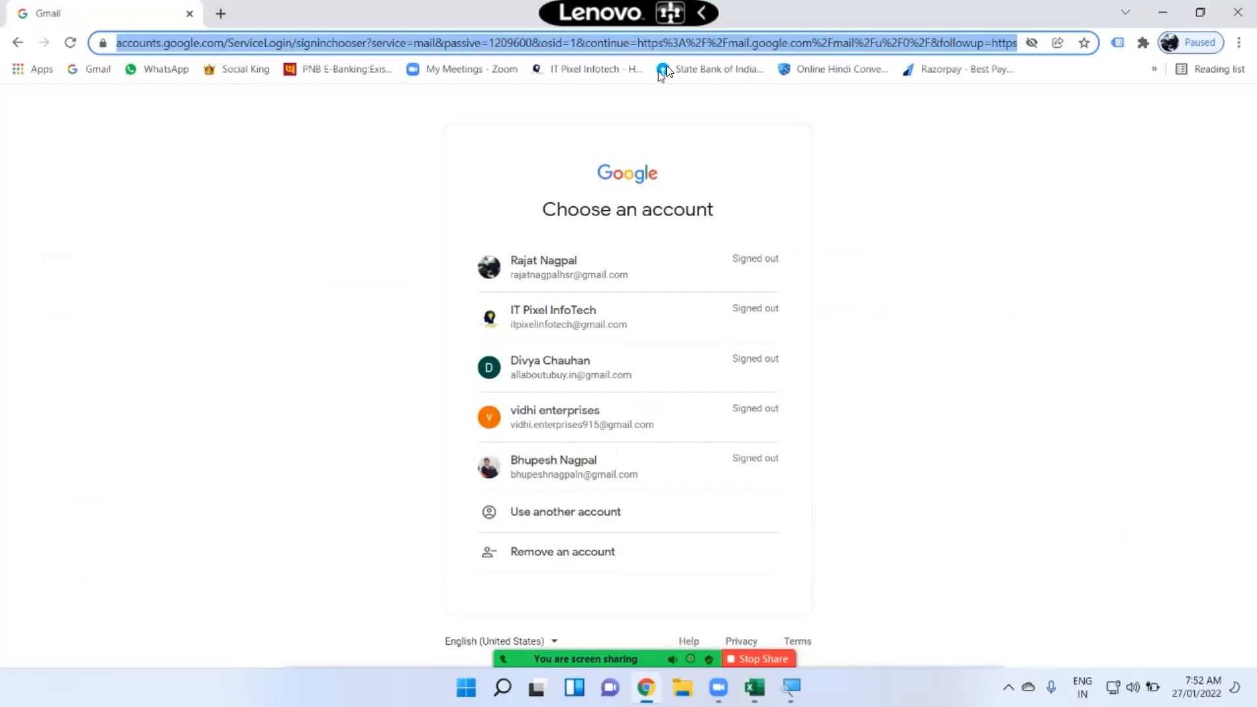
type("GMA")
key("Return")
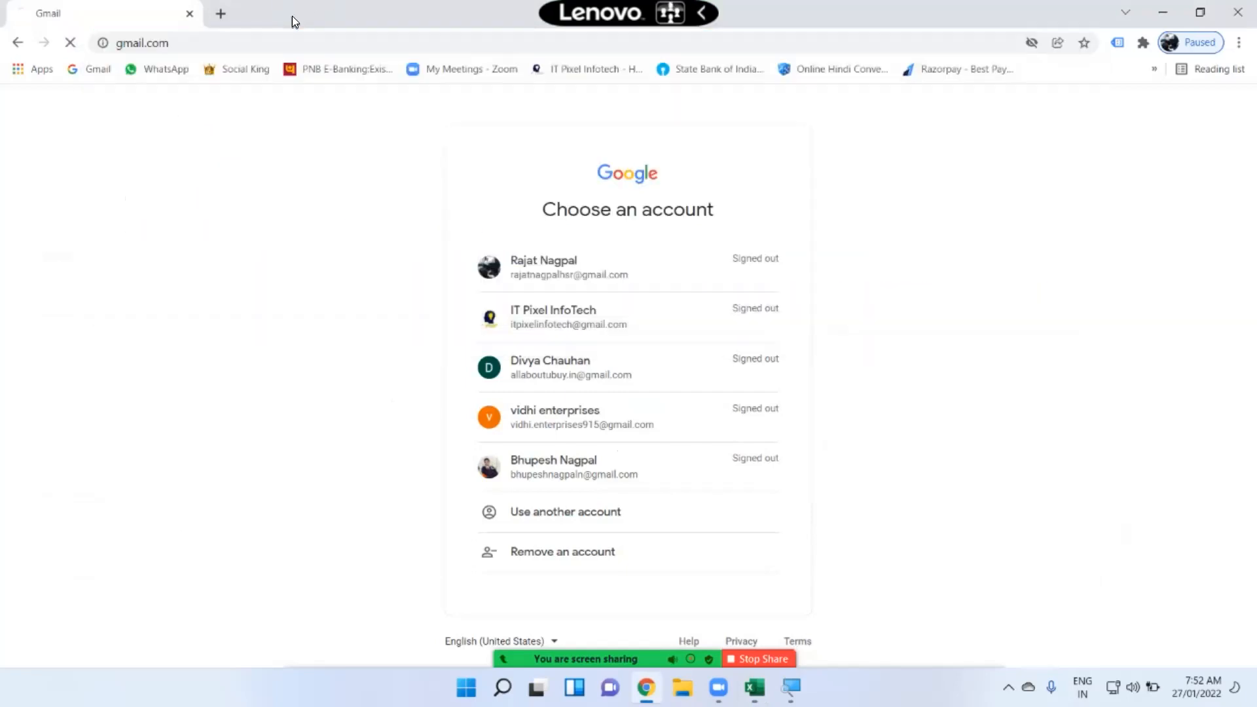
left_click(169, 49)
type("g")
key("Return")
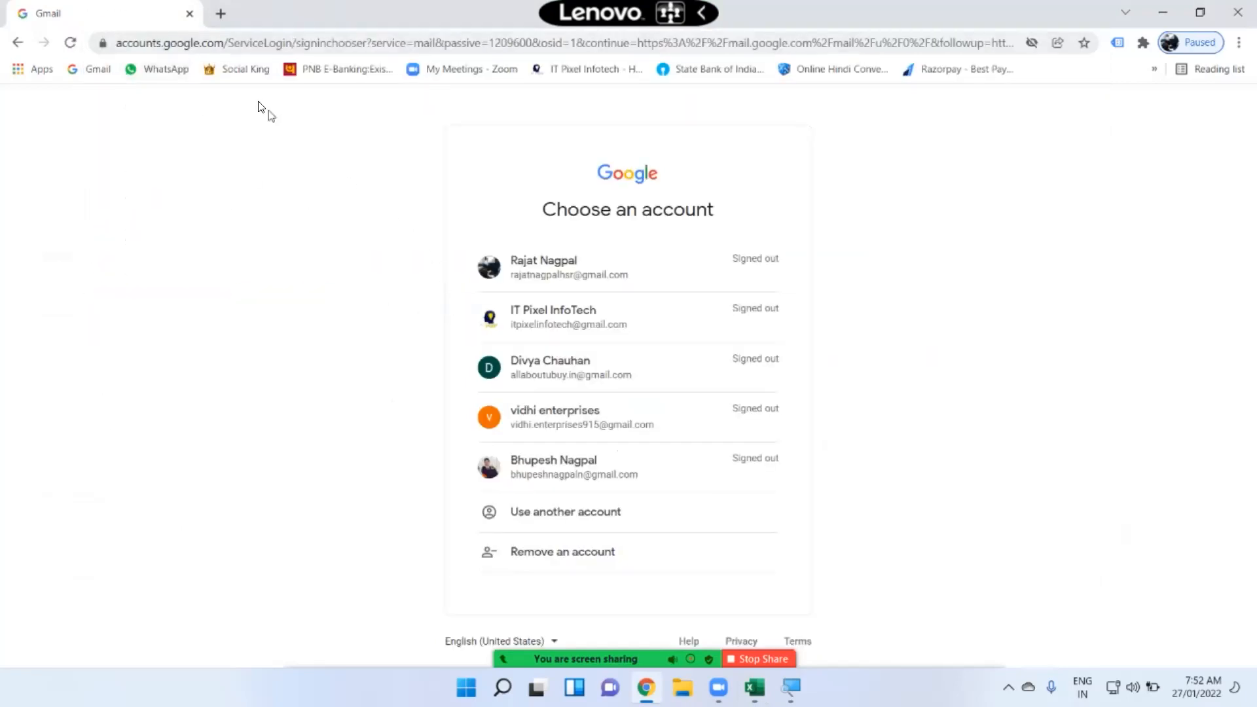
left_click(117, 45)
type("G")
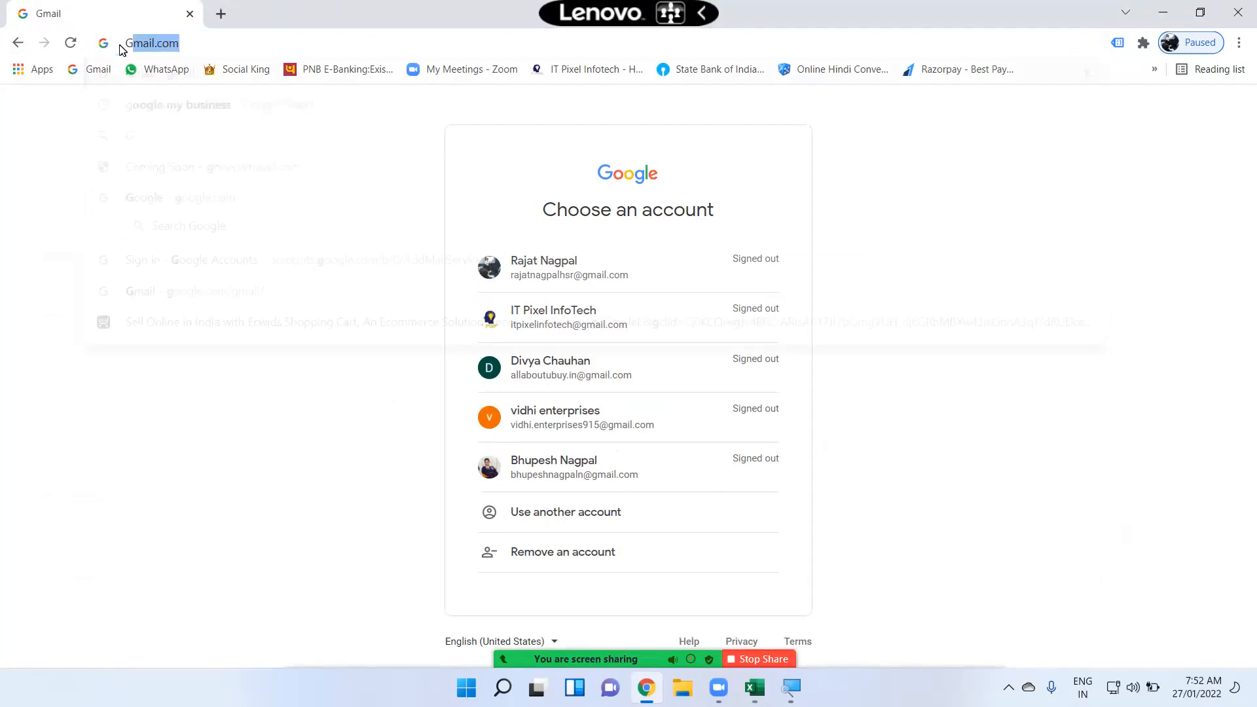
type("Mail")
key("BackSpace")
key("Return")
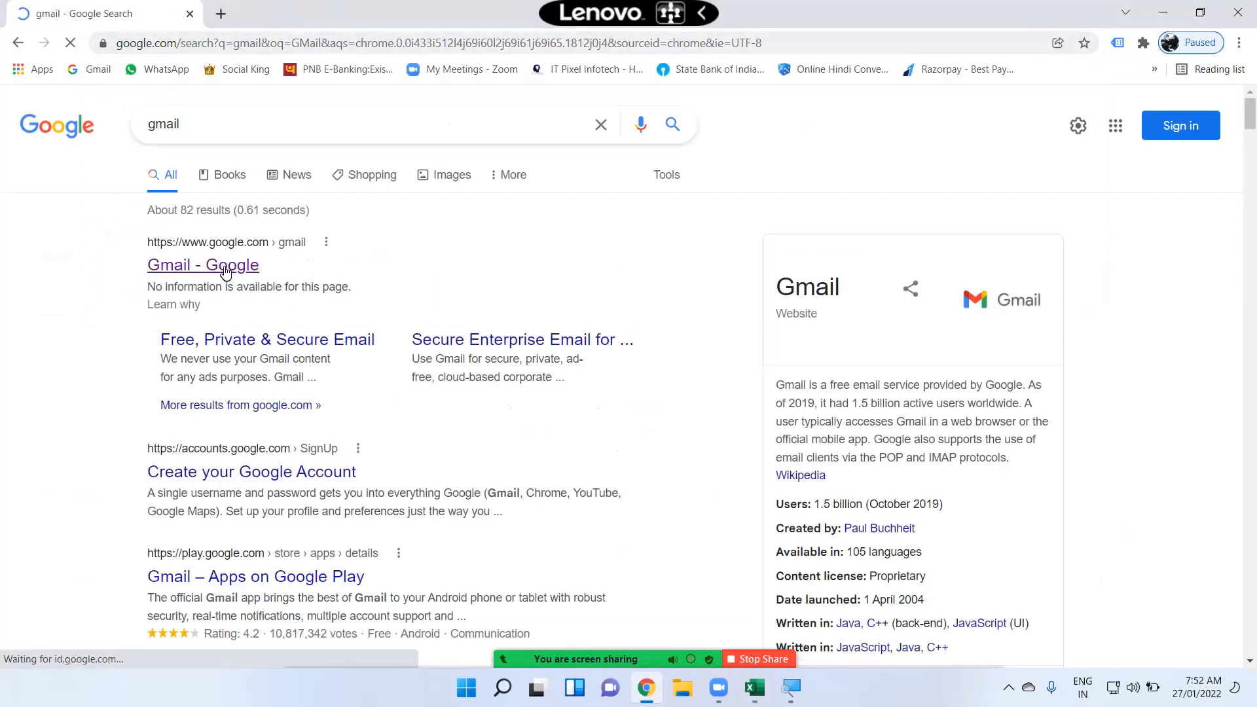
left_click(225, 269)
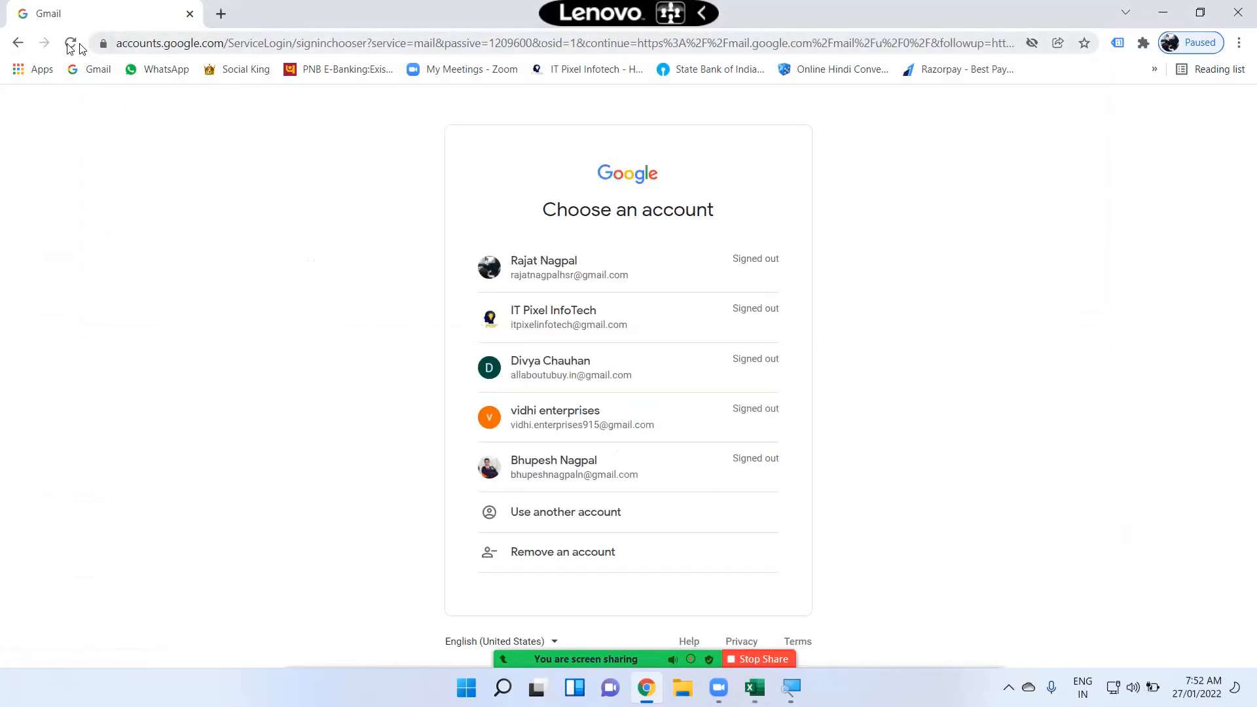
Step: Go back to the search results, open the Free, Private & Secure Email page and select its web address
left_click(18, 43)
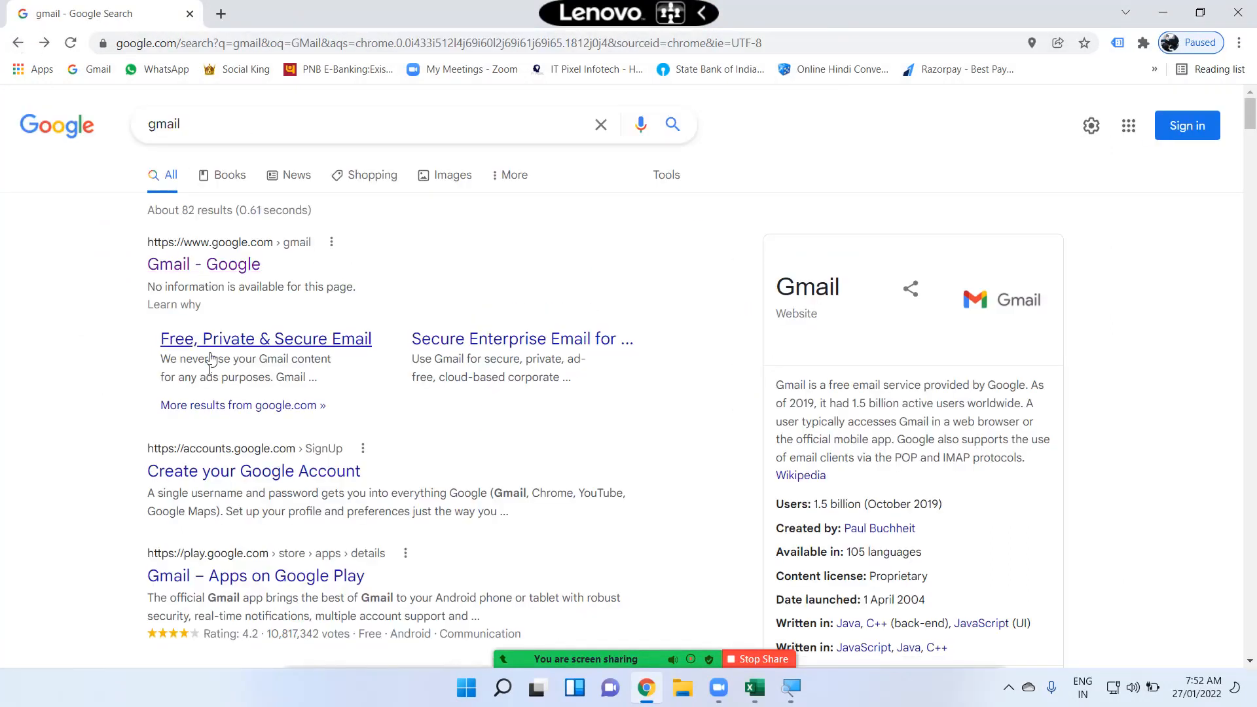
left_click(265, 341)
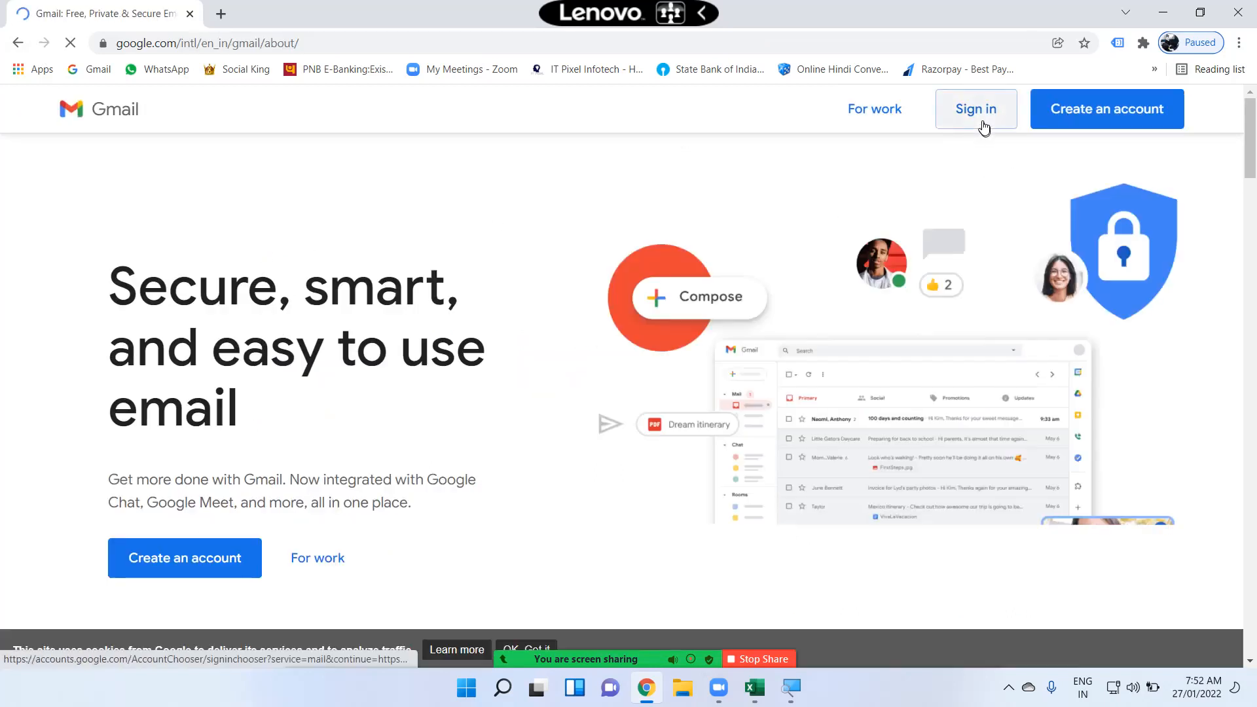
left_click(978, 110)
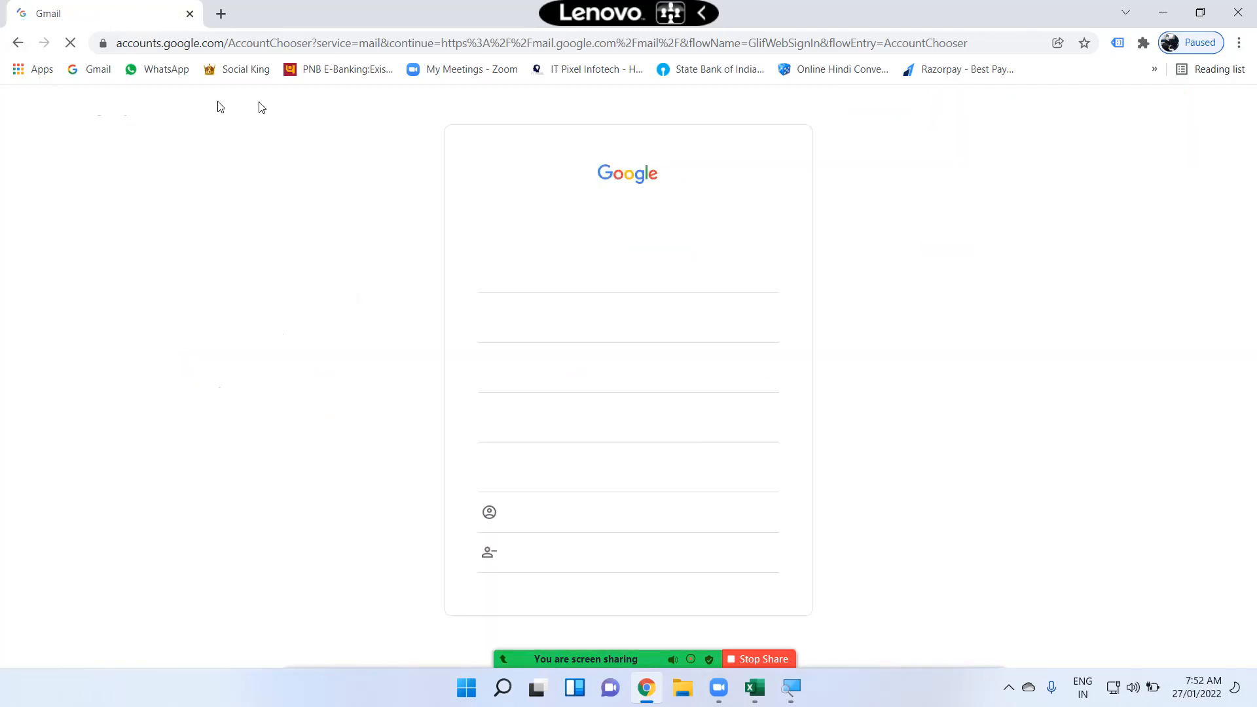
left_click(18, 44)
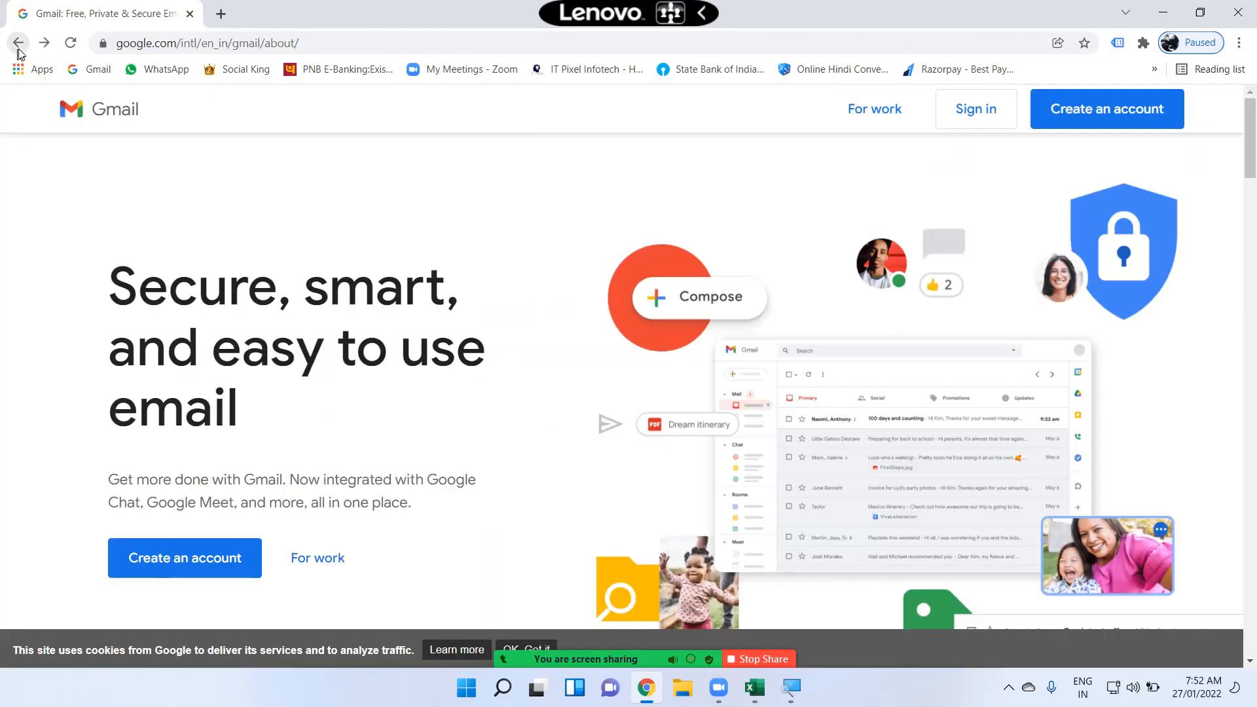
scroll(269, 269, "down", 5)
scroll(262, 98, "up", 5)
left_click(309, 44)
key("ctrl+c")
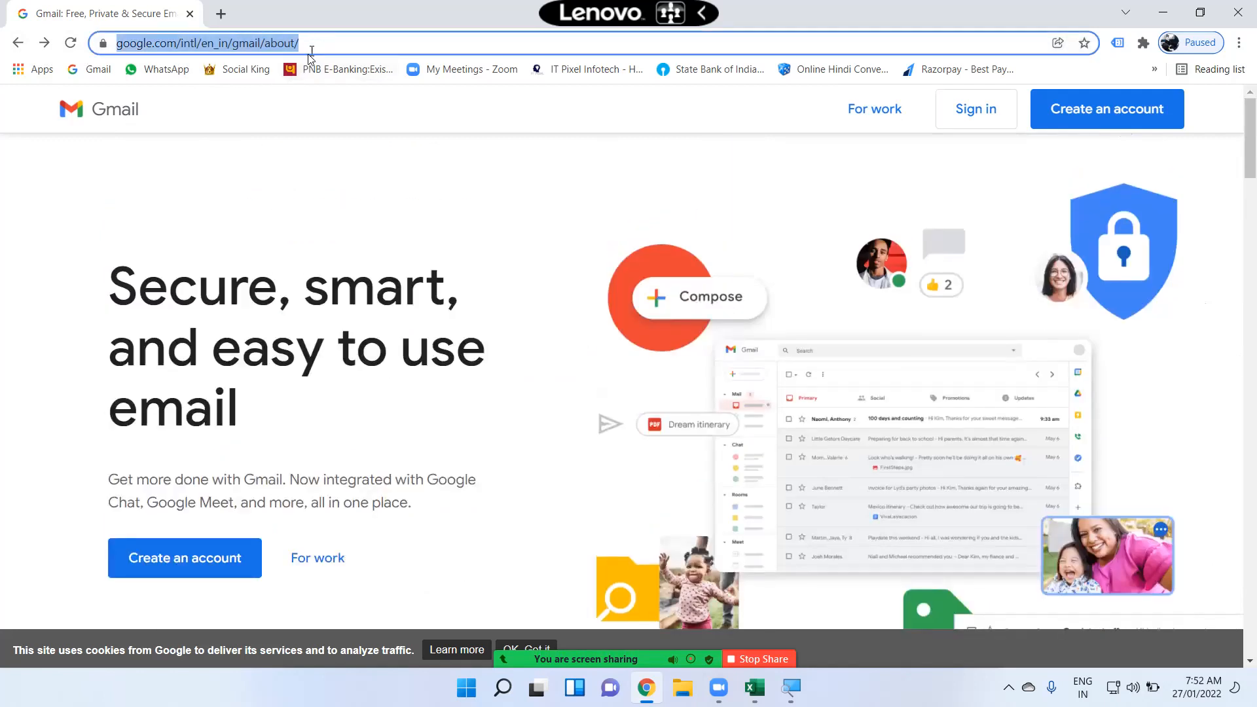
Step: Enter a HYPERLINK formula in I4 linking to the copied Gmail about-page address with friendly name "GMAIL"
key("alt+Tab")
type("=")
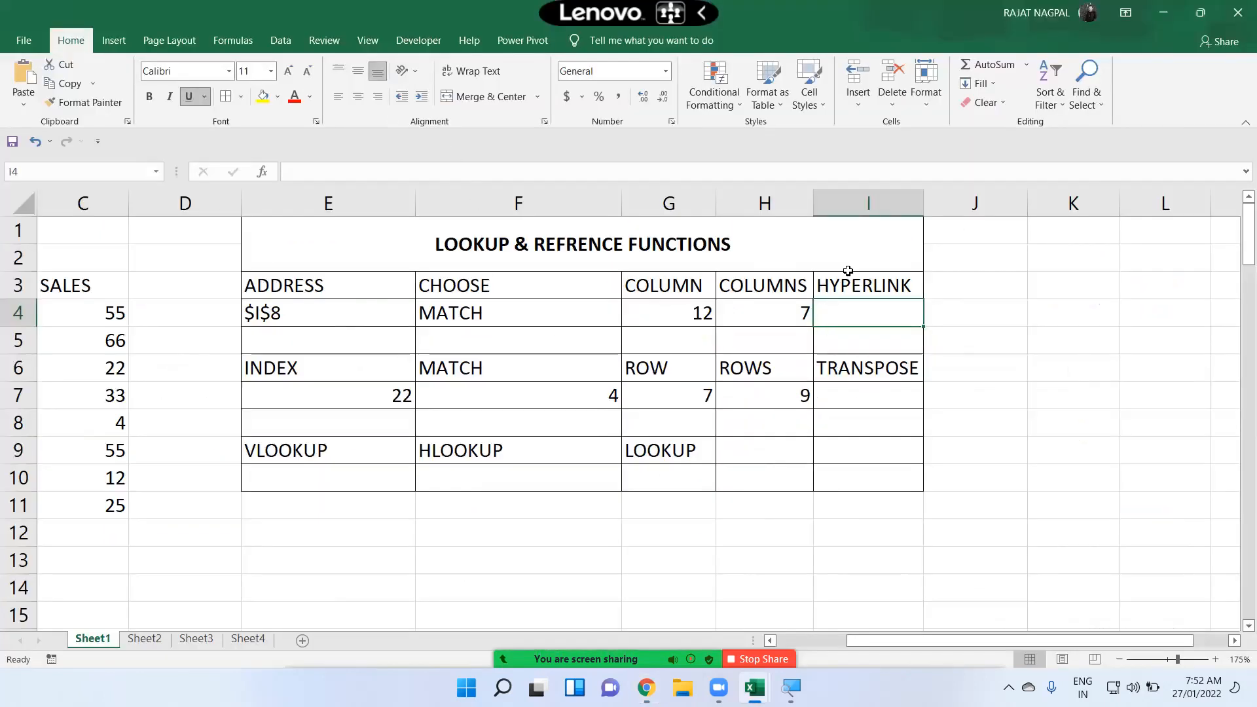
type("HYP")
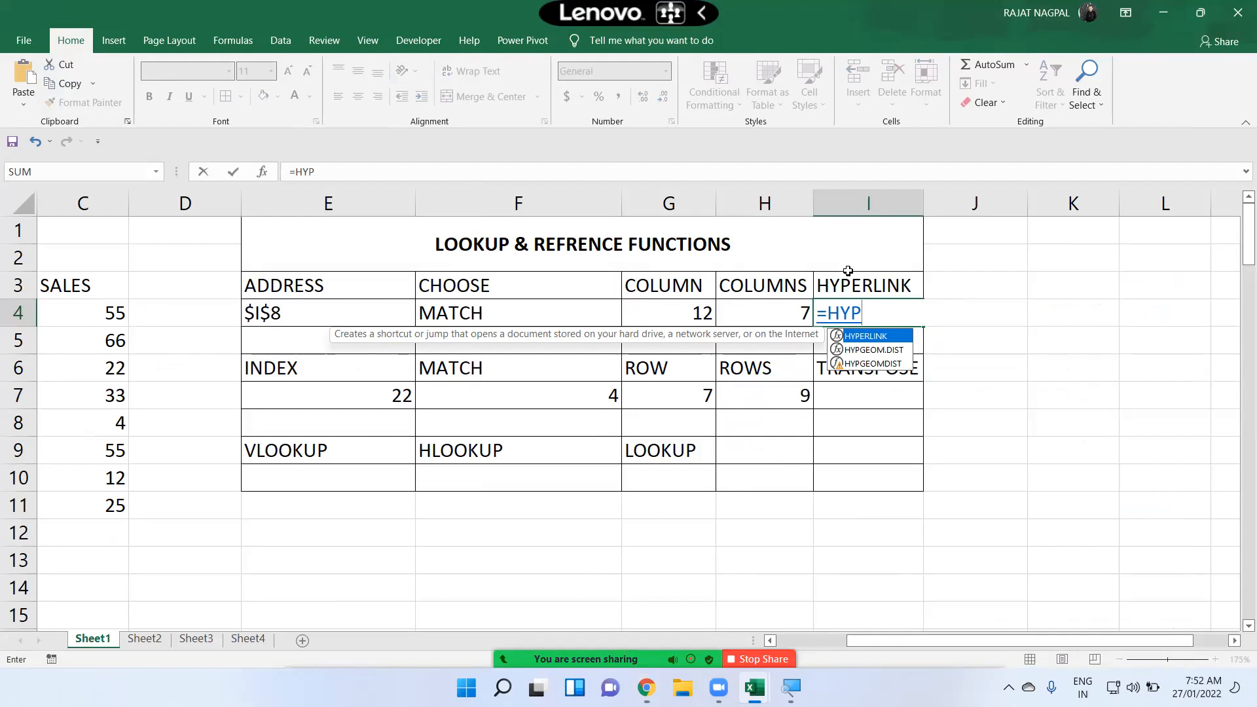
key("Tab")
type("\"")
key("ctrl+v")
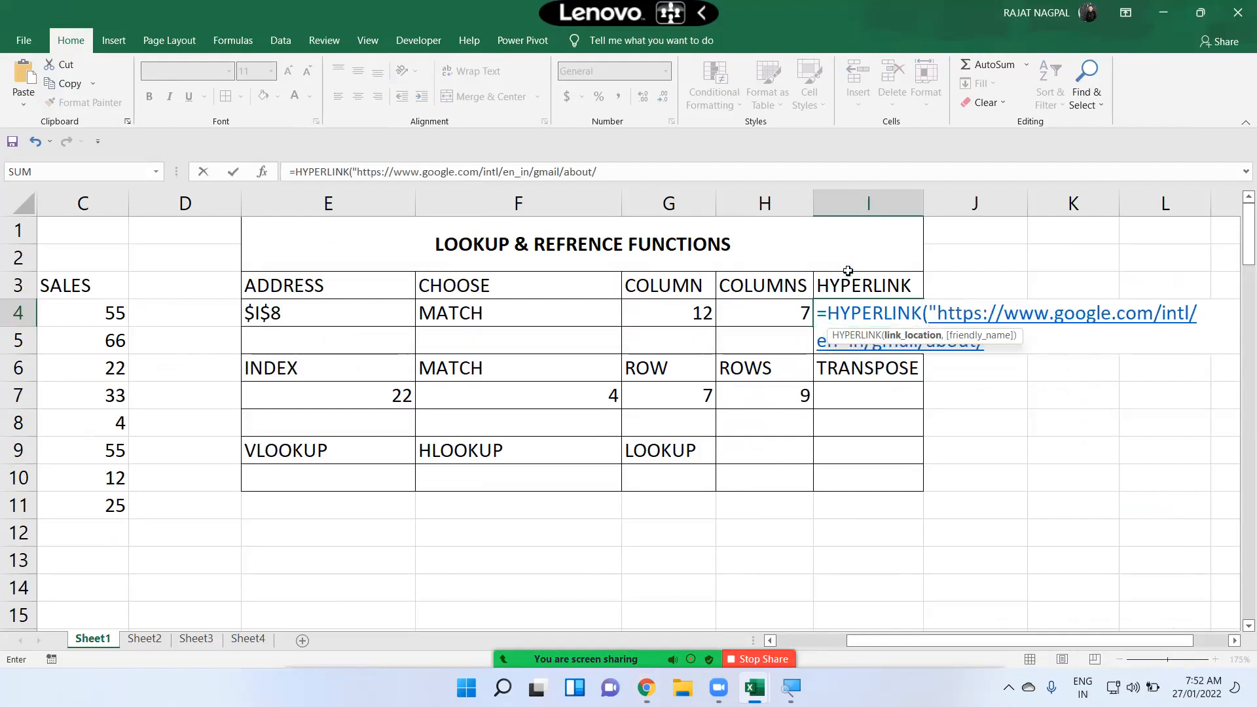
type("\", ")
type("GMAIL\")")
key("Return")
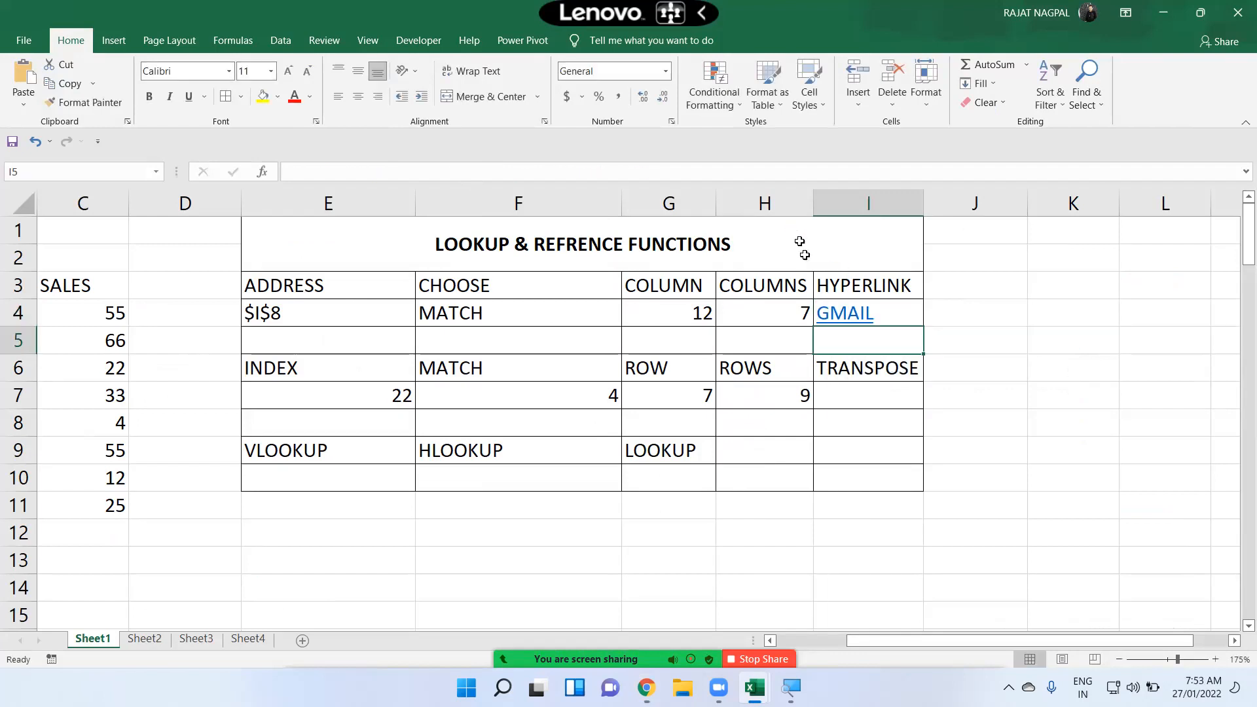
Step: Follow the GMAIL link in I4 to test it, then switch back to the spreadsheet
left_click(838, 315)
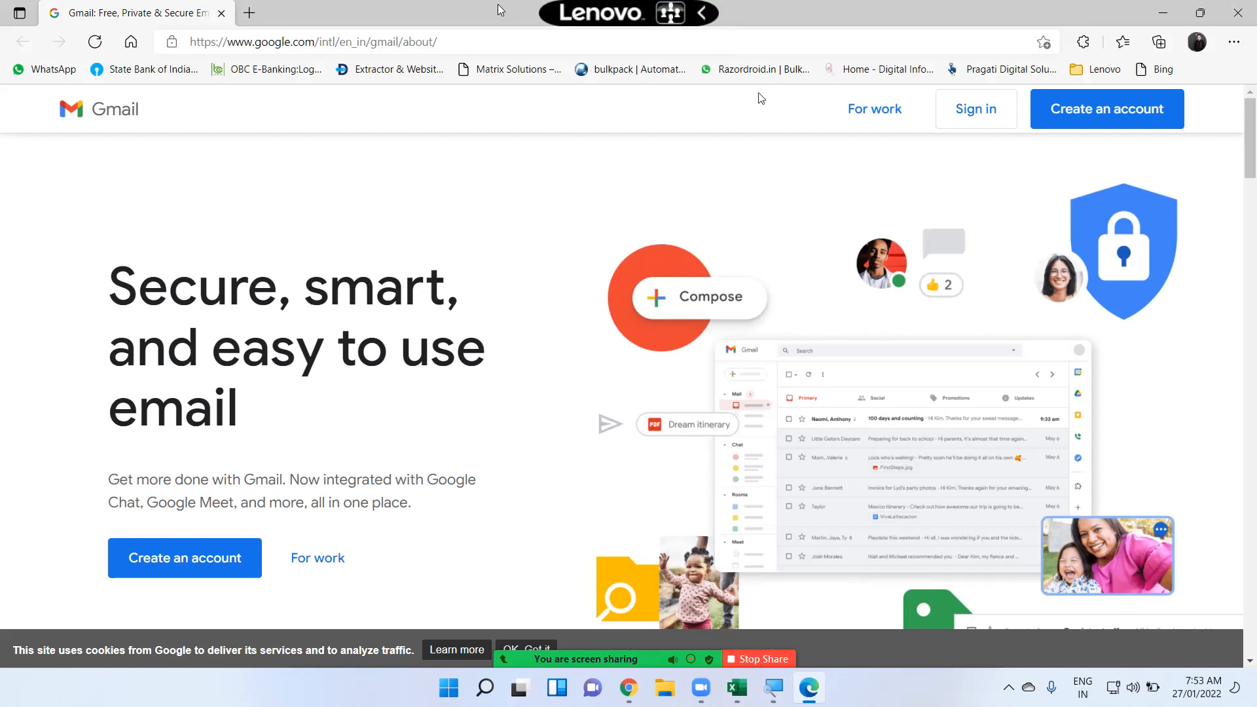
key("alt+Tab")
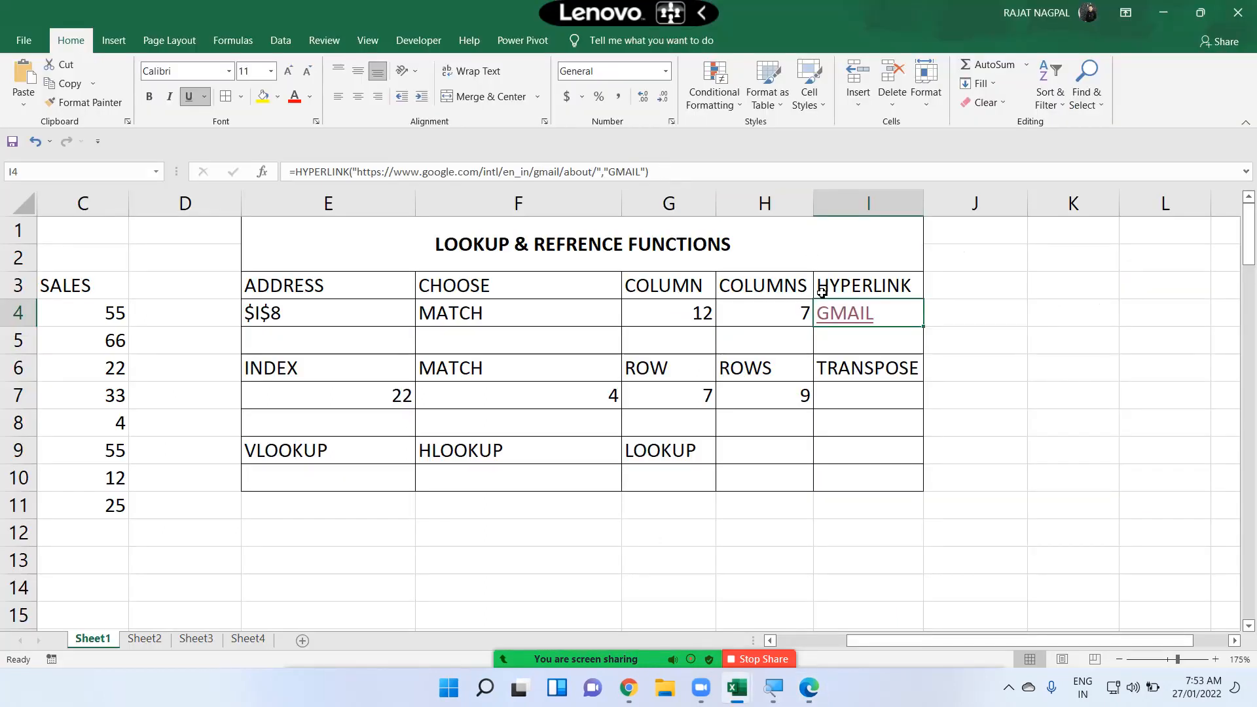
Step: Switch to the browser, open google.com from the address bar suggestions and copy its web address
left_click(854, 324)
left_click(421, 44)
type("GOO")
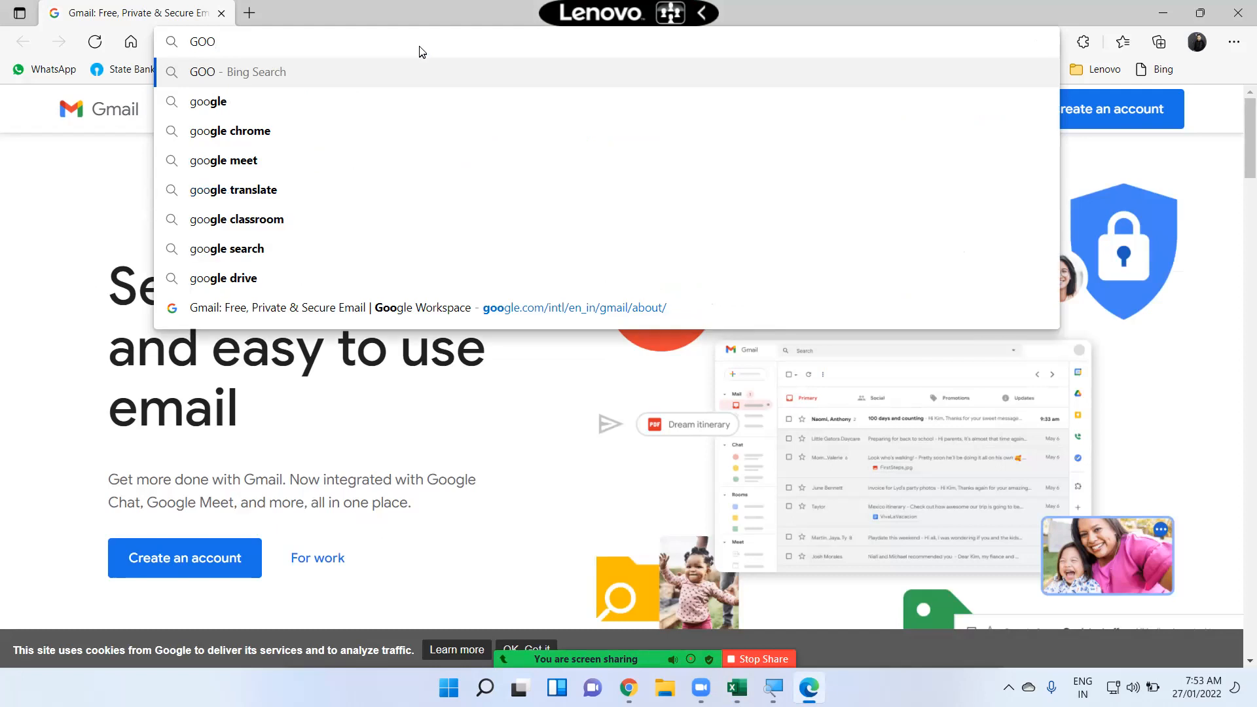
key("Down")
key("Return")
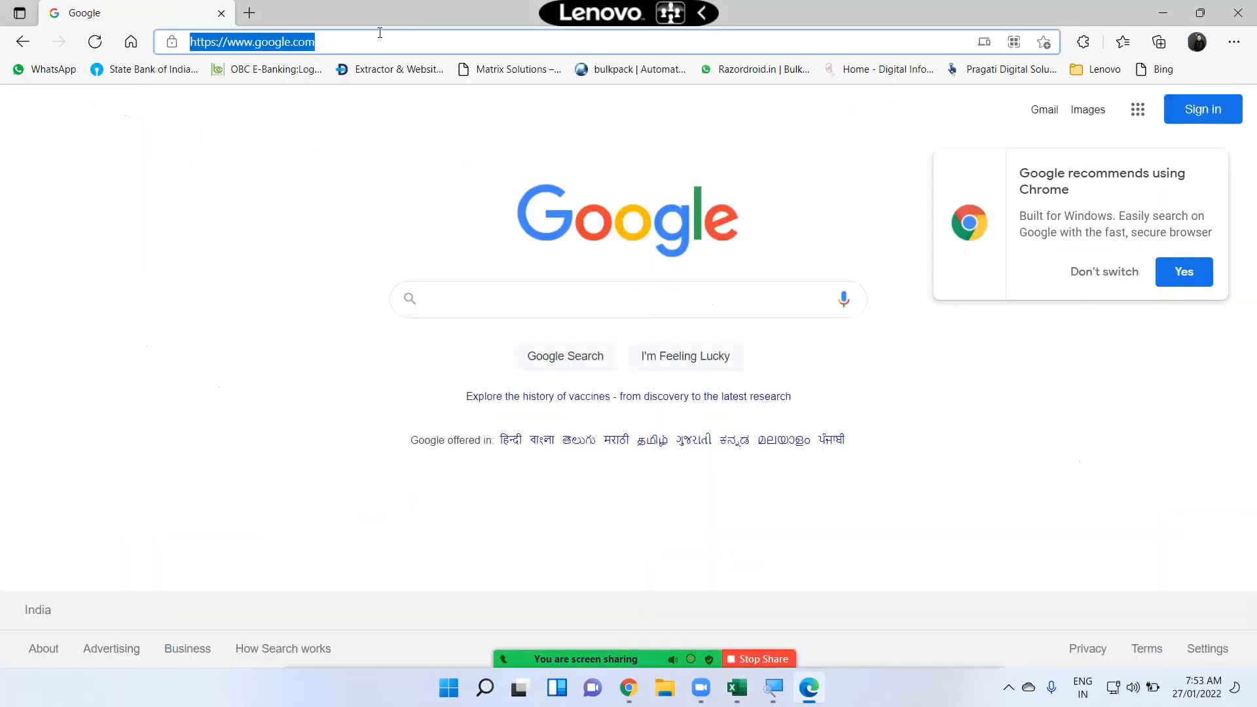
key("alt+Tab")
type("=HYPER")
key("Tab")
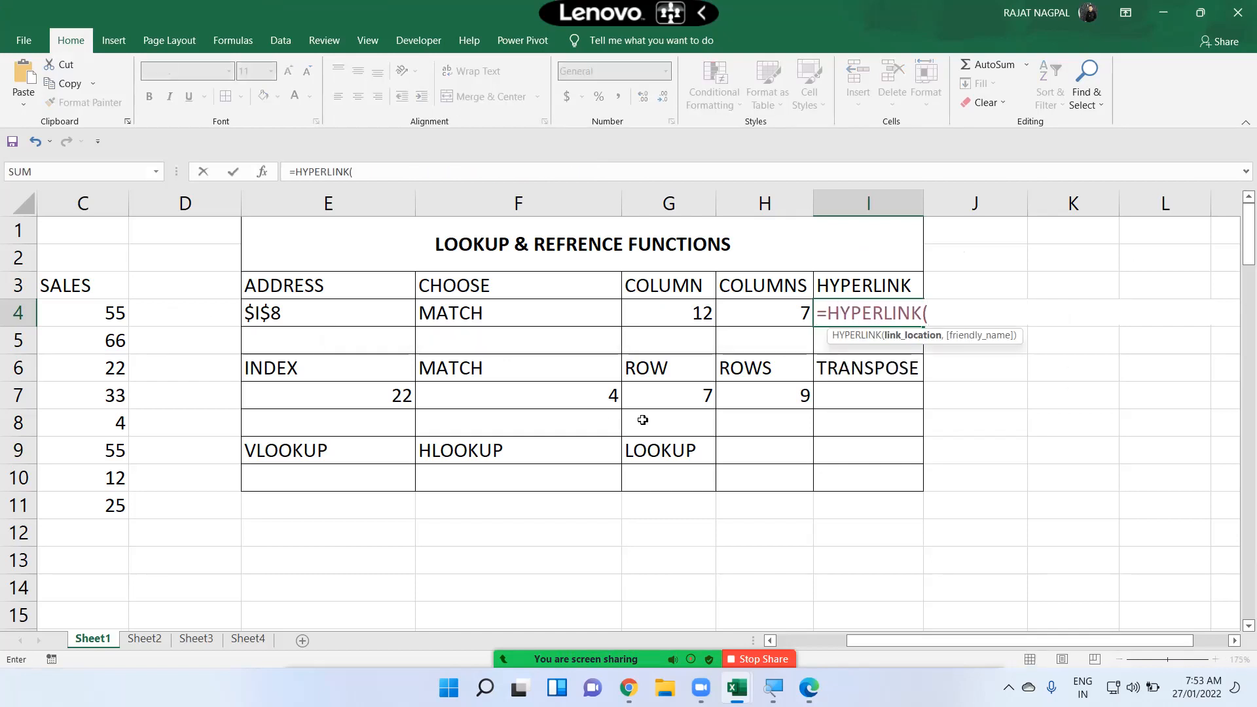
type("\"")
type("https://www.google.com/")
type("\",")
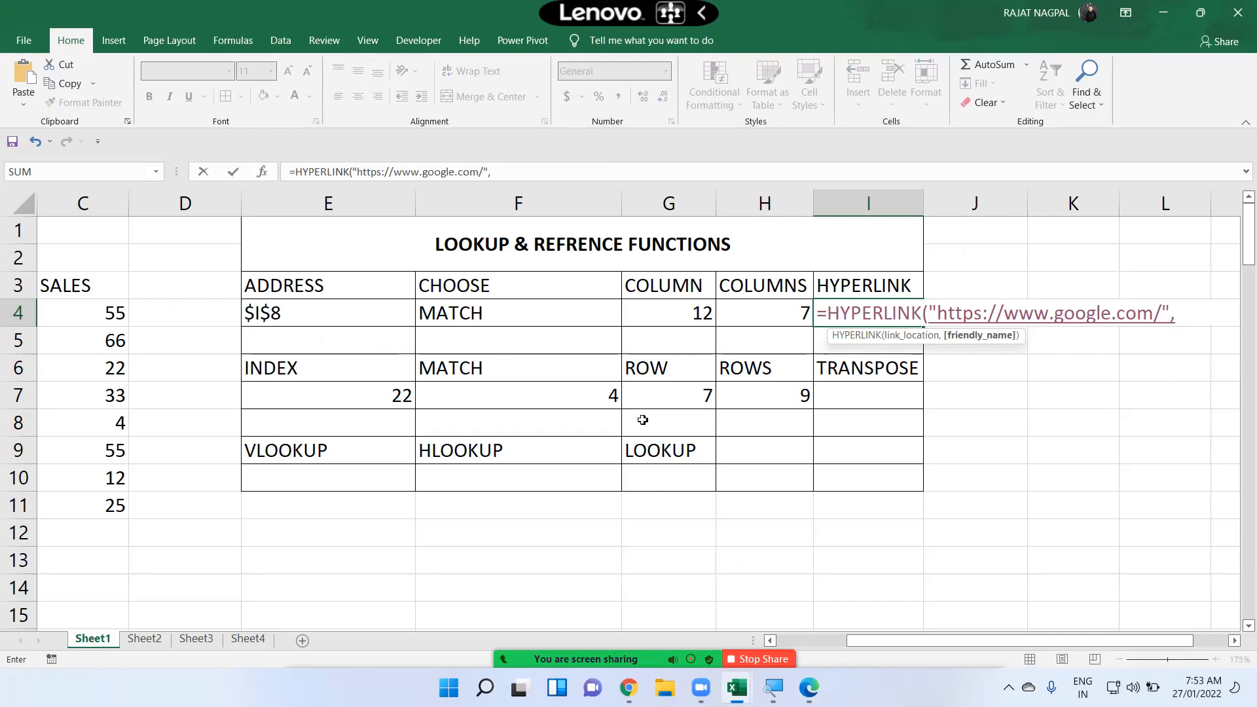
type("\"GOOGLE")
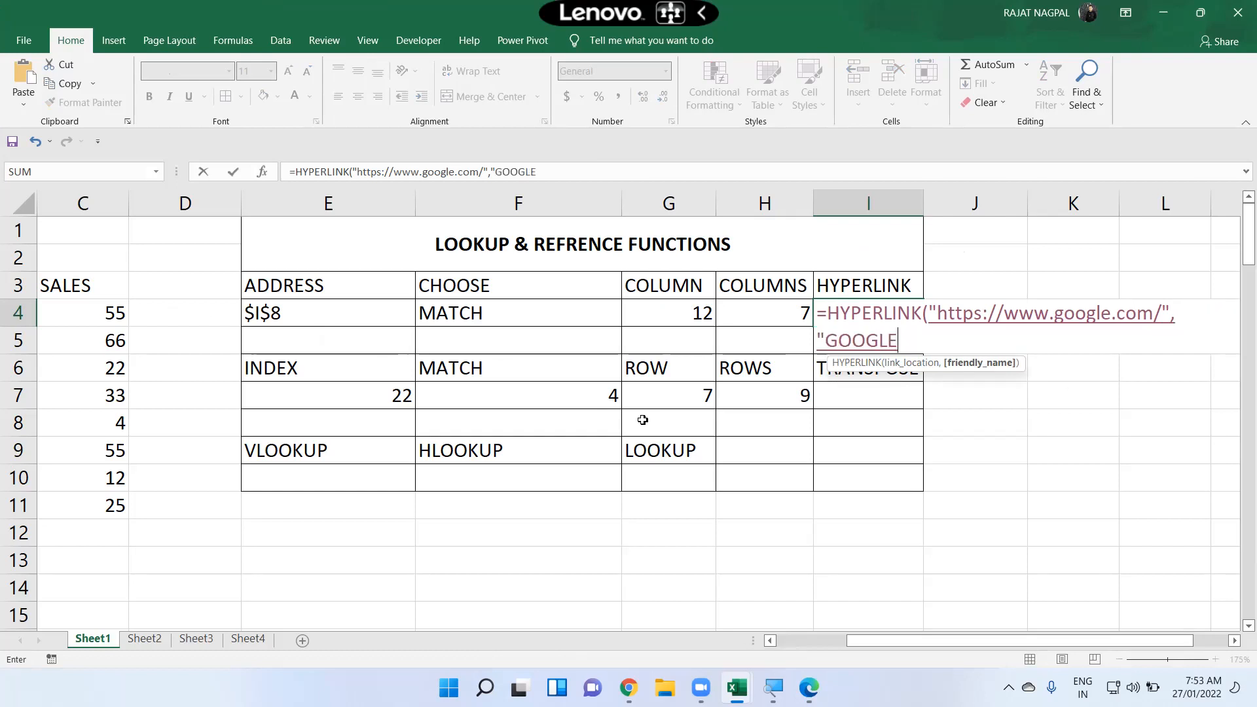
type("\")")
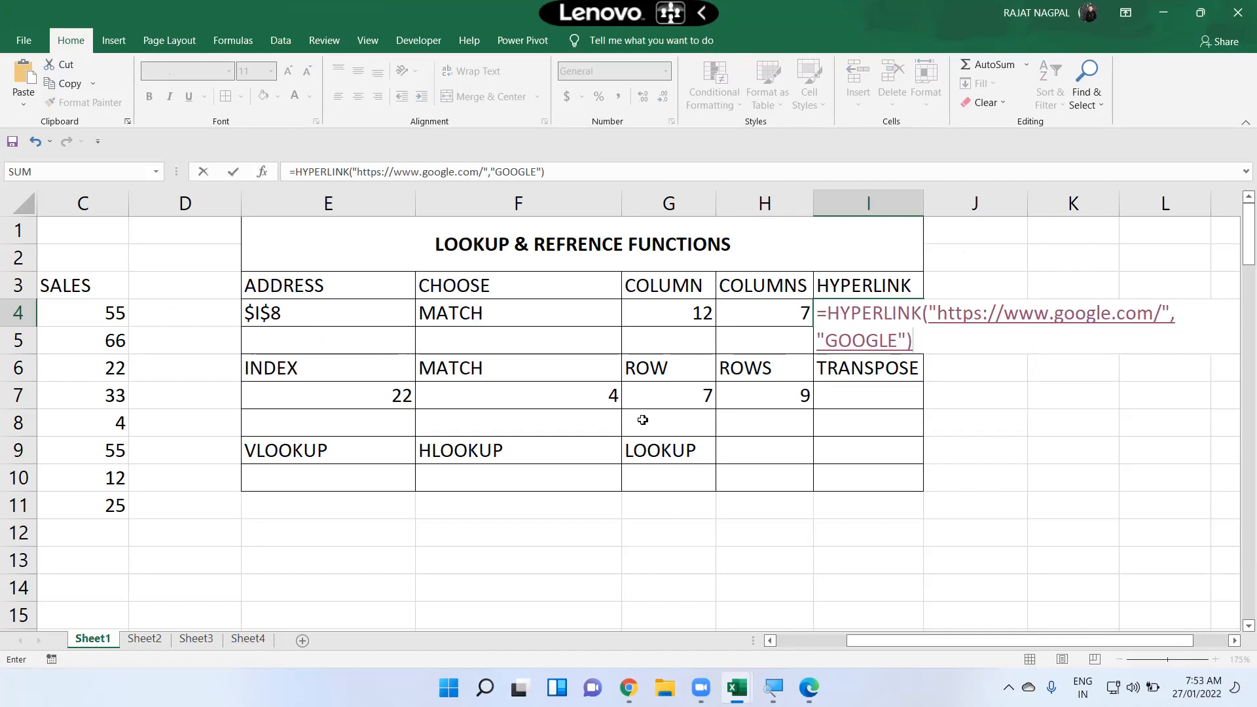
key("Return")
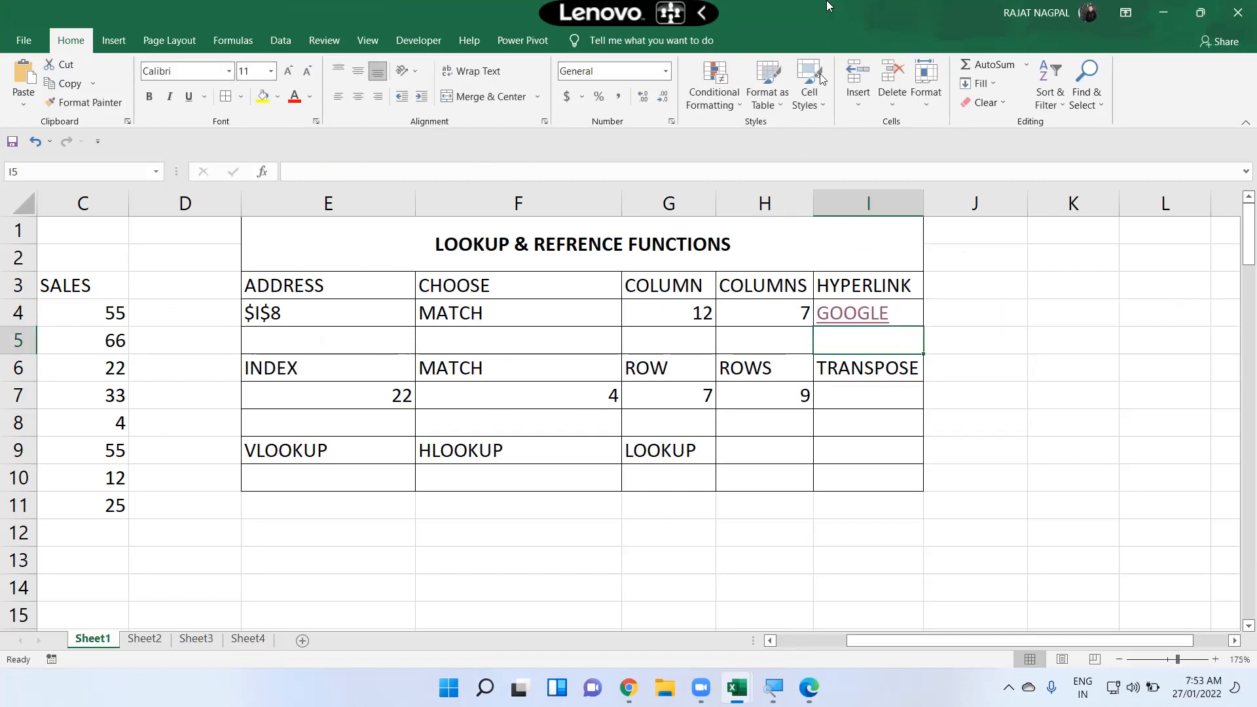
Step: Follow the GOOGLE link in I4 to test it, then close the opened browser window
left_click(852, 322)
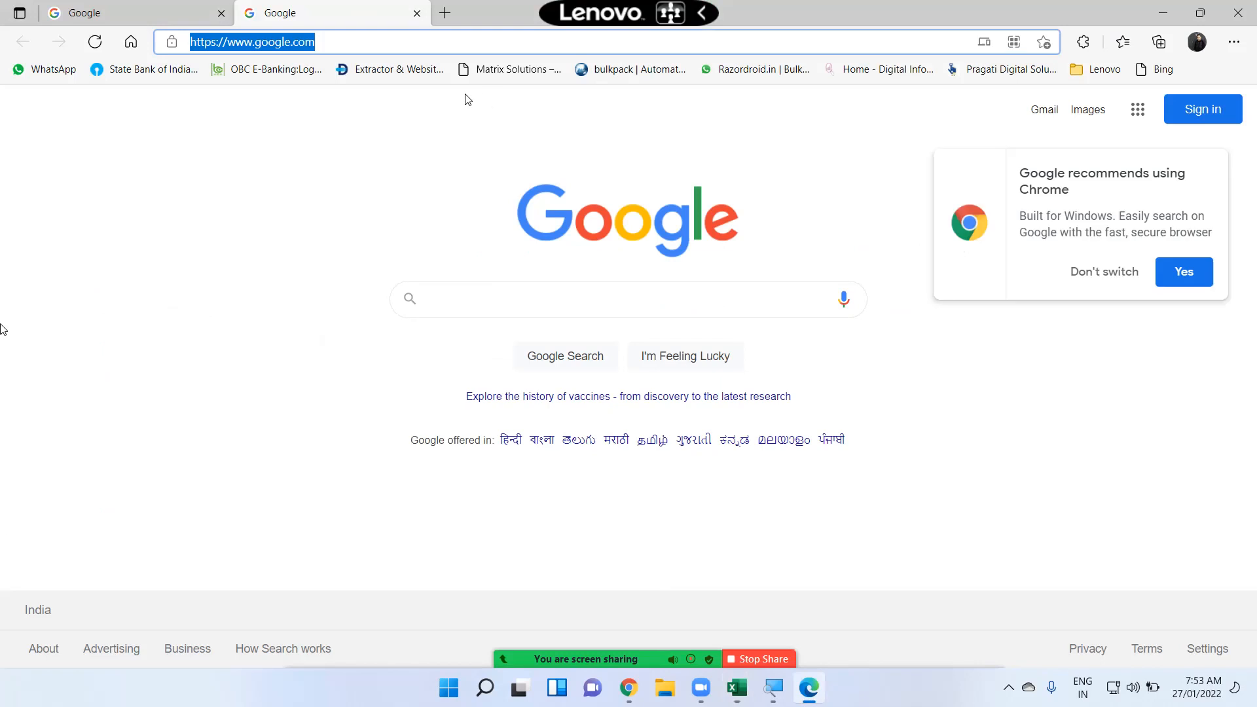
left_click(1238, 13)
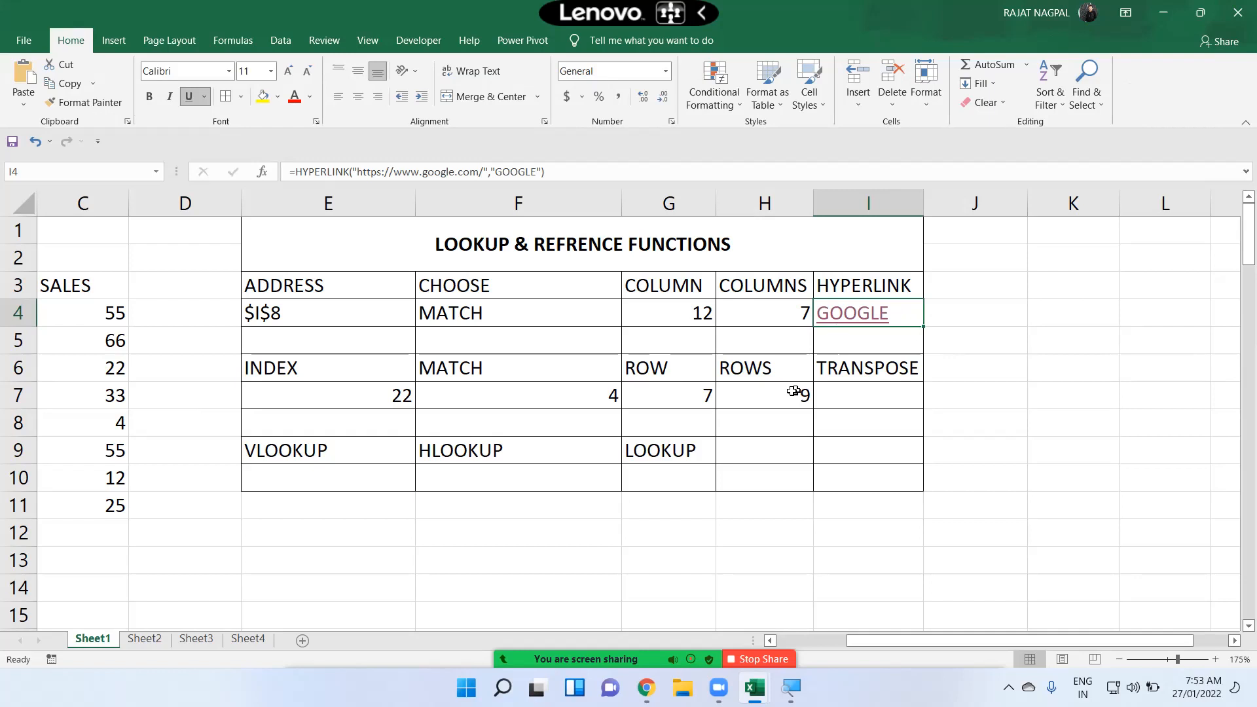
left_click(846, 390)
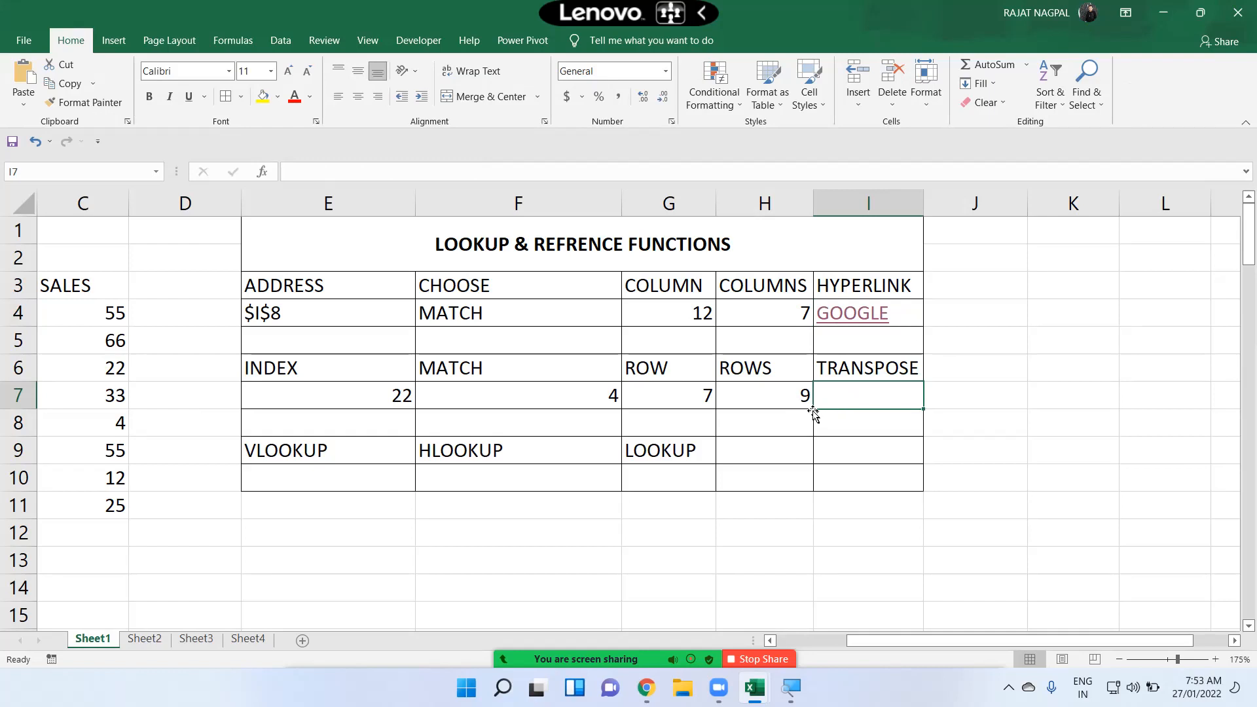
Step: Bring the MONTHS and SALES data into view and examine B3:C11 as the sample range
left_click_drag(288, 348, 58, 361)
key("Left")
key("Left")
key("Left")
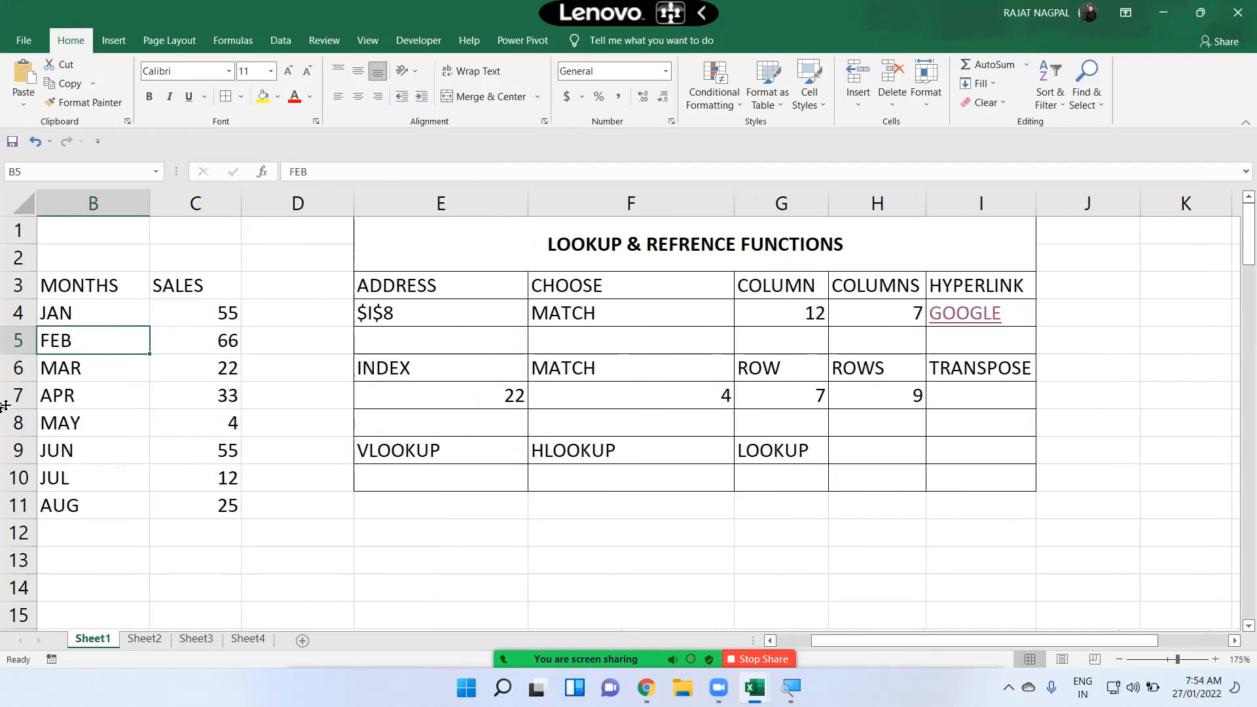
left_click_drag(81, 284, 185, 508)
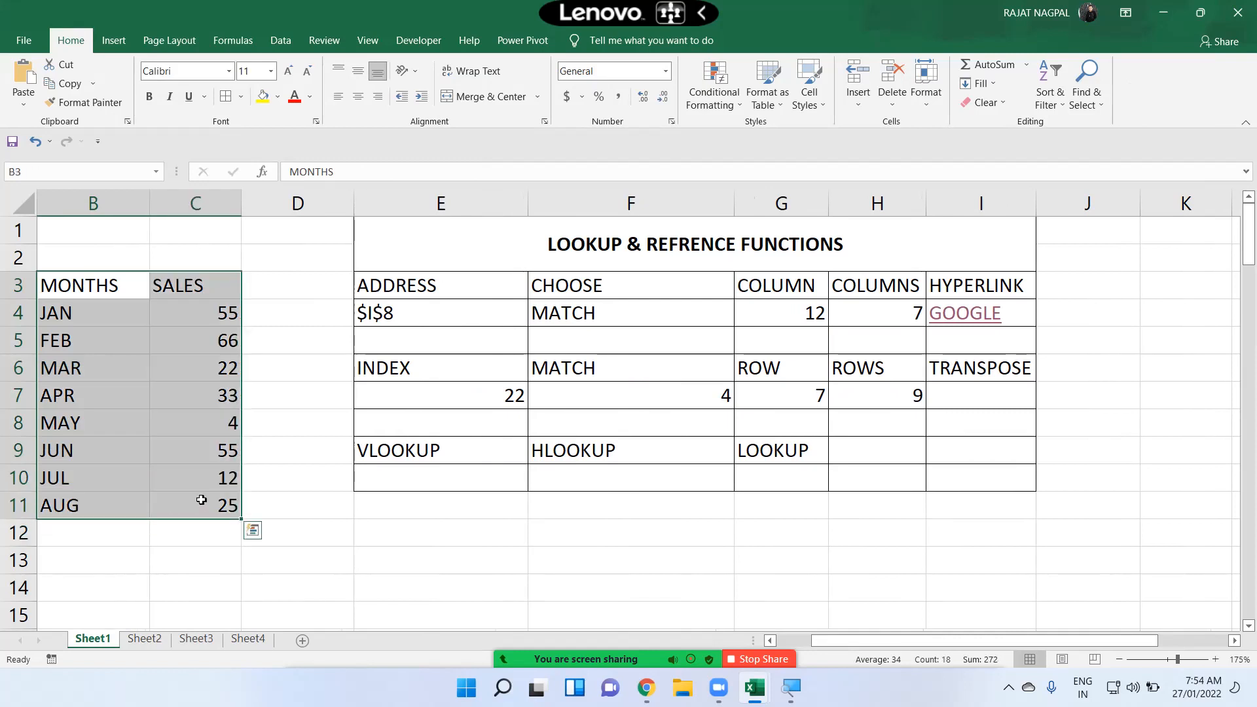
left_click(987, 377)
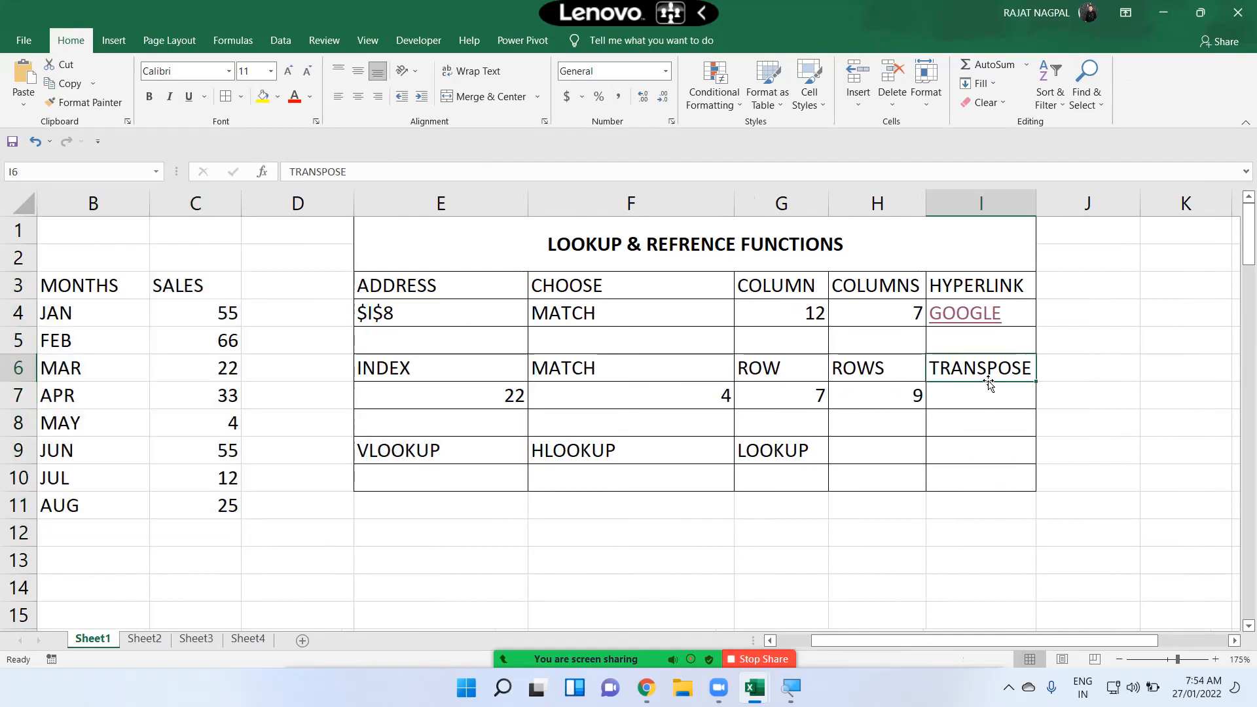
left_click_drag(92, 290, 212, 507)
left_click_drag(101, 286, 164, 499)
left_click_drag(103, 288, 165, 289)
left_click_drag(59, 312, 938, 329, "shift")
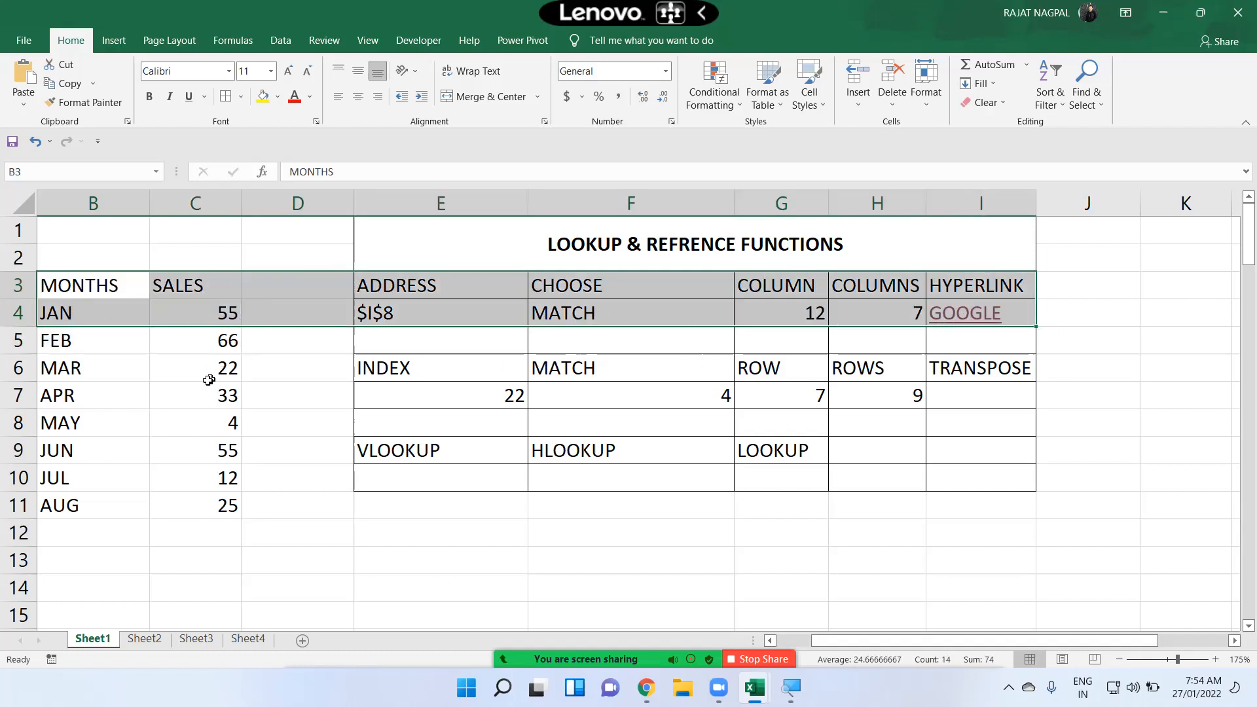
left_click_drag(210, 373, 219, 398)
left_click(92, 286)
left_click_drag(92, 285, 190, 504)
left_click_drag(84, 458, 508, 504)
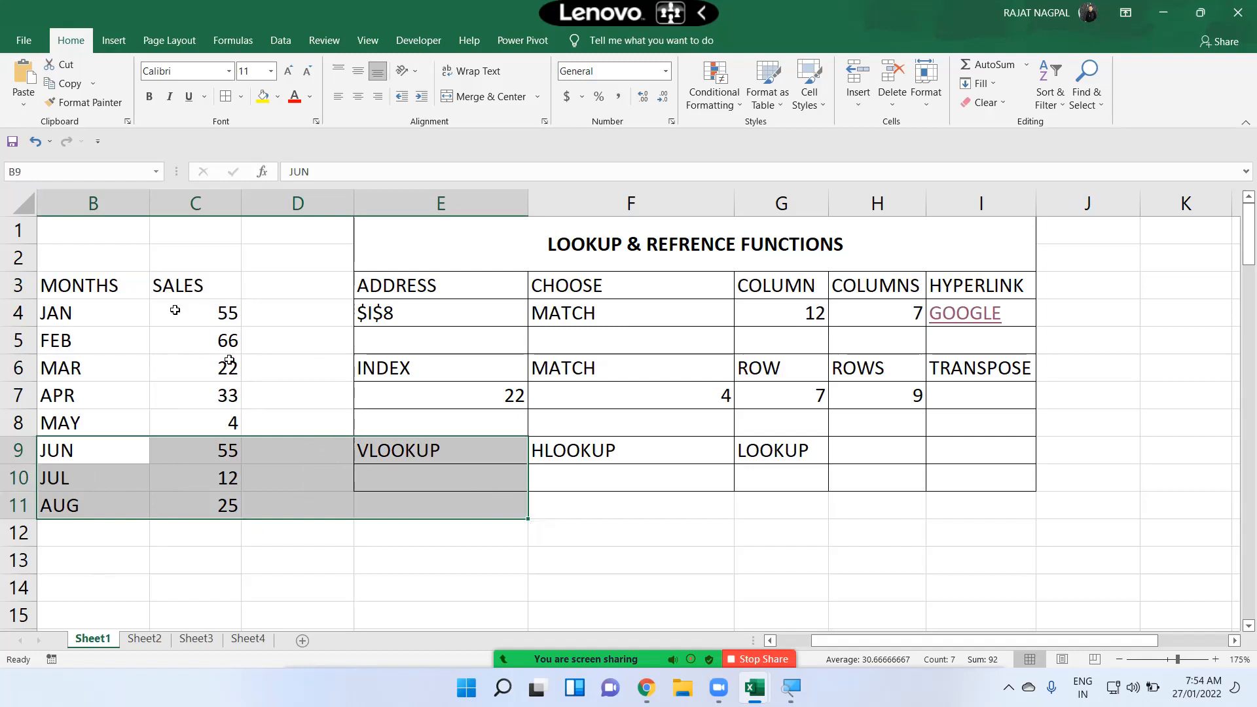
left_click_drag(107, 286, 194, 508)
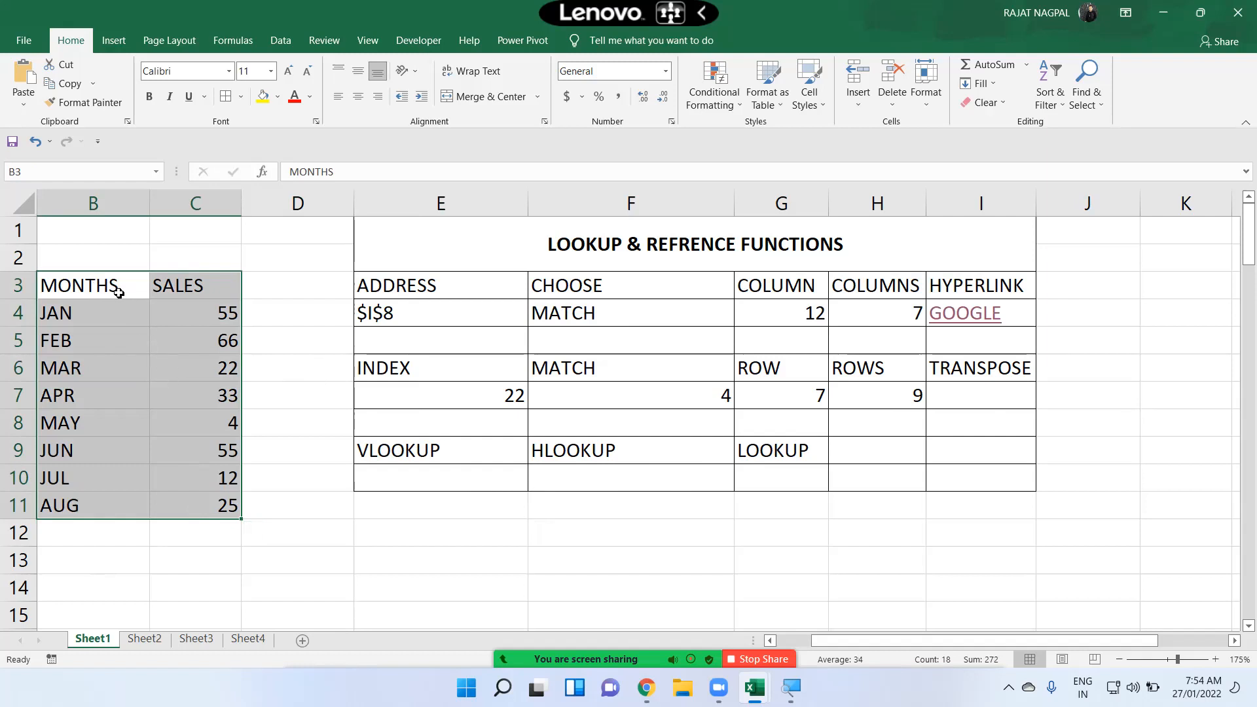
left_click(858, 369)
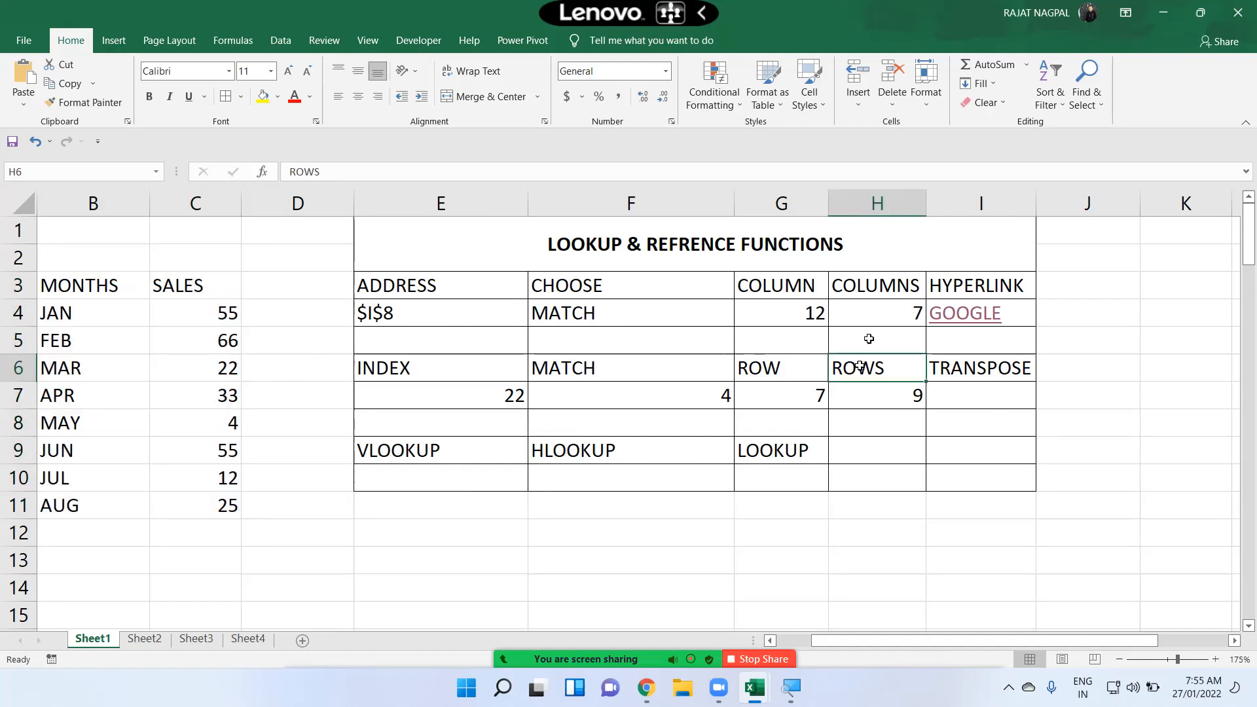
left_click(884, 291)
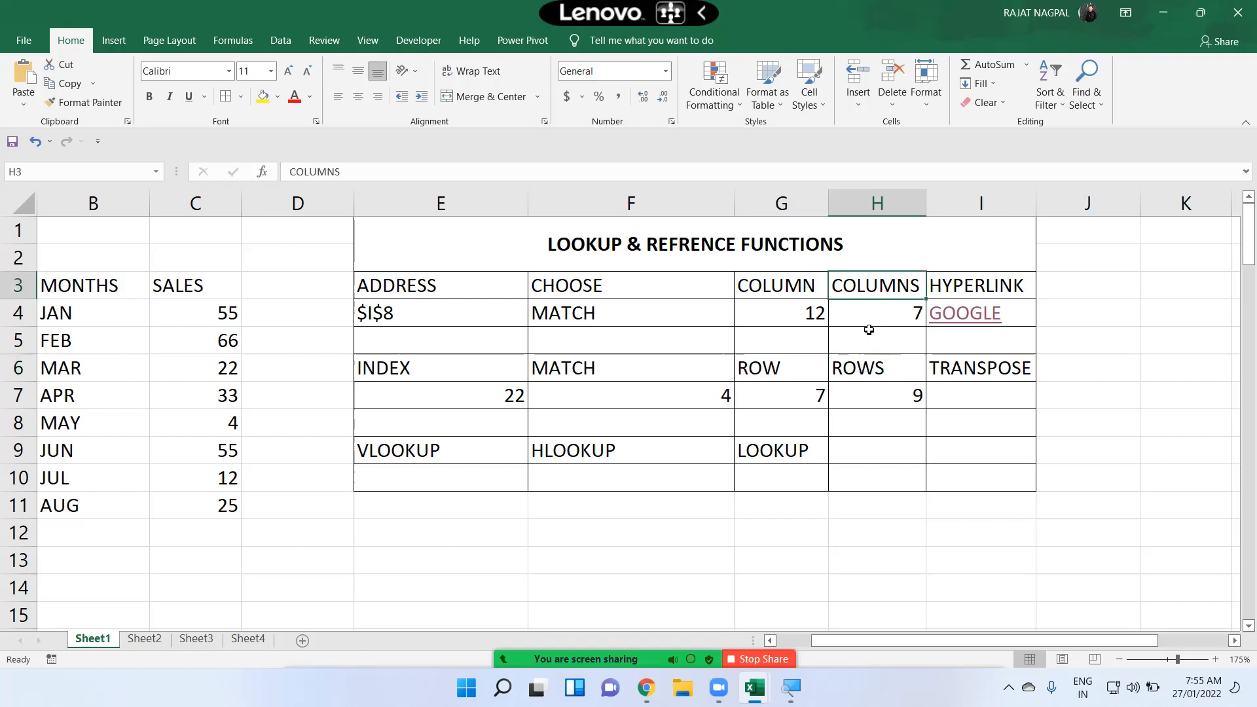
Step: Replace the formula in H4 with =COLUMNS(B3:C11) to count the data range's columns
left_click(892, 310)
type("=C")
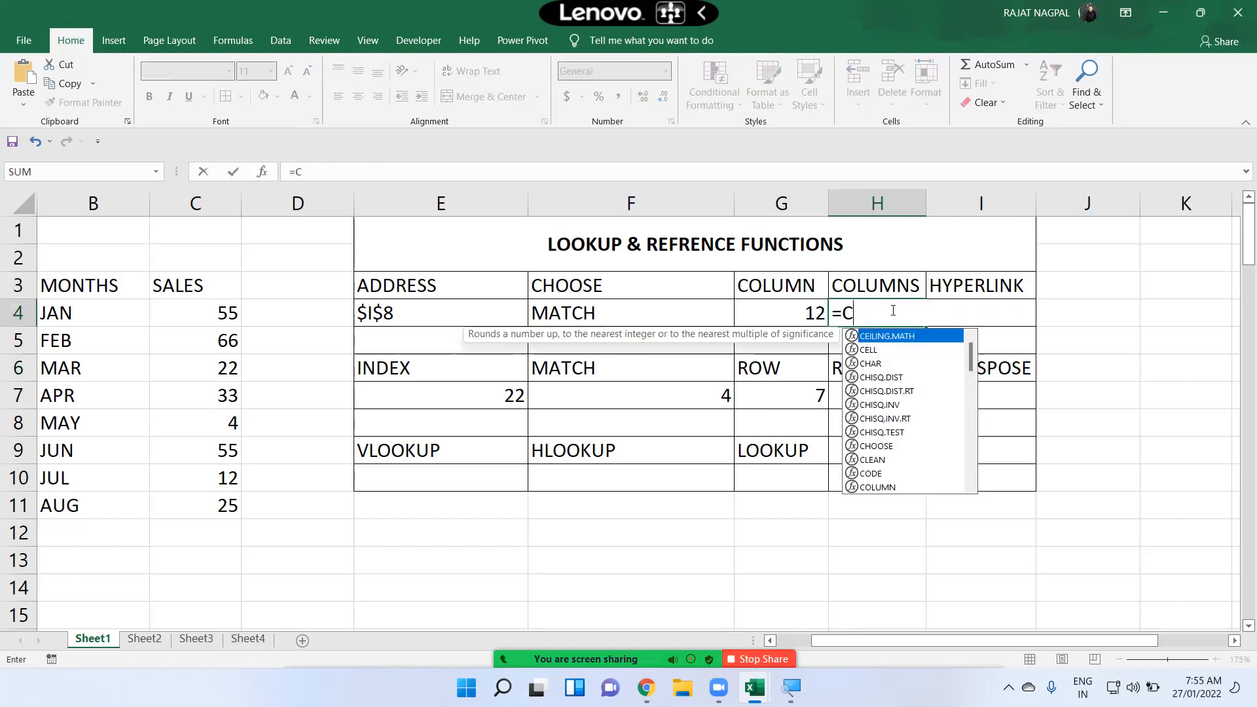
type("OU")
key("BackSpace")
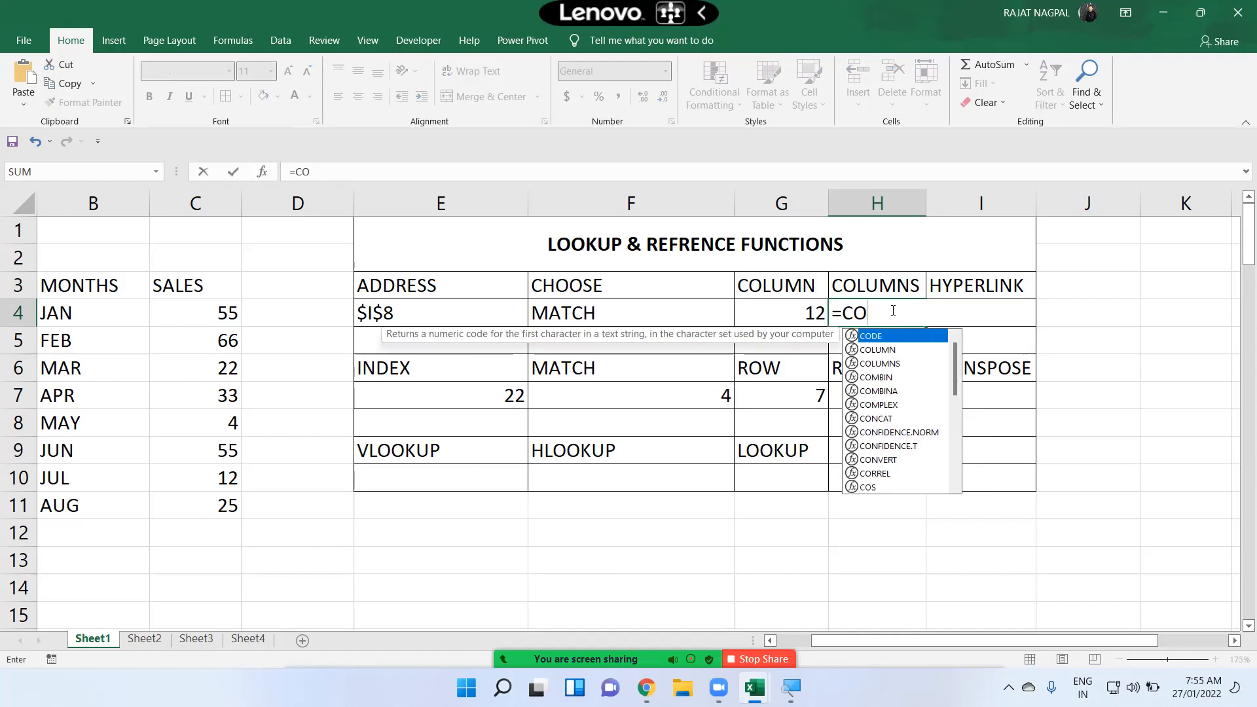
type("LU")
key("Tab")
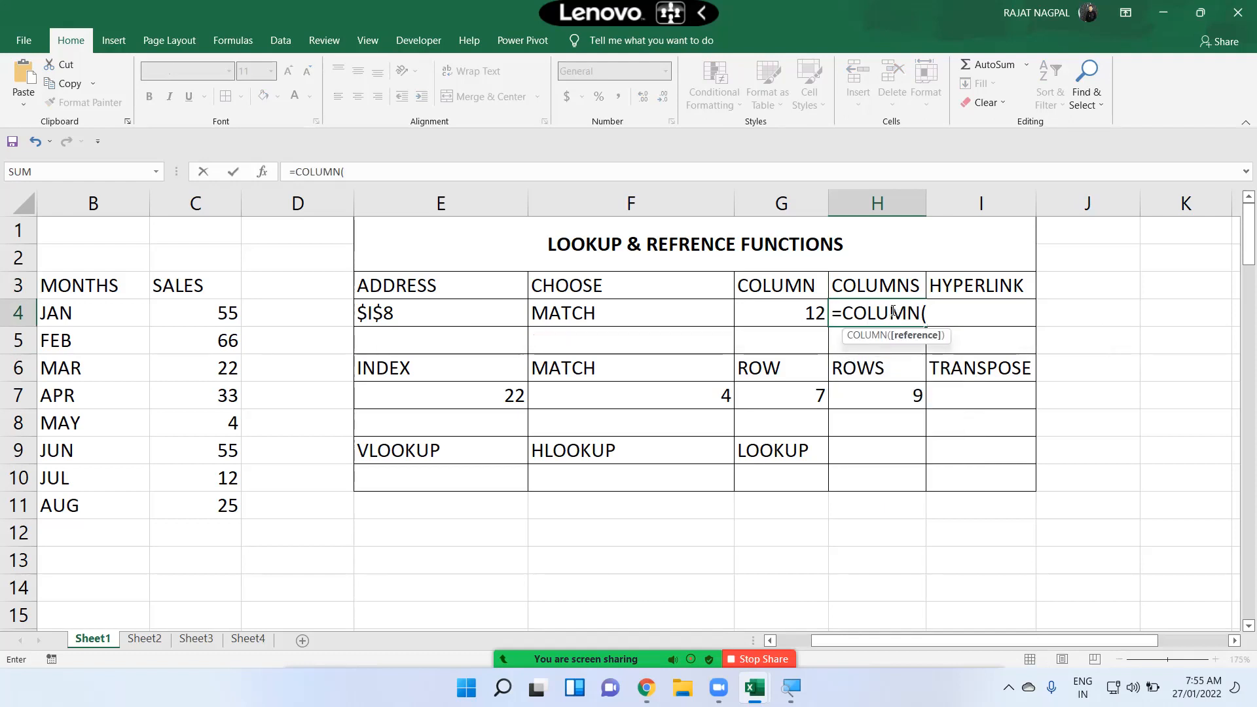
key("BackSpace")
type("S")
key("Tab")
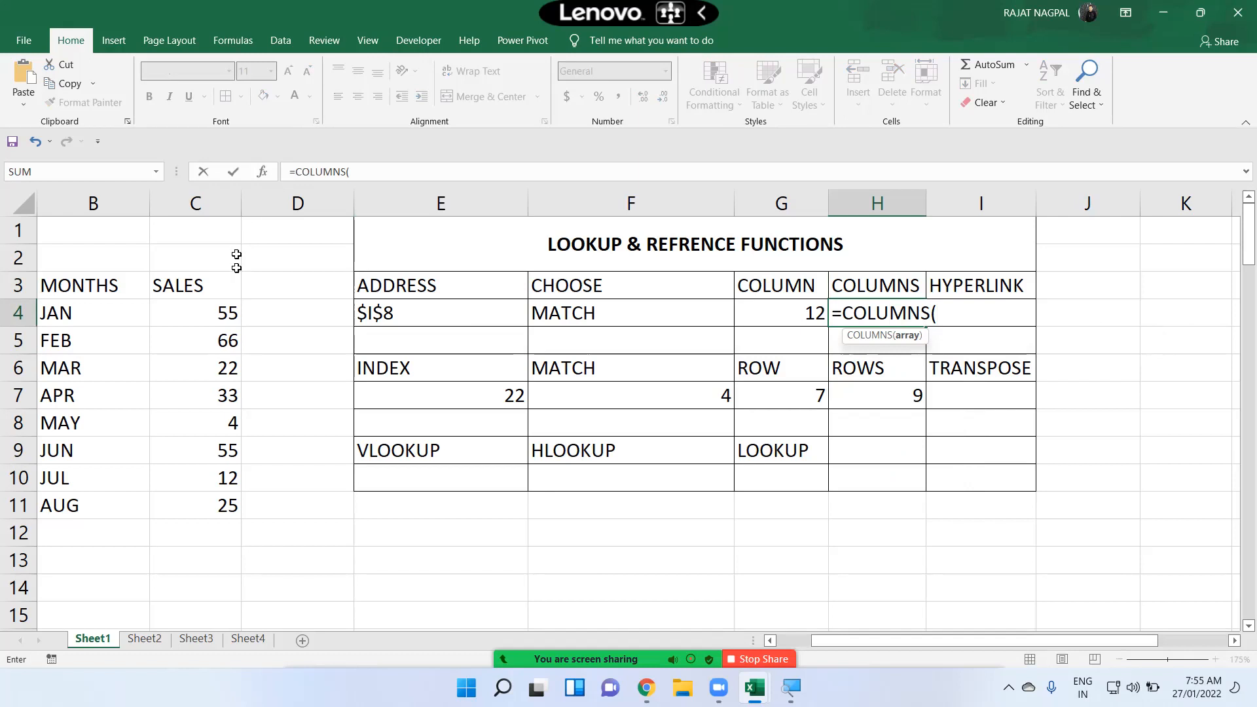
left_click_drag(105, 288, 224, 505)
type(")")
key("Return")
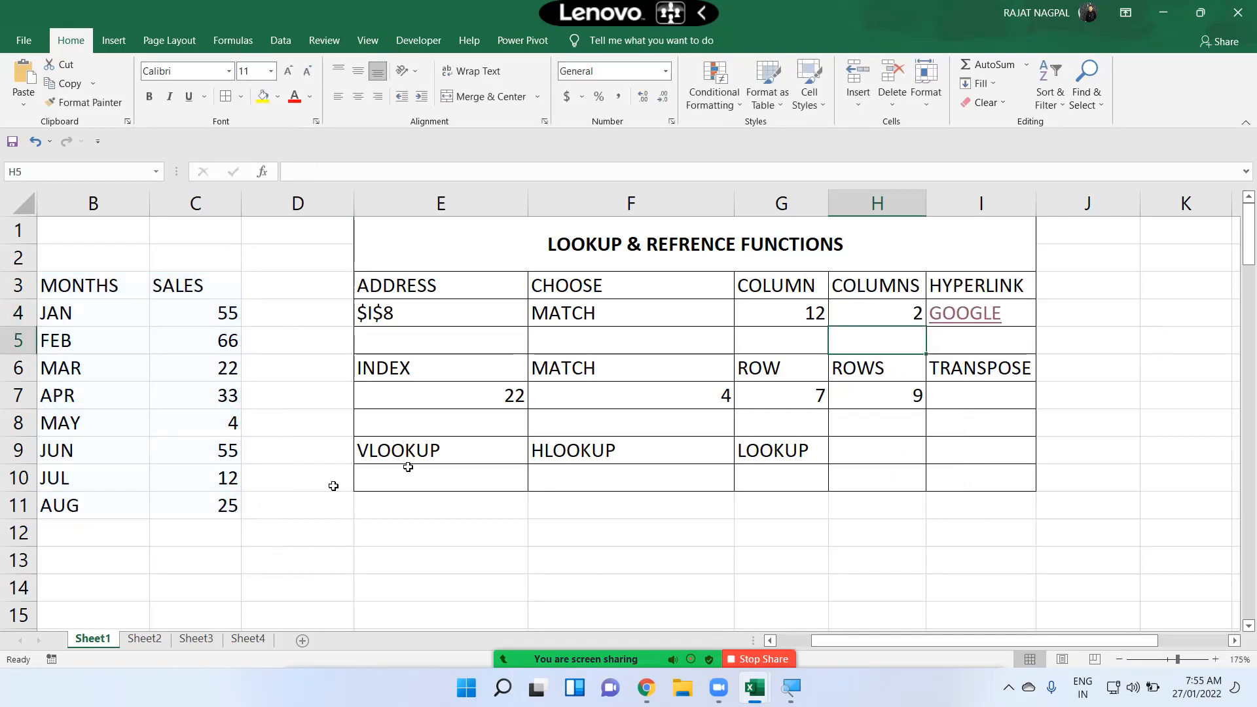
Step: Replace the formula in H7 with =ROWS(B3:C11) to count the data range's rows
left_click(845, 317)
left_click(885, 400)
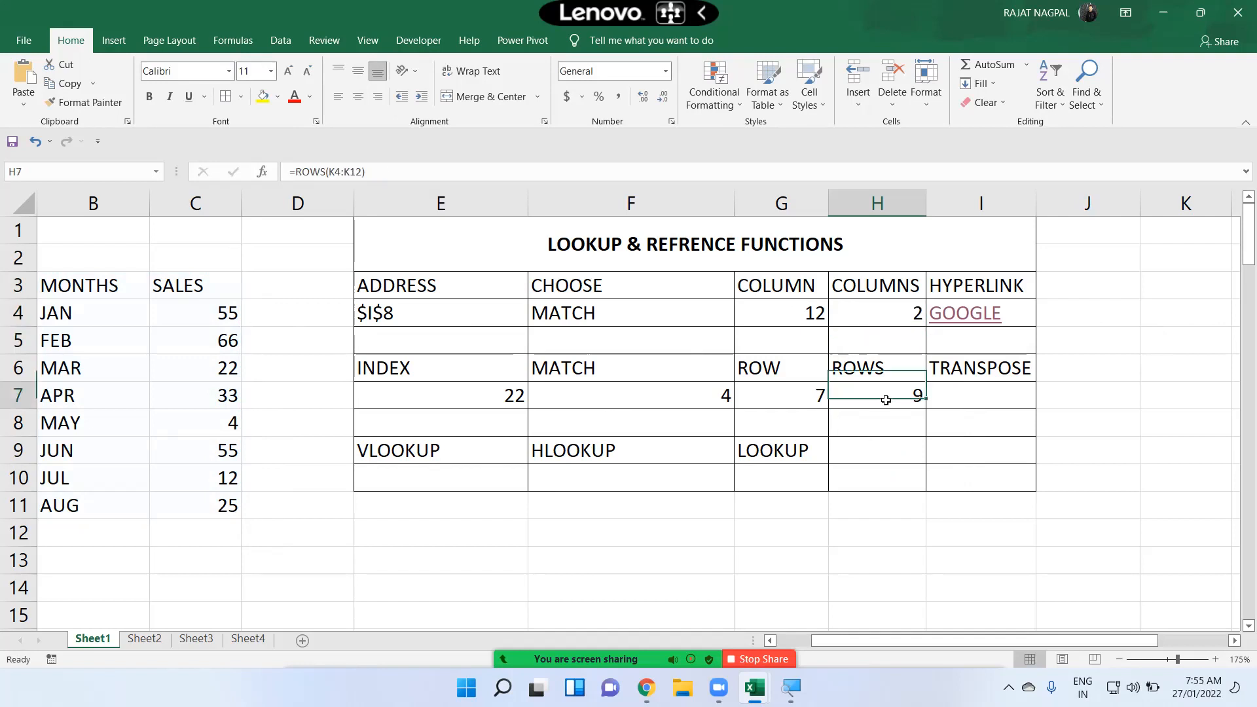
type("=ROWS(")
left_click_drag(95, 282, 175, 497)
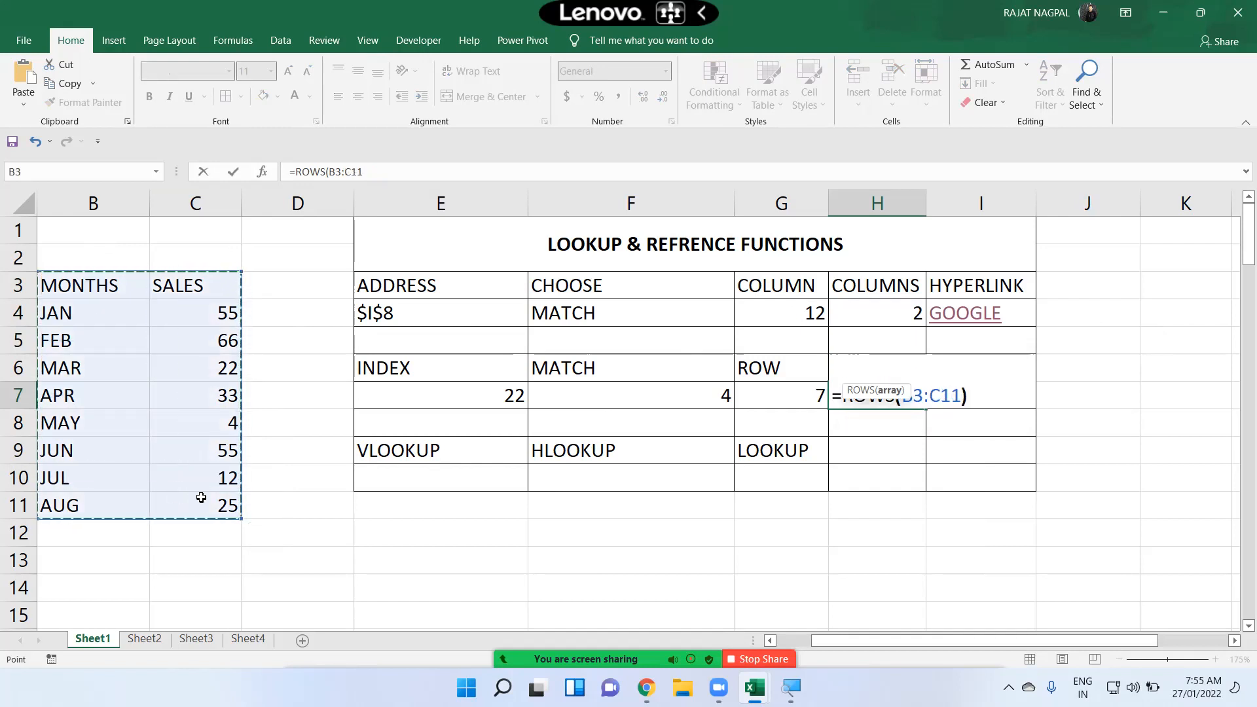
key("Return")
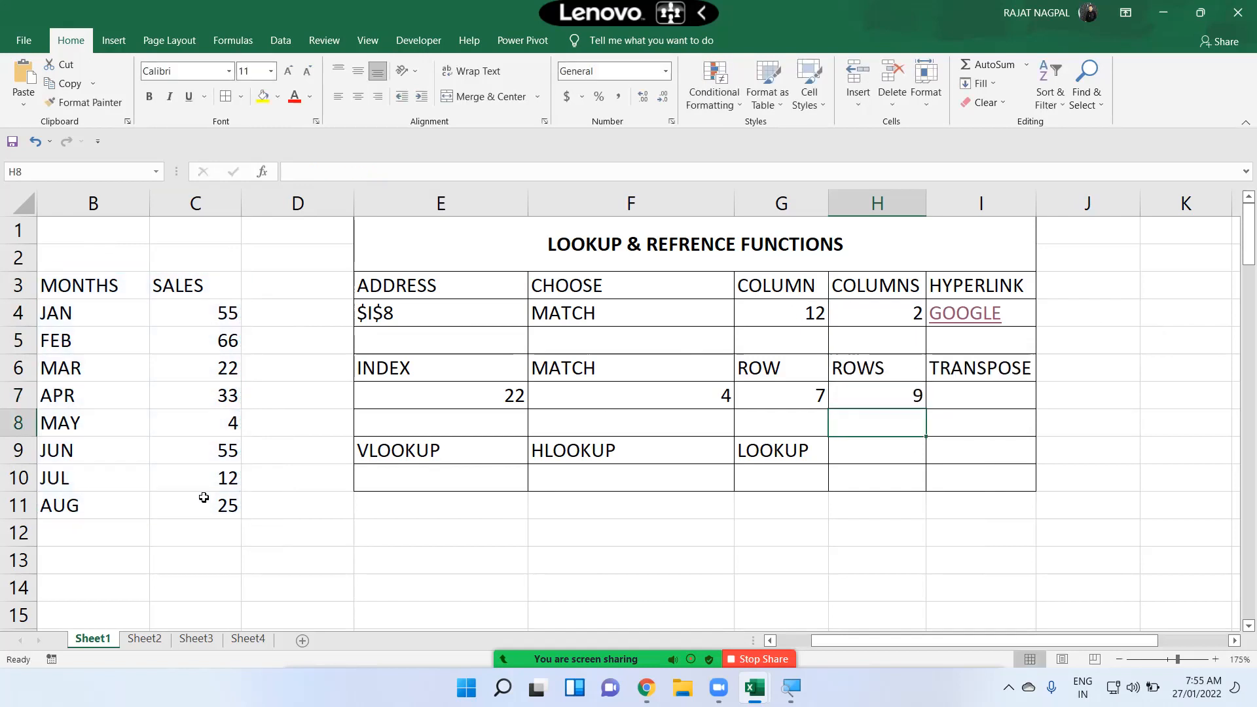
Step: Compare the COLUMNS formula in H4 with the ROWS formula in H7
left_click(876, 397)
left_click(868, 304)
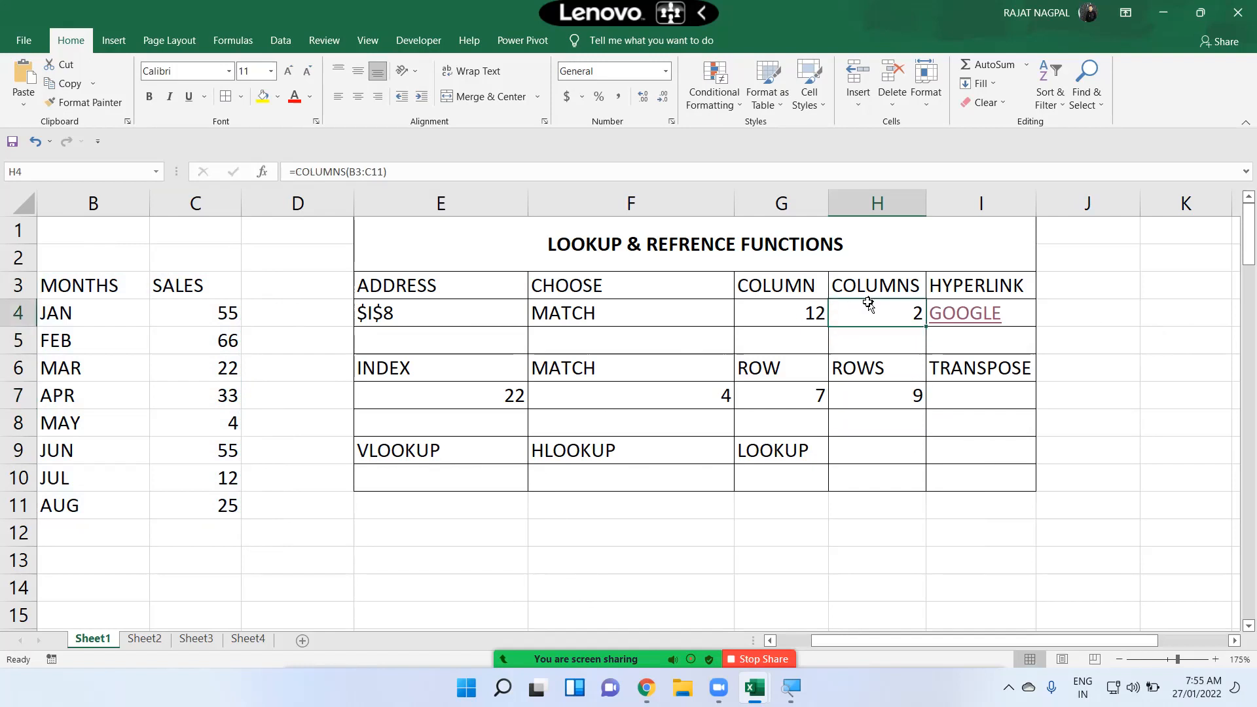
scroll(720, 418, "down", 2)
scroll(616, 412, "up", 2)
left_click(877, 396)
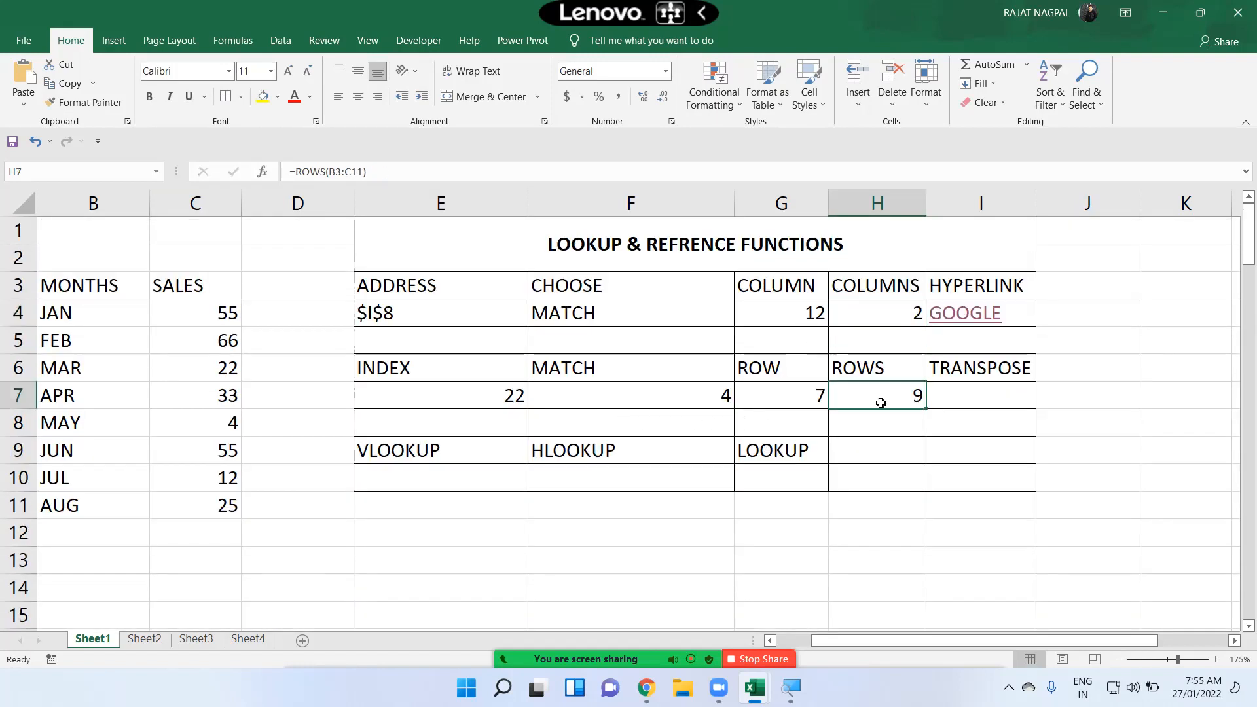
left_click(872, 302)
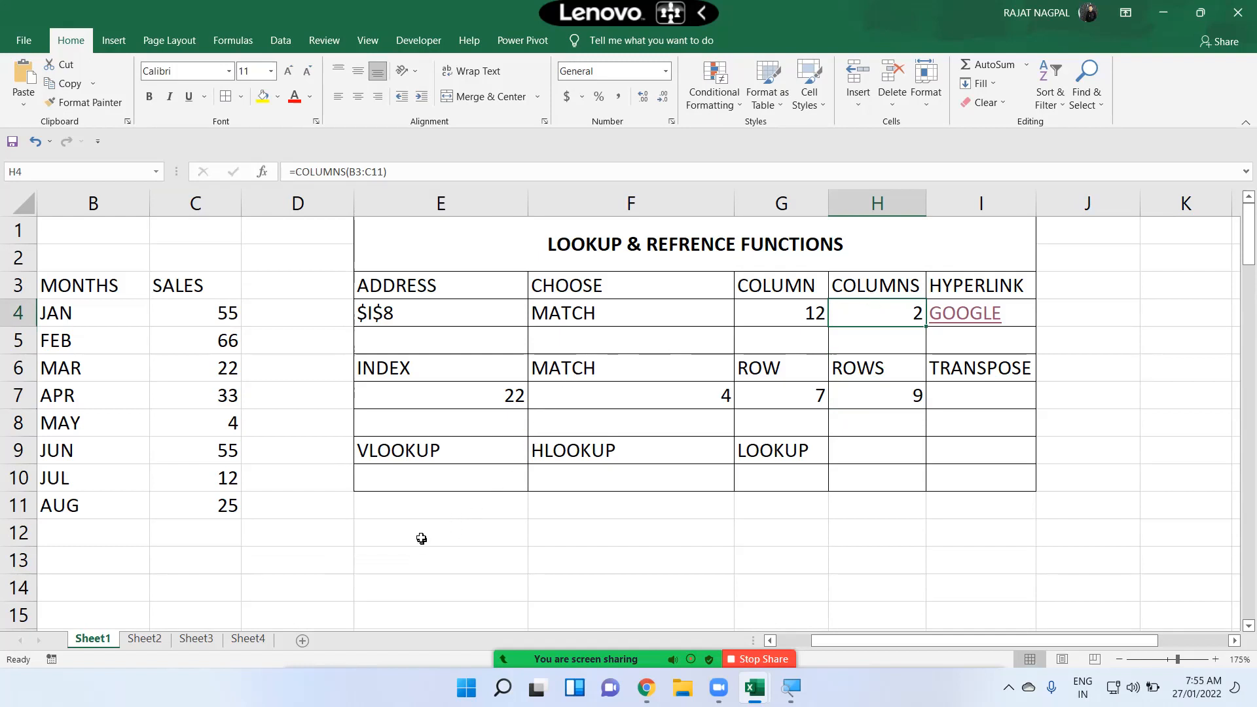
left_click_drag(420, 538, 421, 549)
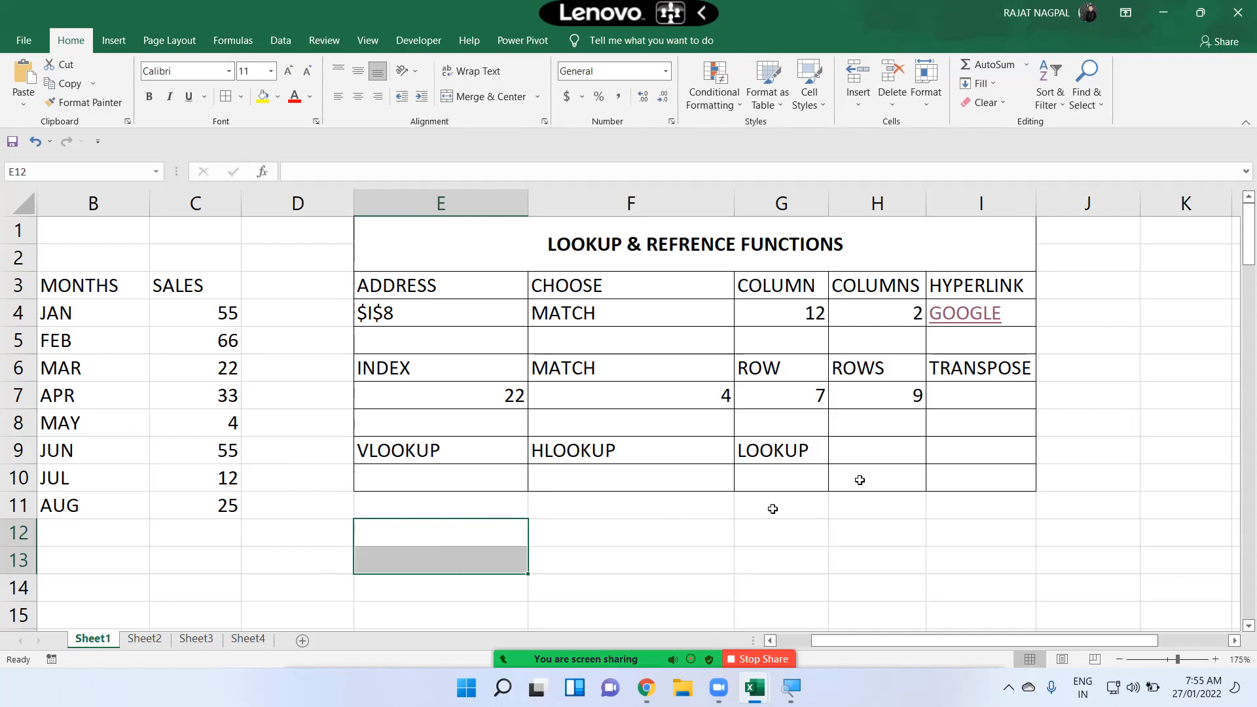
left_click(889, 396)
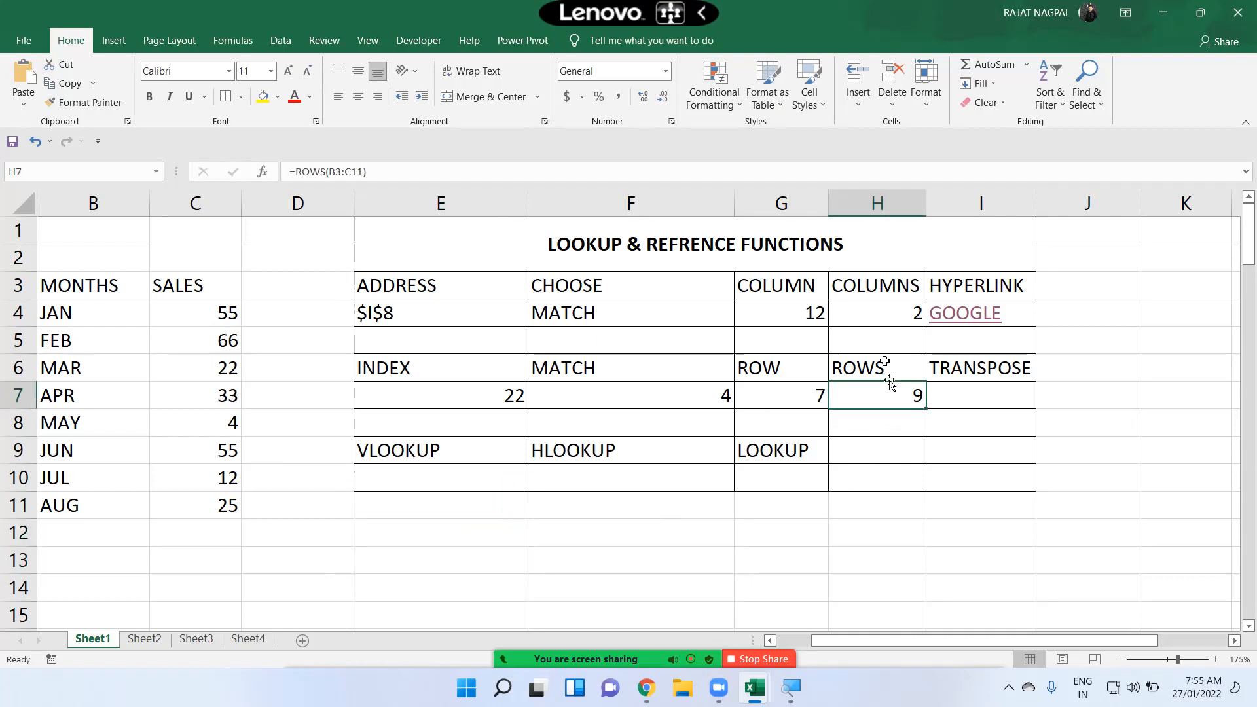
left_click(877, 317)
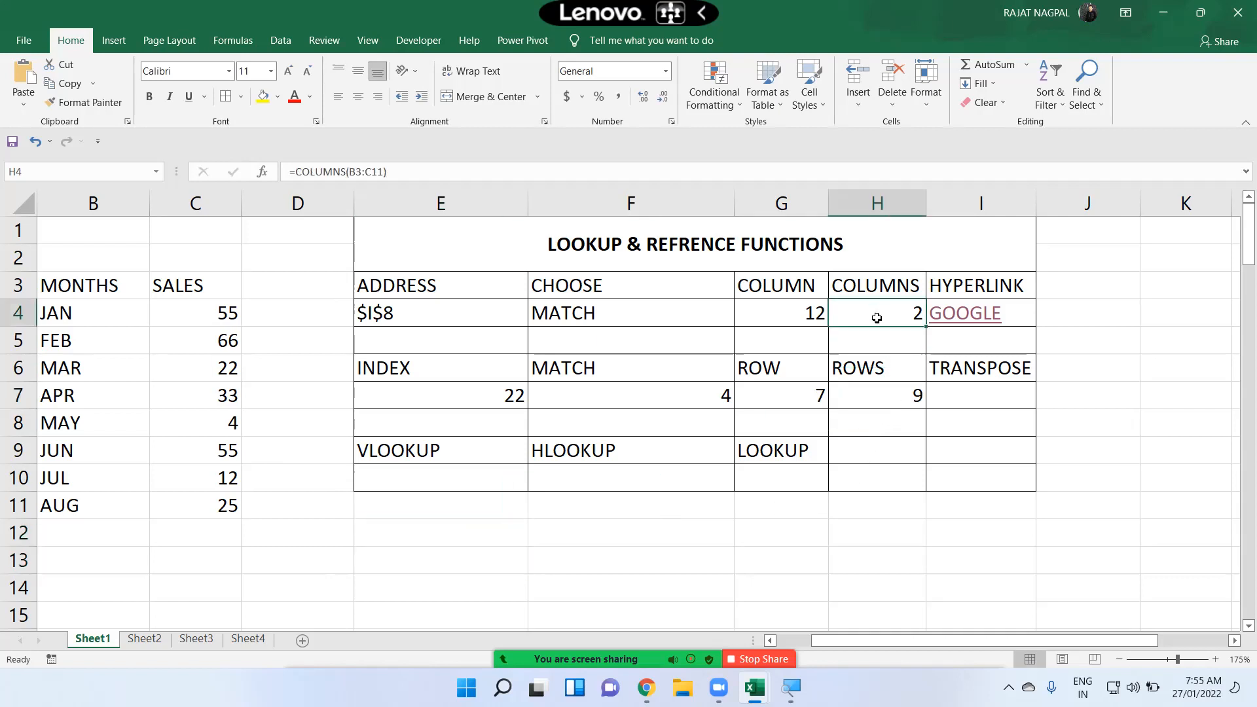
left_click(876, 390)
left_click(897, 315)
left_click(886, 401)
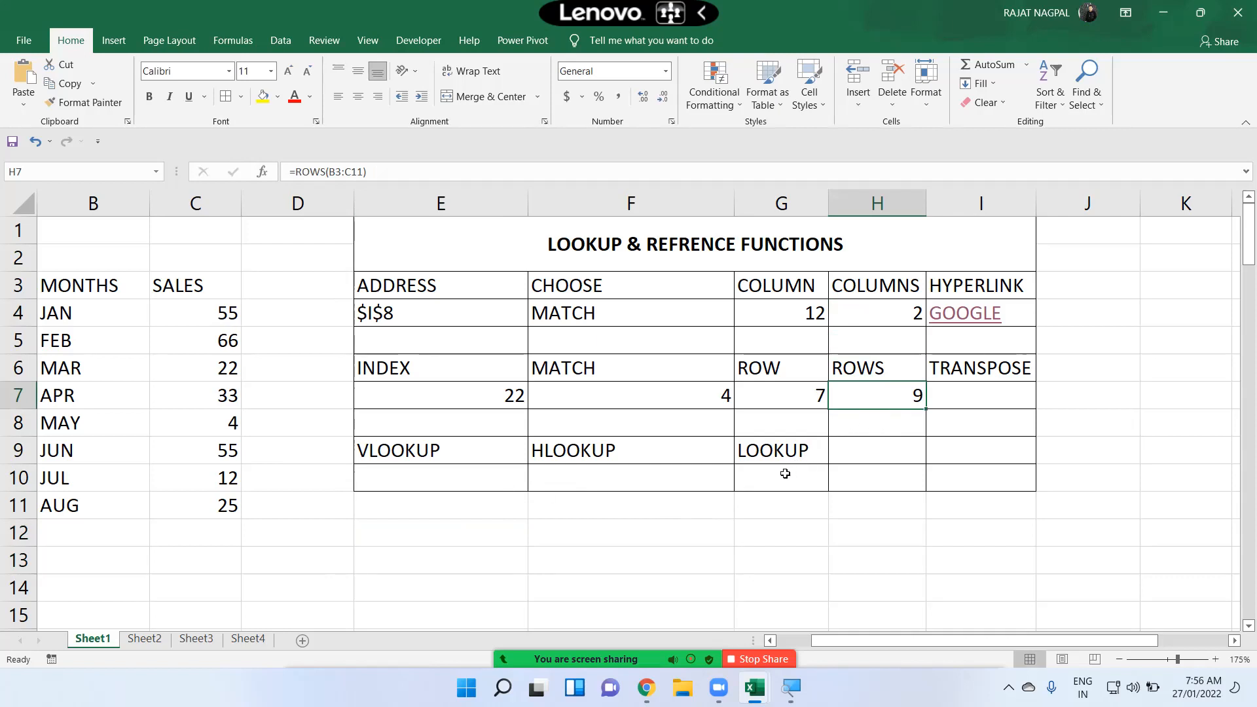
left_click(892, 317)
left_click(884, 387)
Step: Enter =TRANSPOSE(B3:C11) as an array formula across E12:M13 to flip the MONTHS and SALES data horizontally
left_click_drag(433, 528, 441, 562)
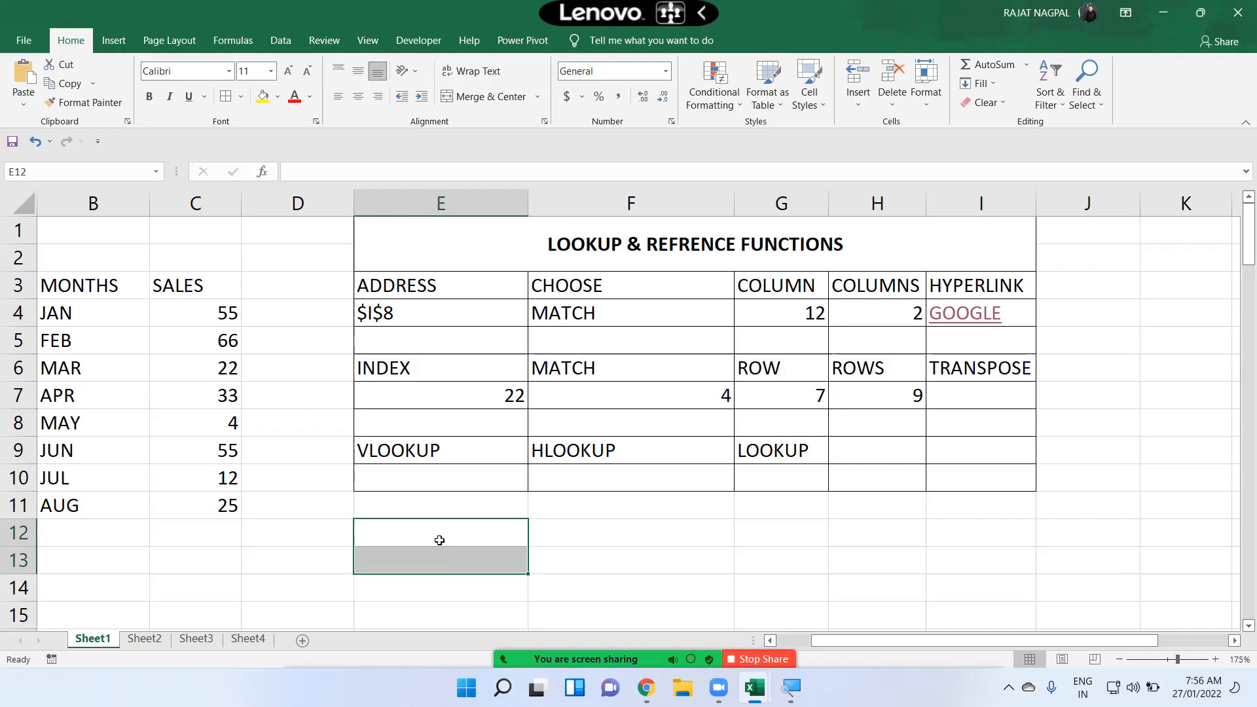
left_click_drag(441, 541, 446, 557)
left_click_drag(445, 557, 440, 557)
key("shift+Right")
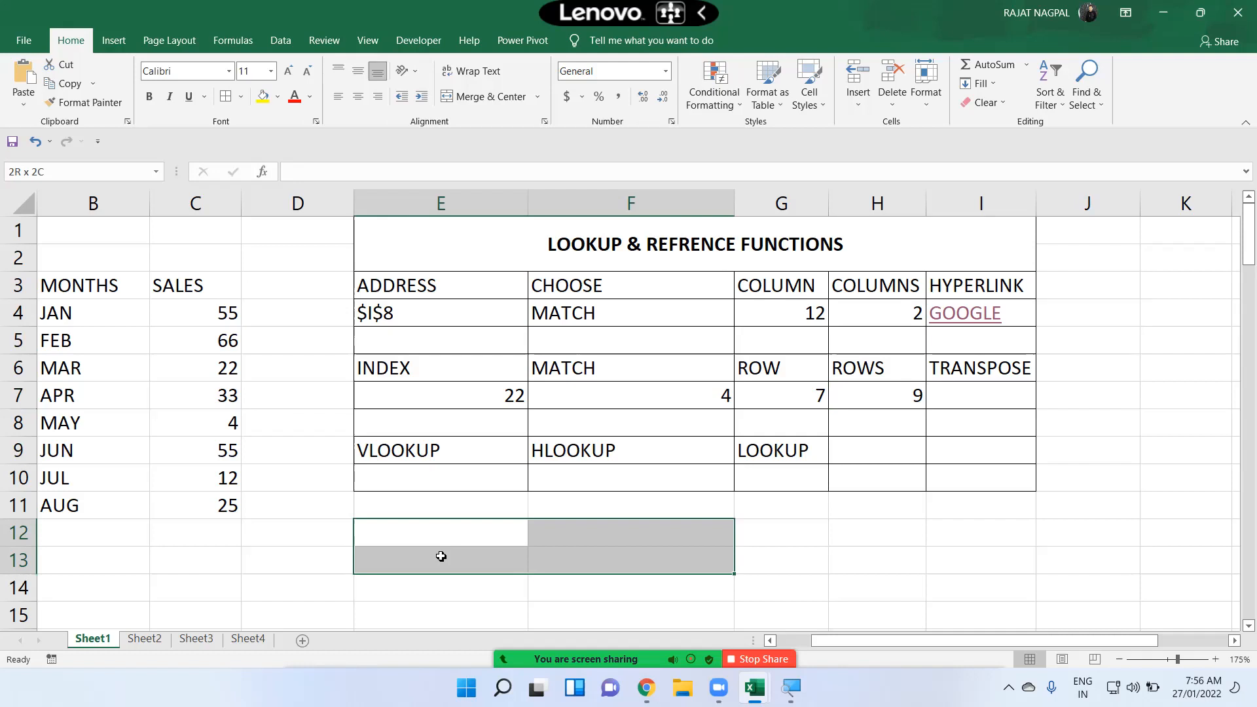
key("shift+Right")
key("shift+Right")
key("shift+Right")
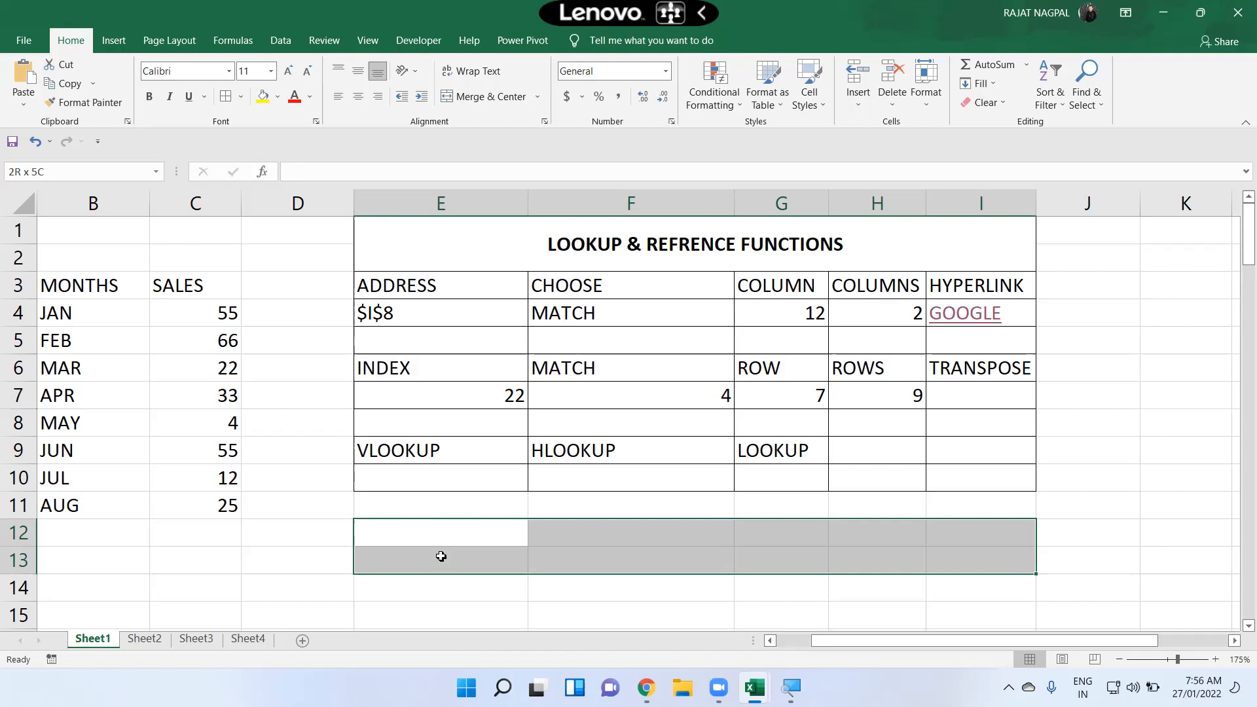
key("shift+Right")
key("shift+Right")
key("shift+Right")
key("shift+Right")
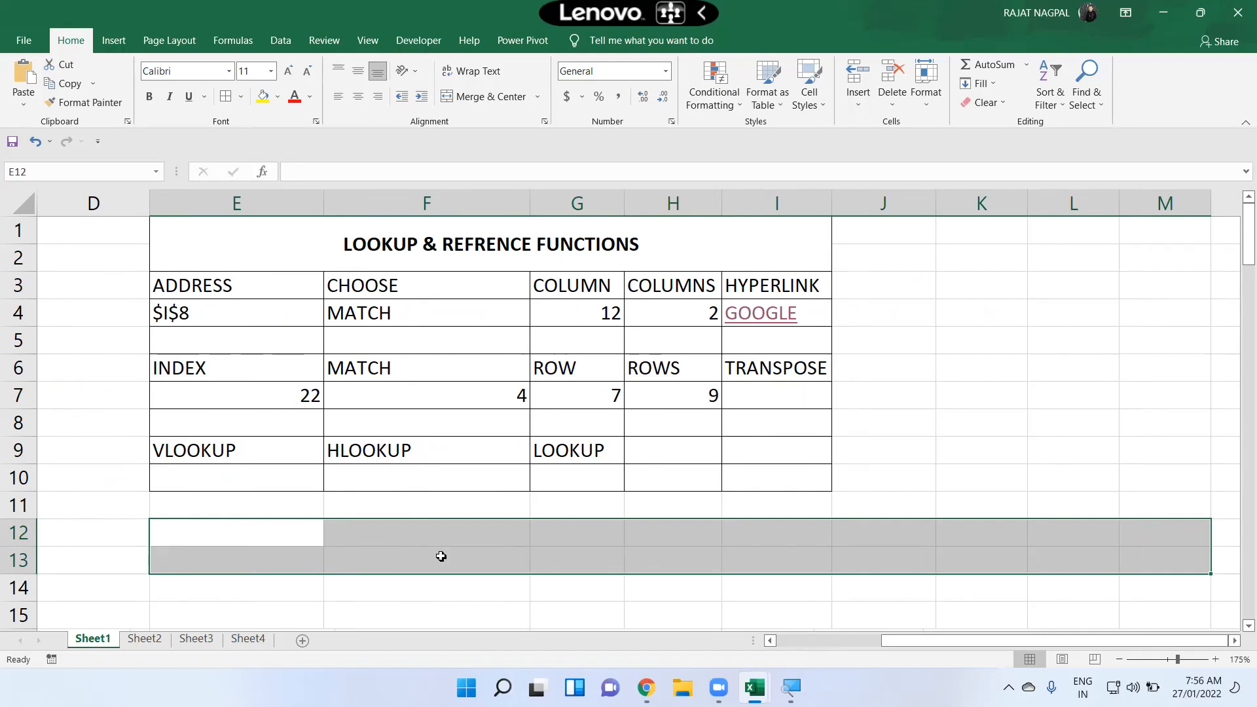
type("=TRANS")
key("Tab")
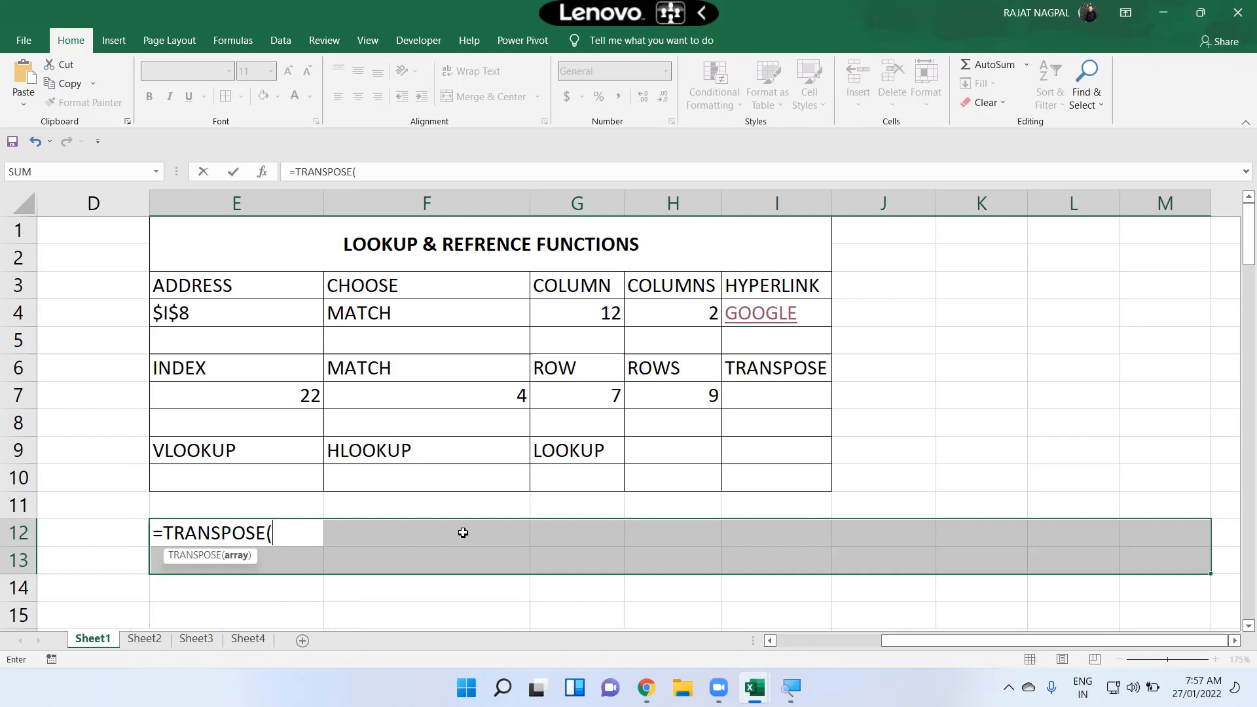
left_click(770, 641)
left_click(771, 640)
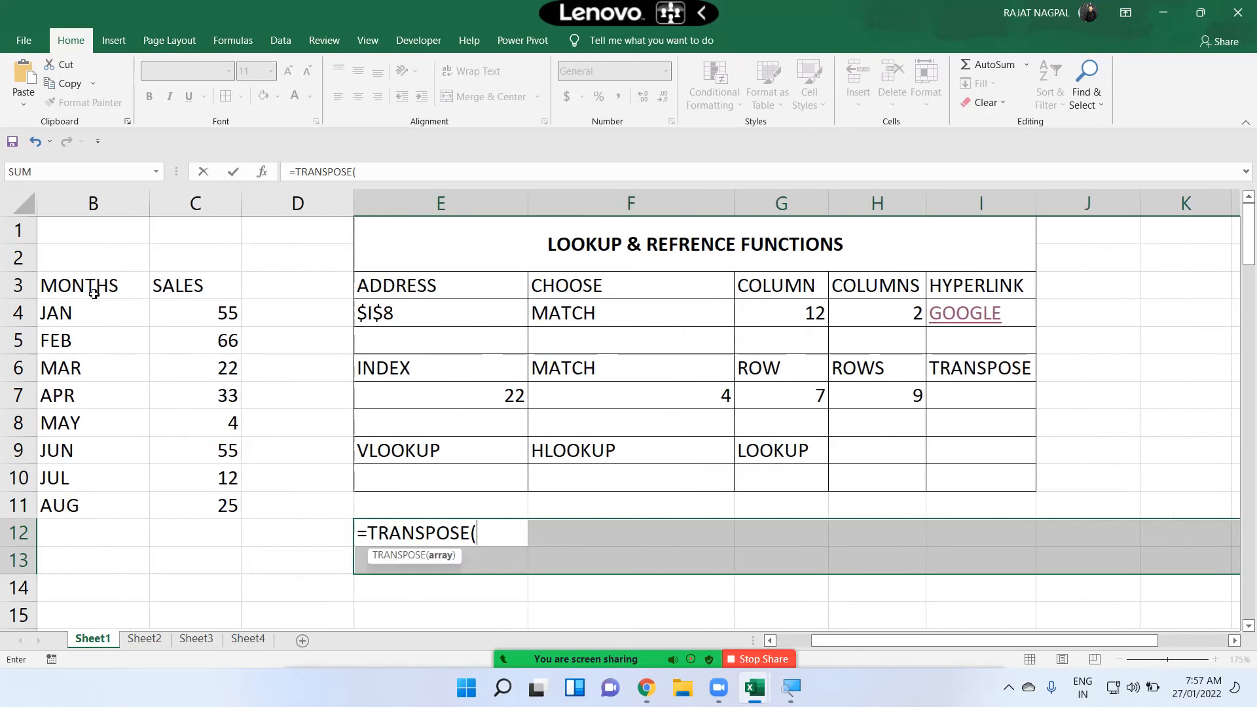
left_click_drag(95, 291, 92, 423)
left_click_drag(176, 493, 188, 508)
type(")")
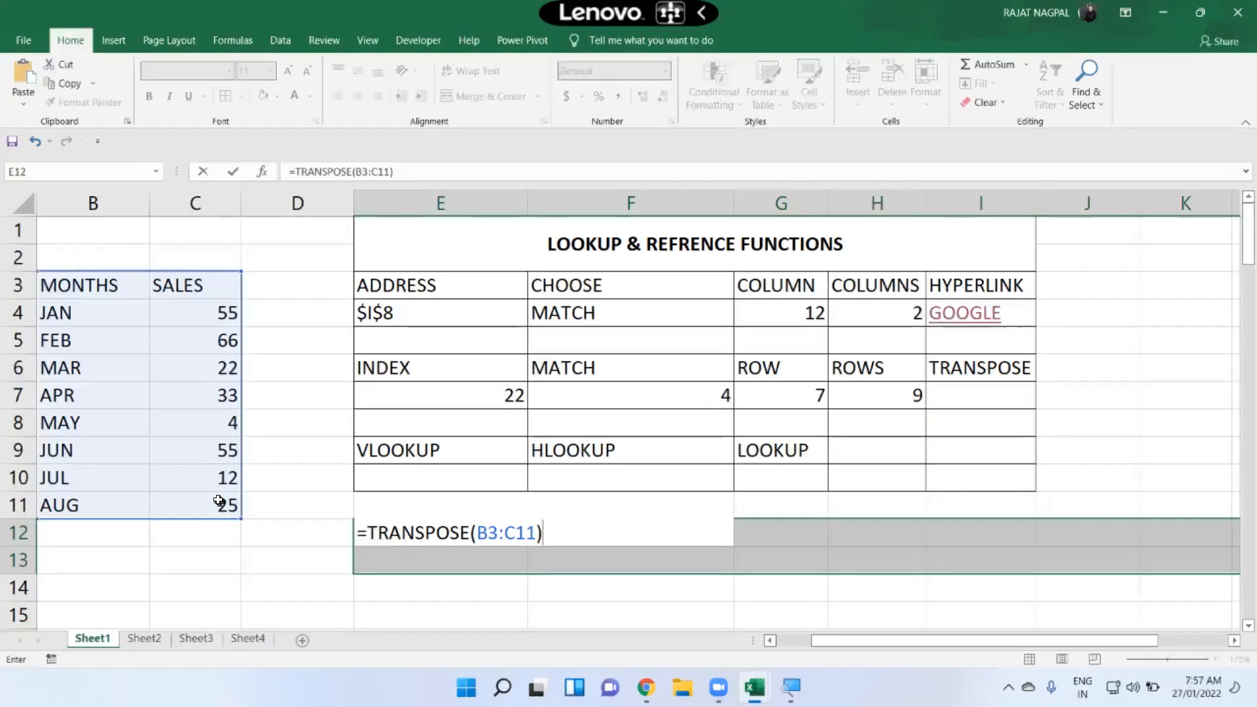
key("ctrl+shift+Return")
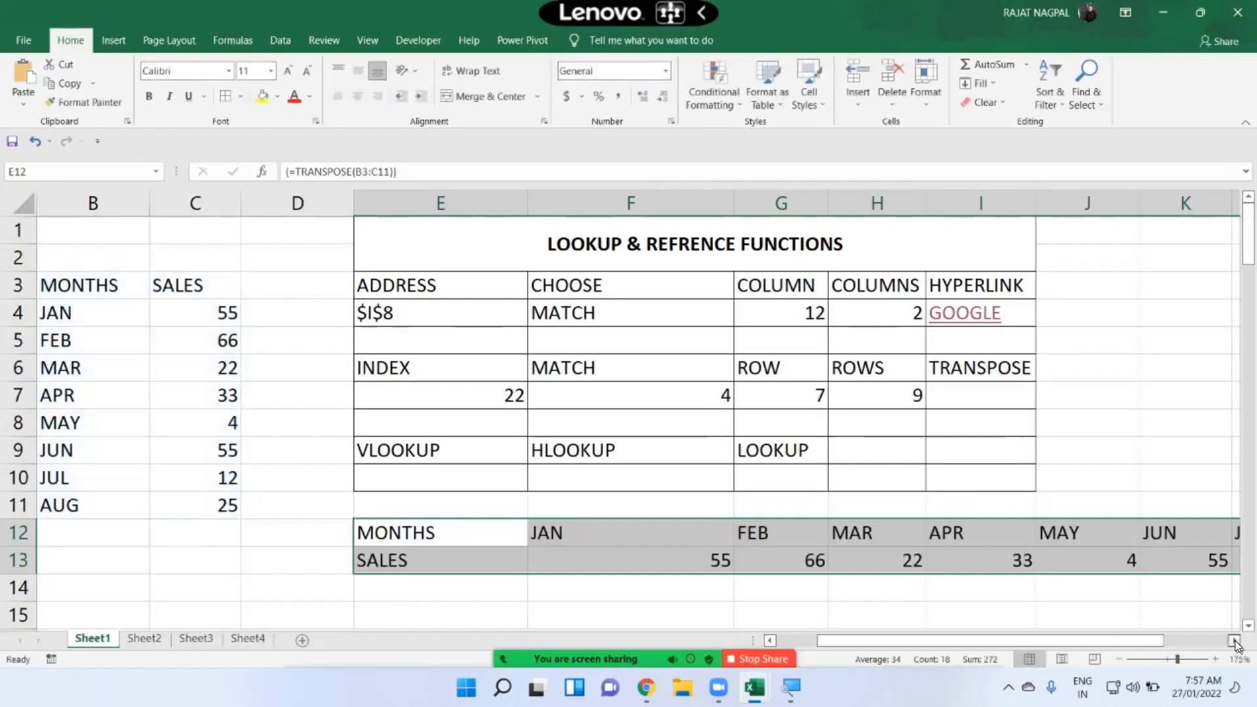
Step: Compare the transposed rows 12–13 with the source range B3:C11
scroll(973, 534, "right", 2)
scroll(974, 535, "down", 1)
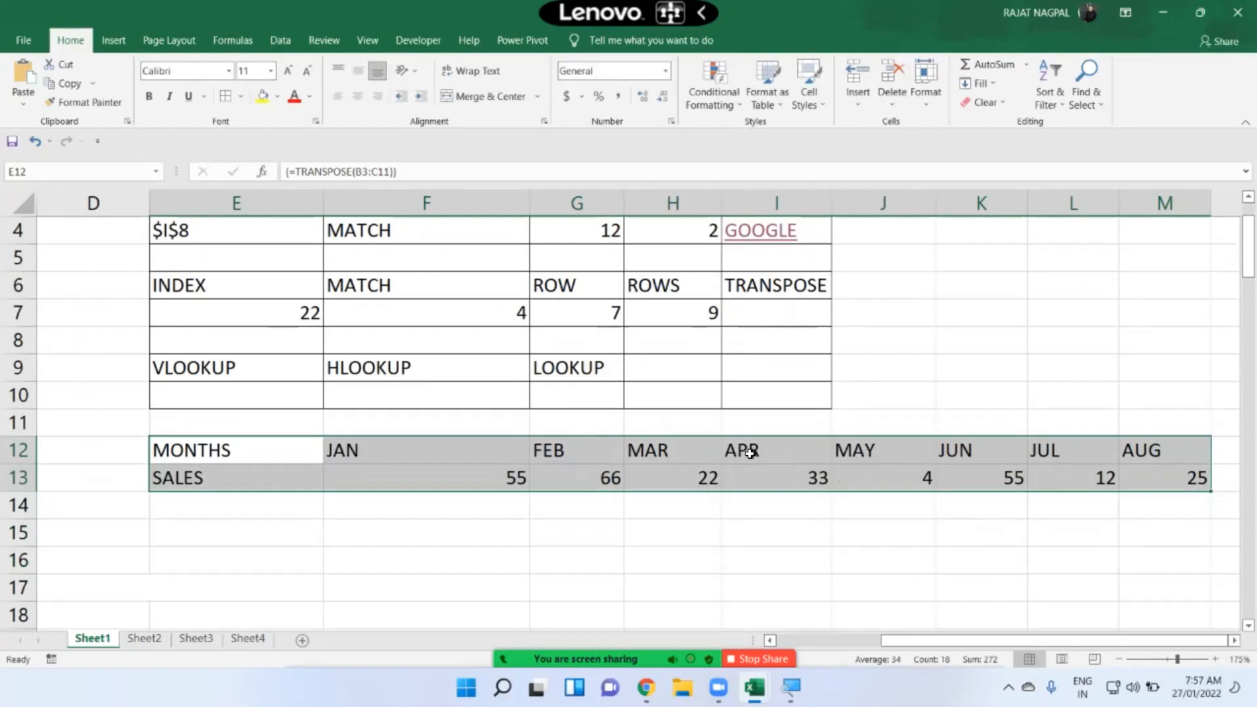
scroll(749, 452, "up", 1)
left_click_drag(410, 423, 151, 423)
left_click_drag(157, 284, 278, 500)
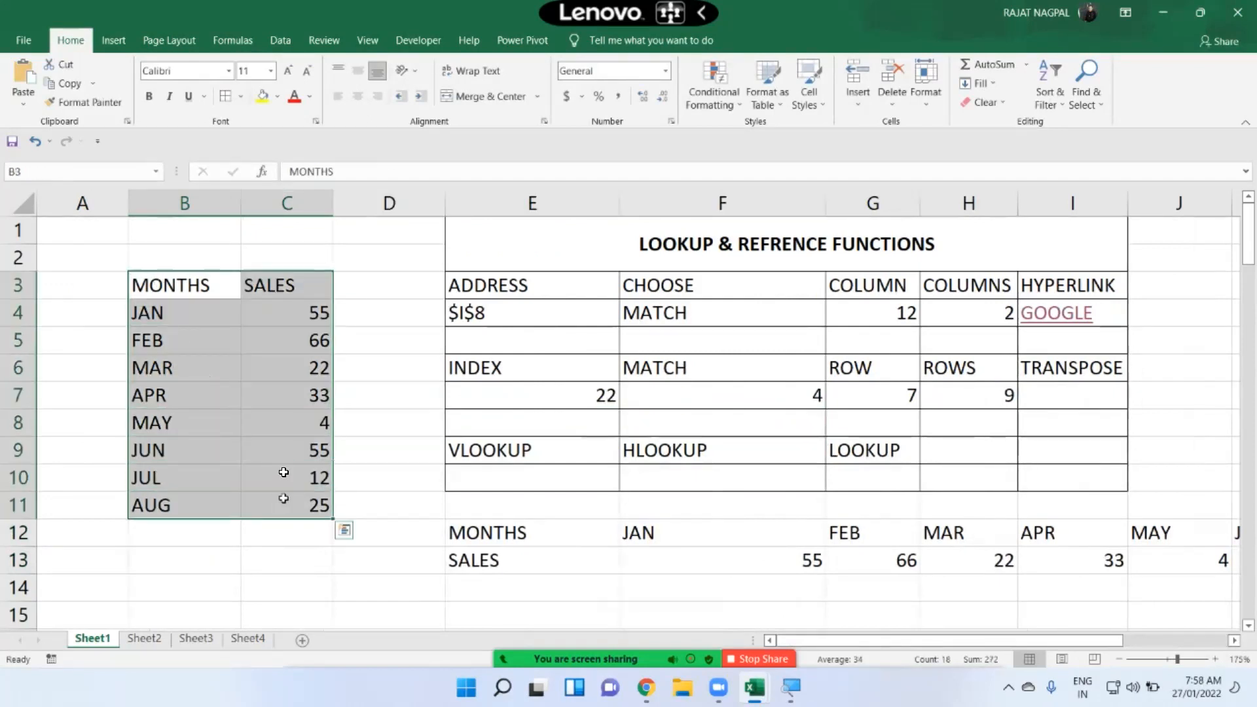
Step: Enter =TRANSPOSE(B3:C11) again as an array formula across E15:M16
scroll(465, 494, "down", 1)
left_click_drag(514, 513, 1036, 580)
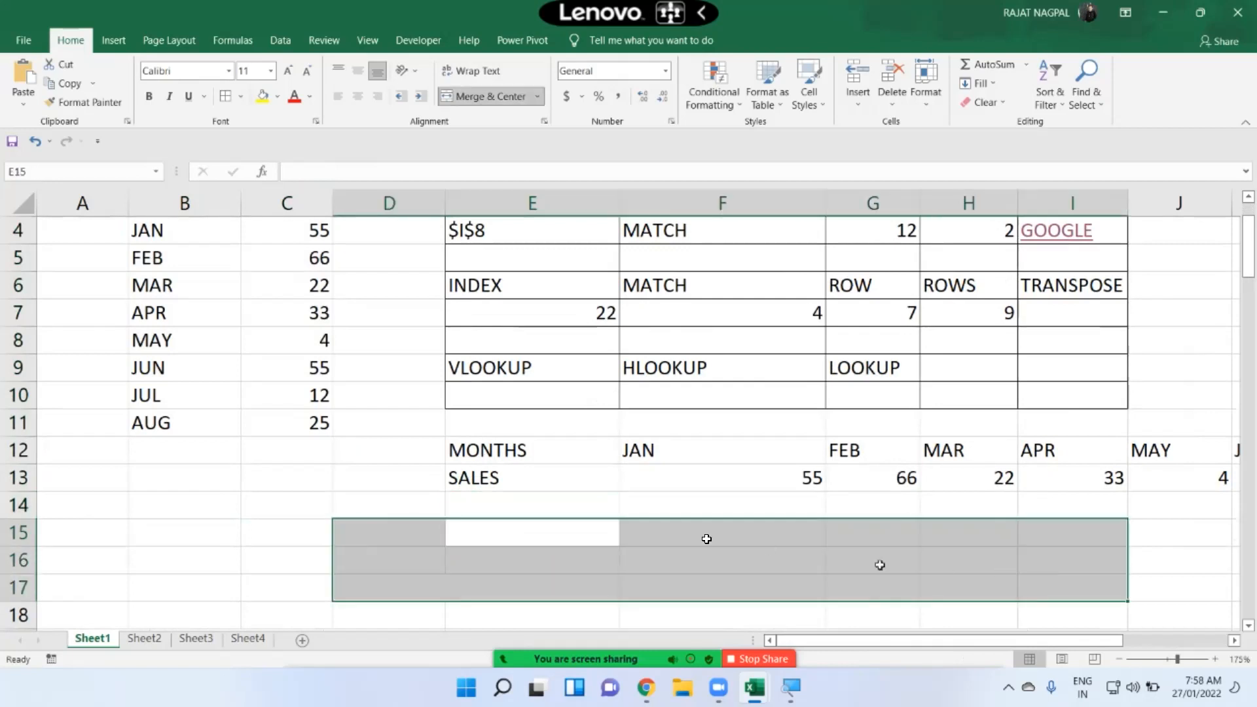
left_click_drag(580, 528, 587, 550)
key("shift+Right")
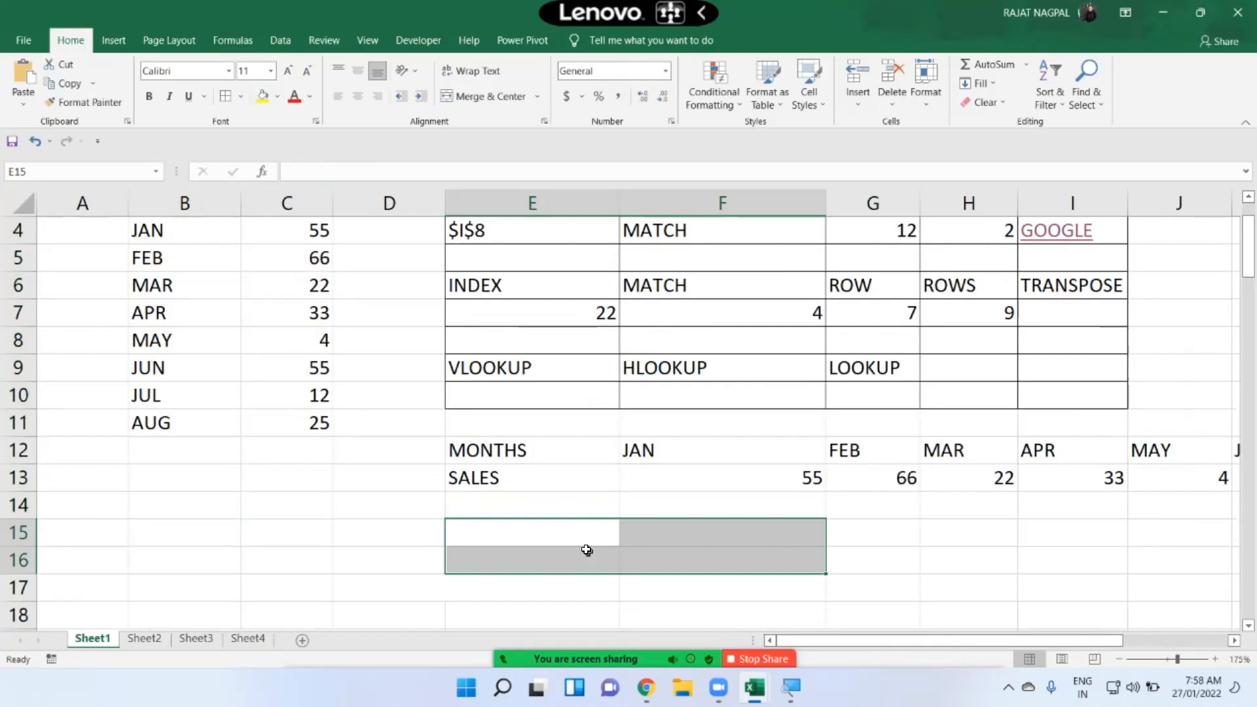
key("shift+Right")
key("shift+Right")
key("shift+Right")
key("shift+Right")
key("shift+Right")
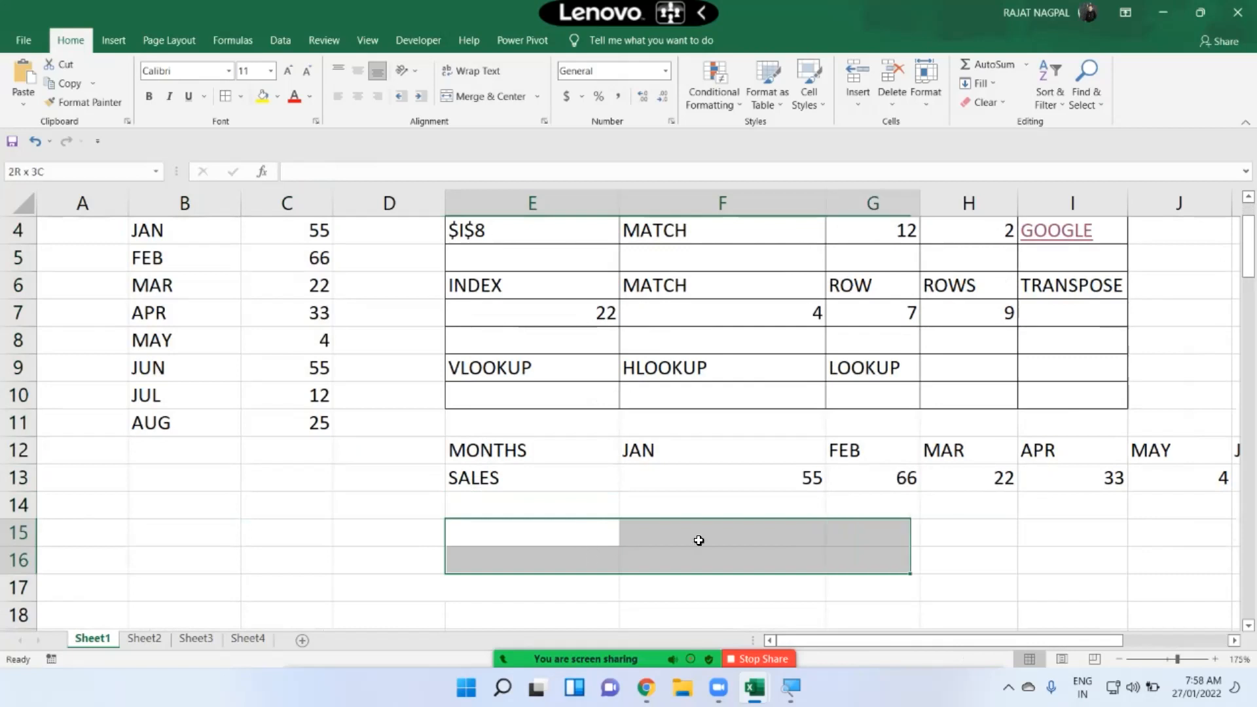
key("shift+Right")
key("shift+Right")
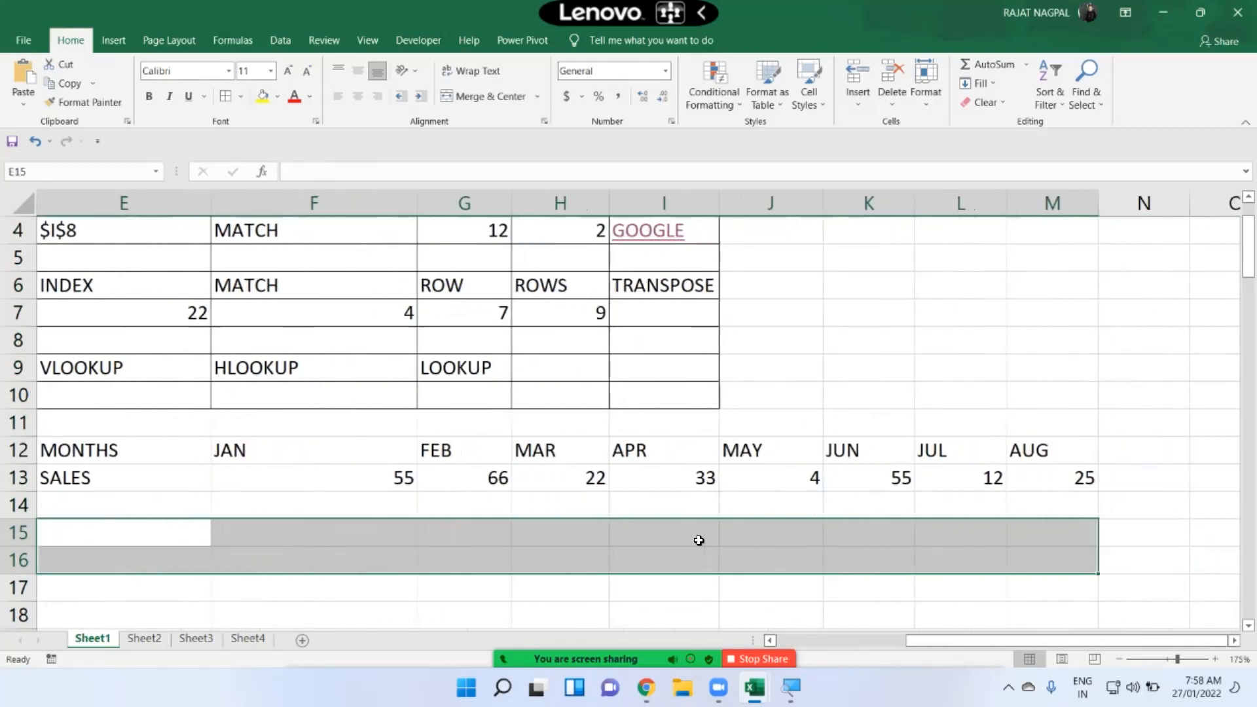
type("=TRA")
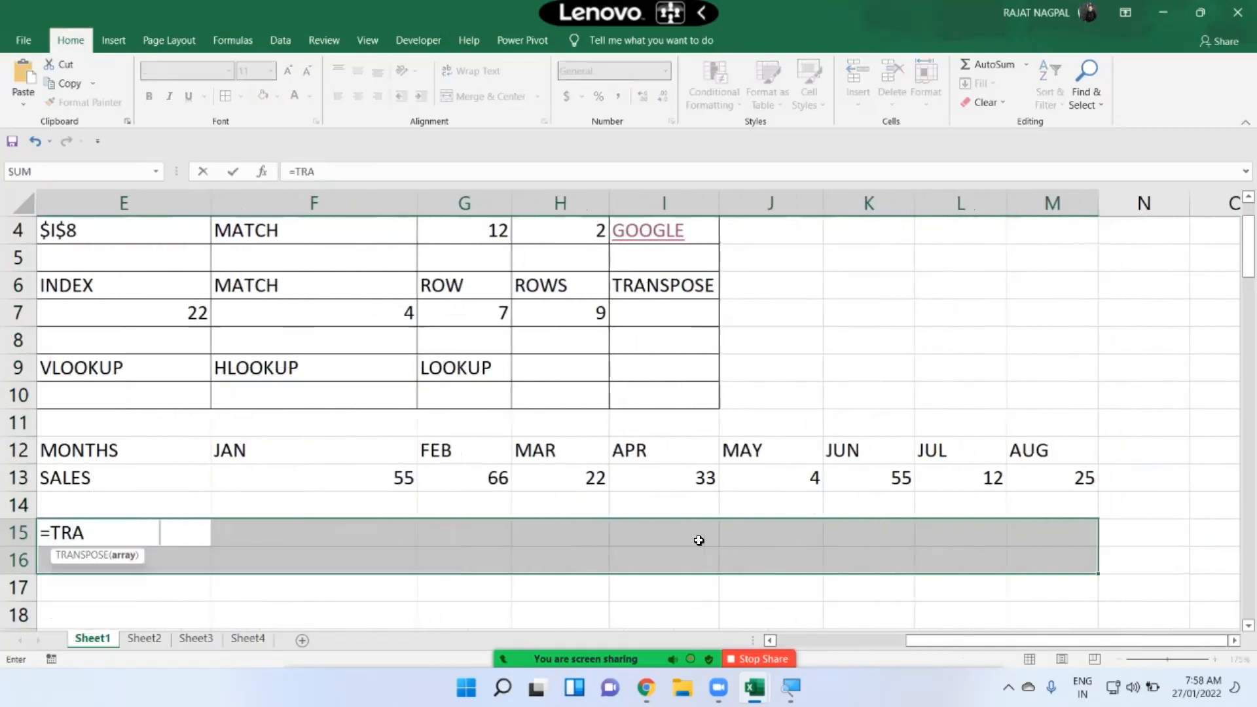
key("Tab")
type("(")
key("BackSpace")
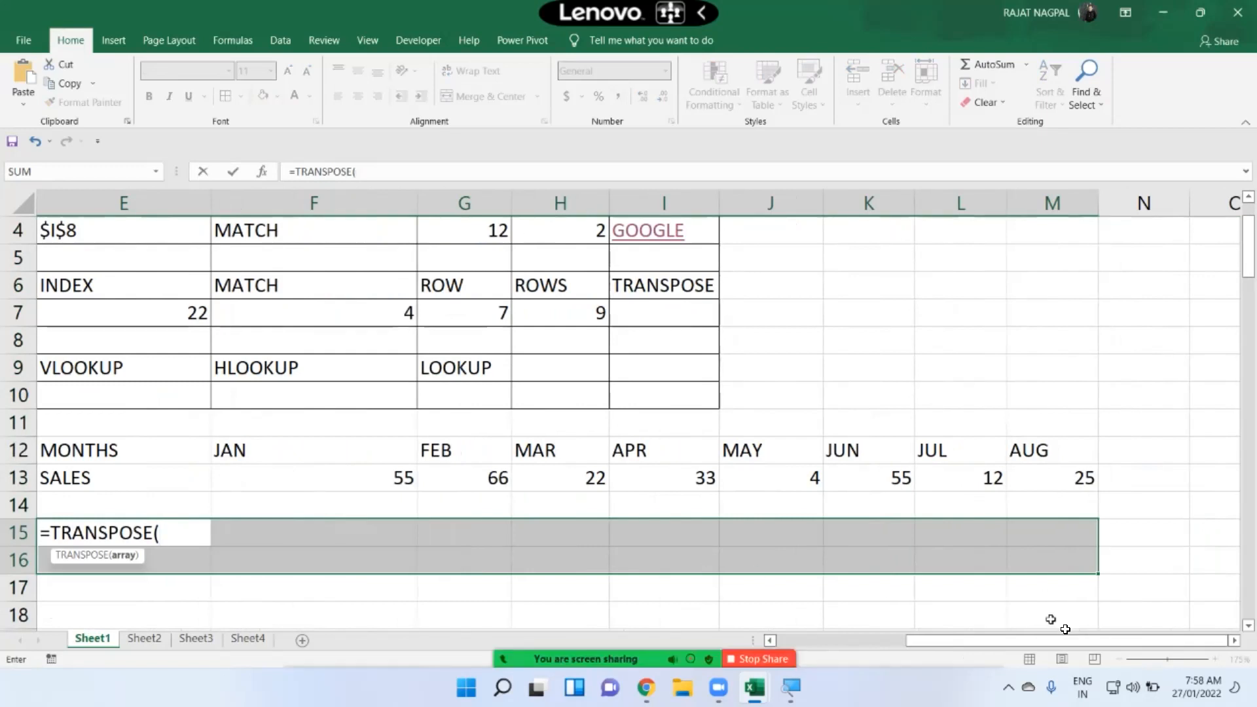
left_click(877, 637)
scroll(142, 247, "up", 1)
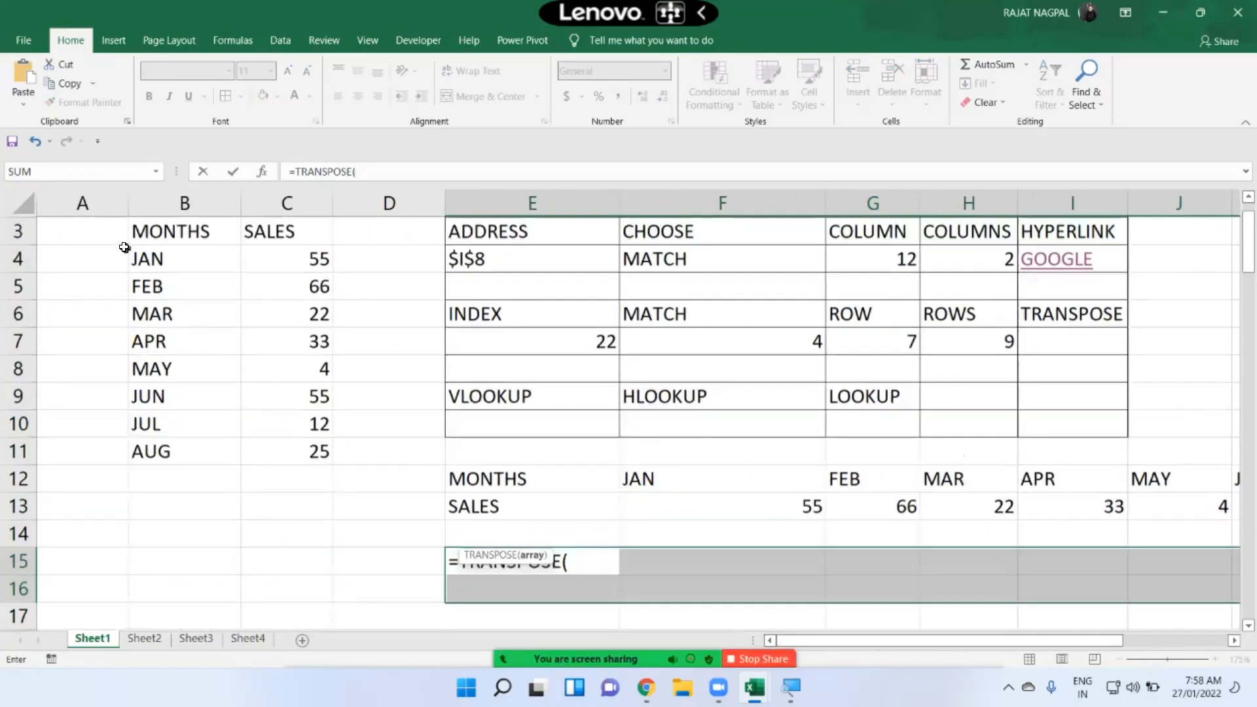
left_click_drag(156, 281, 278, 513)
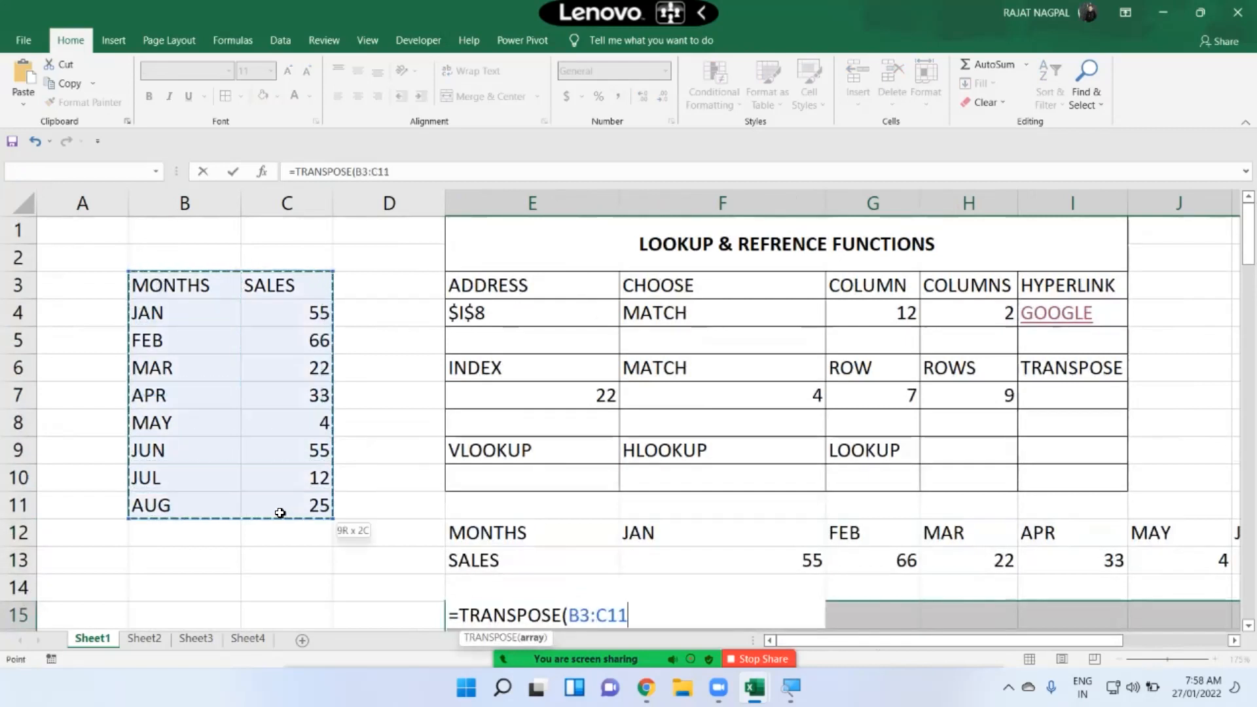
type(")")
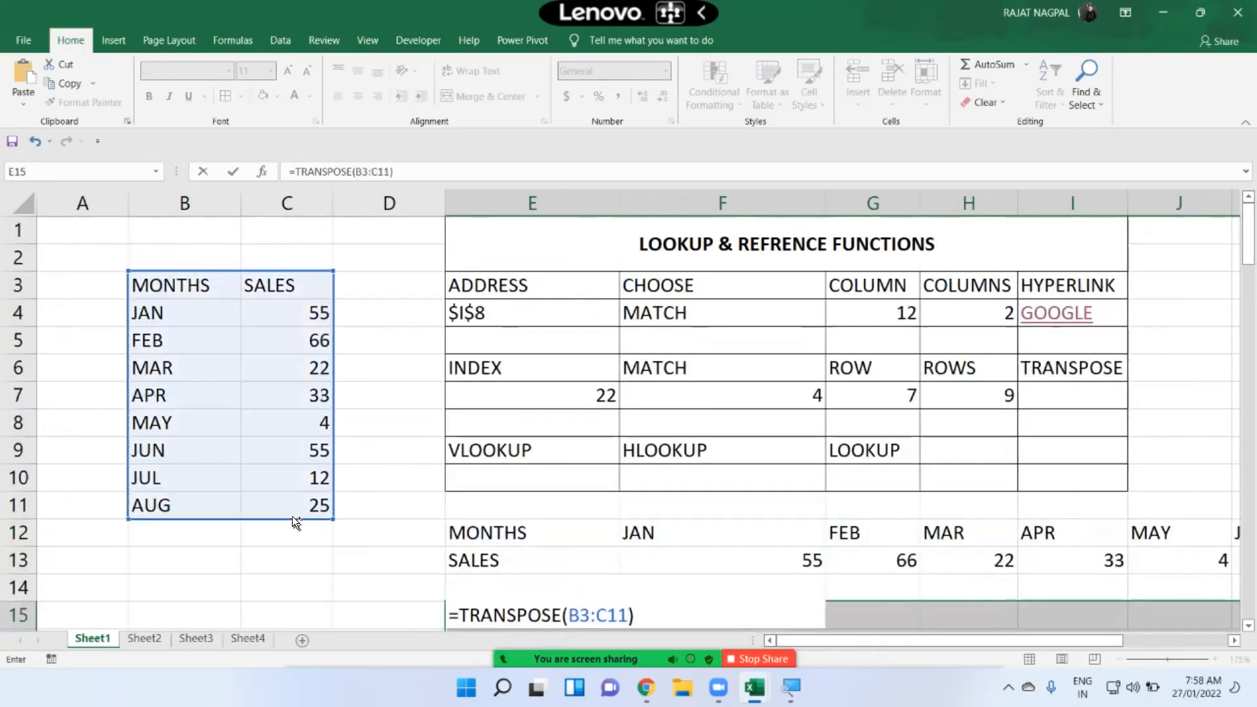
key("ctrl+shift+Return")
Step: Compare the two transposed outputs in rows 12–13 and 15–16
scroll(663, 510, "down", 1)
scroll(663, 509, "down", 2)
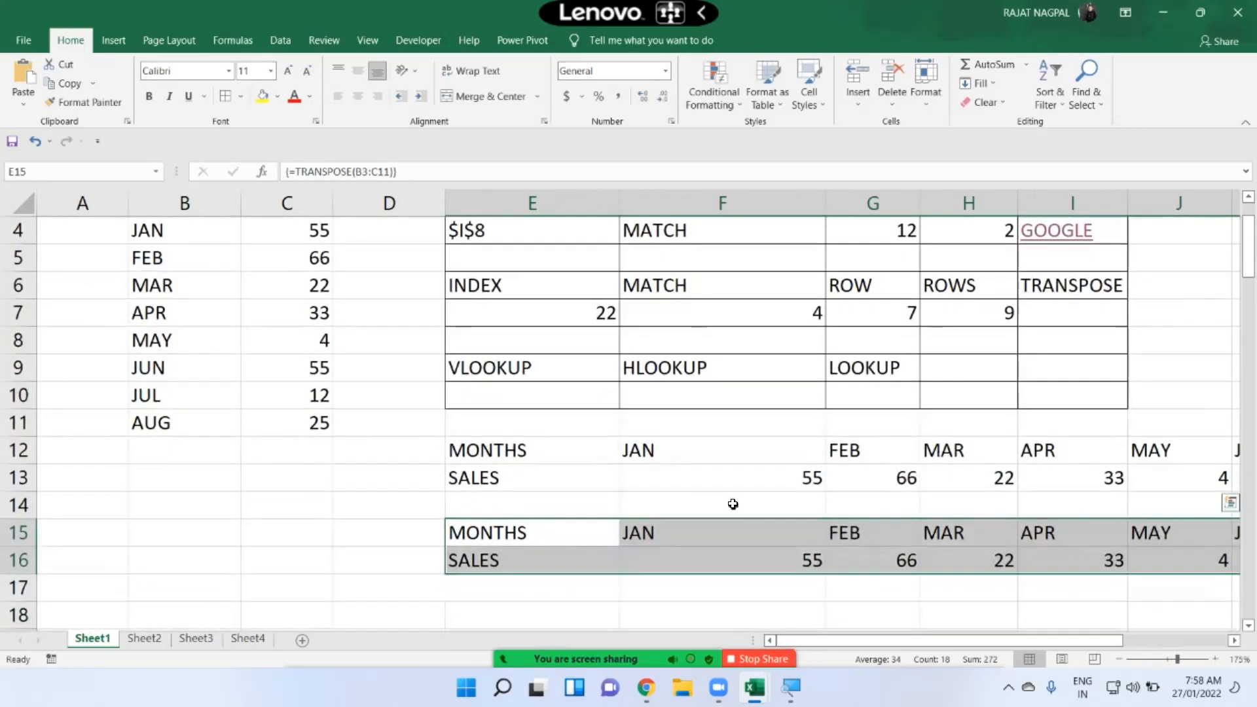
left_click_drag(576, 449, 1054, 478)
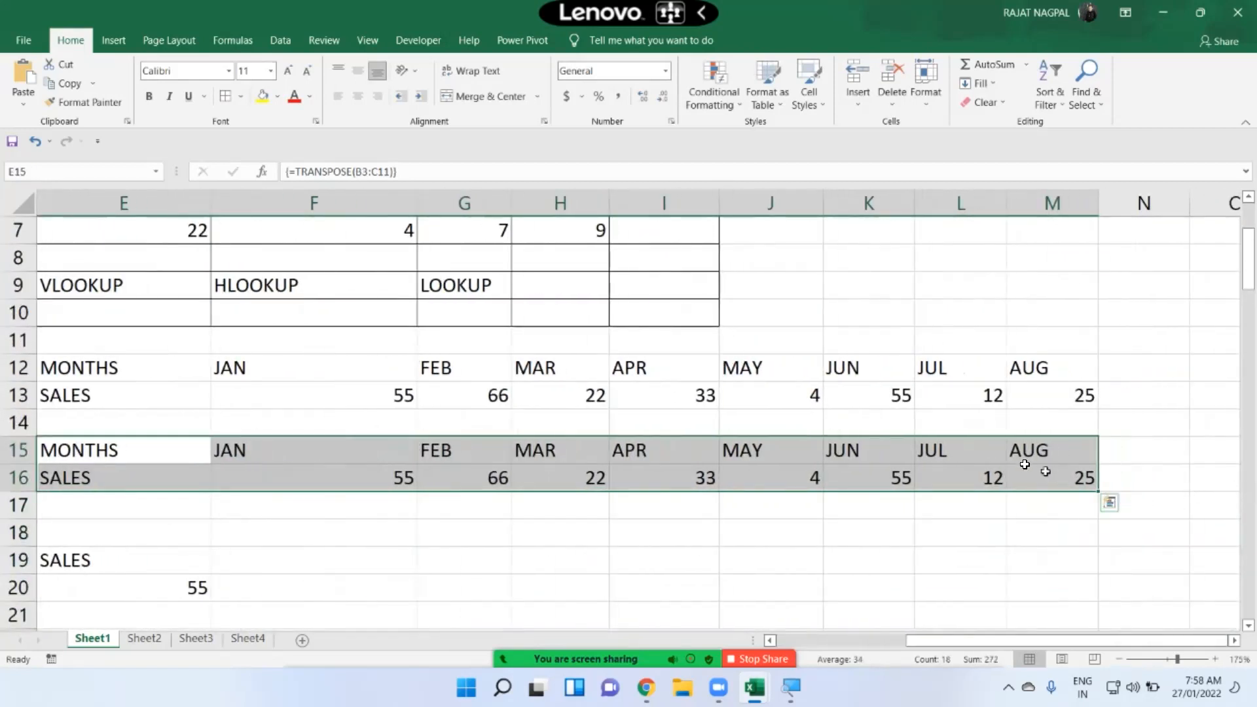
scroll(719, 384, "up", 1)
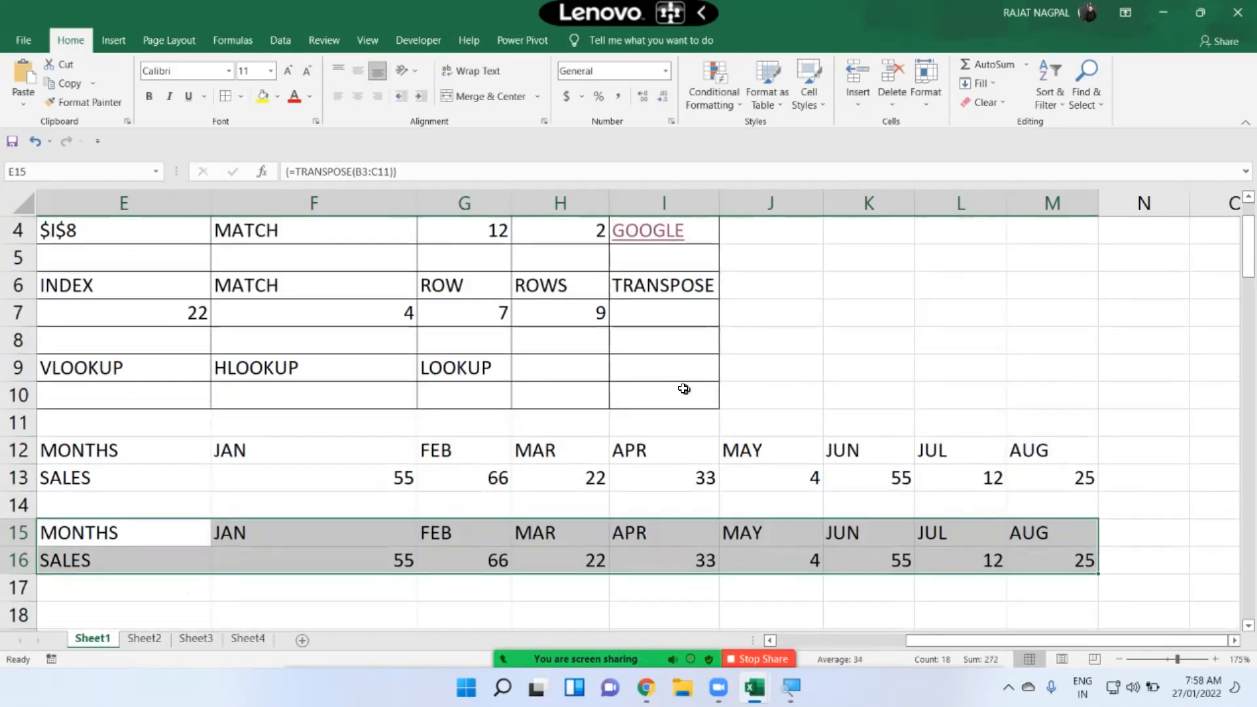
Step: Label cell E11 as TRANSPOSE above the transposed data
left_click(76, 427)
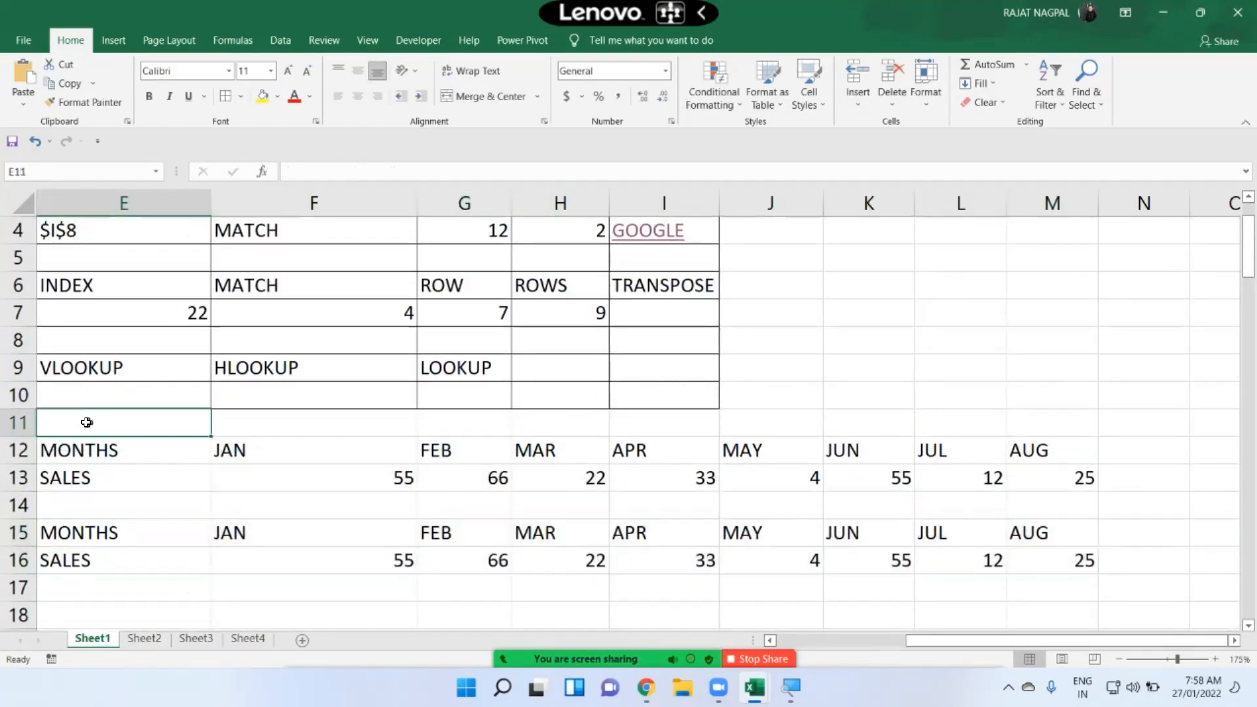
type("TRANSPOSE")
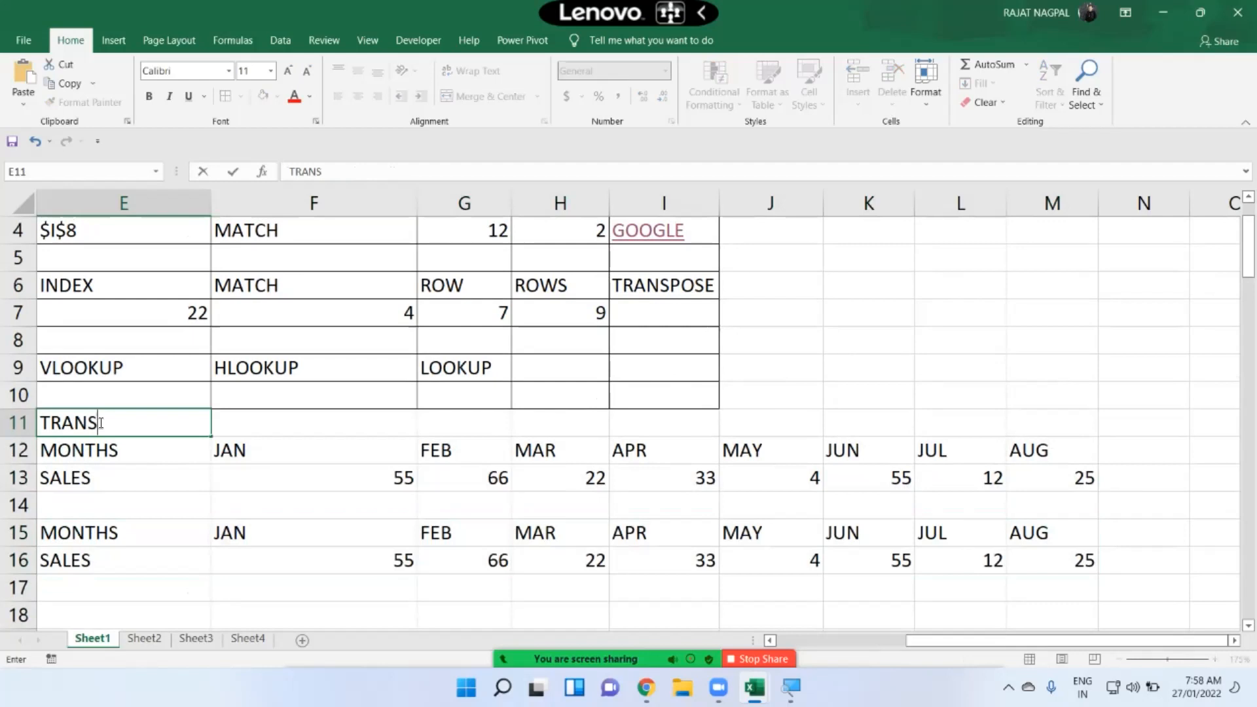
key("Return")
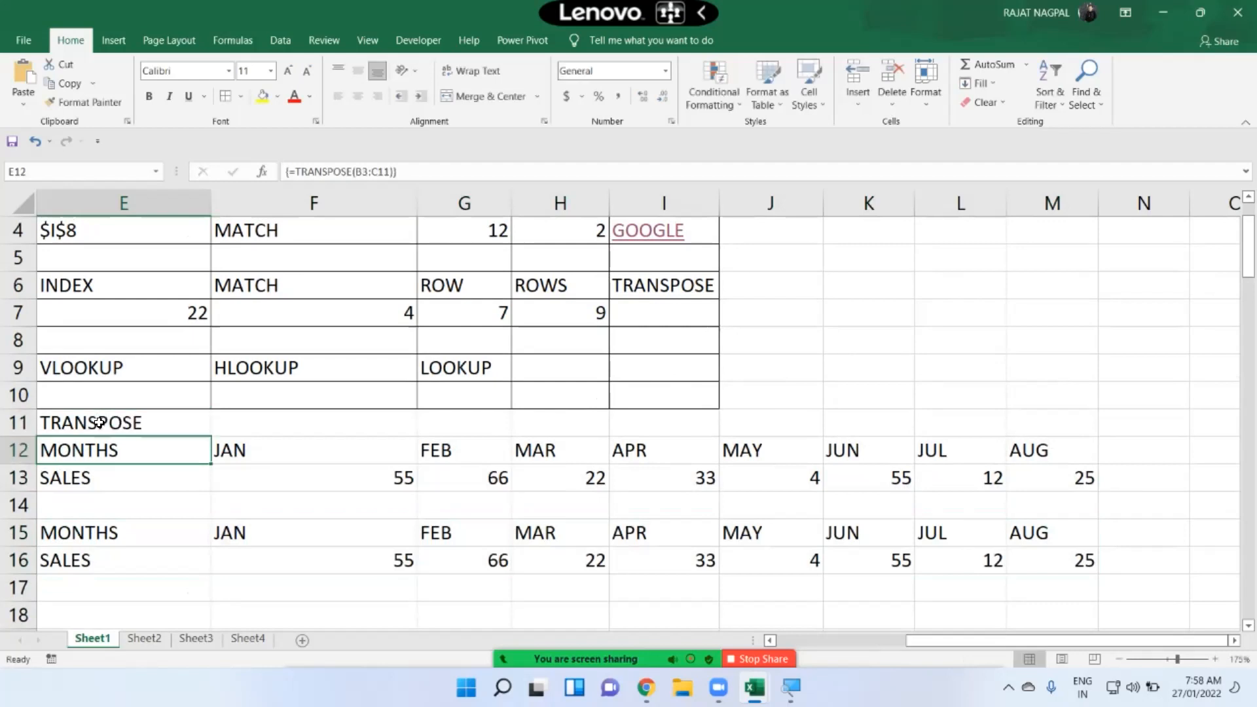
left_click(293, 426)
key("Left")
key("Left")
key("Left")
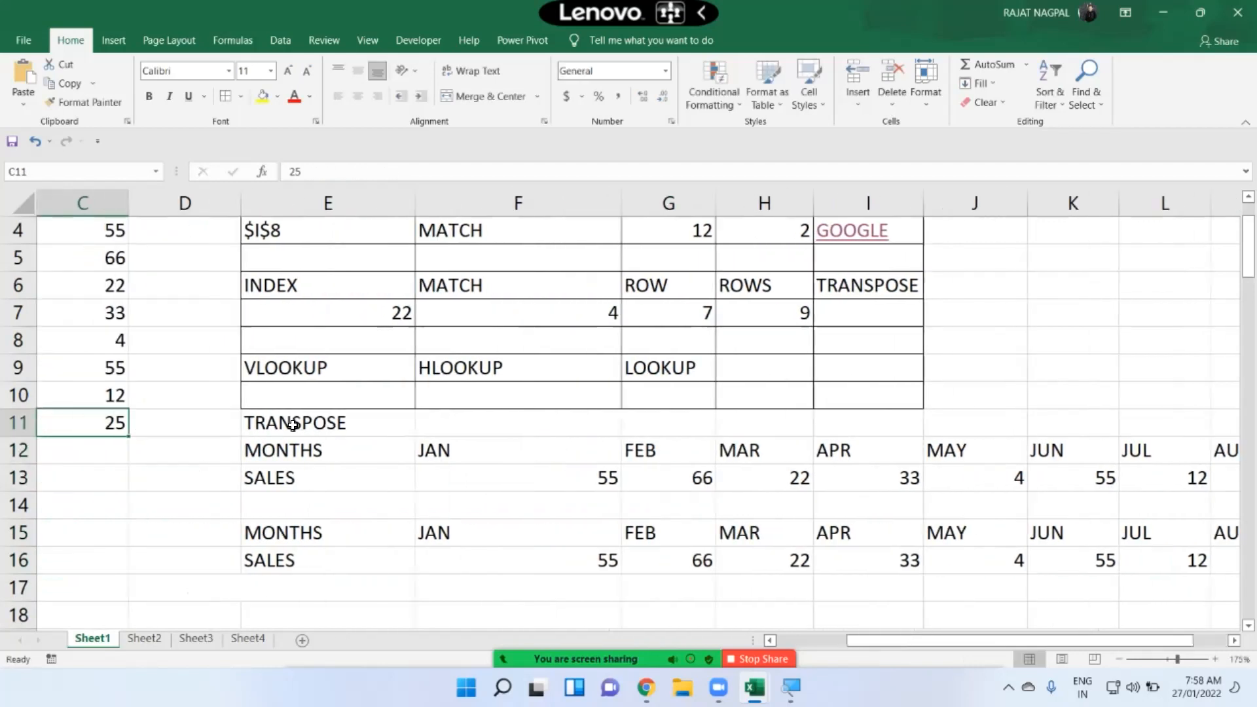
scroll(355, 454, "down", 2)
scroll(355, 454, "down", 1)
scroll(357, 455, "up", 4)
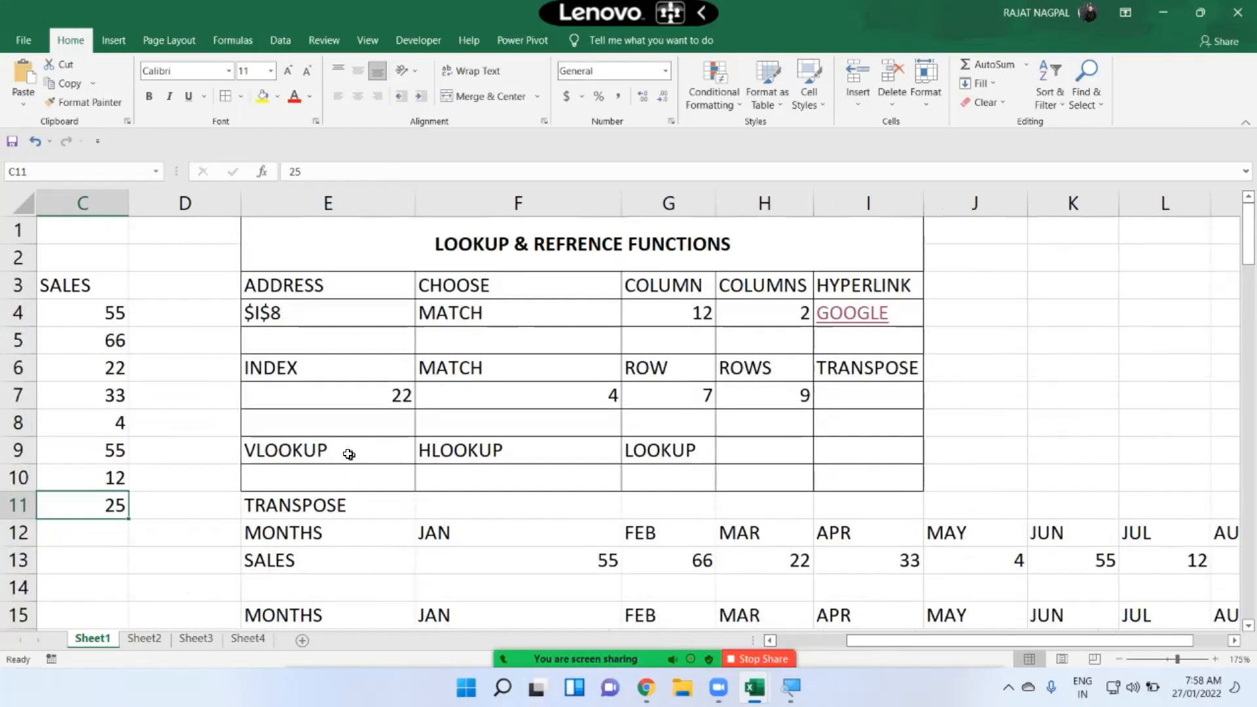
Step: Examine the VLOOKUP, HLOOKUP and LOOKUP headings and the sample lookup tables further down the sheet
left_click_drag(323, 449, 653, 452)
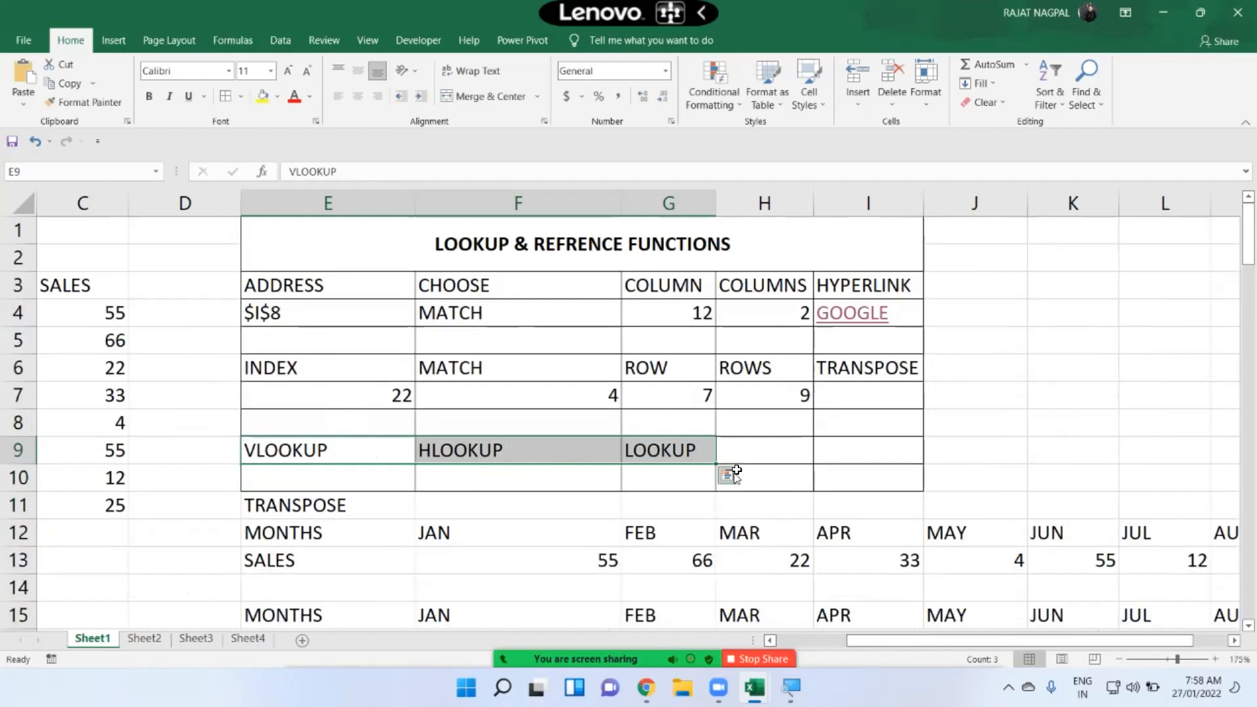
left_click(682, 451)
scroll(679, 393, "down", 1)
scroll(677, 382, "down", 3)
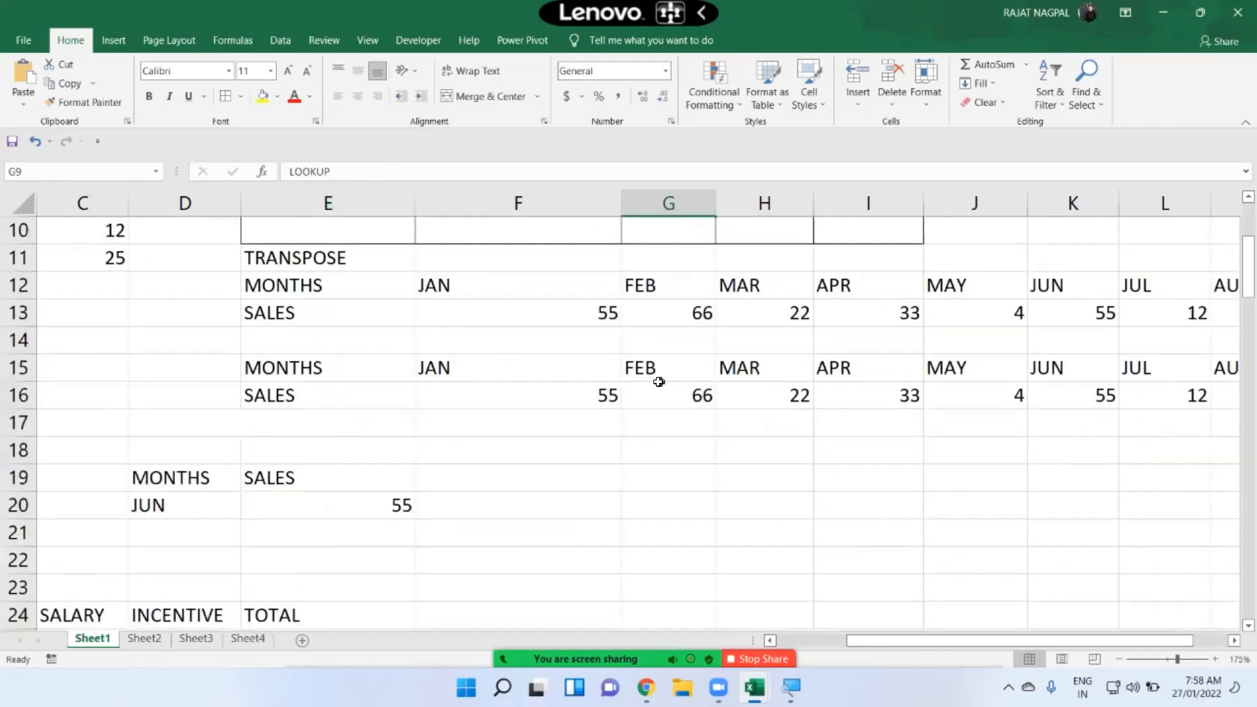
scroll(638, 449, "up", 4)
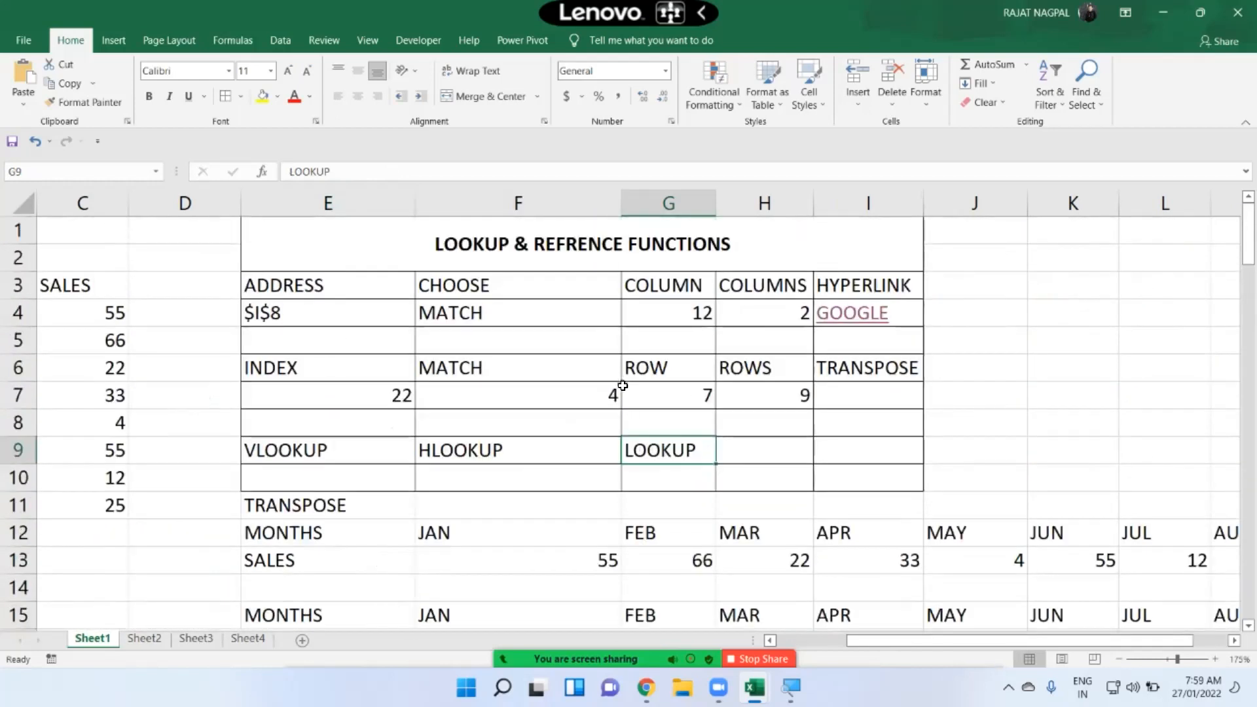
left_click(770, 640)
left_click(771, 640)
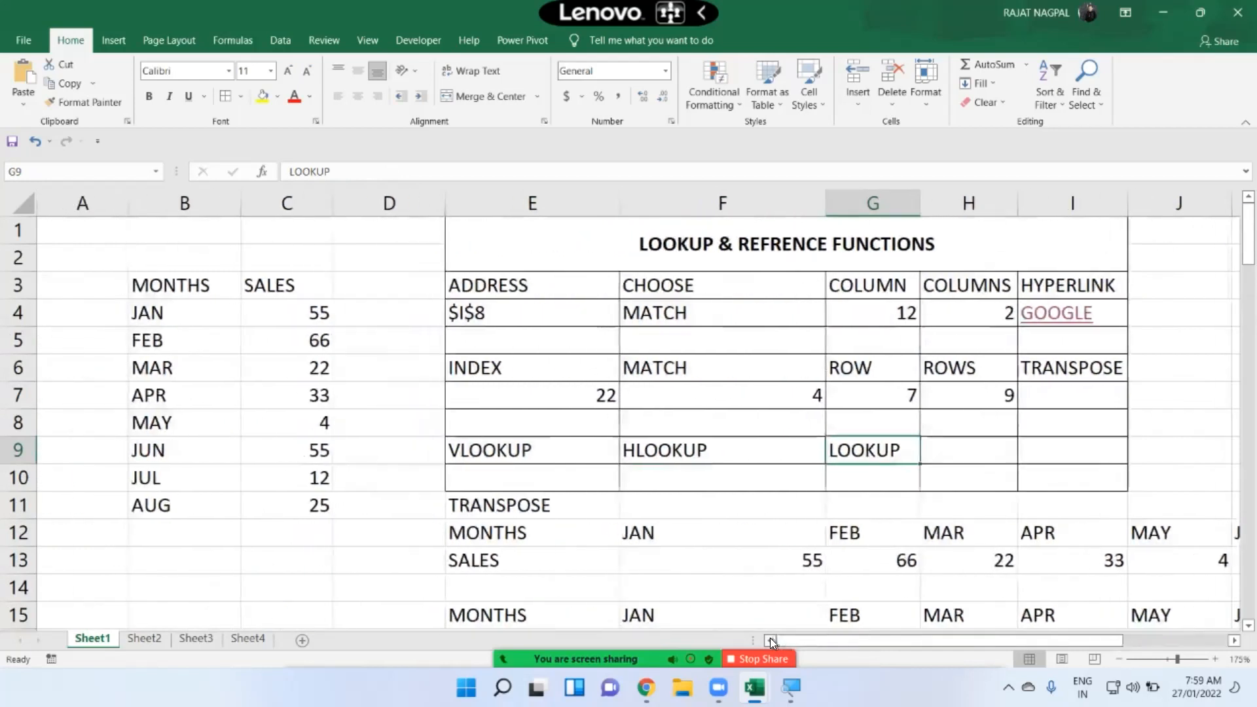
scroll(637, 487, "down", 3)
scroll(637, 487, "down", 2)
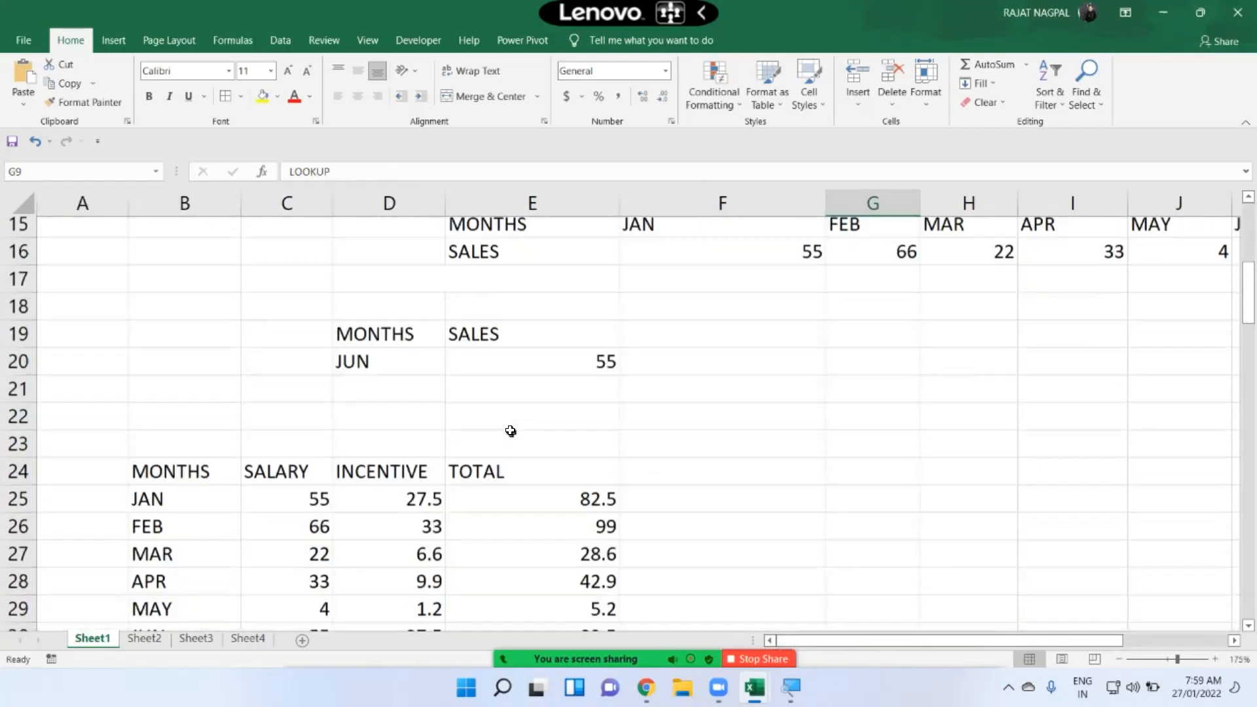
Step: Clear the LOOKUP formula from cell E20 under the SALES lookup heading
left_click(529, 333)
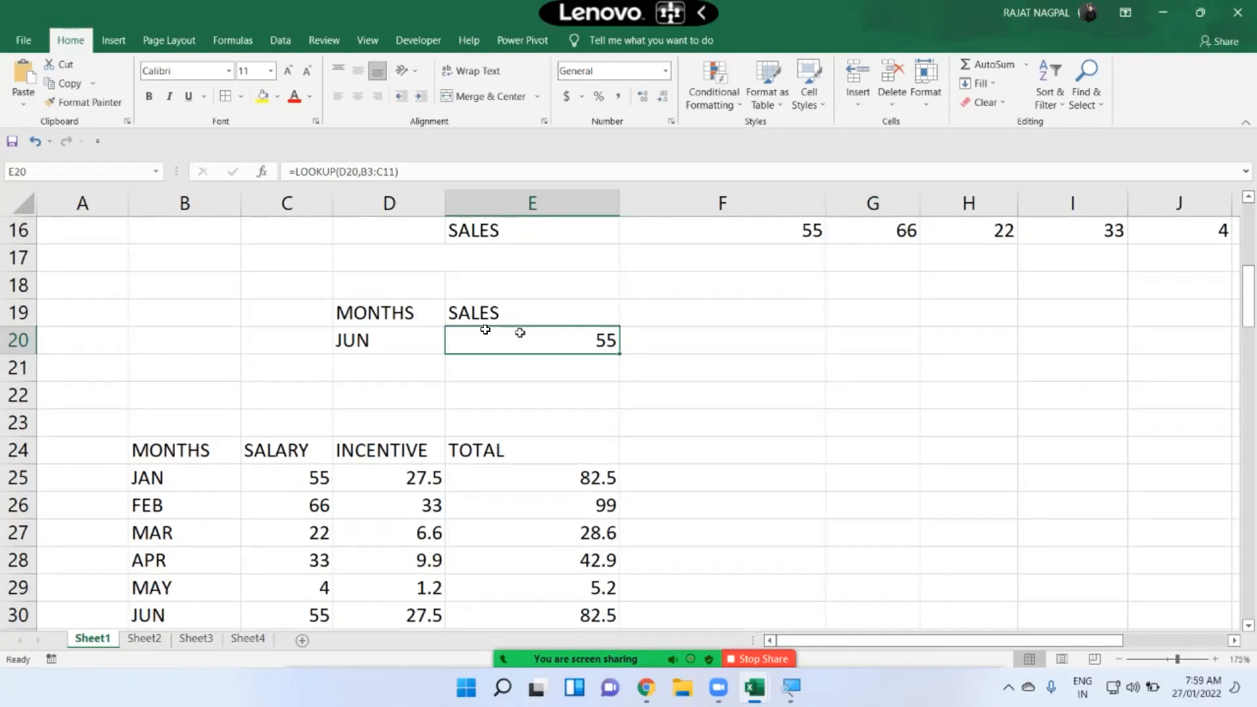
key("Delete")
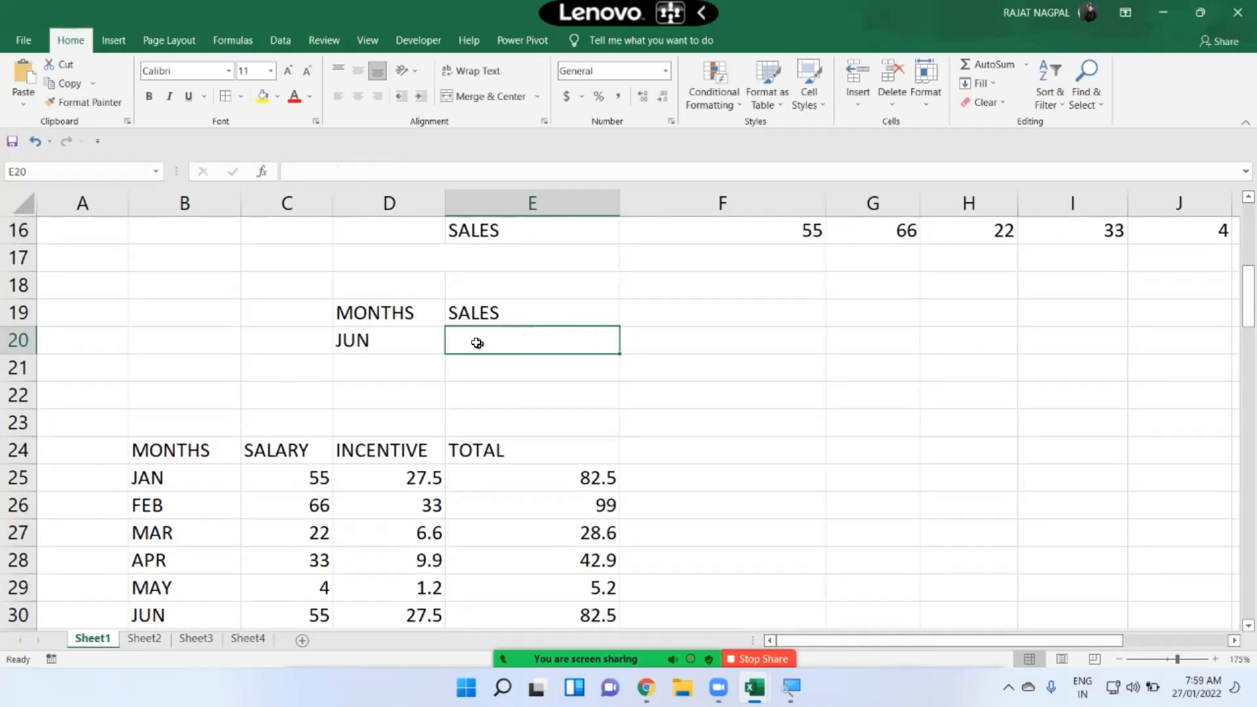
left_click(398, 318)
scroll(307, 369, "up", 2)
scroll(290, 372, "up", 2)
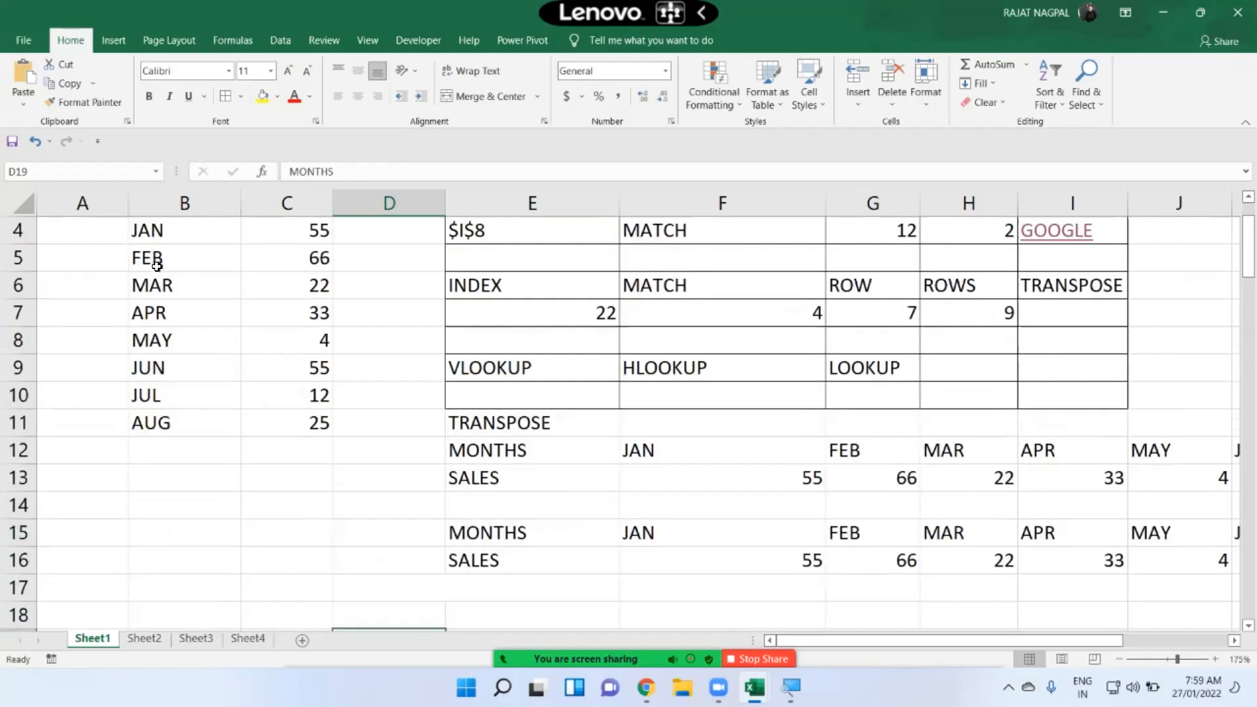
Step: Select the month and sales columns of the source table to review them
scroll(158, 265, "up", 1)
left_click_drag(163, 312, 190, 477)
left_click_drag(295, 313, 307, 479)
scroll(308, 474, "down", 2)
scroll(307, 474, "down", 2)
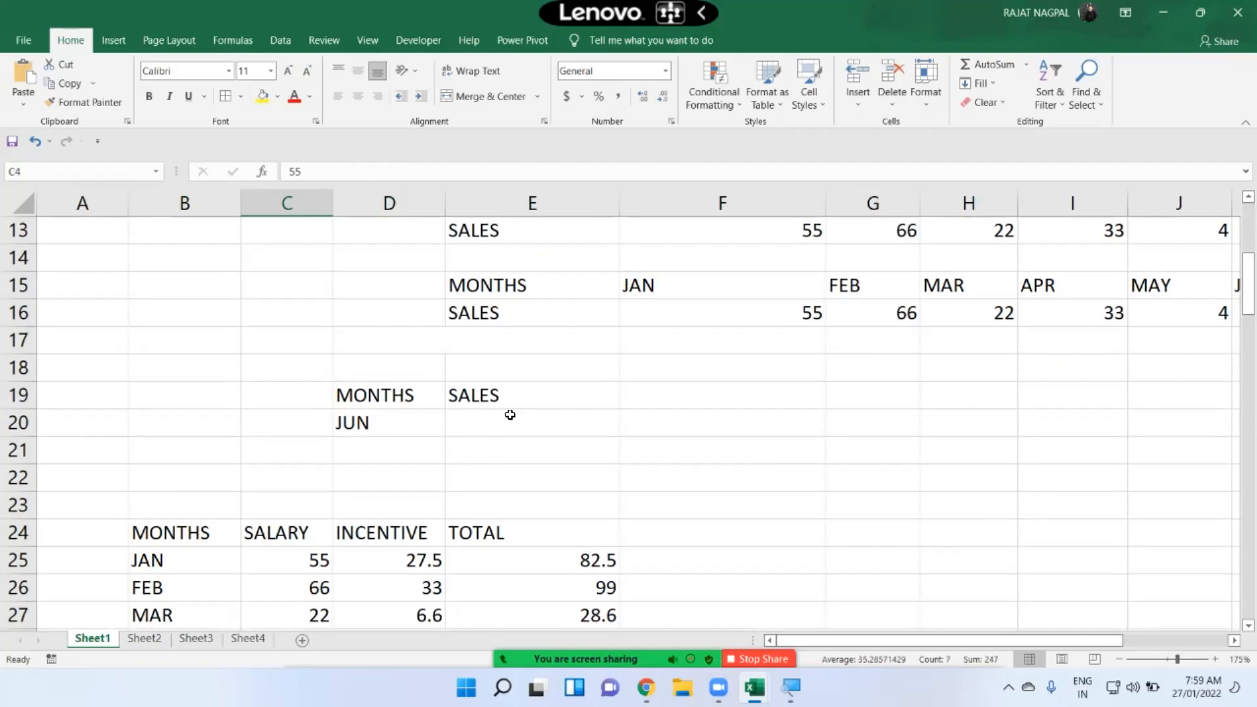
left_click(558, 414)
type("=LOOUP")
key("BackSpace")
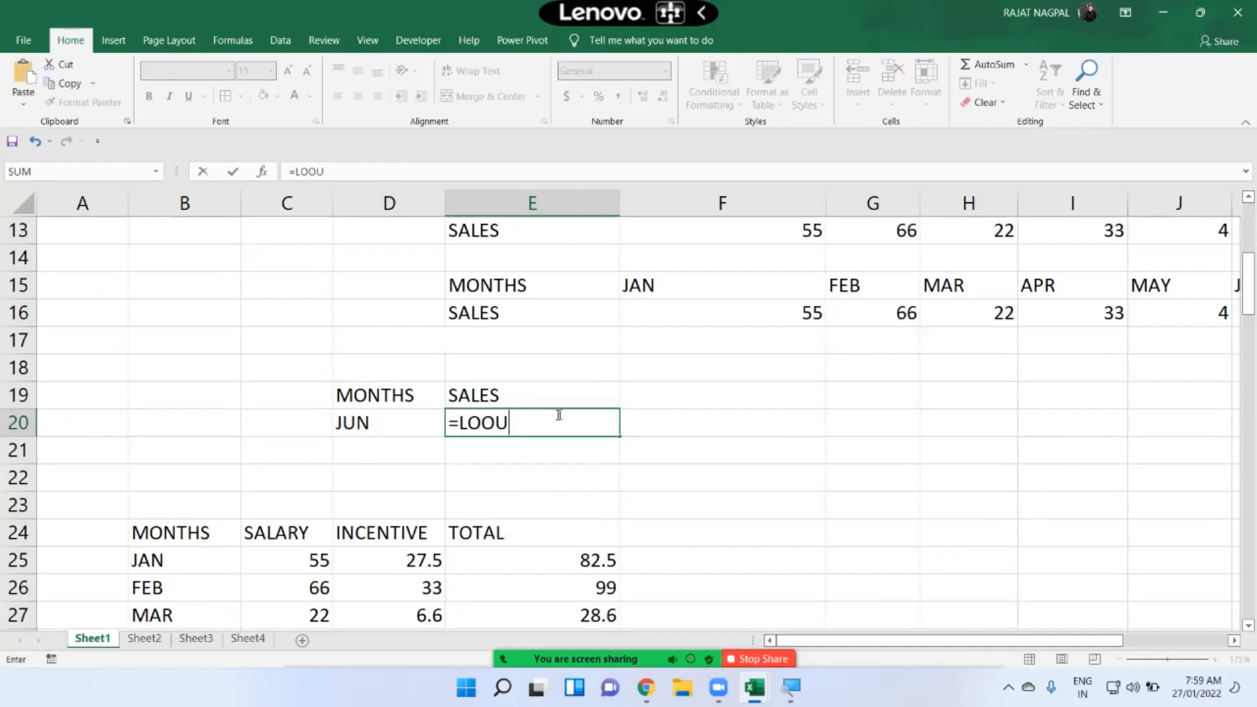
key("BackSpace")
type("KUP(")
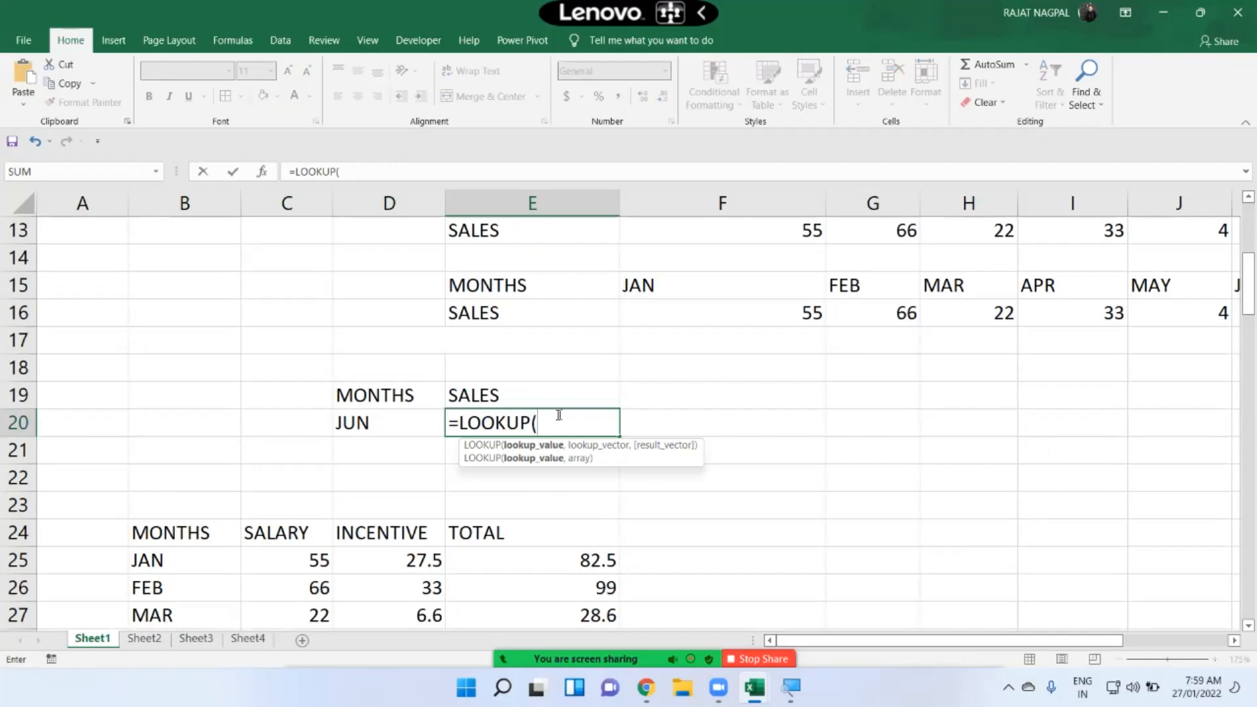
key("Escape")
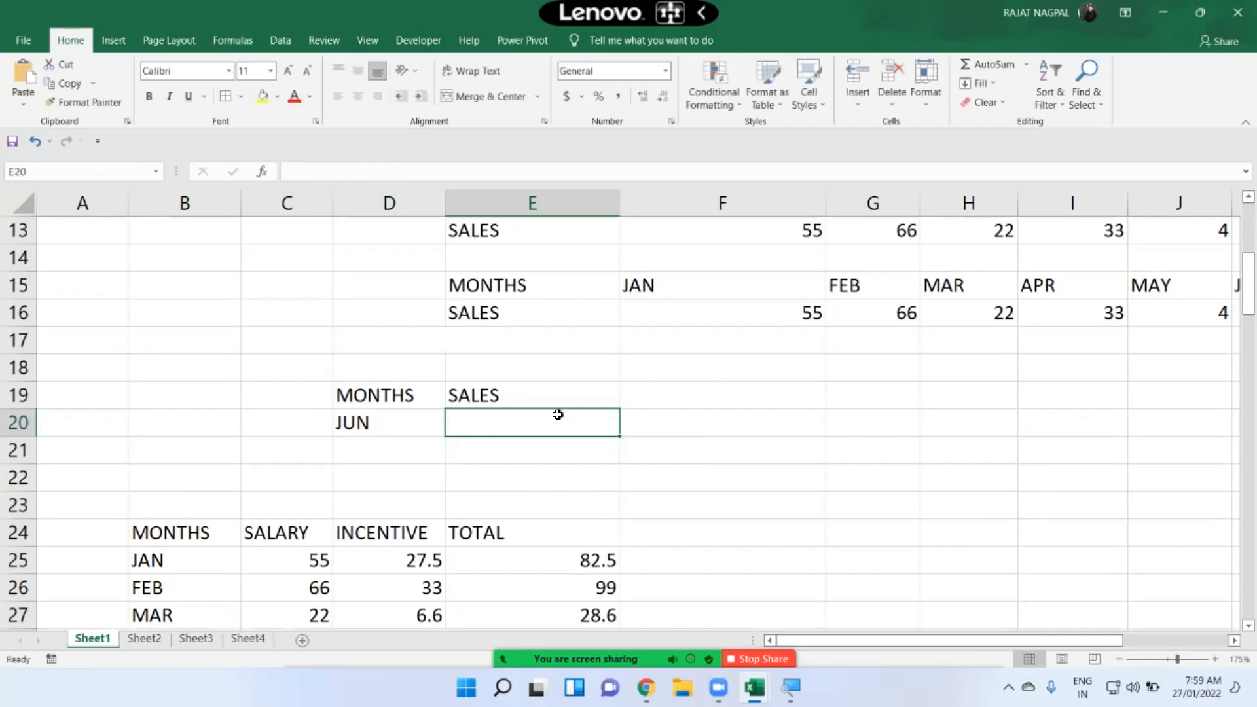
Step: Enter =LOOKUP(D20,B3:C11) in cell E20 to return the sales for the month in D20
left_click_drag(384, 395, 468, 391)
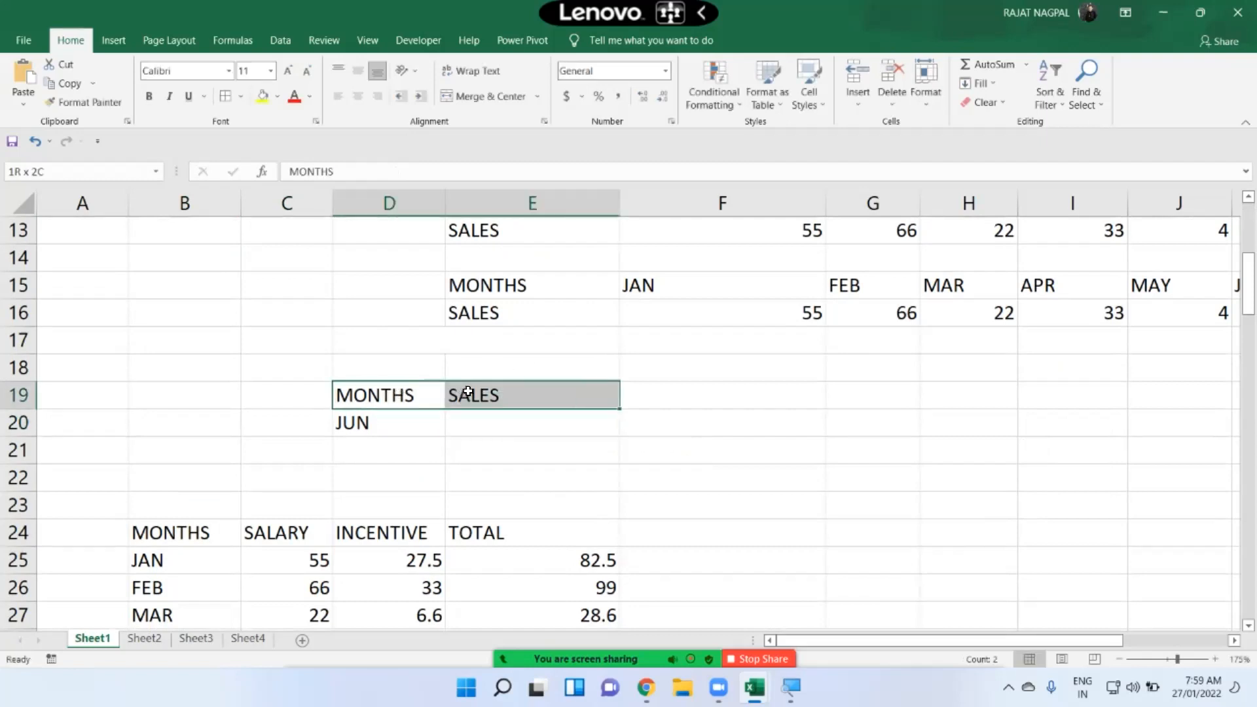
left_click(359, 421)
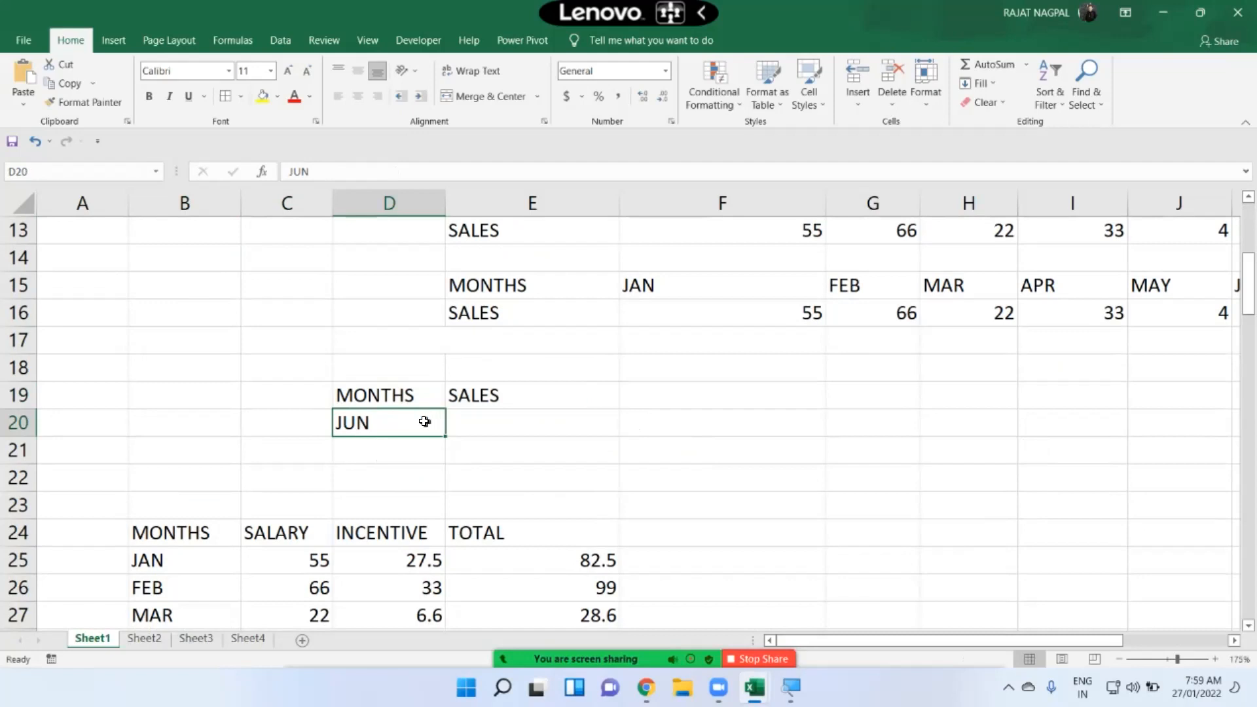
left_click(490, 421)
type("=")
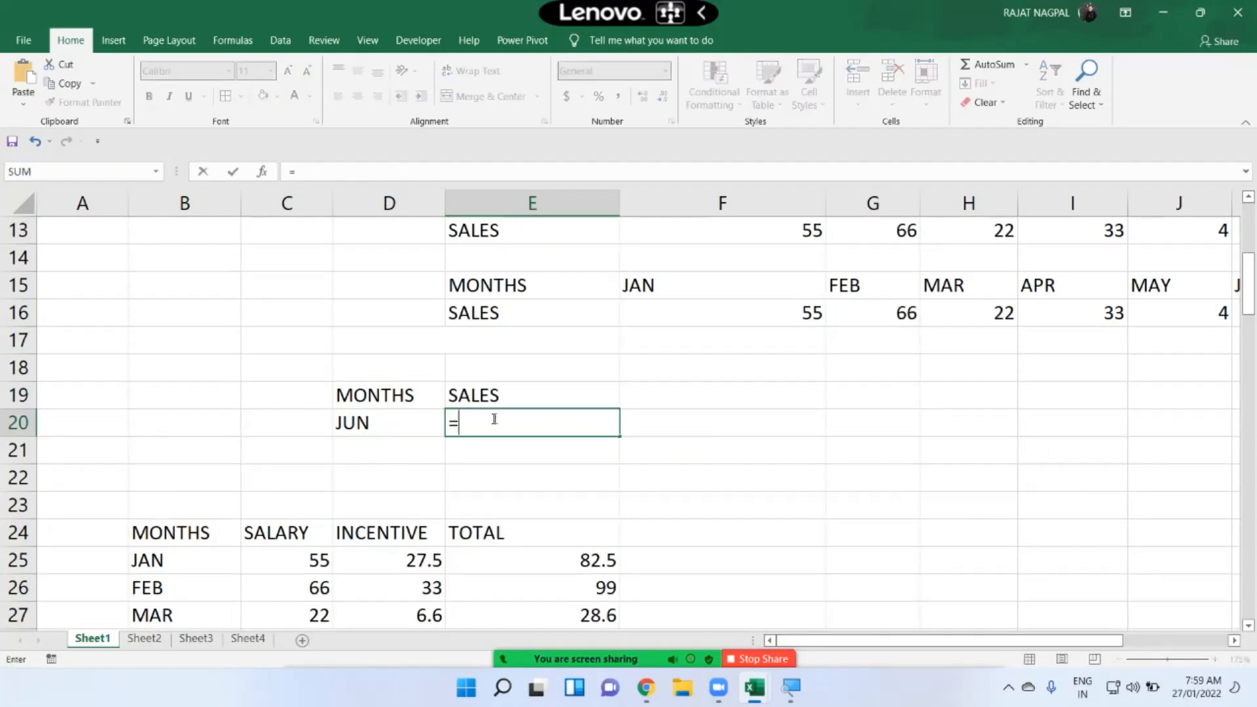
type("LOOKUP")
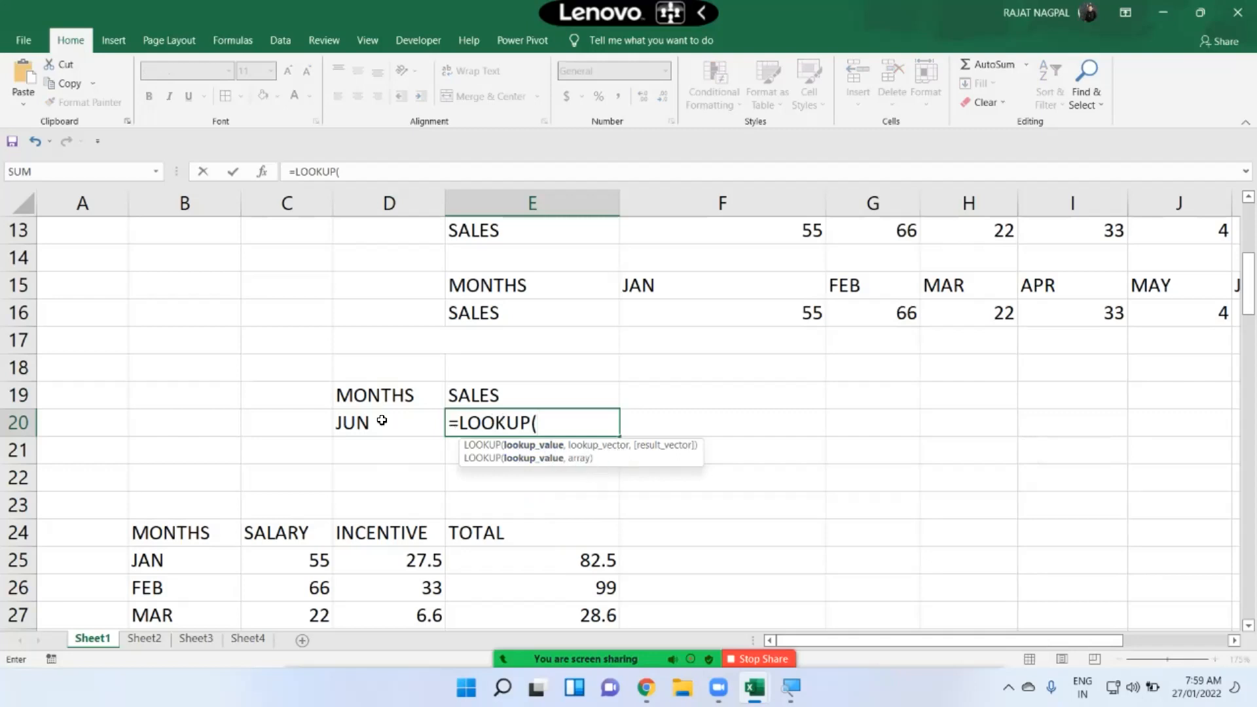
left_click(432, 429)
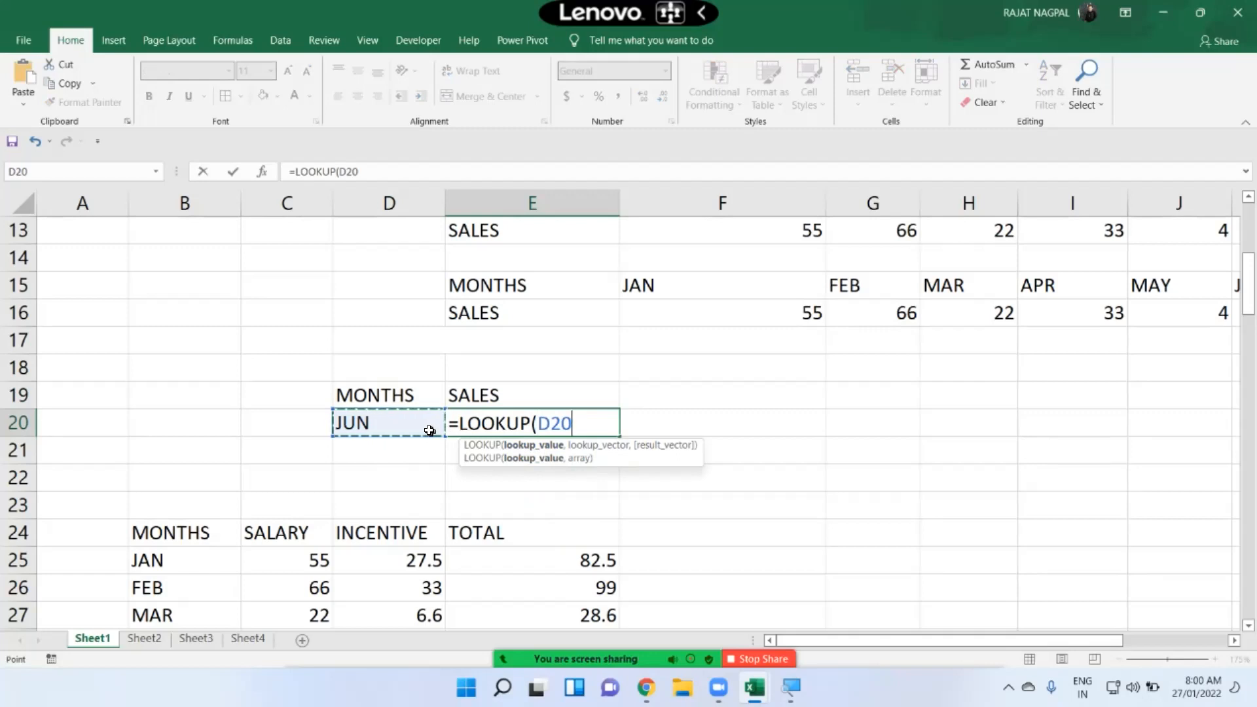
type(",")
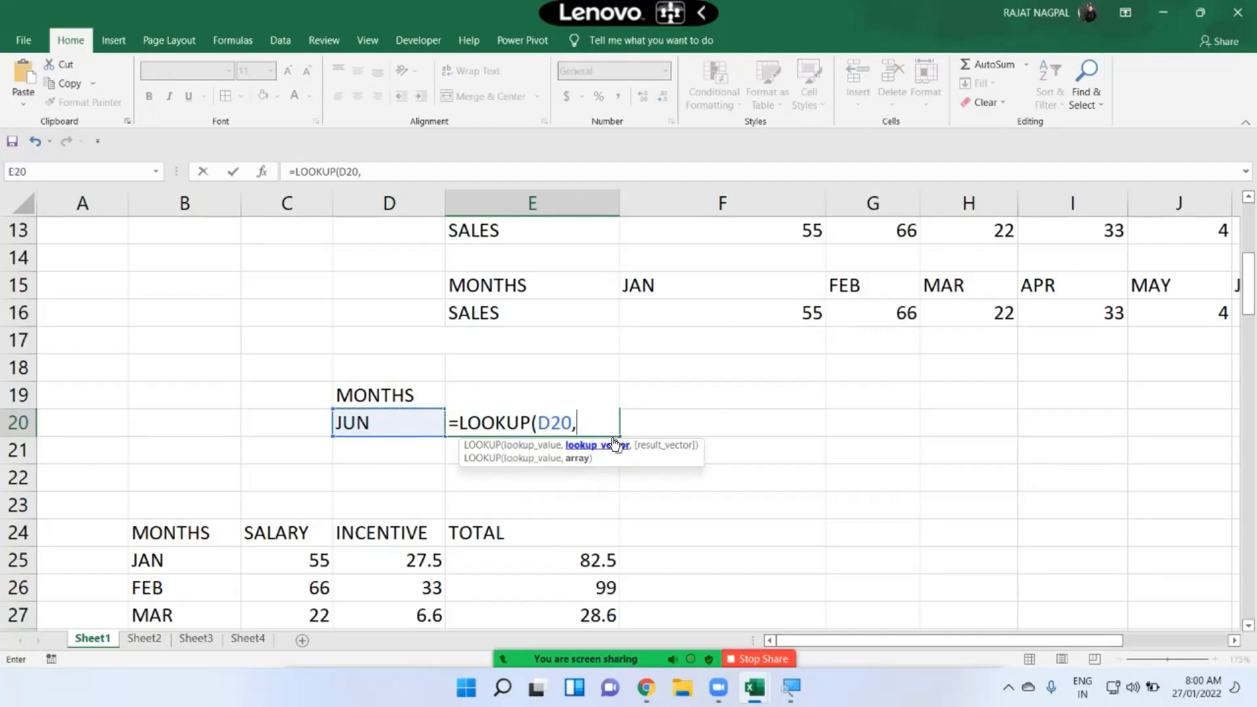
scroll(392, 441, "up", 4)
left_click_drag(196, 285, 286, 514)
scroll(337, 491, "down", 3)
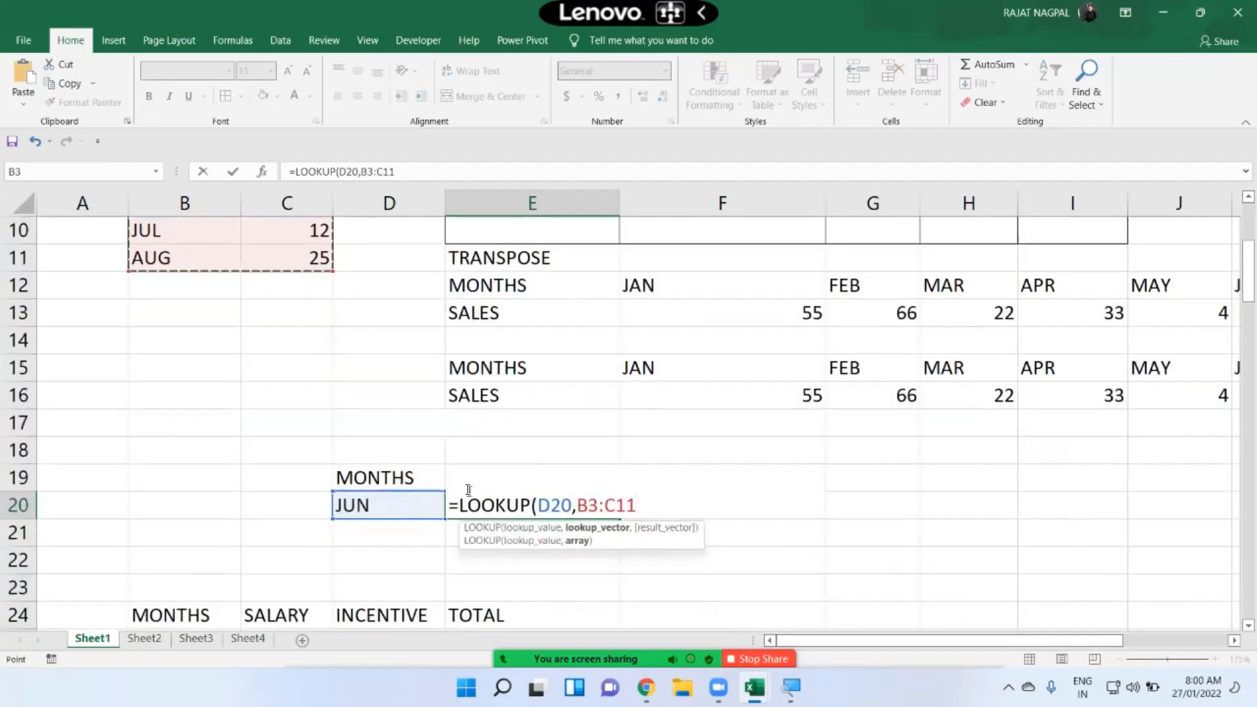
type(")")
key("Return")
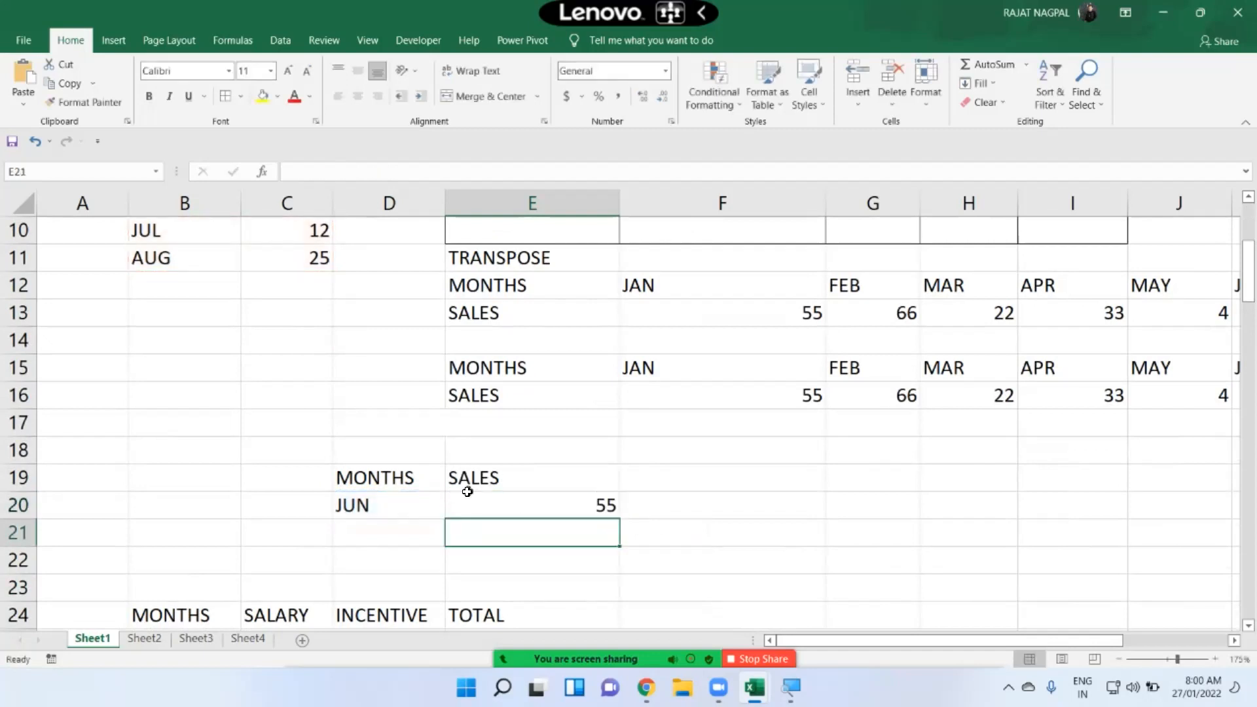
Step: Test the LOOKUP by entering JAN, FEB and MAR in turn as the month in cell D20
scroll(467, 502, "up", 1)
scroll(469, 503, "down", 1)
scroll(337, 359, "up", 1)
left_click(209, 294)
left_click_drag(256, 294, 294, 292)
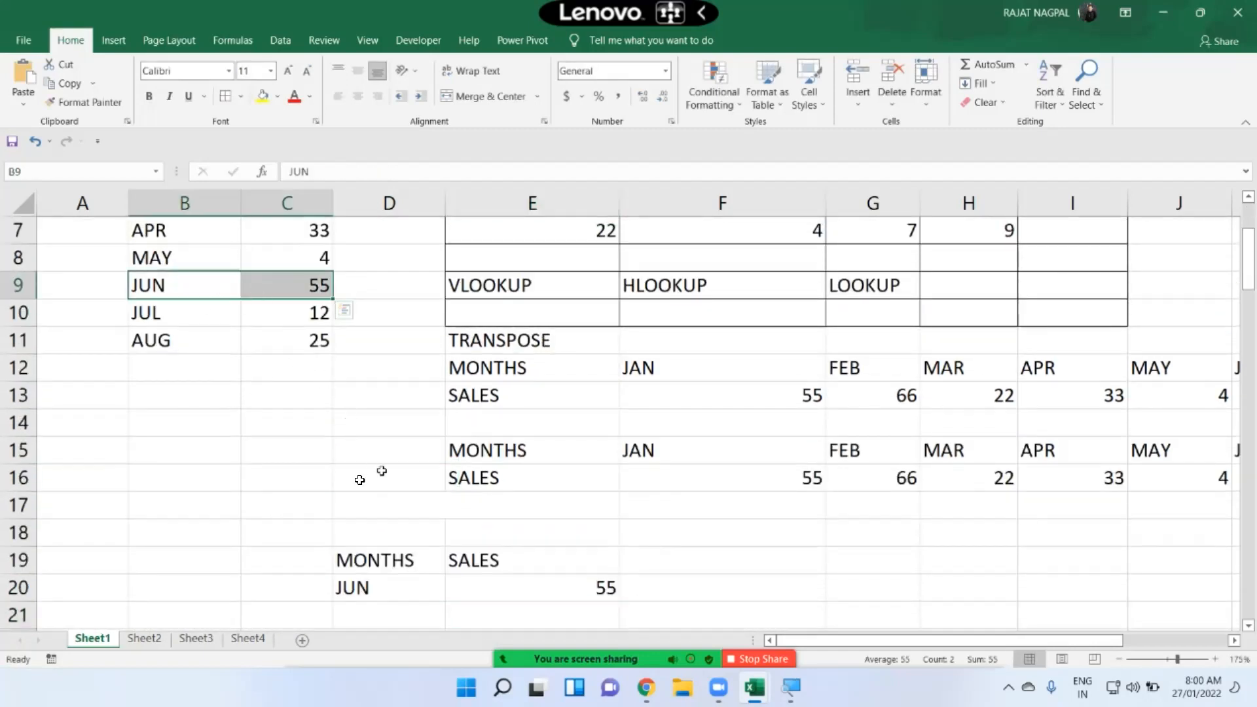
left_click(417, 584)
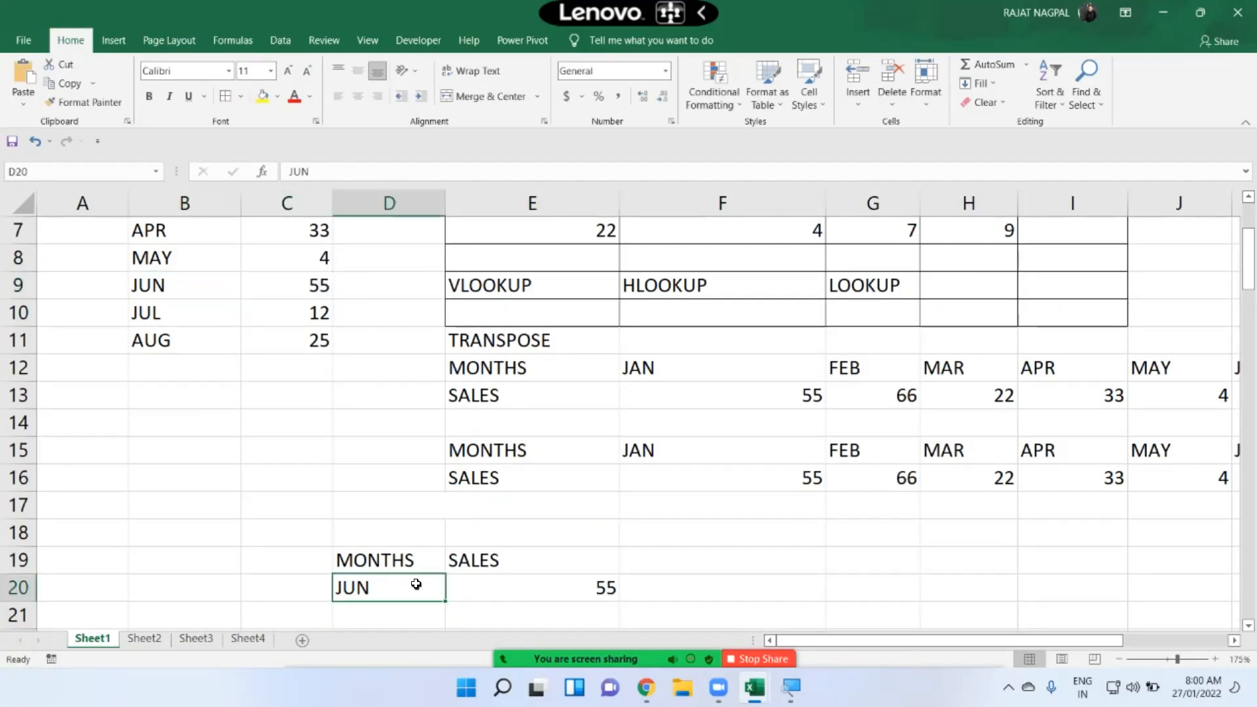
type("JAN")
key("Return")
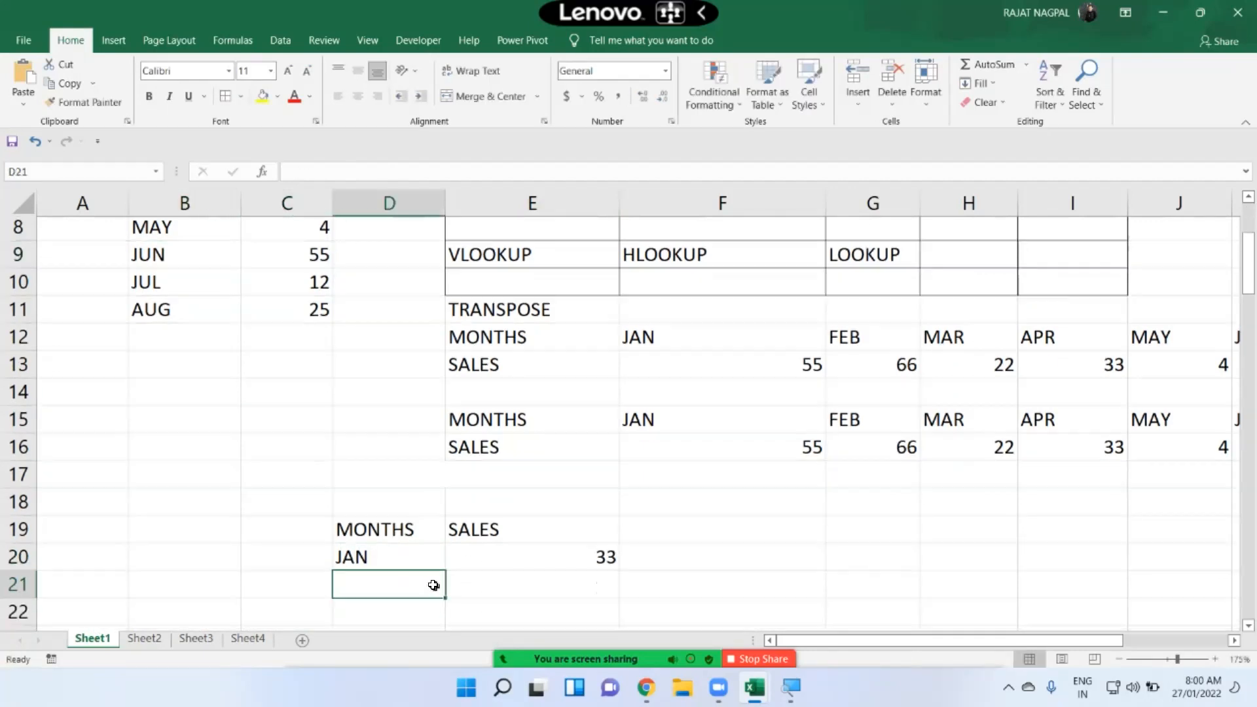
scroll(433, 584, "down", 2)
left_click(365, 418)
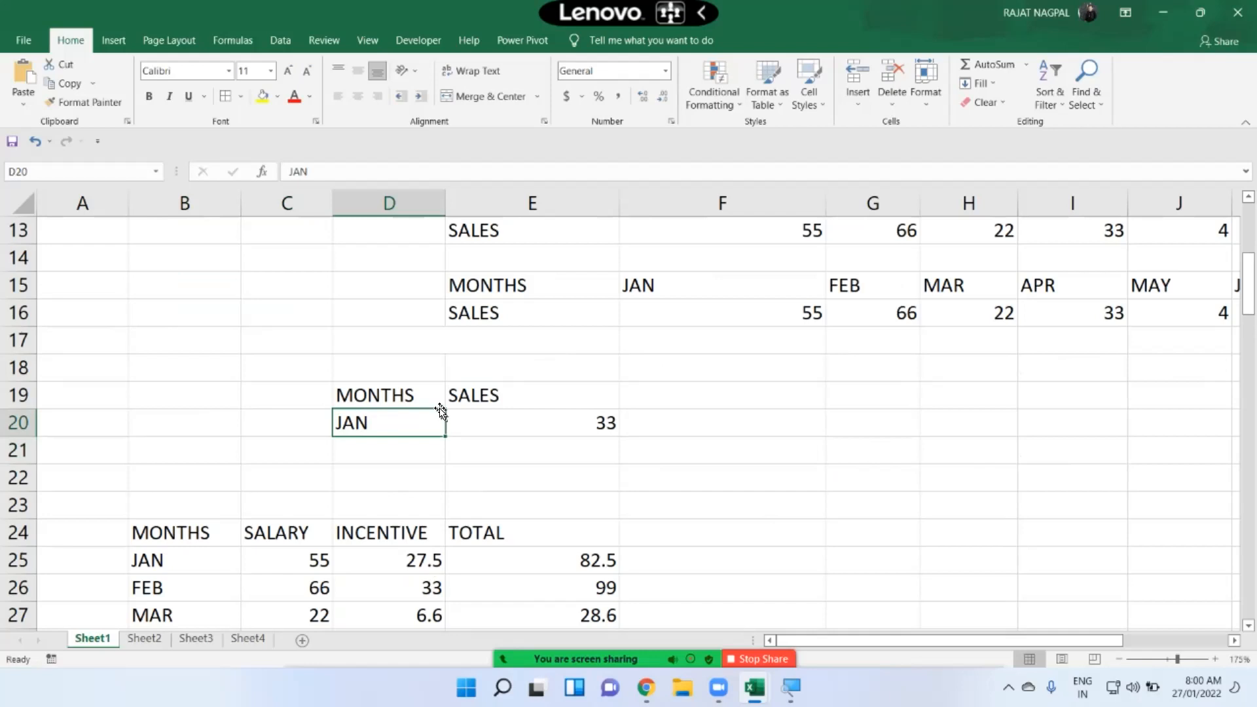
type("FEB")
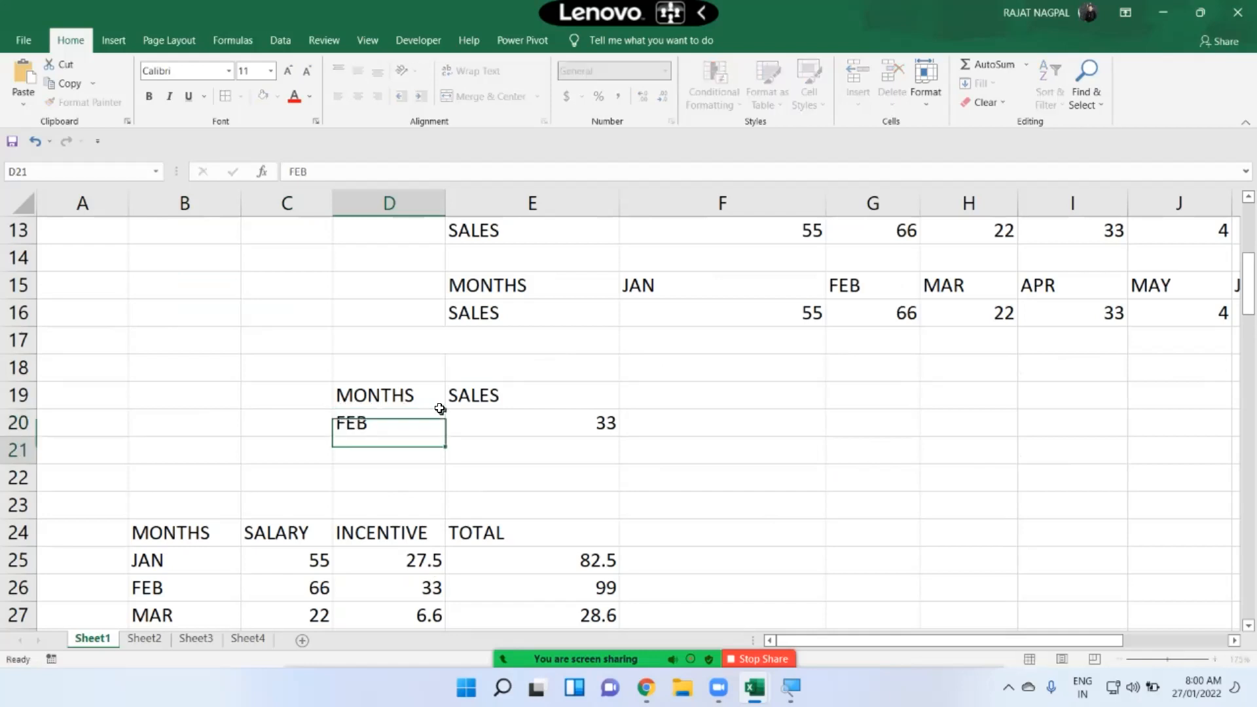
key("Return")
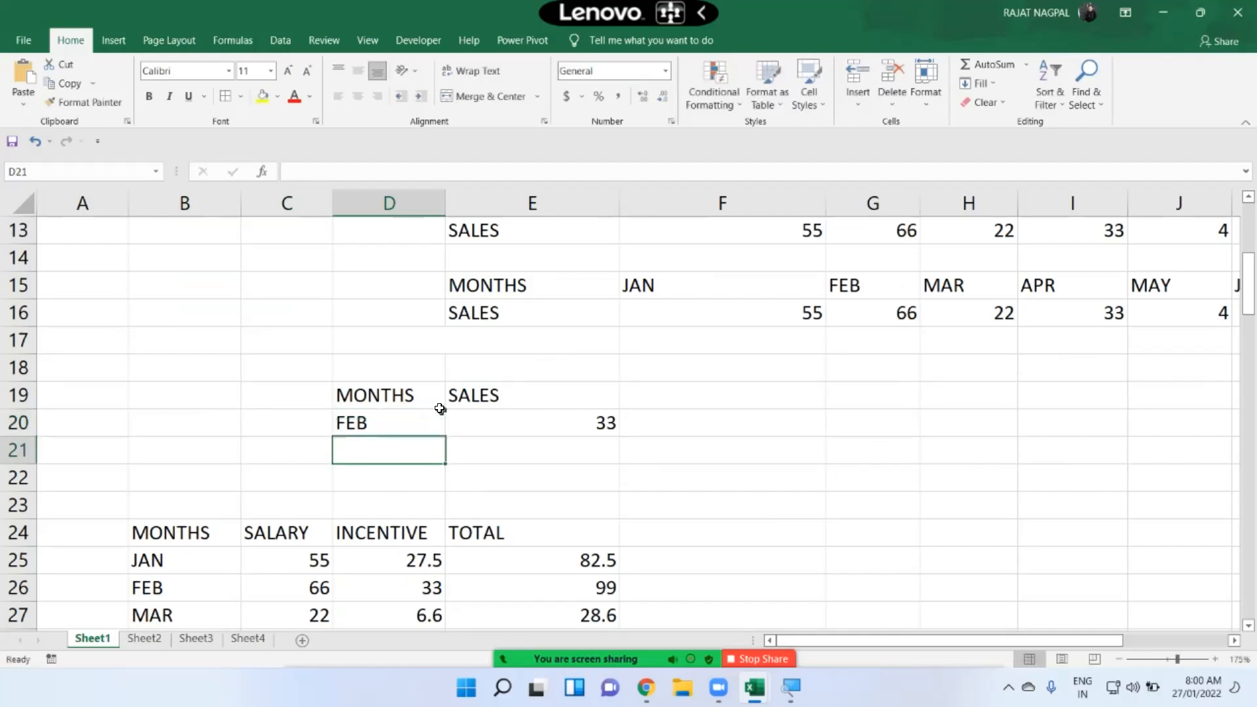
left_click(440, 409)
type("MAR")
key("Return")
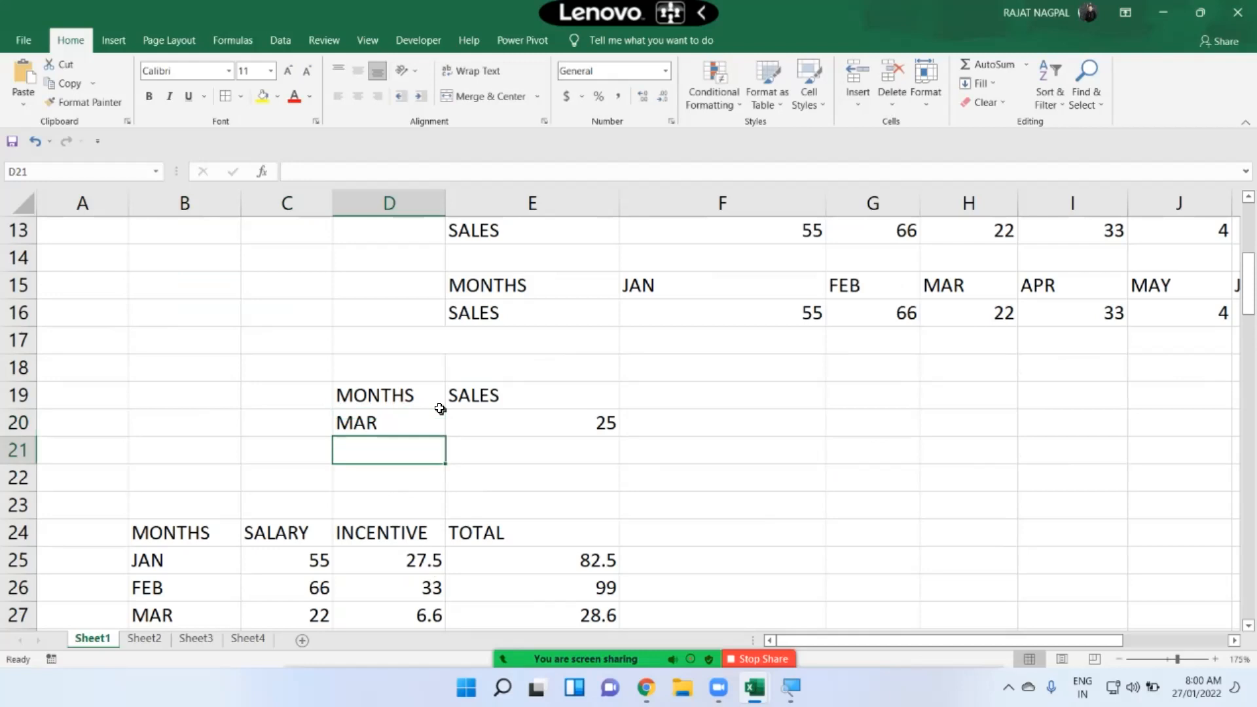
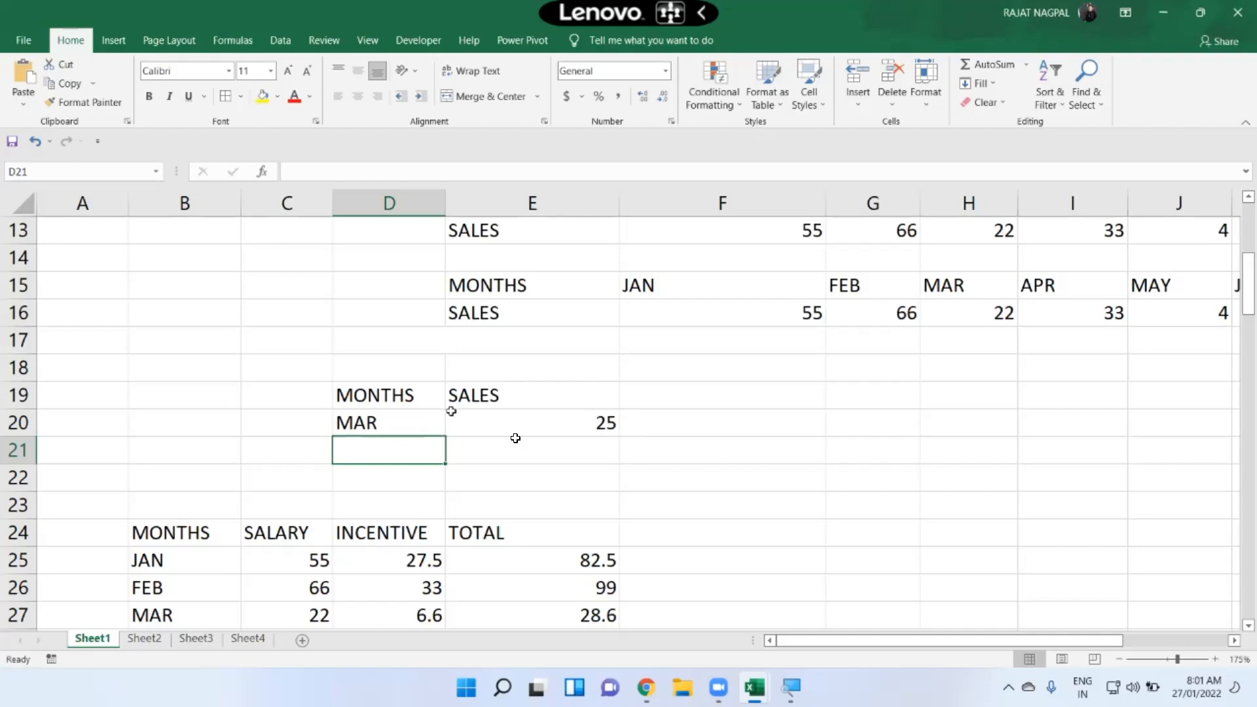
Step: Review the VLOOKUP, HLOOKUP and LOOKUP headings in the reference table
scroll(565, 428, "down", 1)
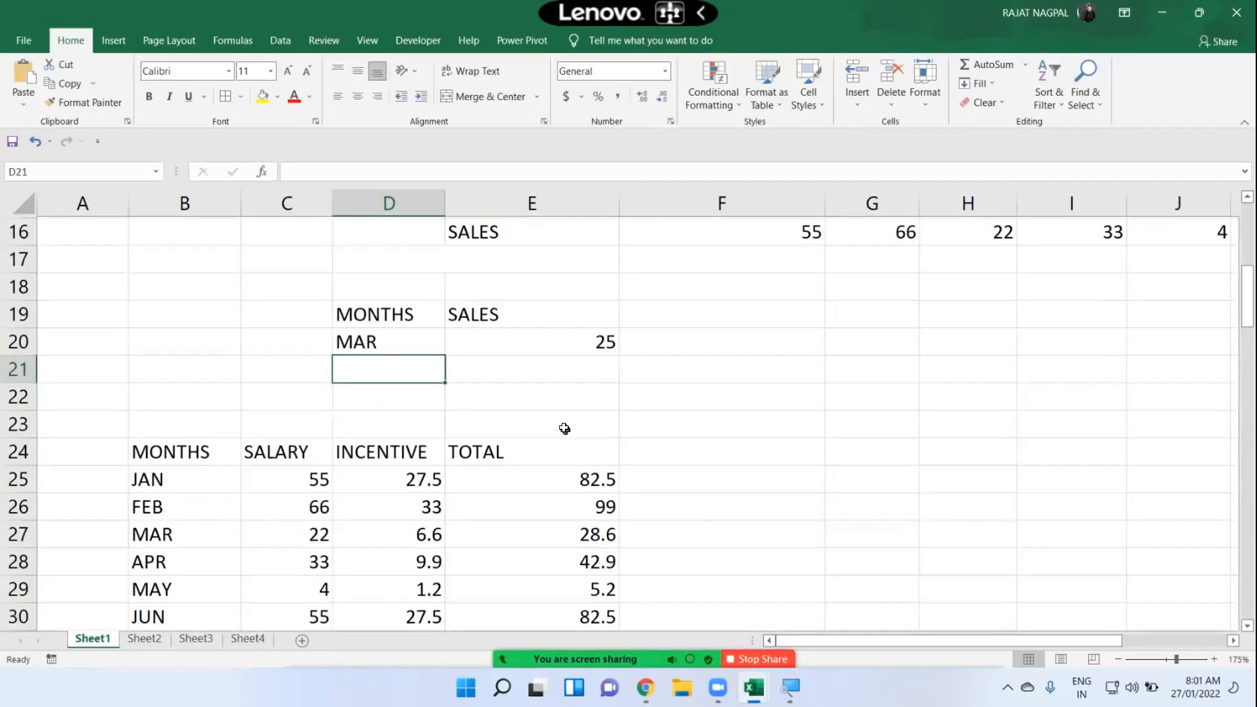
scroll(565, 427, "up", 1)
scroll(564, 427, "up", 3)
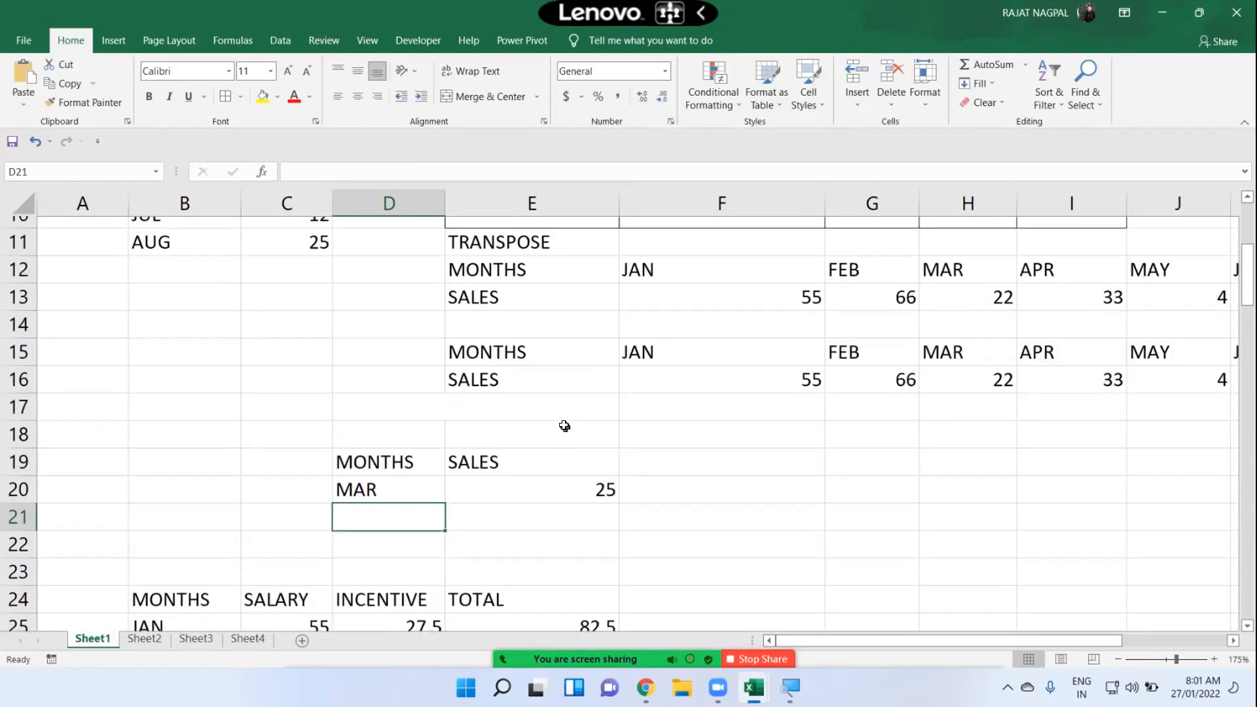
left_click(540, 372)
left_click_drag(610, 371, 646, 363)
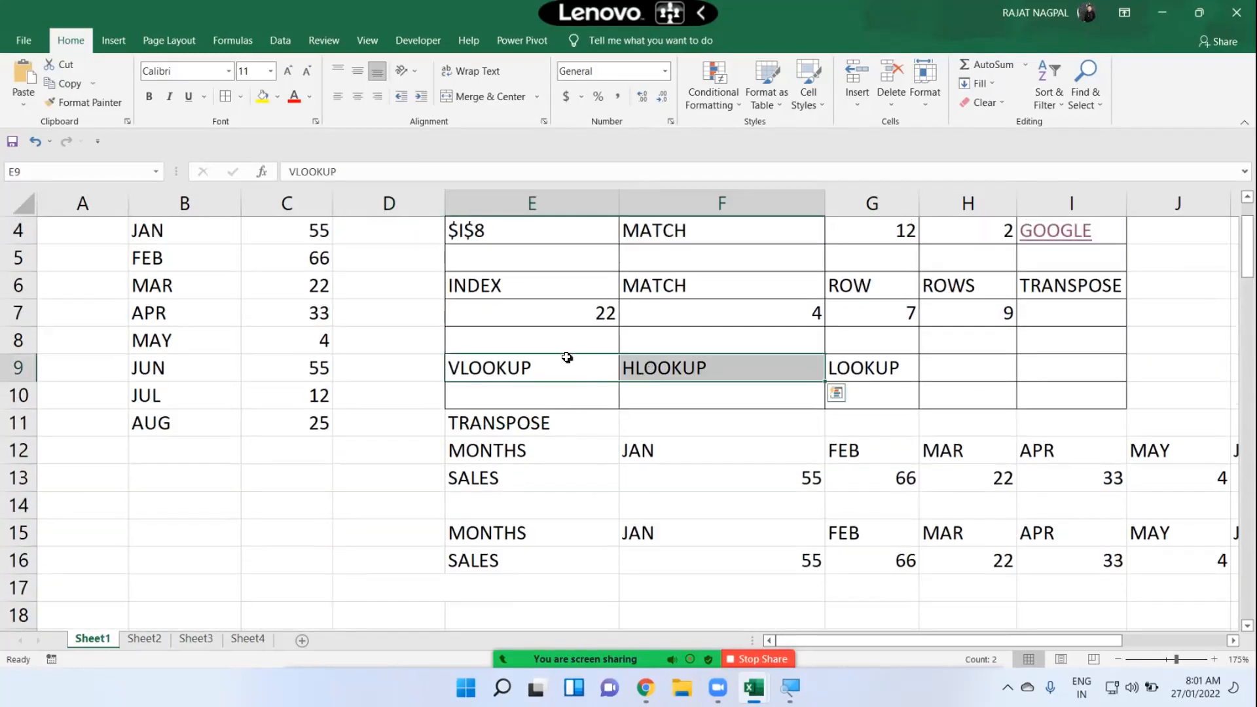
left_click_drag(563, 360, 844, 381)
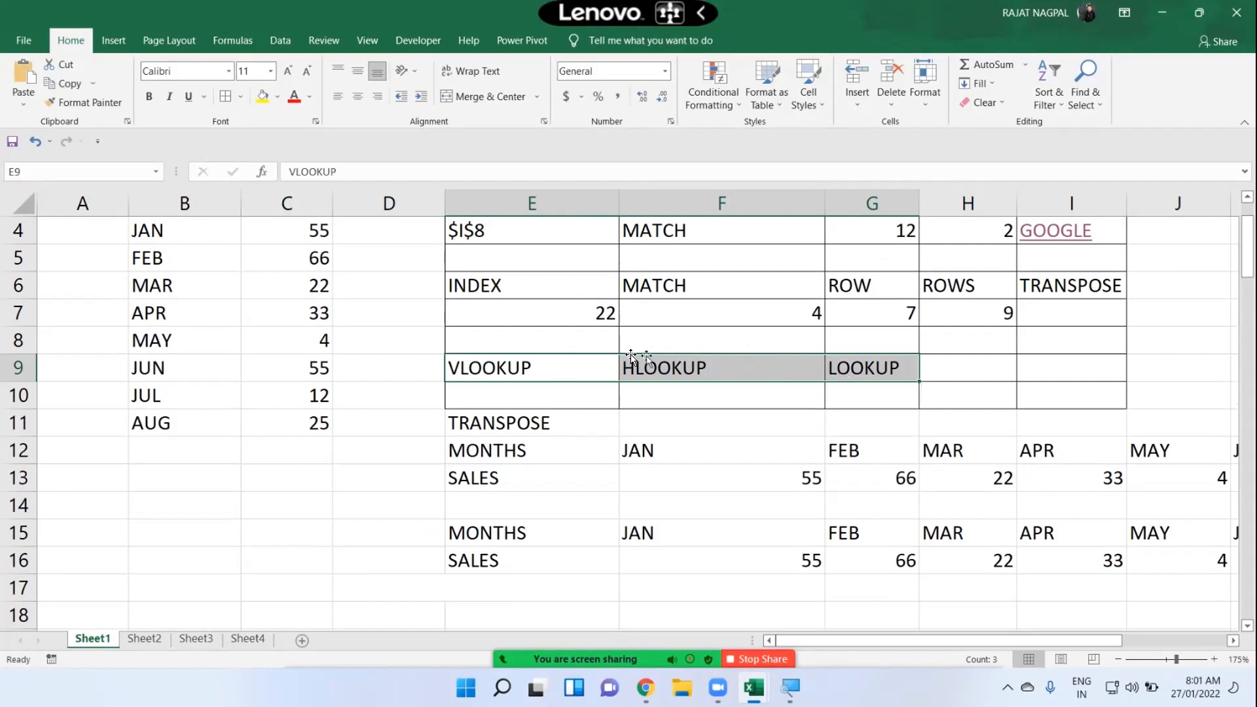
left_click_drag(565, 368, 850, 374)
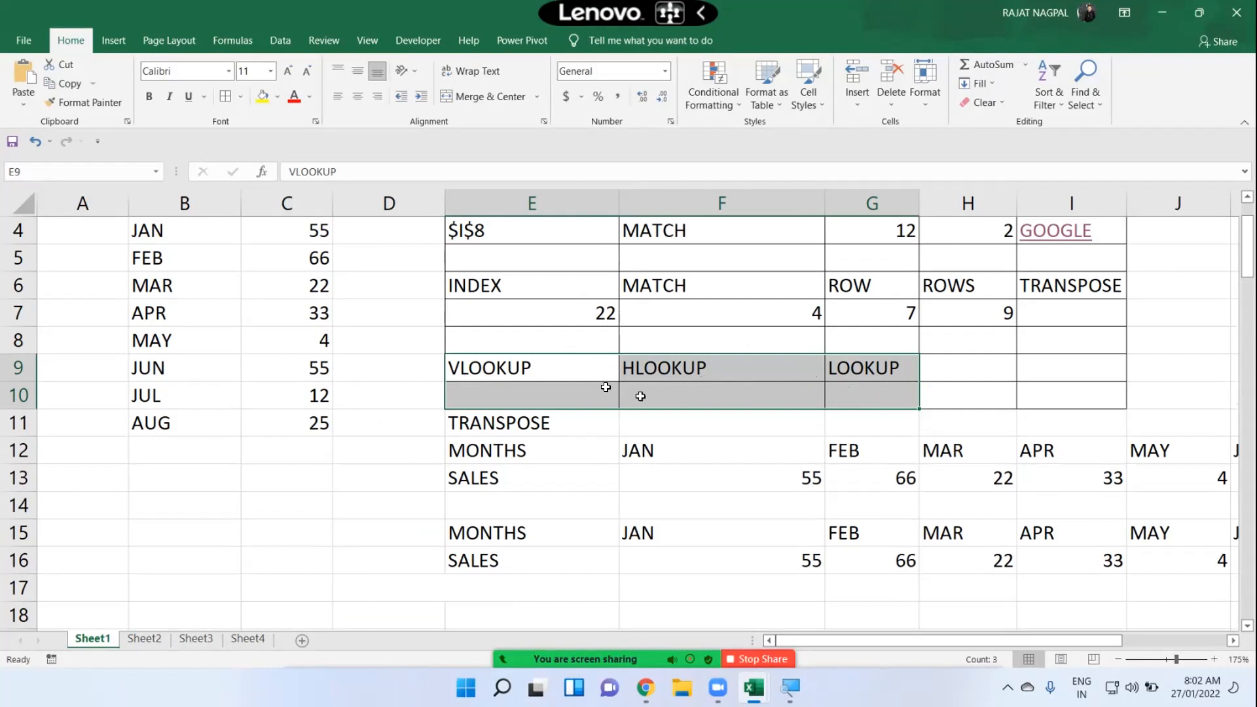
left_click_drag(567, 375, 662, 364)
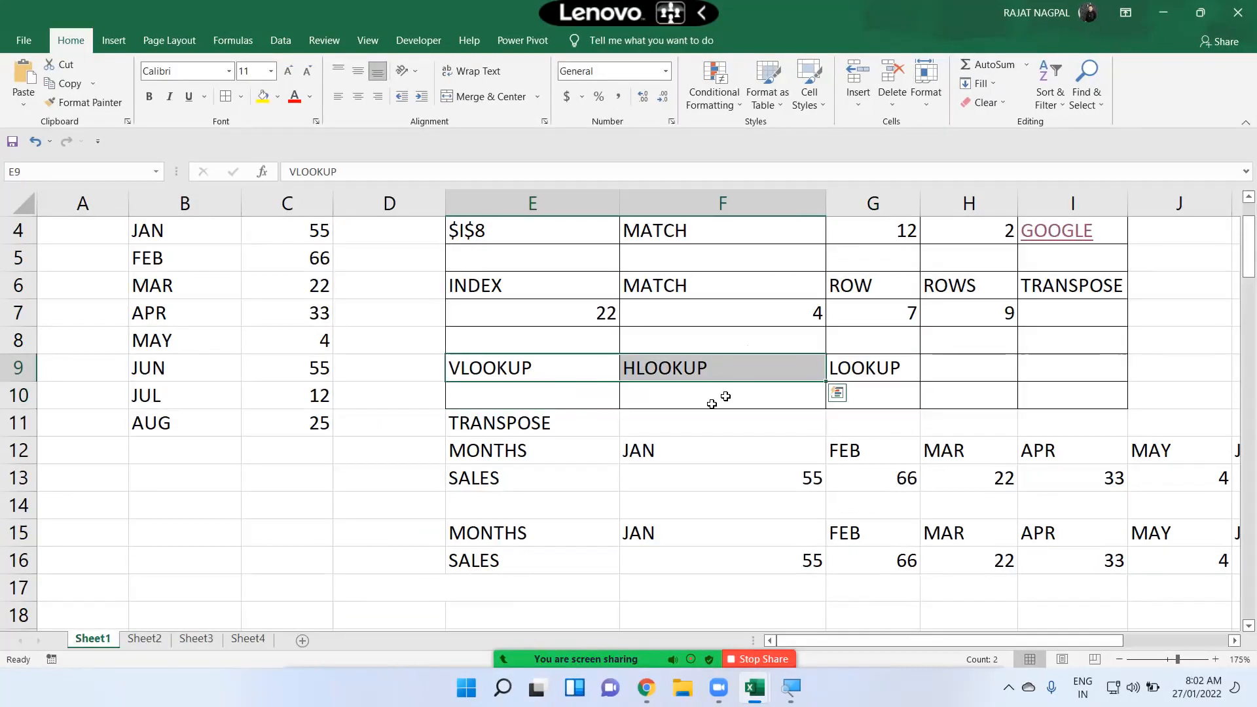
scroll(660, 440, "down", 1)
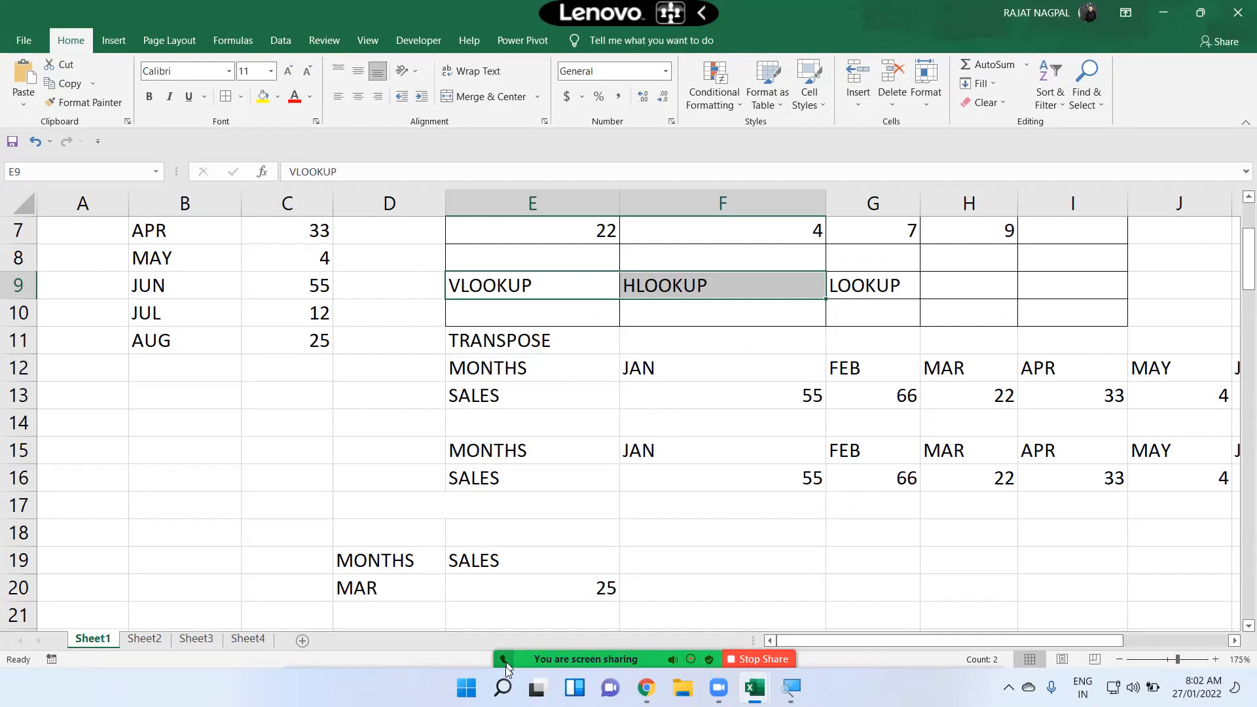
left_click_drag(854, 285, 592, 286)
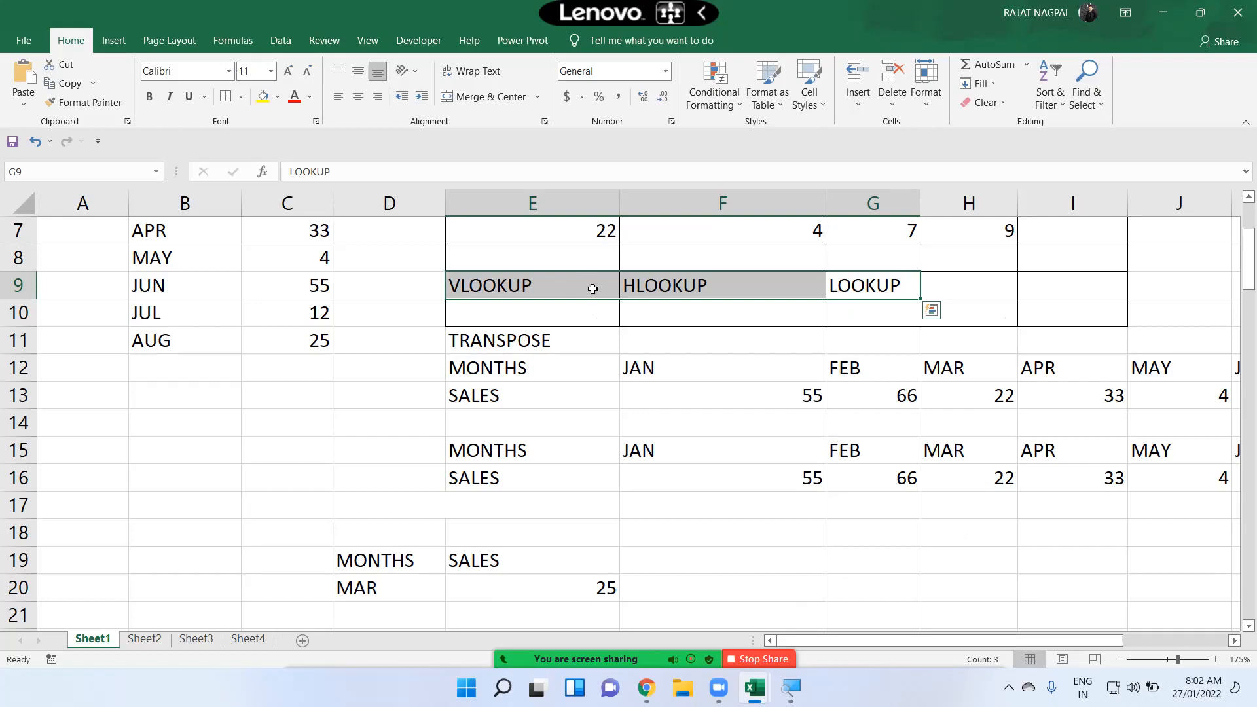
scroll(516, 463, "down", 2)
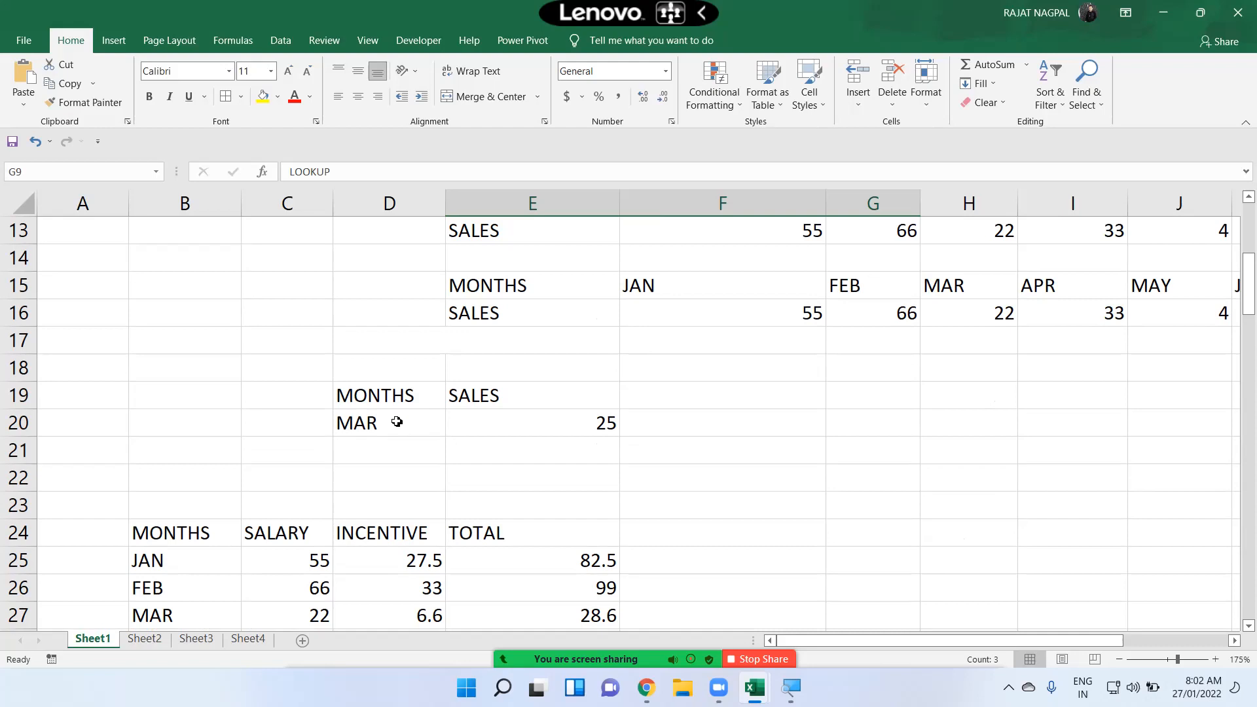
Step: Inspect the month in cell D20 and the LOOKUP formula in cell E20
left_click(396, 422)
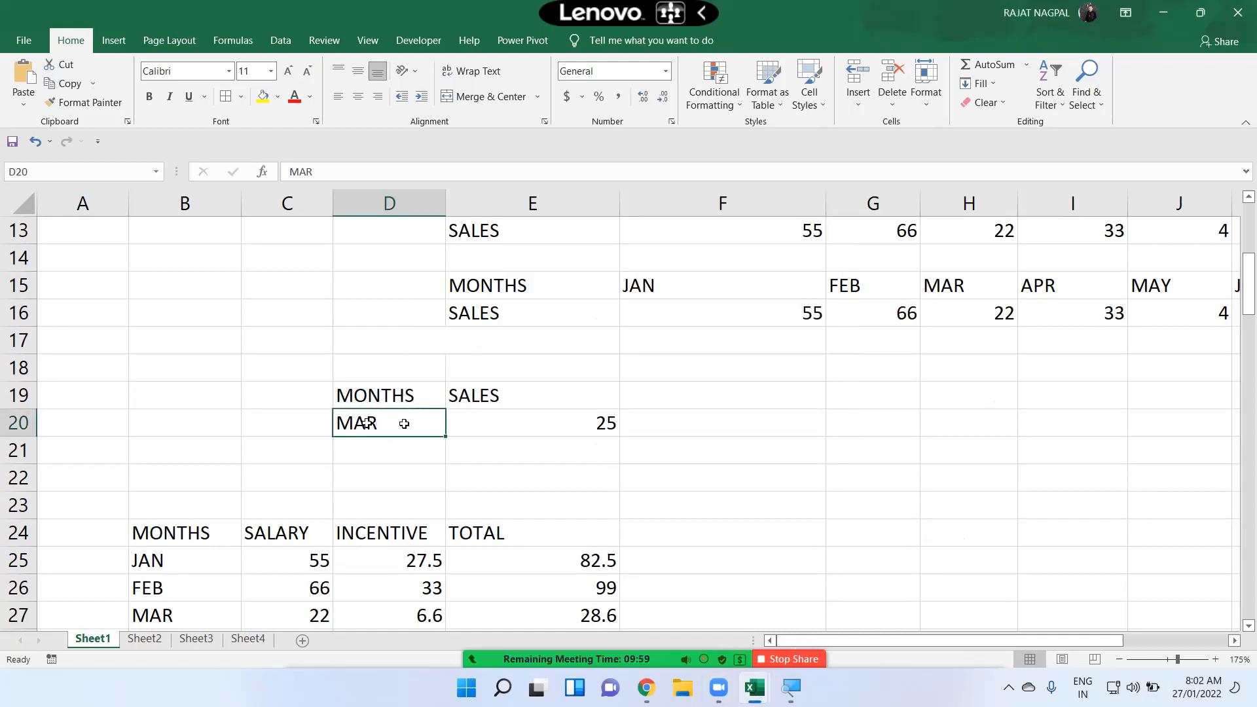
left_click(495, 416)
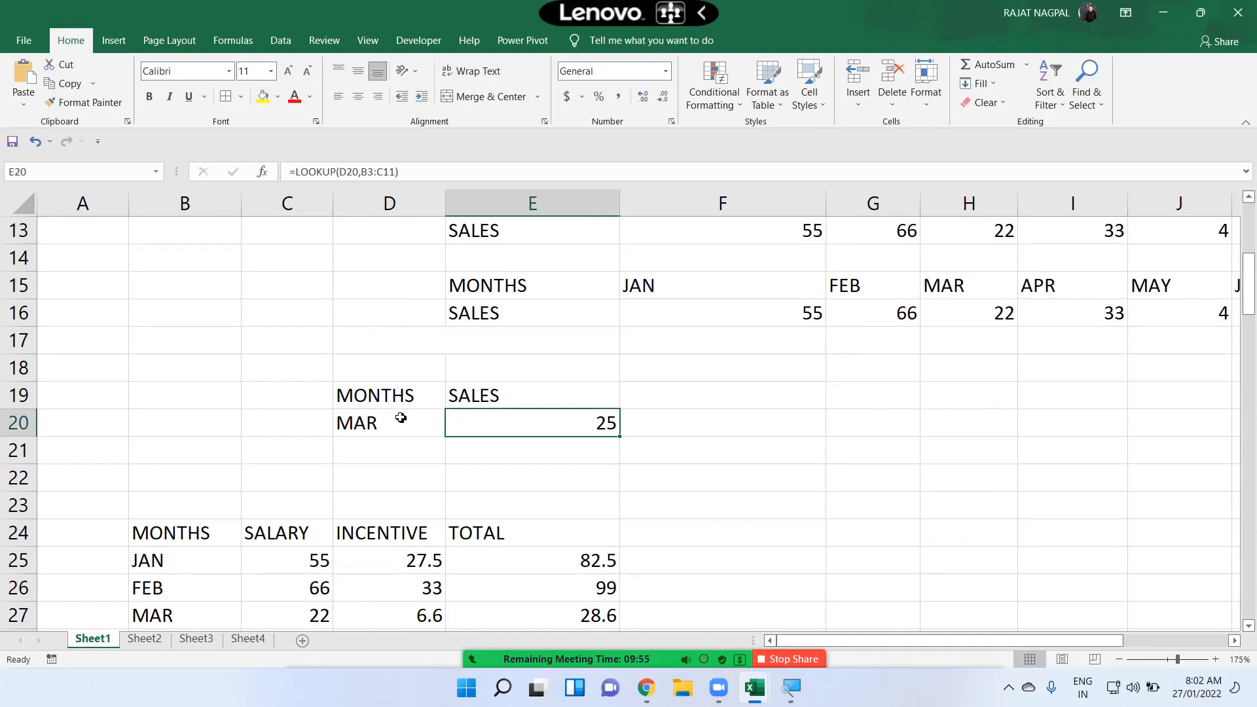
left_click(398, 421)
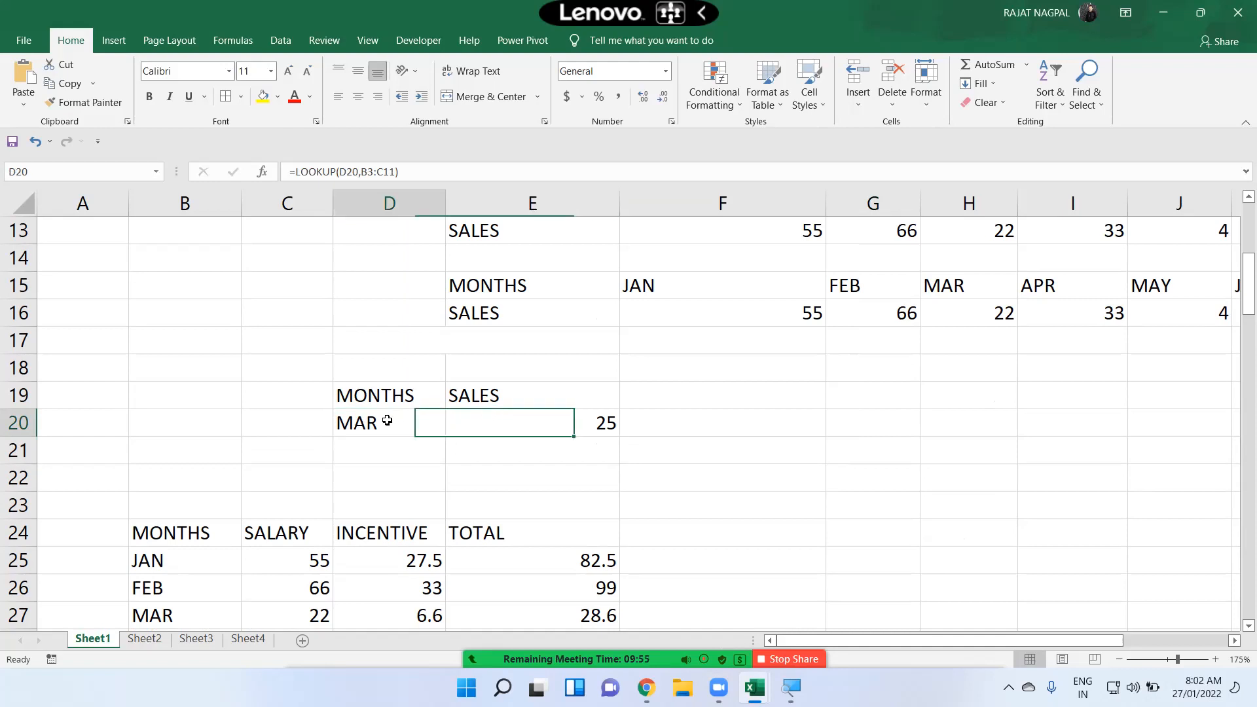
left_click(458, 426)
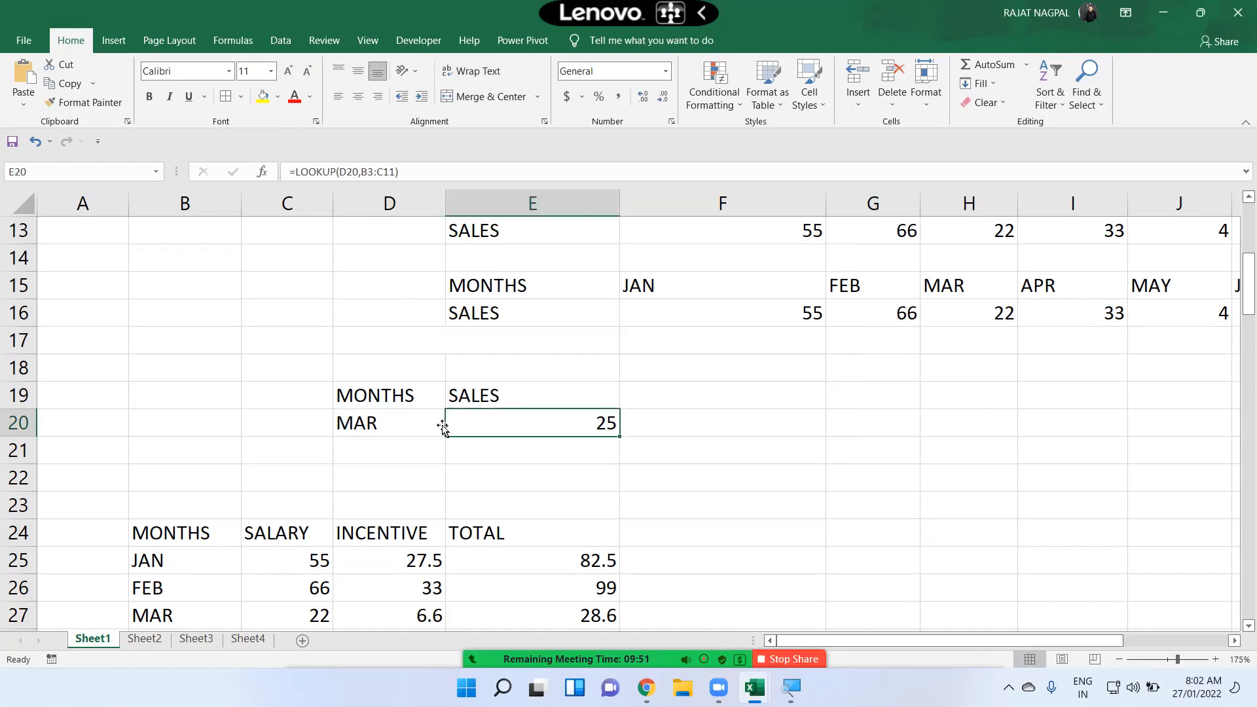
left_click(395, 423)
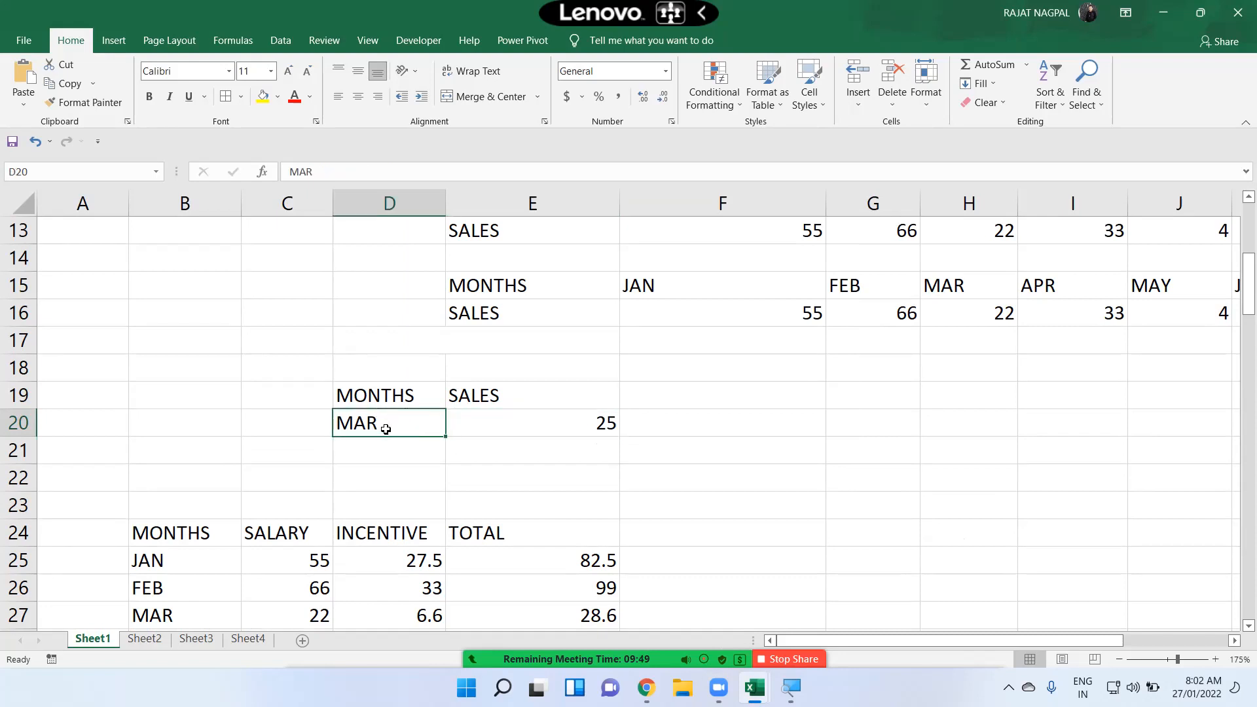
left_click(573, 432)
left_click(406, 429)
left_click(490, 416)
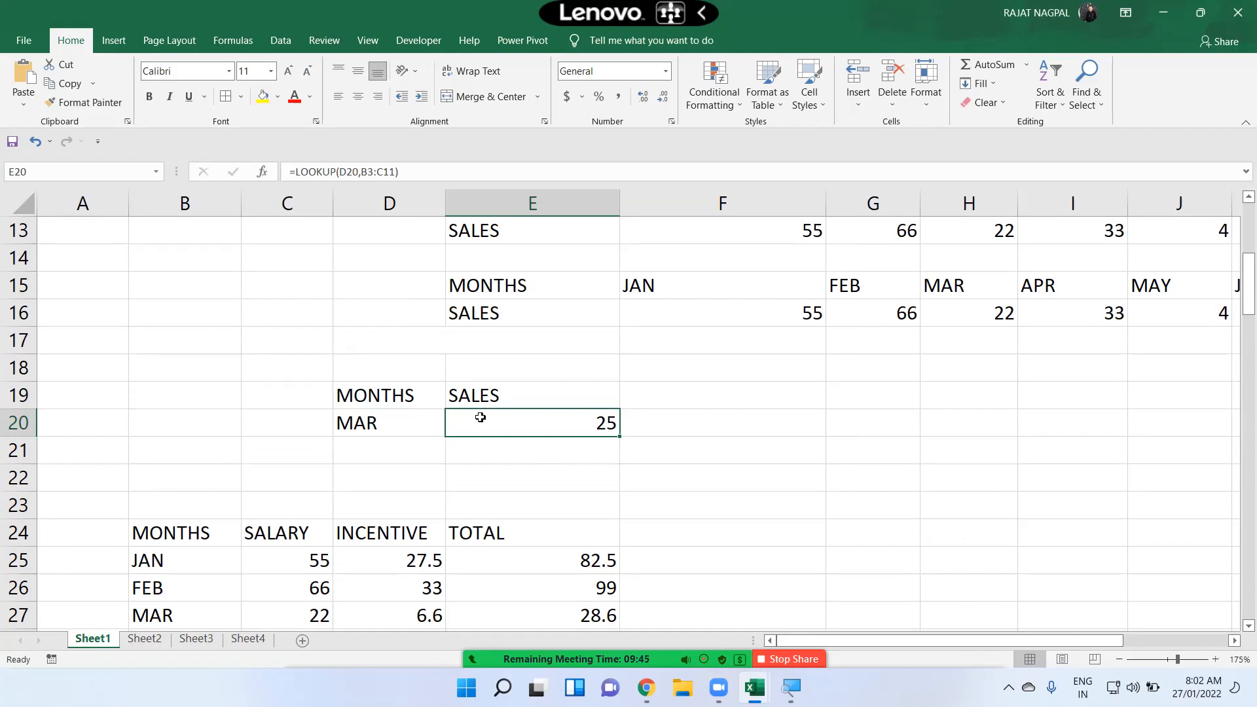
Step: Clear the lookup results in row 45 beneath the ROLL NO, NAME, SST, SCI and TOTAL headings
scroll(477, 425, "down", 5)
scroll(478, 482, "down", 2)
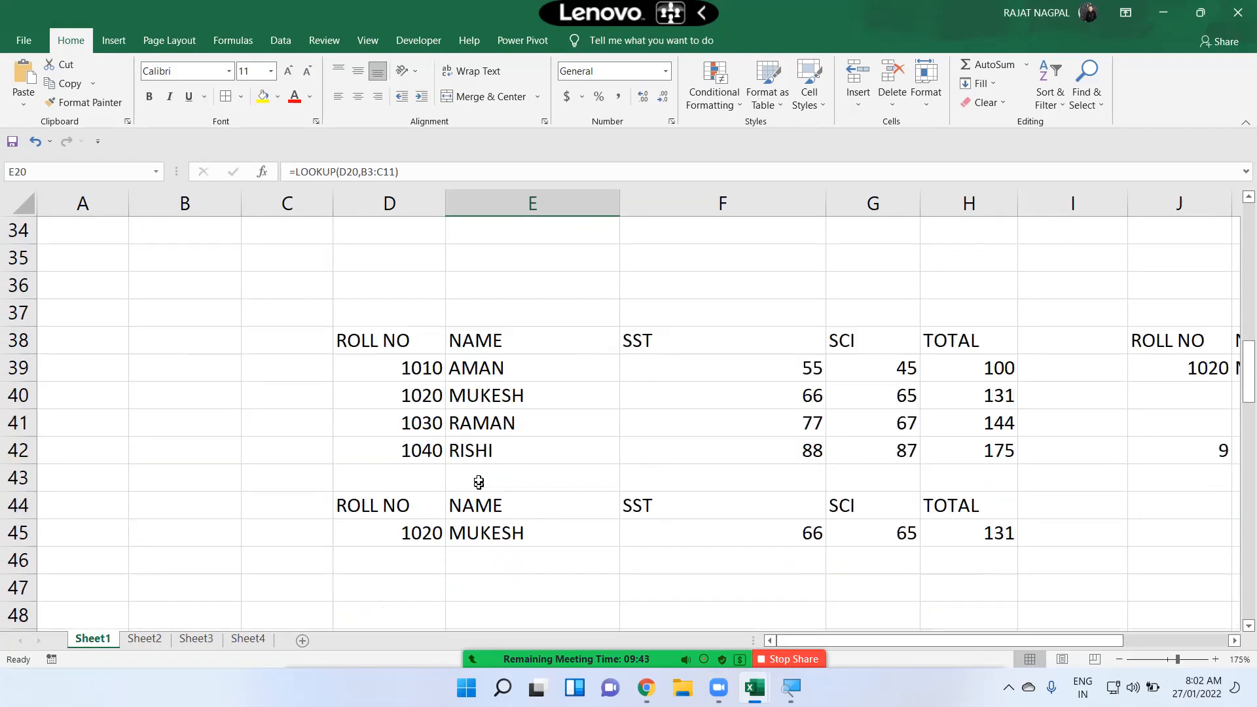
scroll(508, 409, "down", 1)
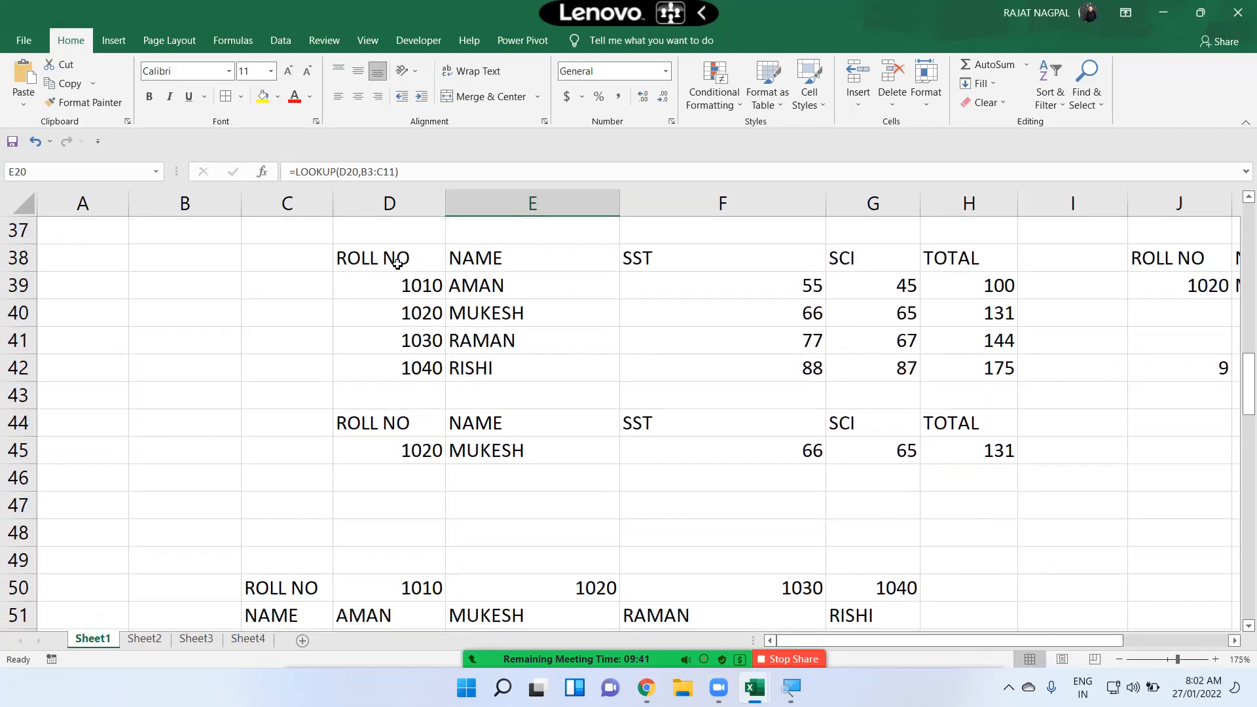
left_click_drag(393, 284, 393, 362)
left_click_drag(495, 307, 959, 317)
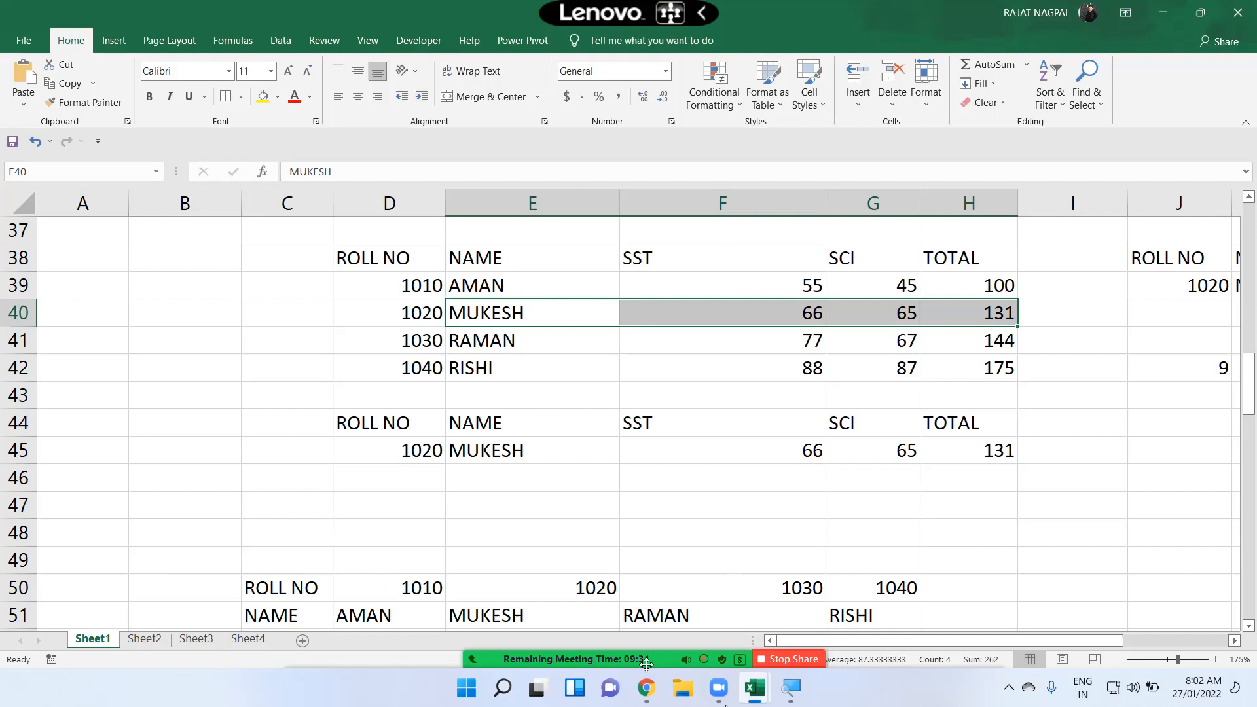
mouse_move(658, 673)
left_click(309, 648)
left_click_drag(420, 260, 940, 367)
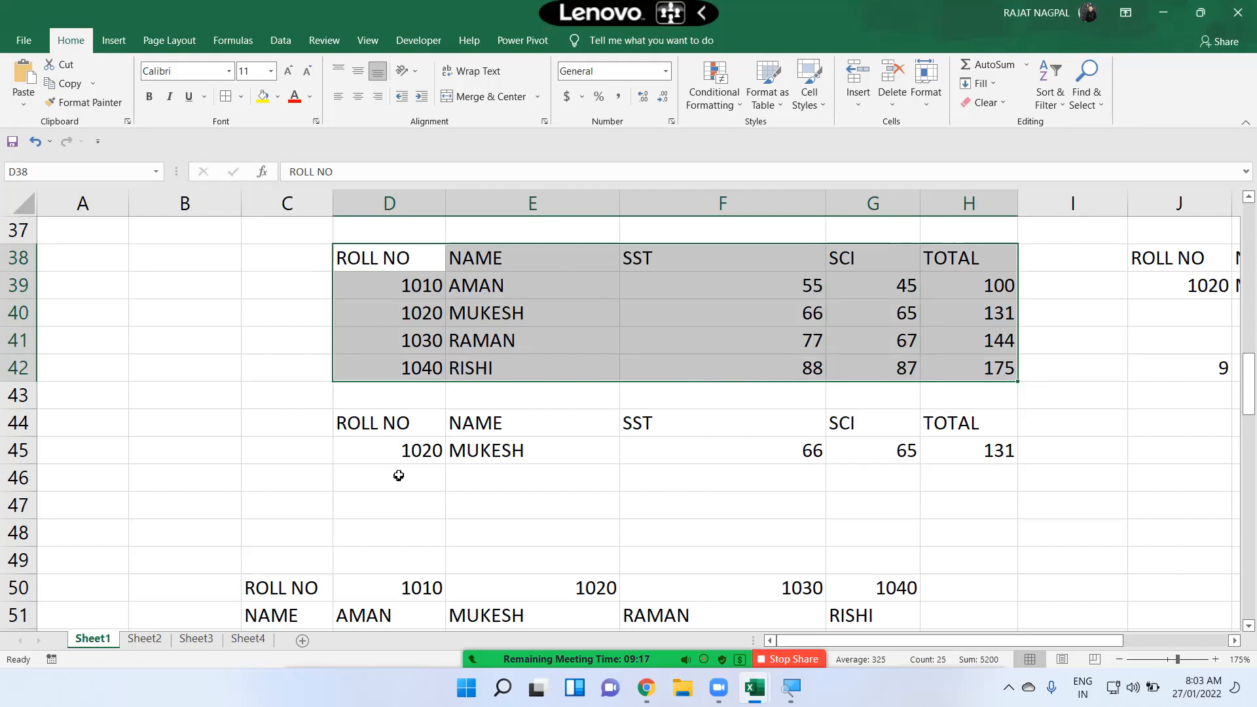
left_click_drag(426, 445, 941, 450)
key("Delete")
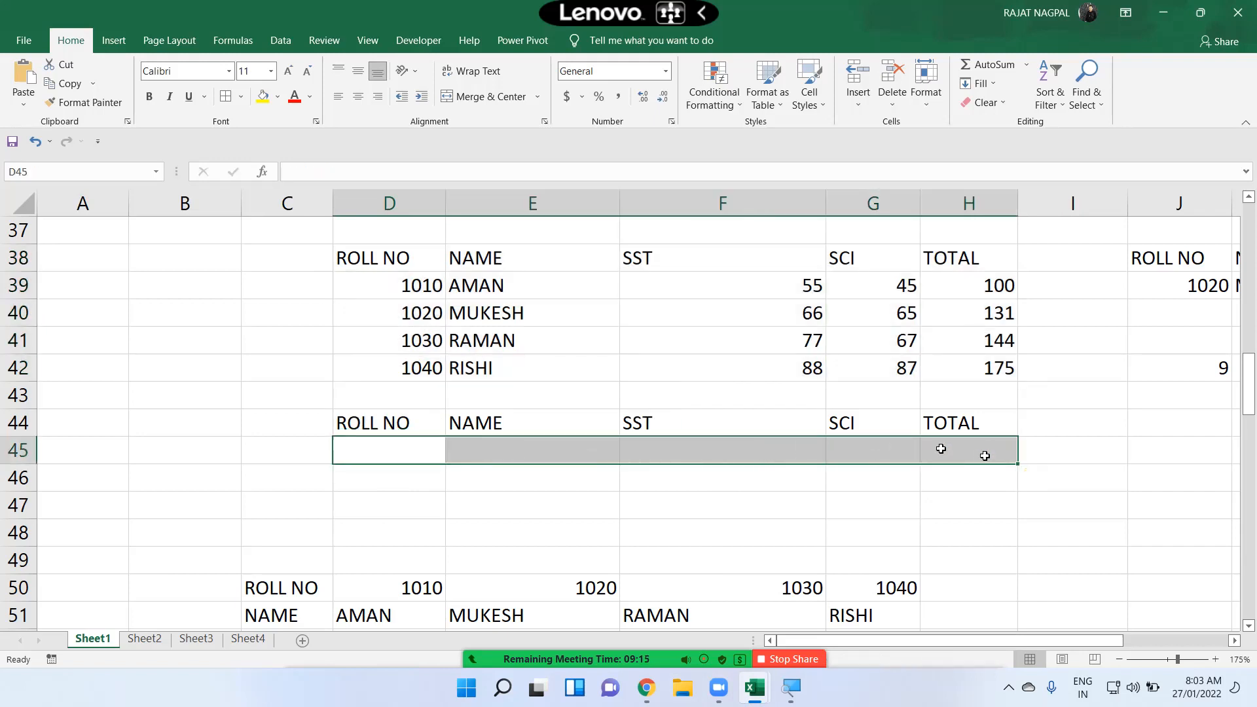
Step: Review the student marks table and the empty result row under its headings
left_click_drag(407, 258, 969, 379)
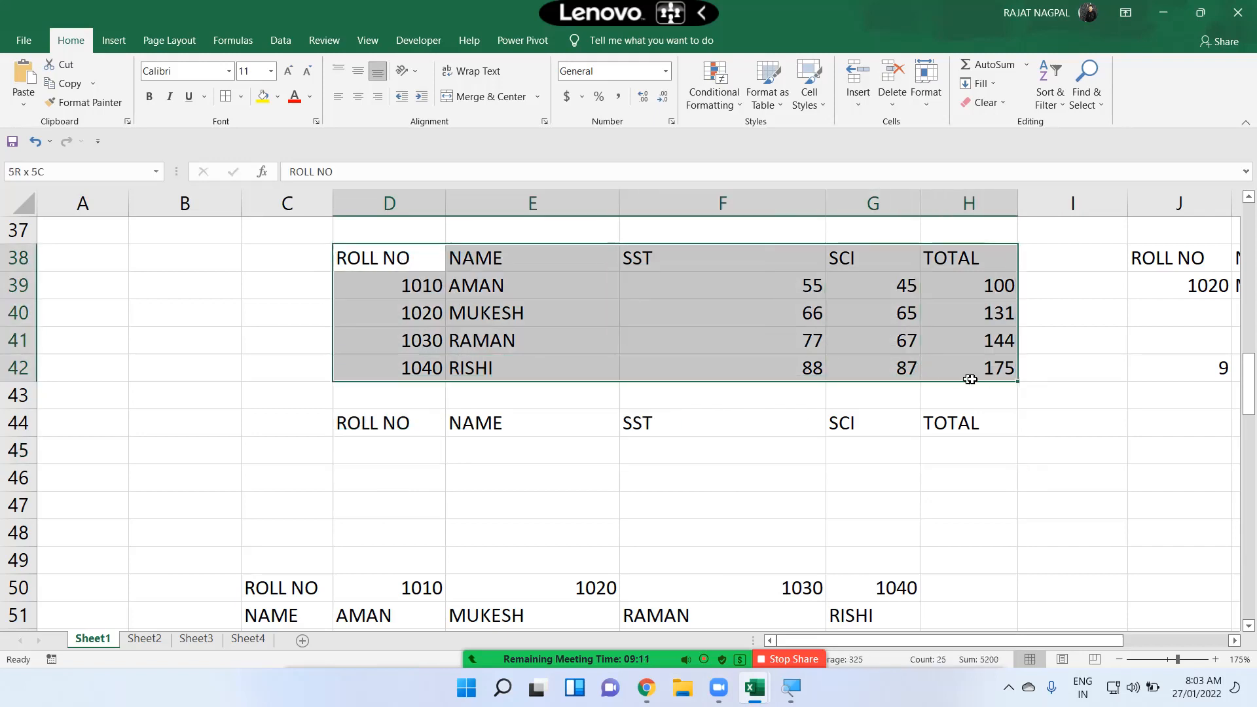
left_click(405, 331)
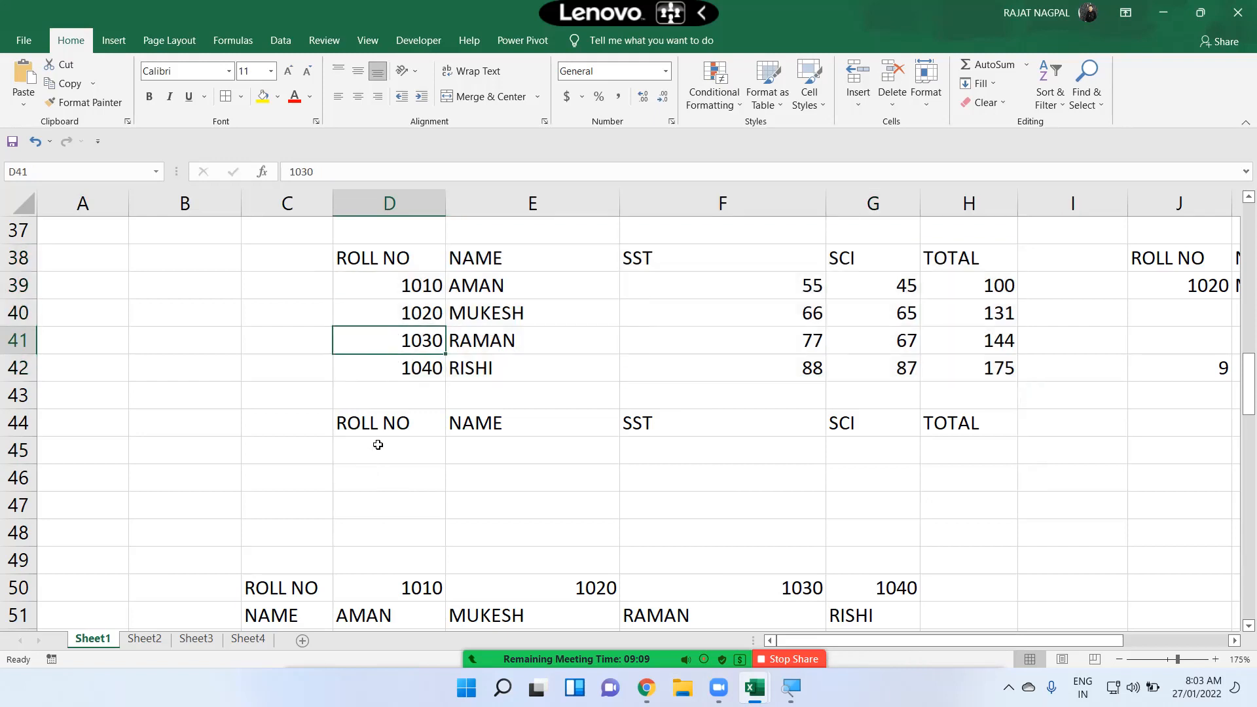
left_click(380, 446)
left_click_drag(502, 451, 956, 449)
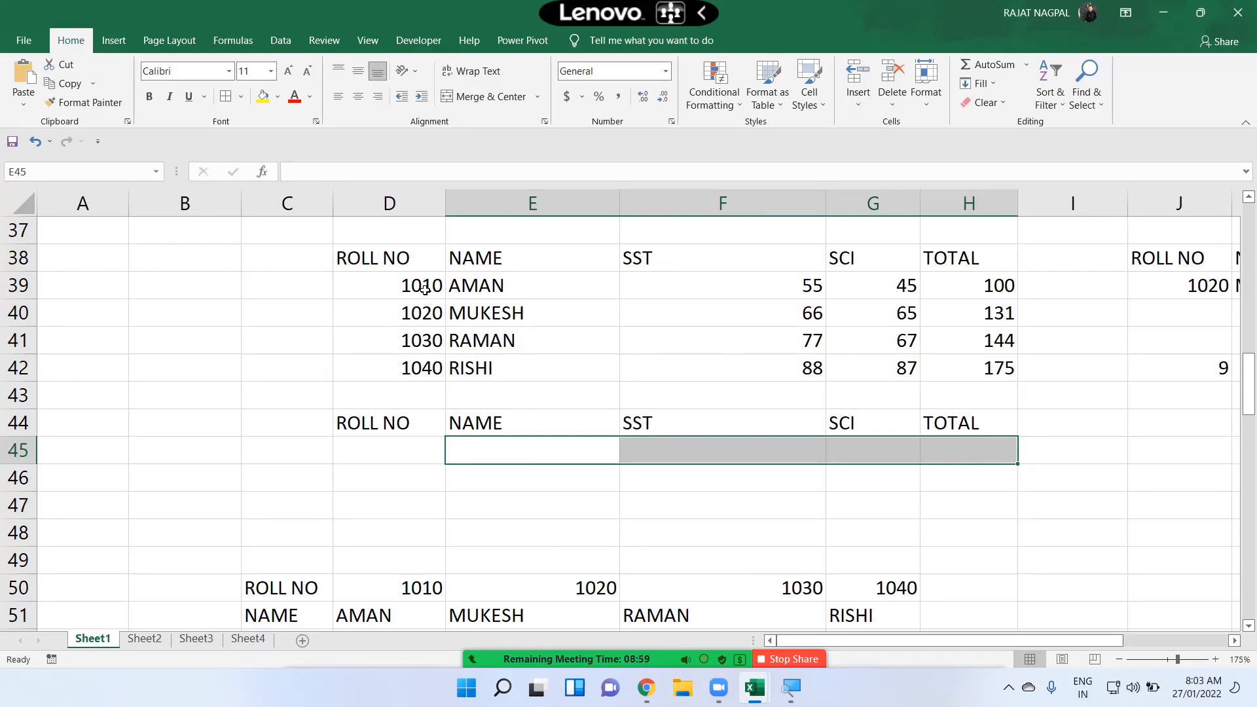
left_click_drag(385, 257, 1001, 364)
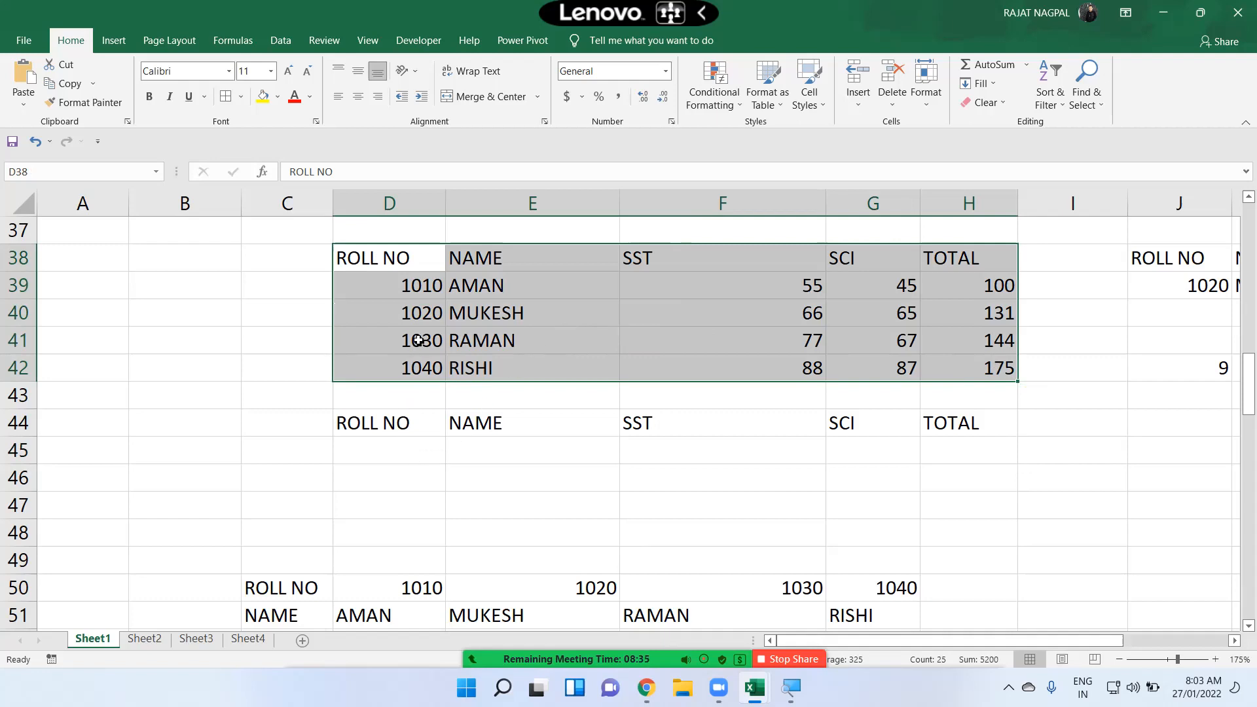
left_click(391, 446)
left_click_drag(393, 421, 858, 436)
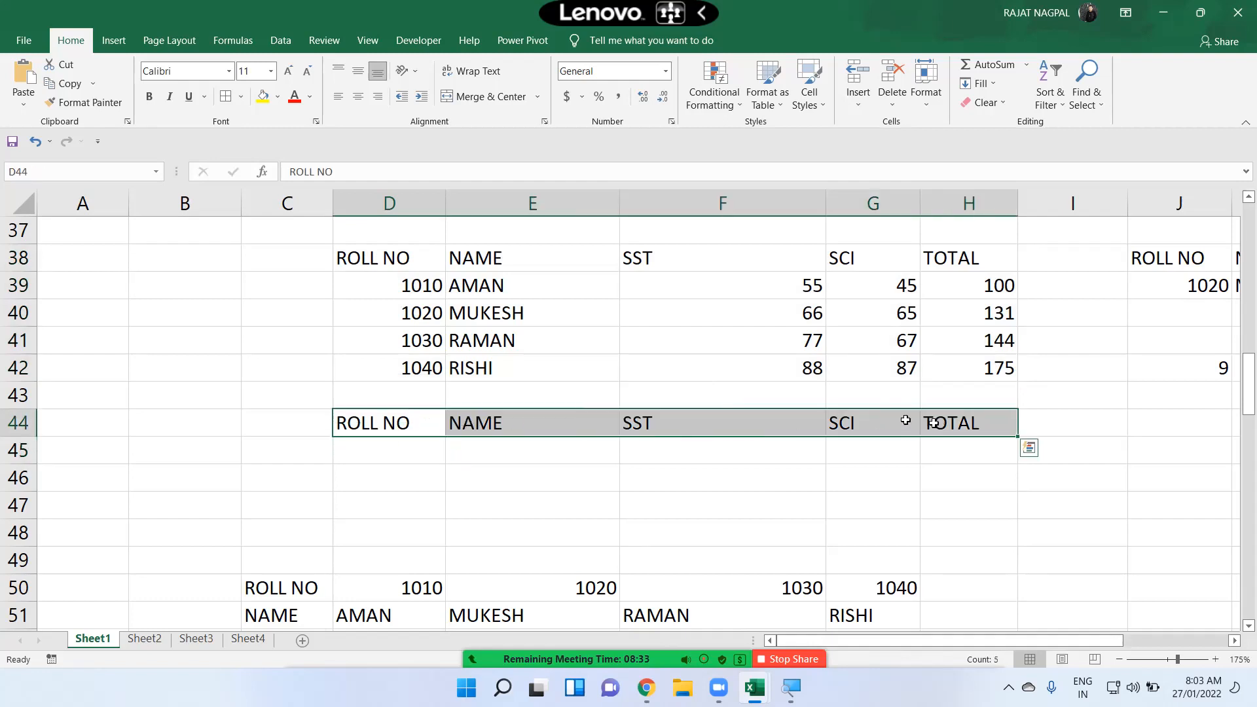
Step: Enter 1030 as the roll number in cell D45
left_click(396, 455)
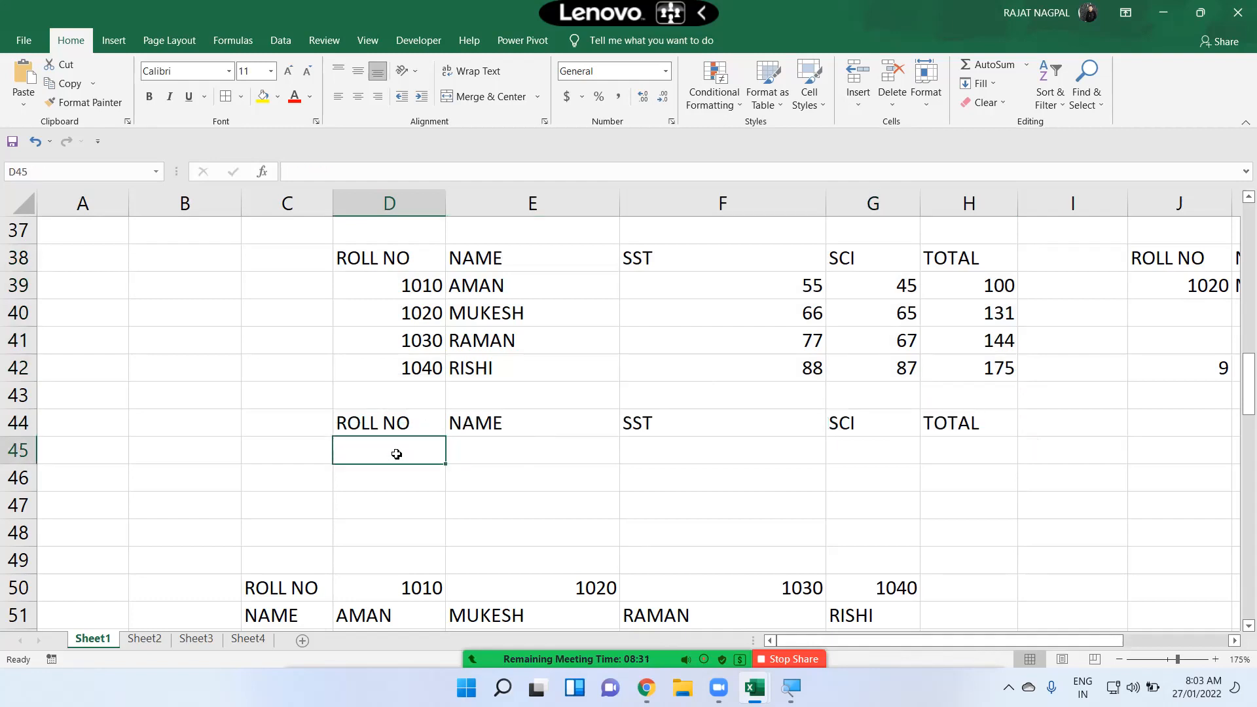
type("10")
key("Return")
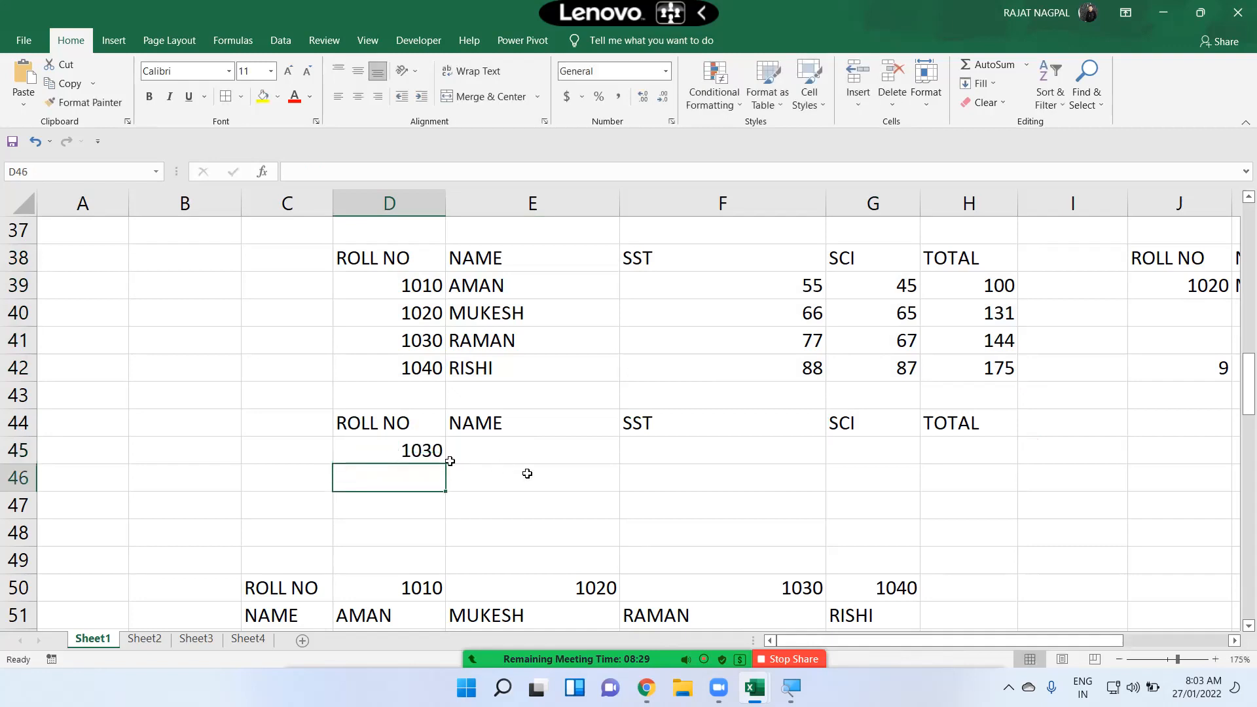
Step: Enter =VLOOKUP(D45,D38:H42,2,0) in cell E45 to return the name for the roll number
left_click(555, 455)
type("=")
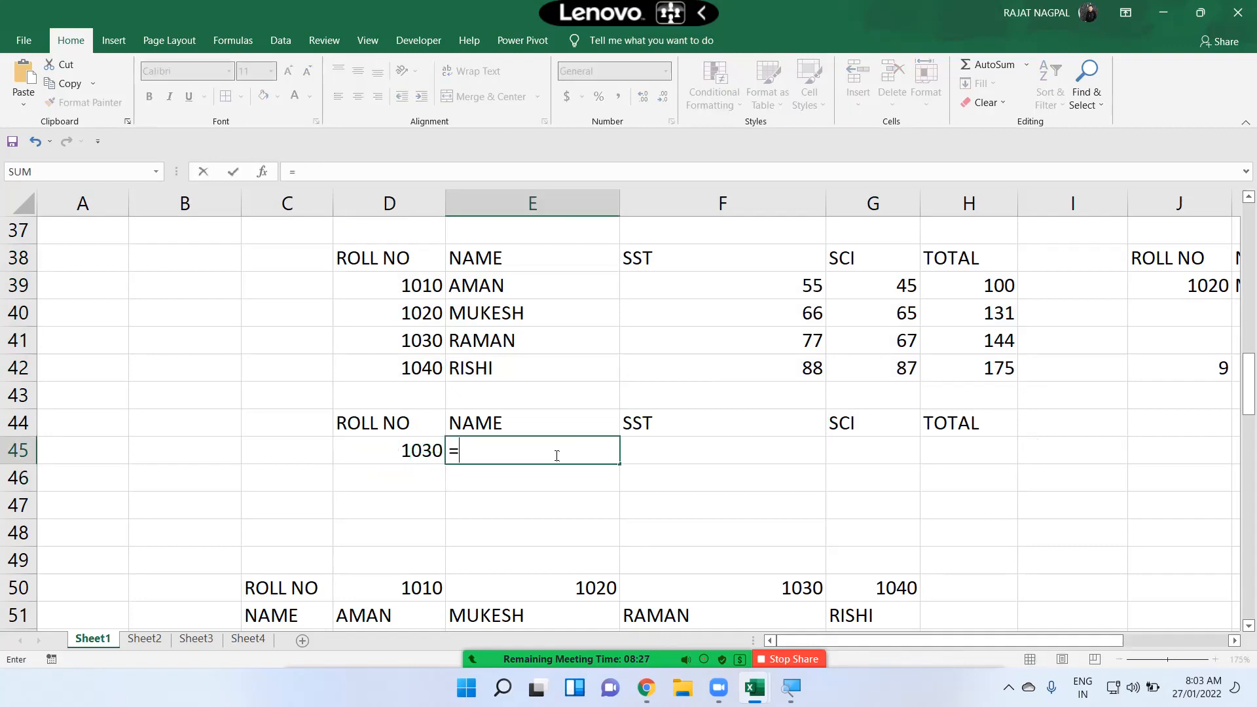
type("VLL")
key("BackSpace")
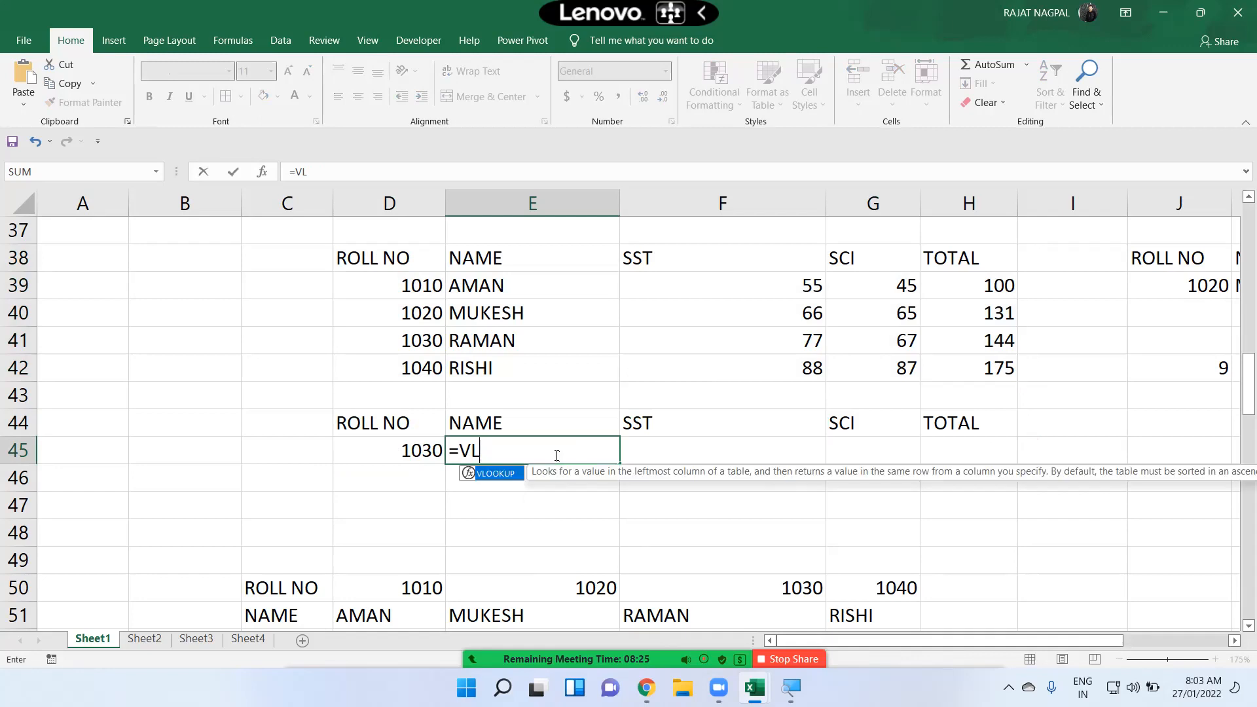
key("Tab")
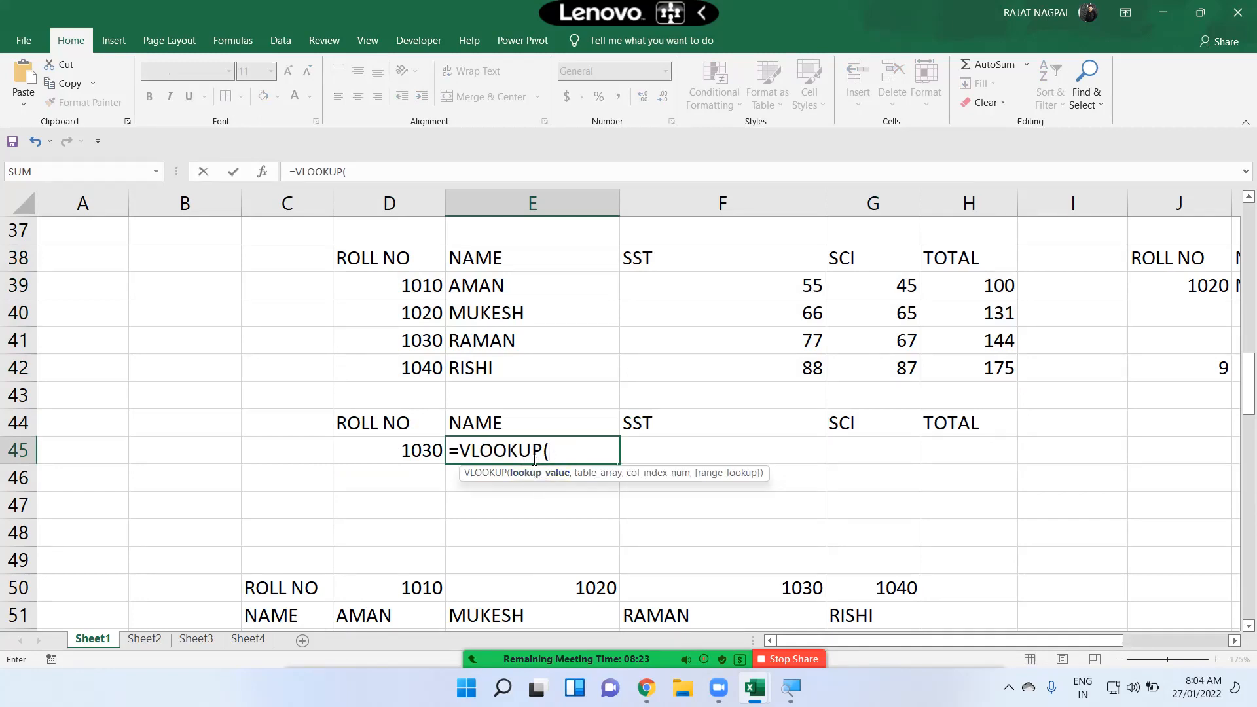
left_click(409, 453)
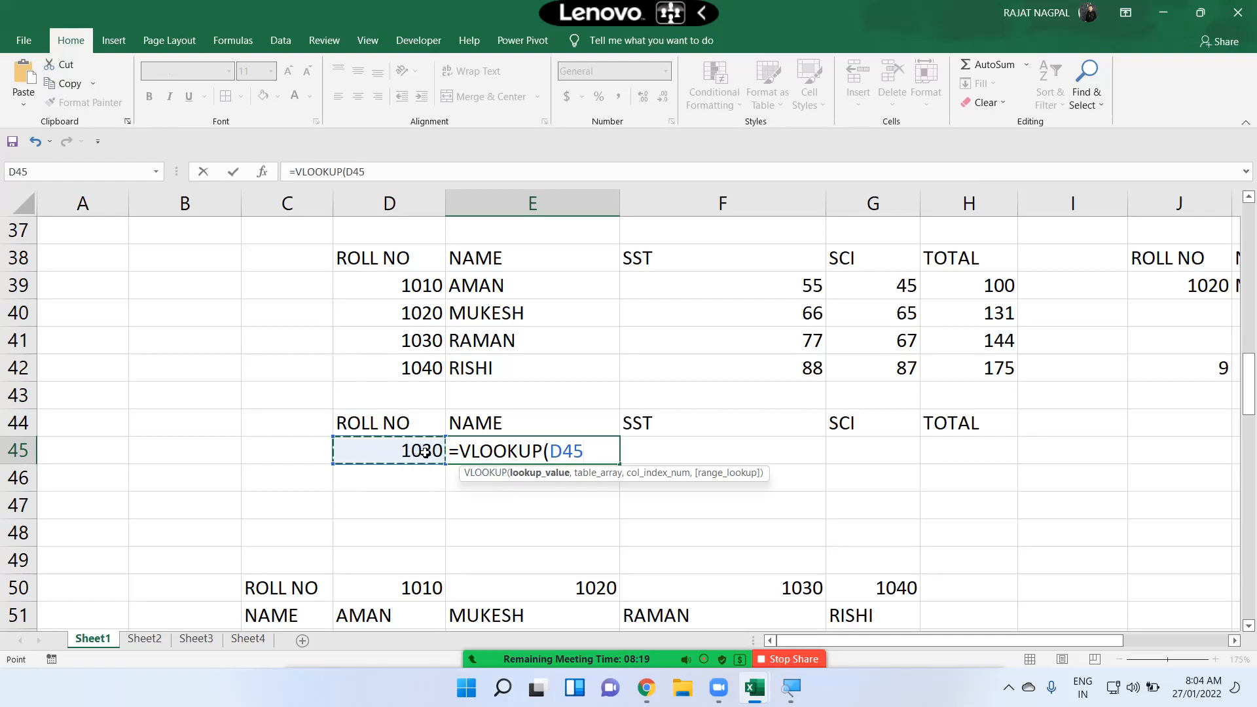
type(",")
left_click_drag(357, 257, 971, 374)
type(",2")
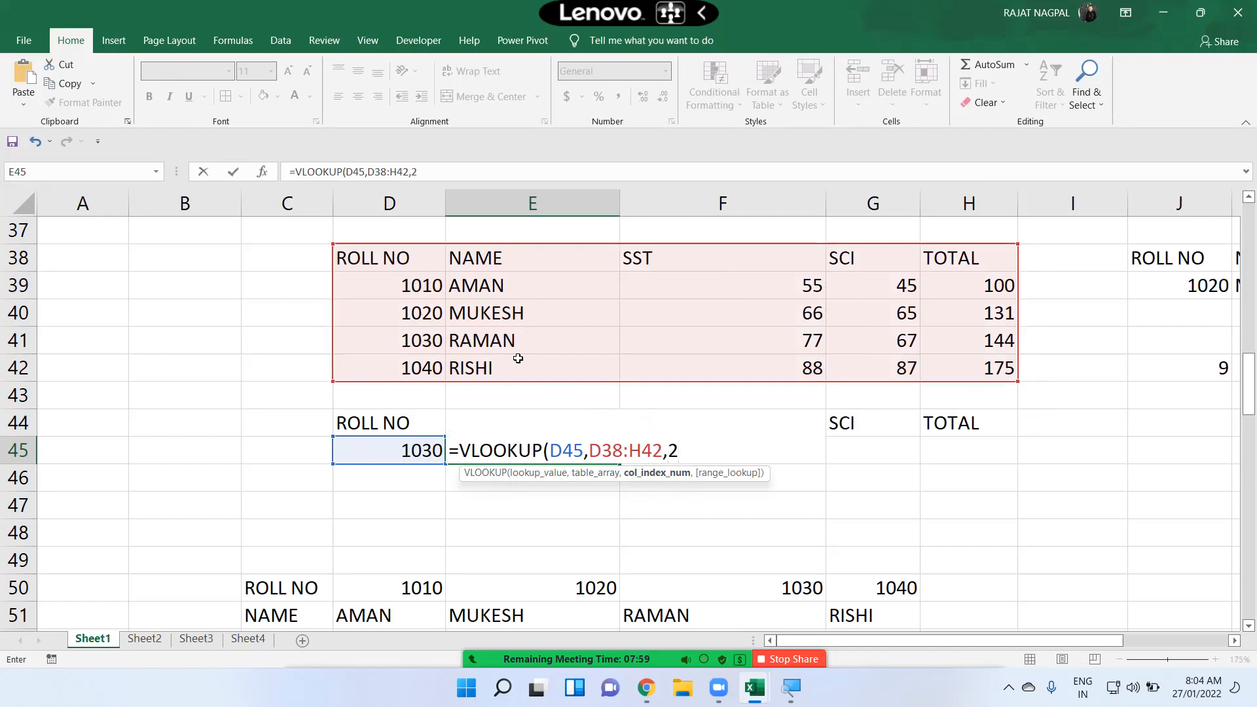
type(",")
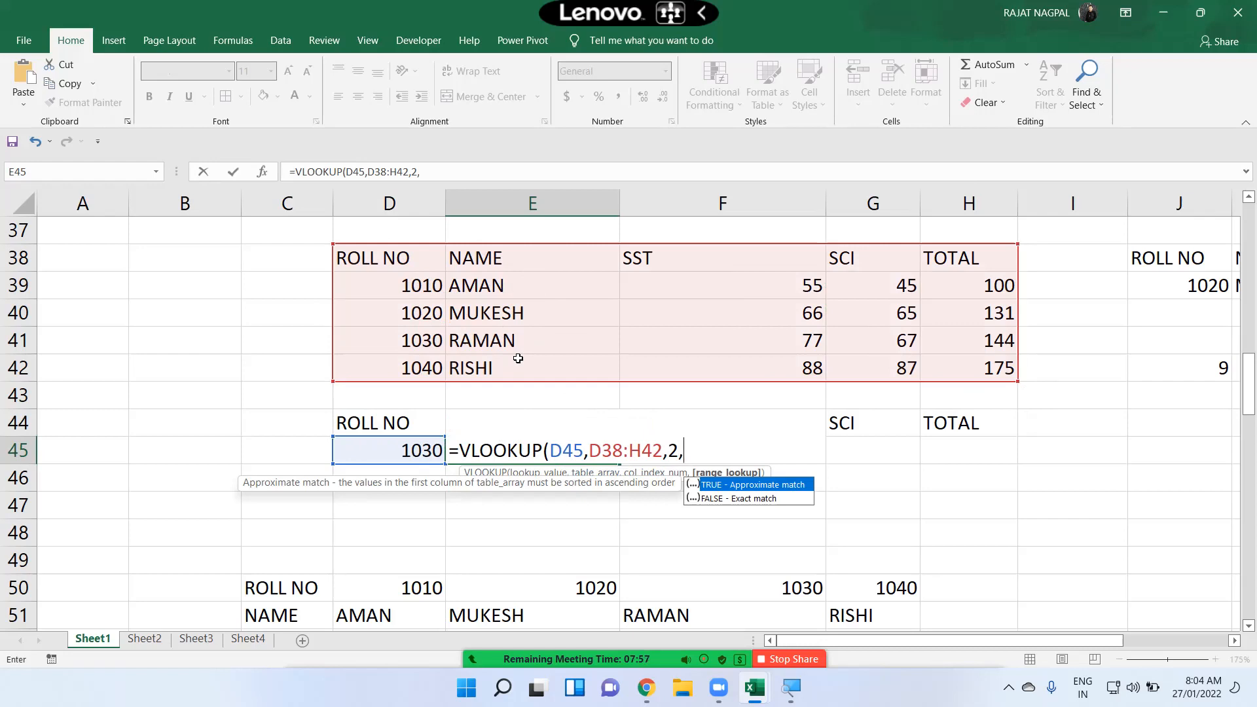
type("0)")
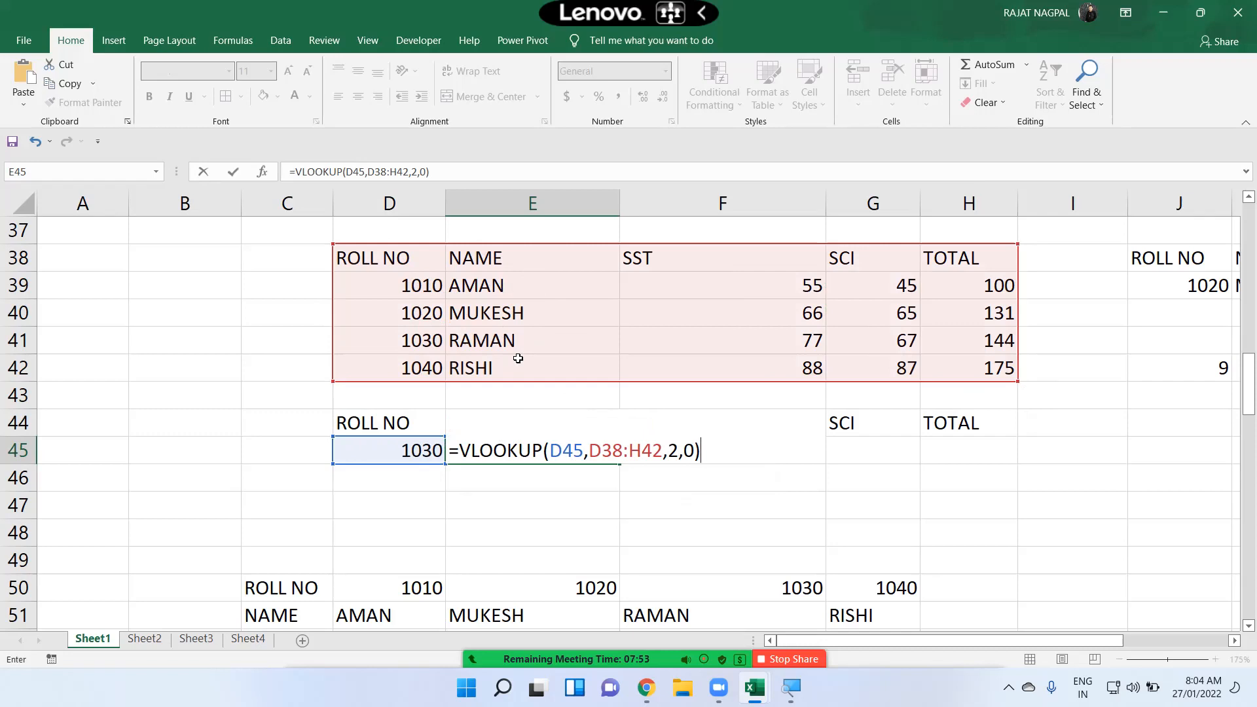
key("Return")
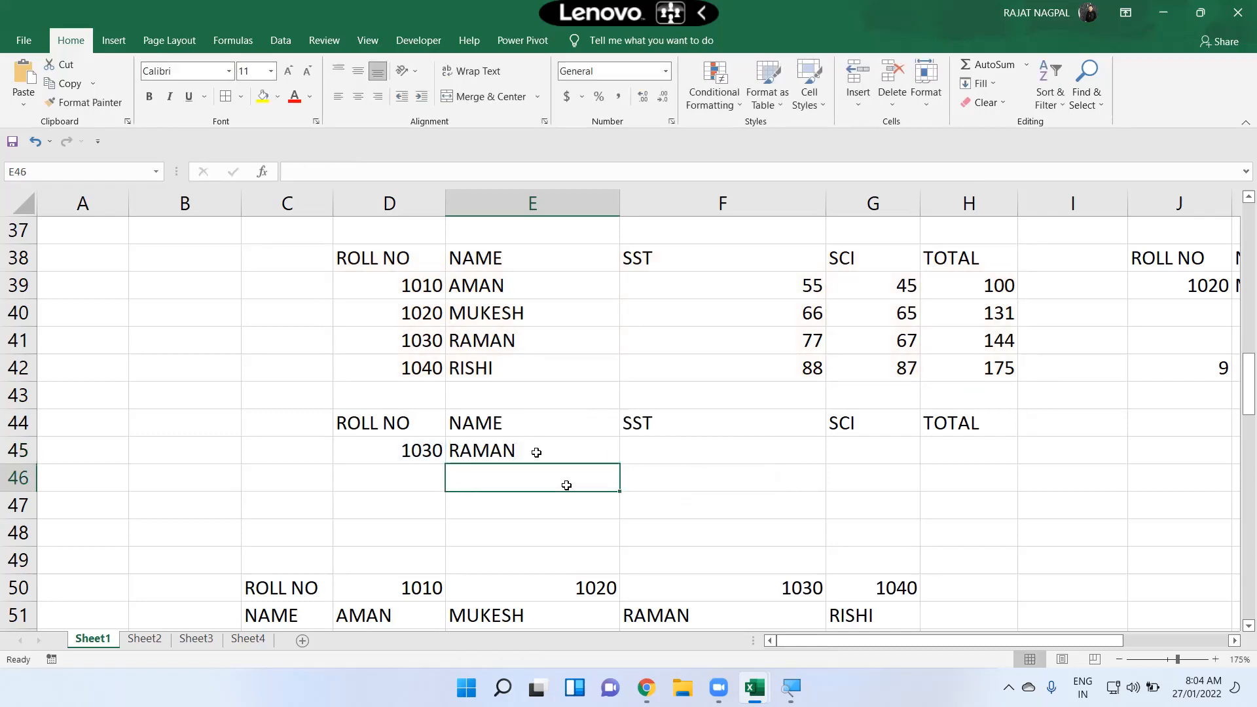
Step: Fill the VLOOKUP formula in E45 across to H45 to return the SST, SCI and TOTAL marks
left_click(557, 452)
left_click_drag(622, 466, 988, 469)
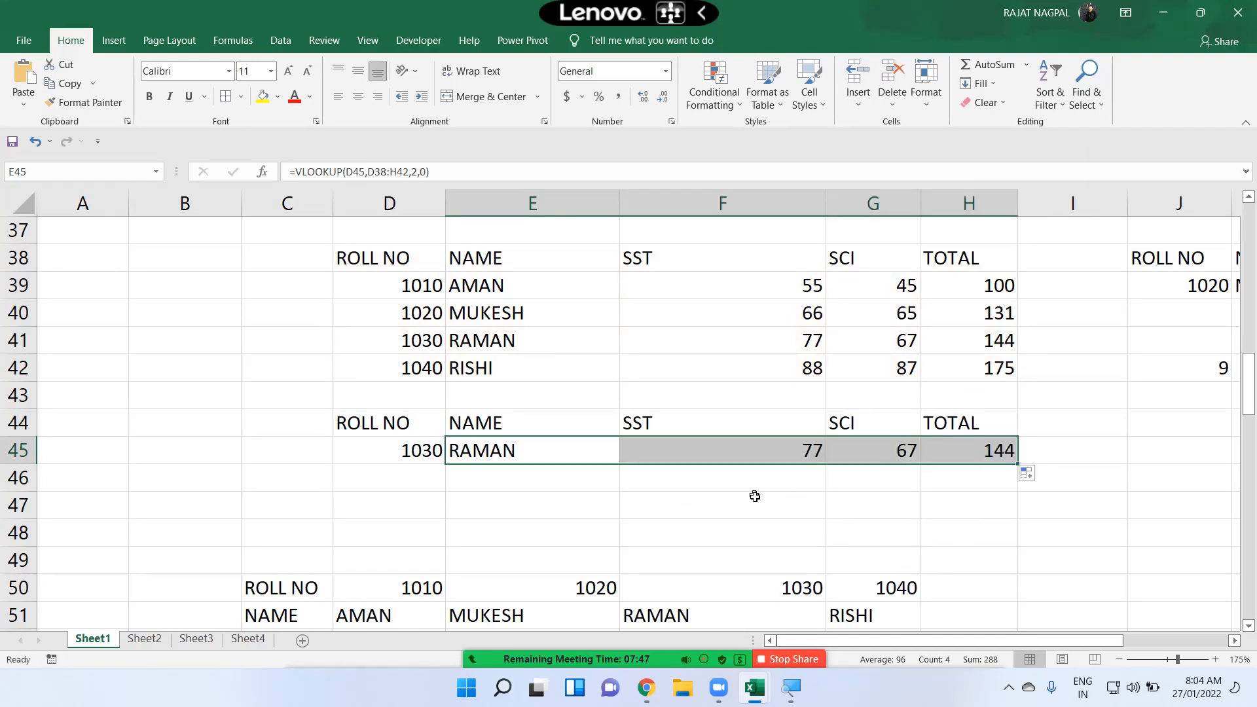
Step: Set the roll number in D45 to 1020 and review the VLOOKUP formula in E45
left_click(418, 455)
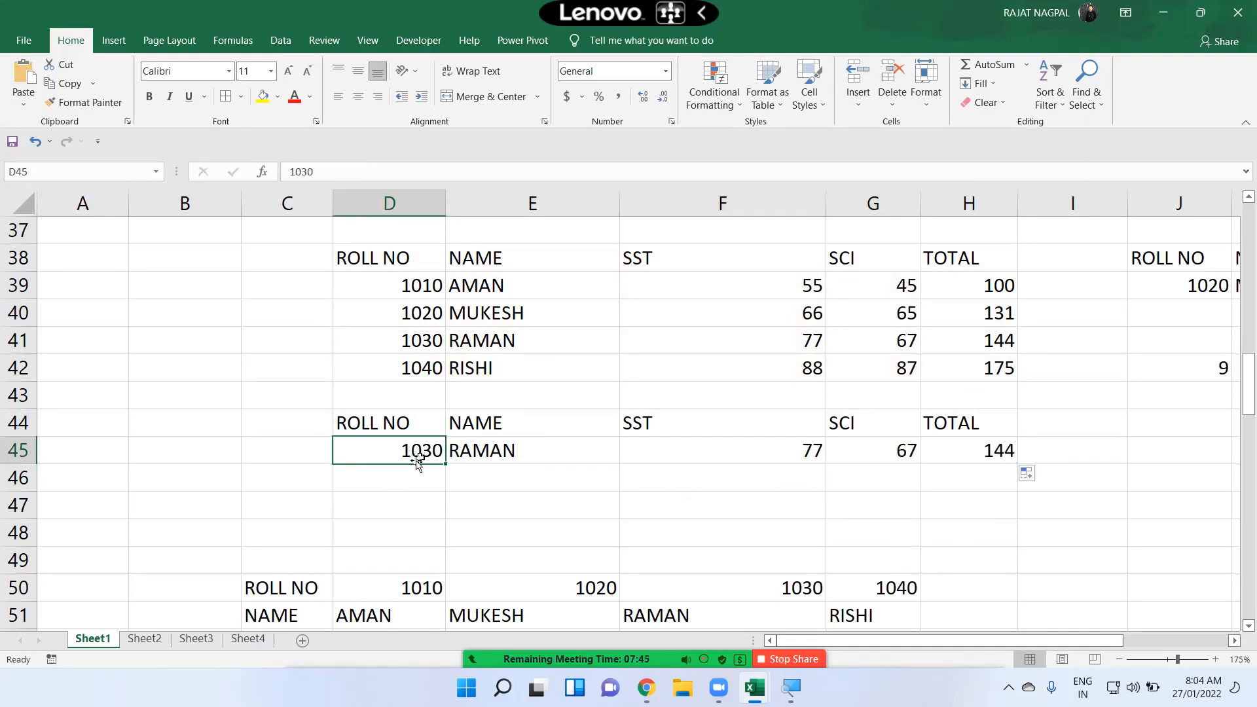
type("1020")
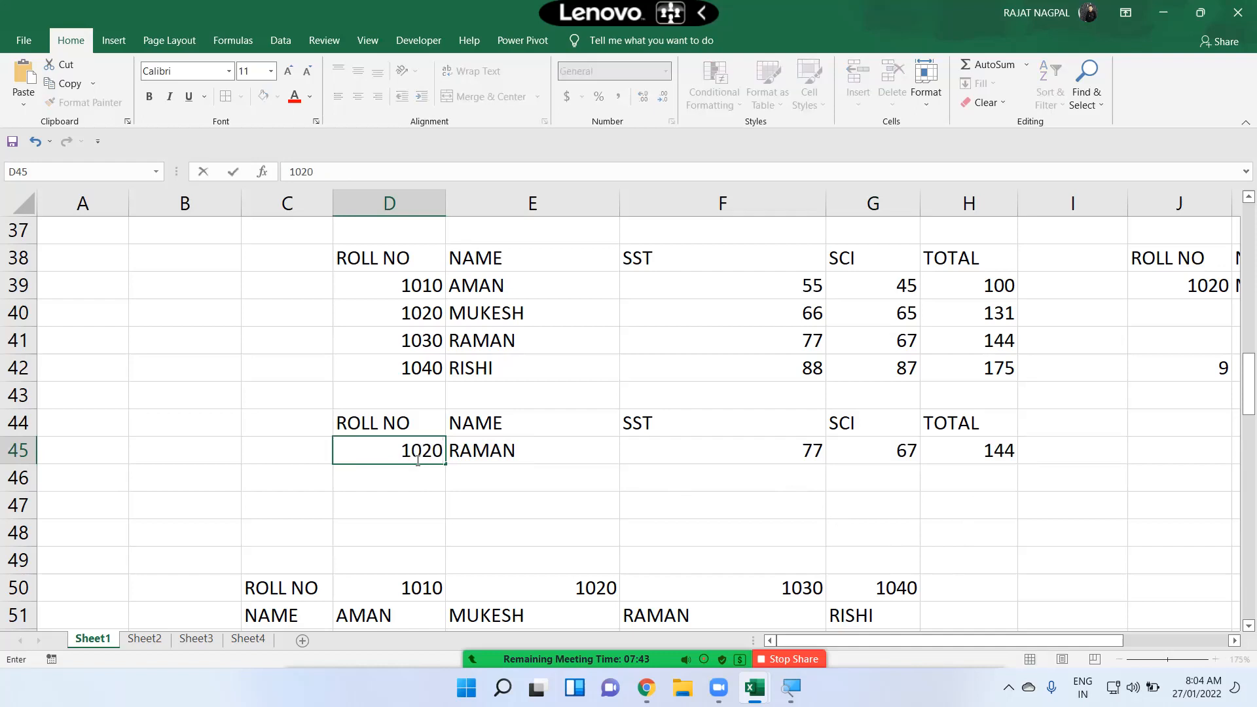
key("Return")
left_click_drag(513, 449, 953, 458)
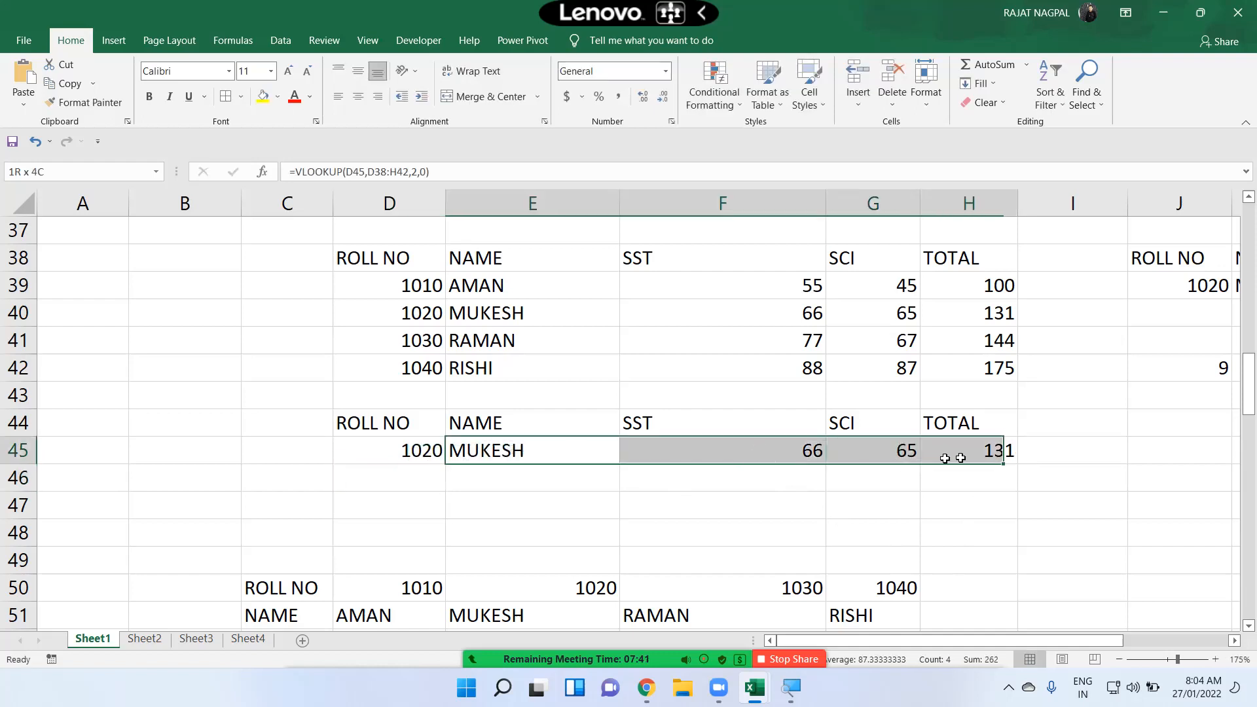
double_click(497, 451)
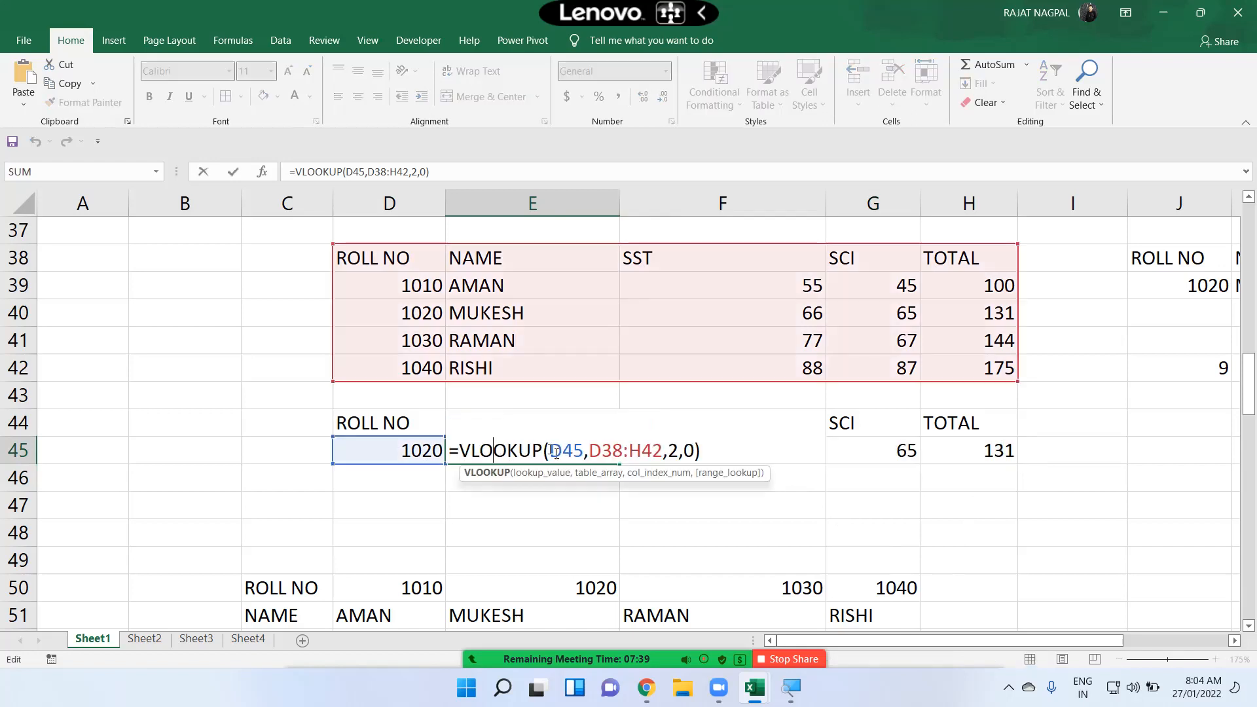
key("Return")
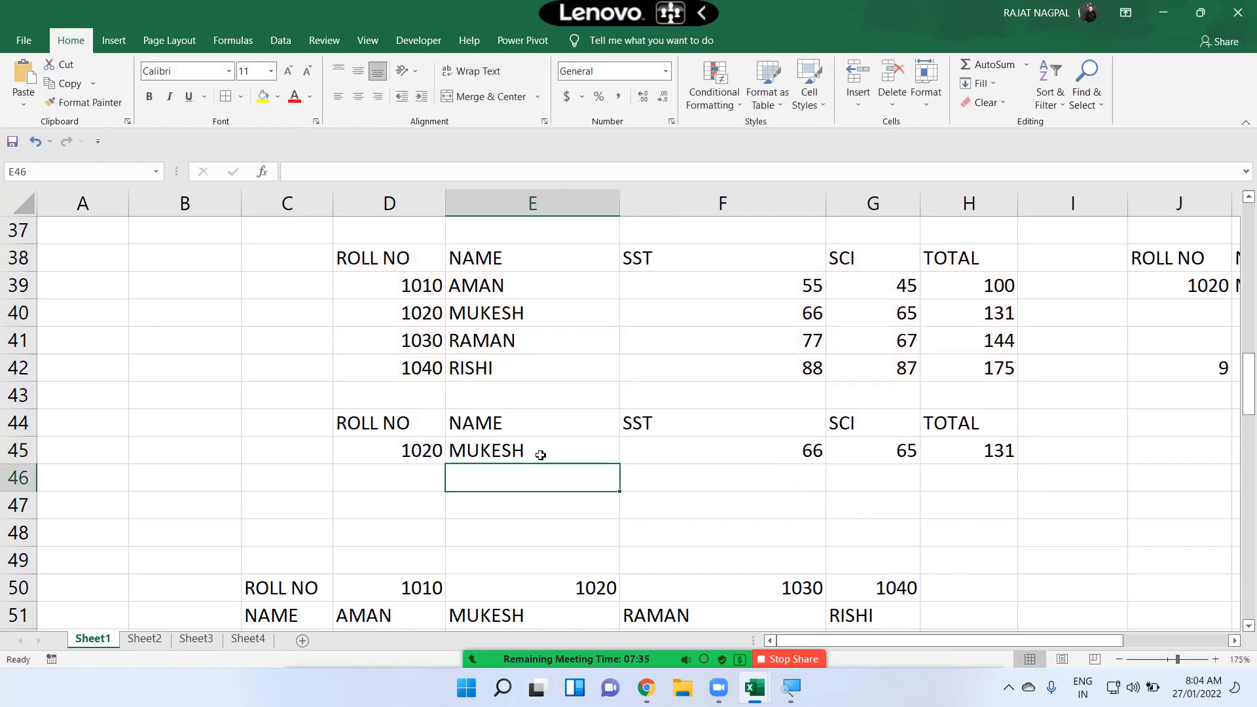
Step: Review the TRANSPOSE entry in the function reference table at the top of the sheet
scroll(543, 451, "down", 2)
scroll(460, 383, "up", 3)
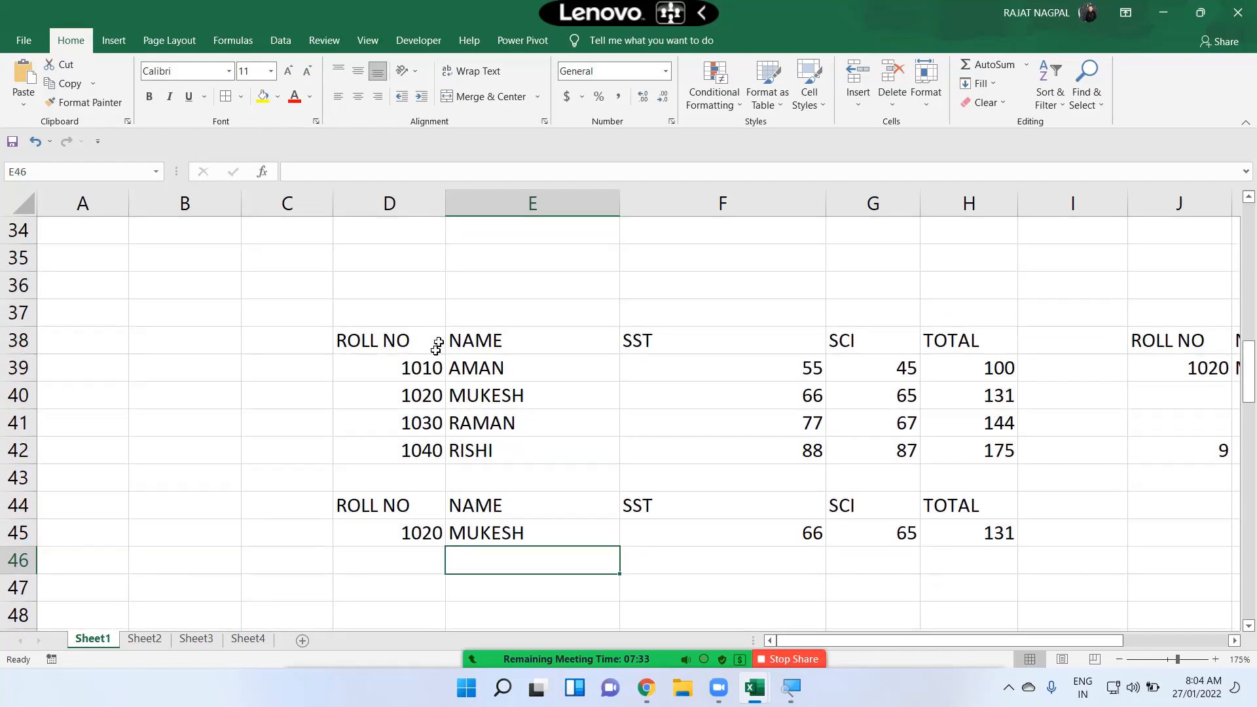
scroll(440, 337, "down", 1)
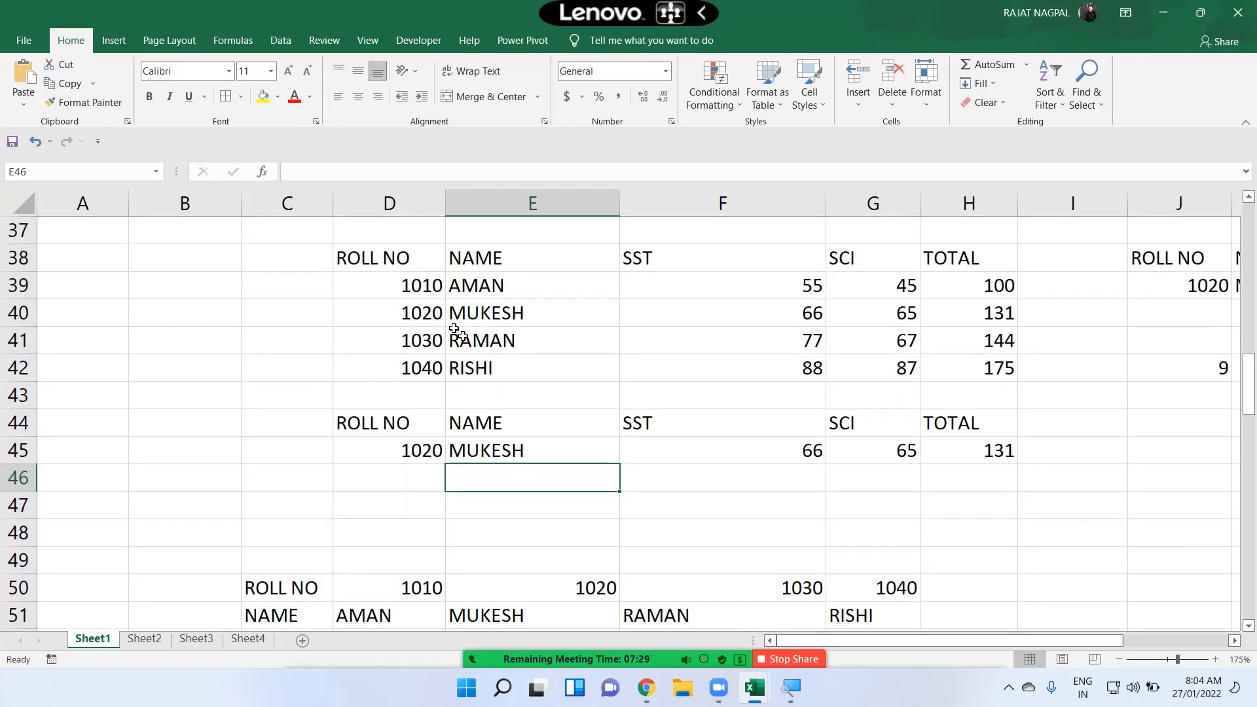
scroll(501, 370, "up", 9)
scroll(506, 375, "up", 2)
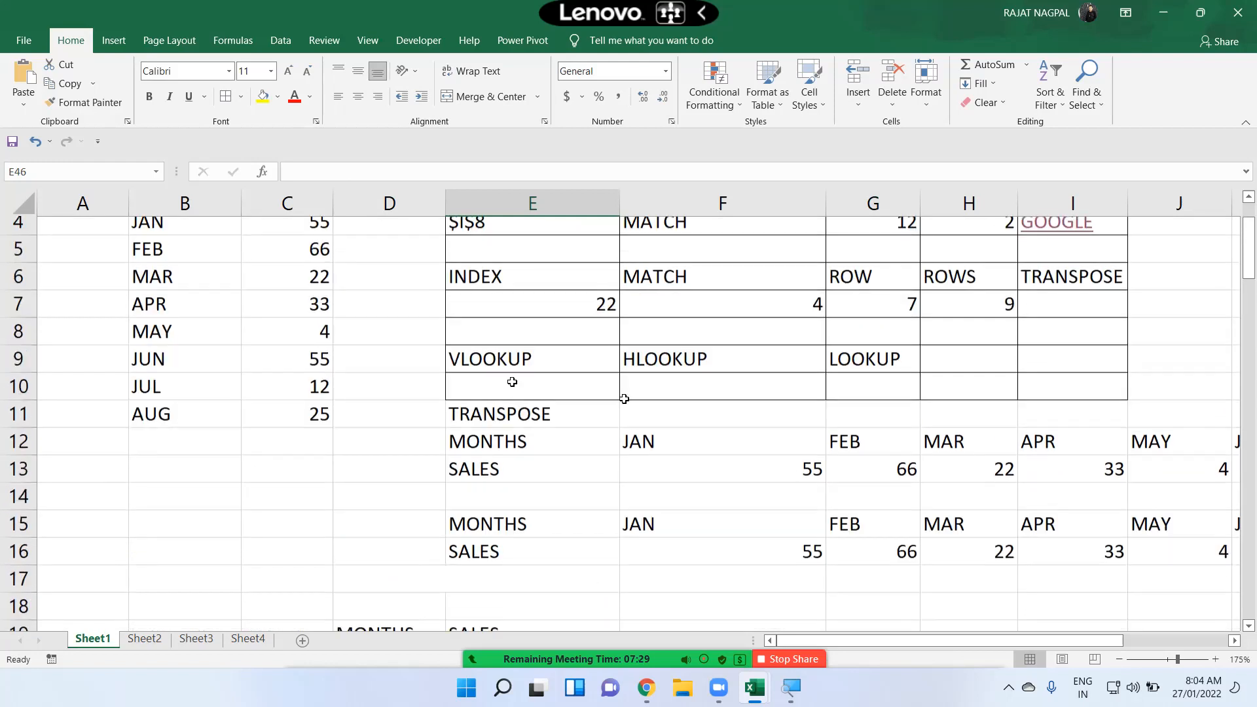
left_click(1066, 286)
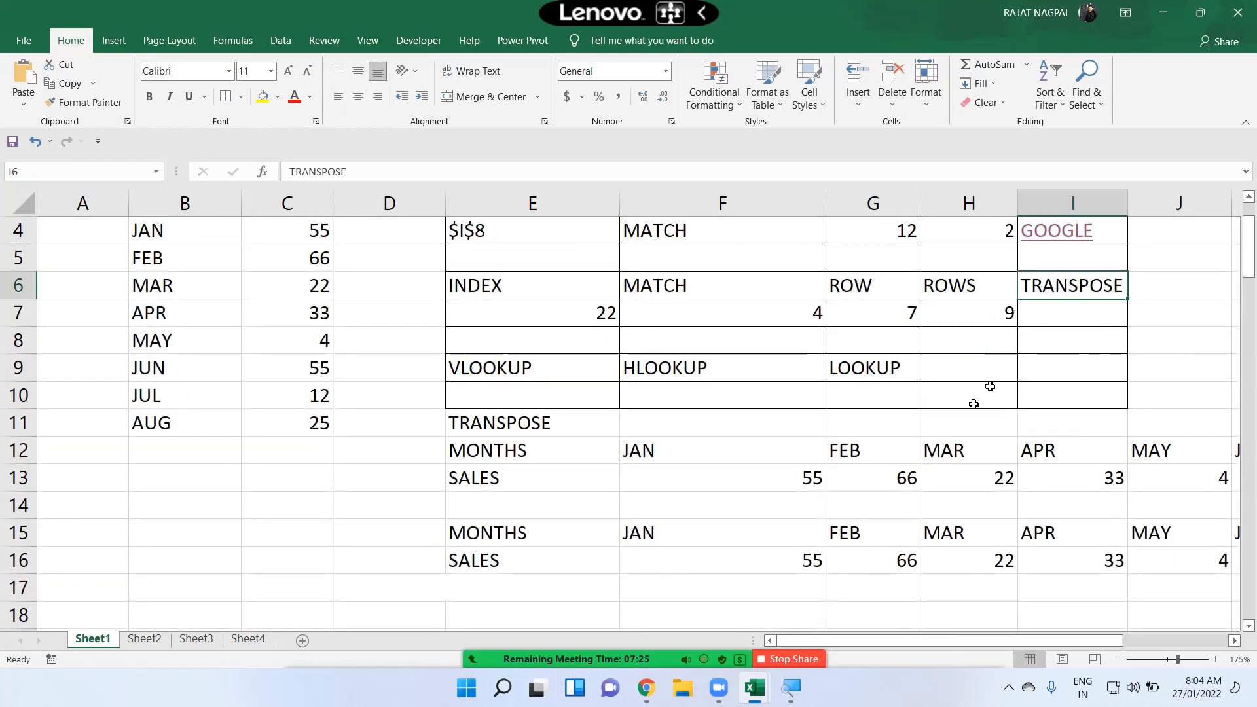
scroll(851, 450, "down", 4)
scroll(813, 457, "down", 8)
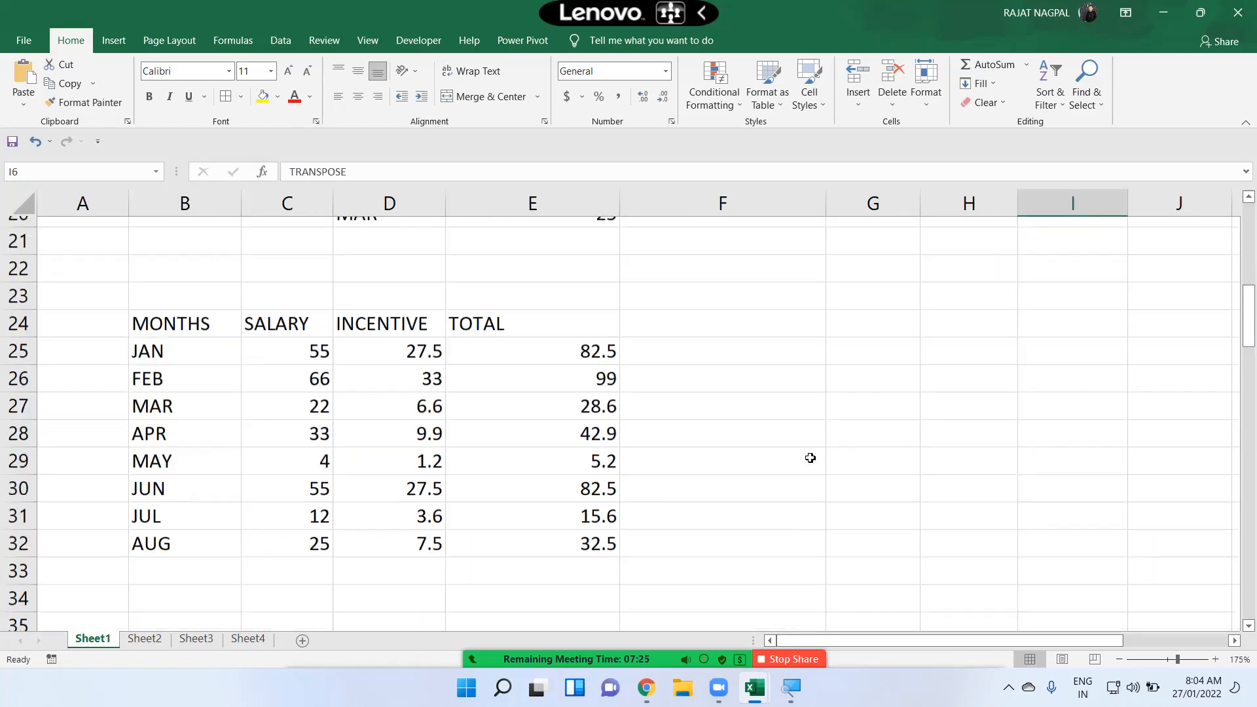
Step: Copy the student marks table D38:H42 and paste it transposed with Paste Special at D104
scroll(628, 382, "up", 2)
left_click_drag(382, 340, 951, 445)
key("ctrl+c")
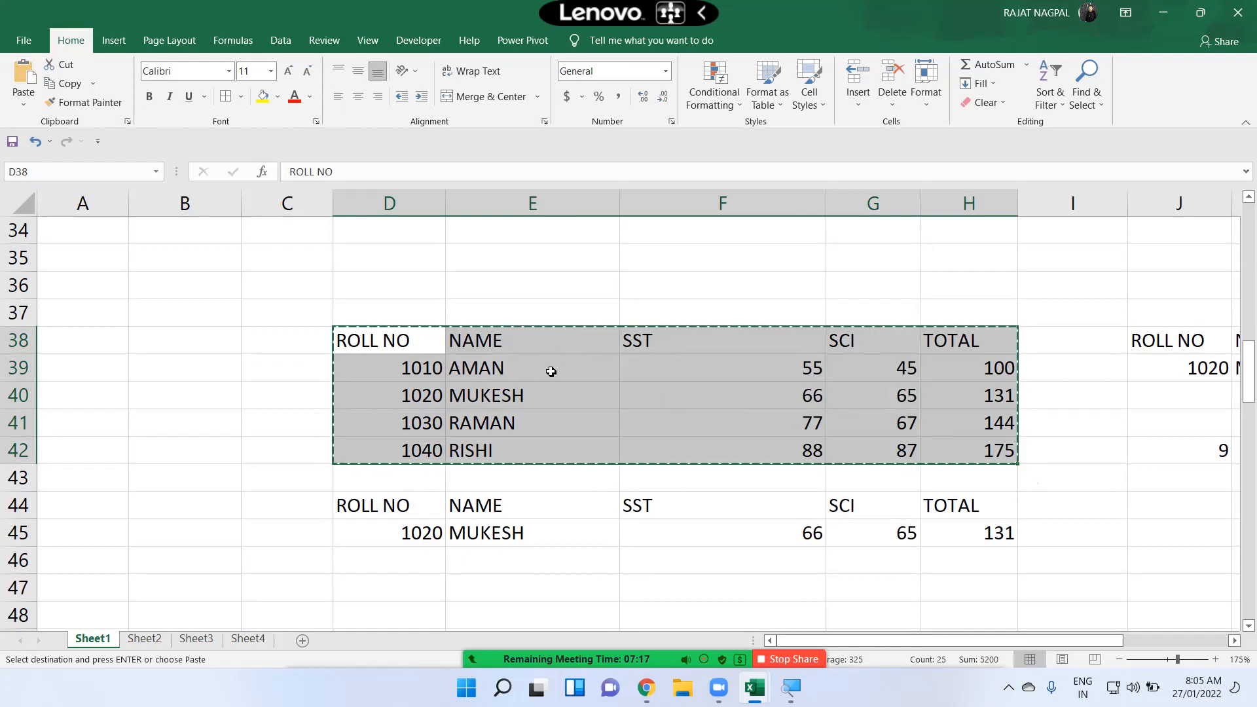
scroll(551, 372, "down", 17)
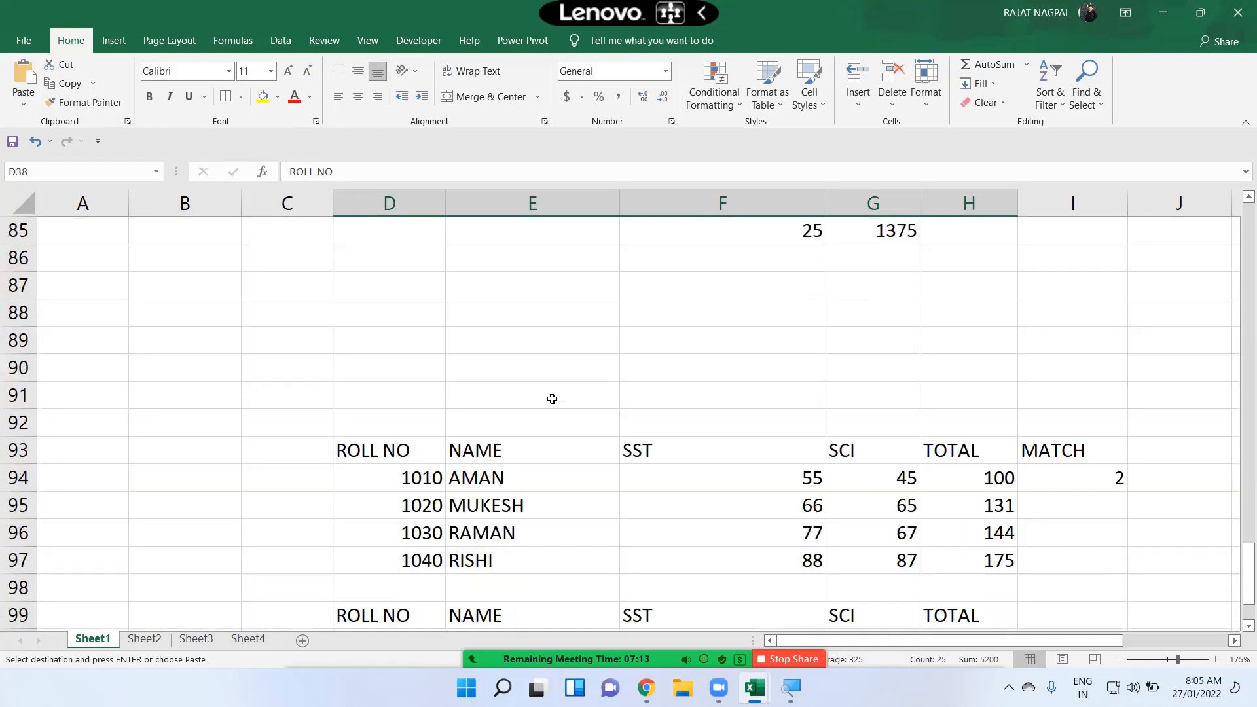
scroll(552, 398, "down", 5)
left_click(417, 343)
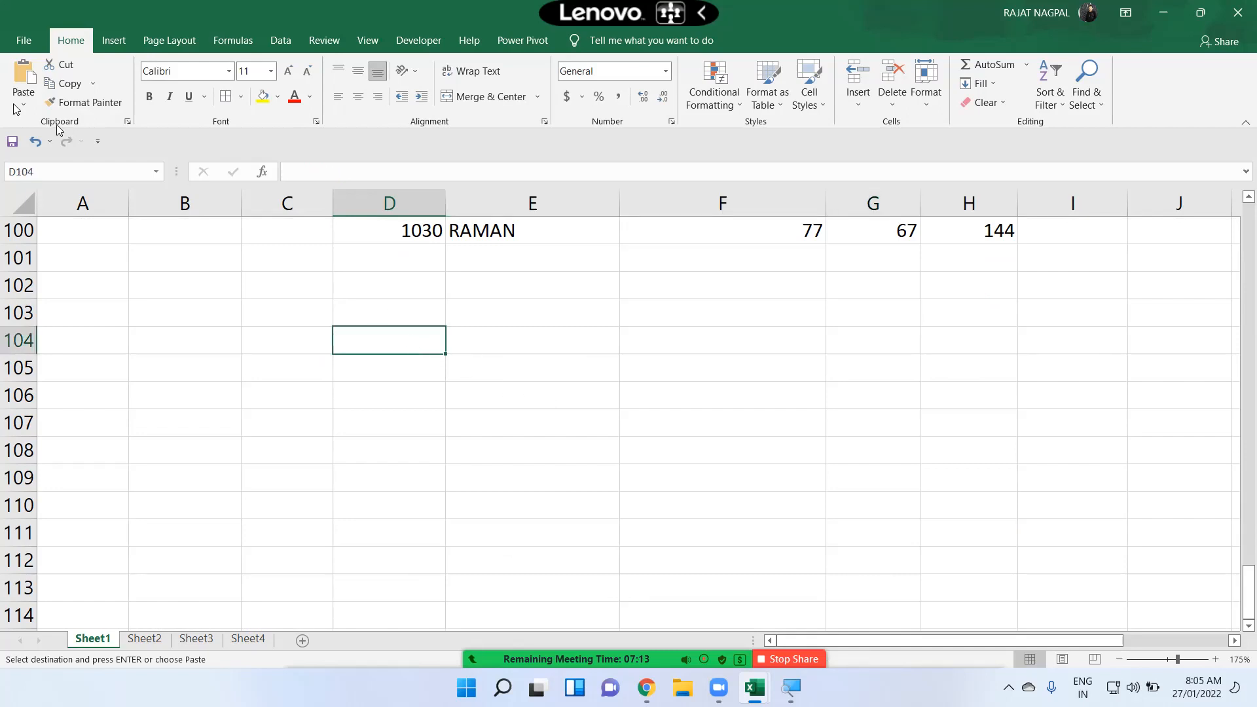
left_click(22, 104)
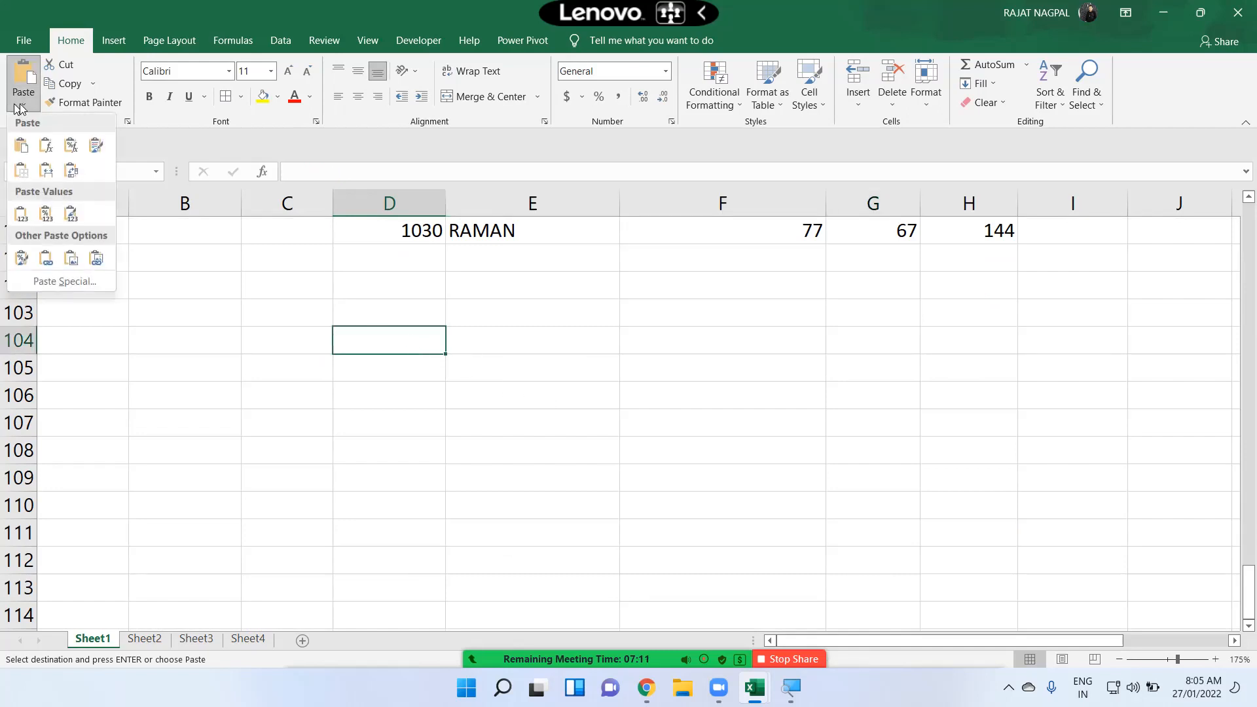
left_click(72, 284)
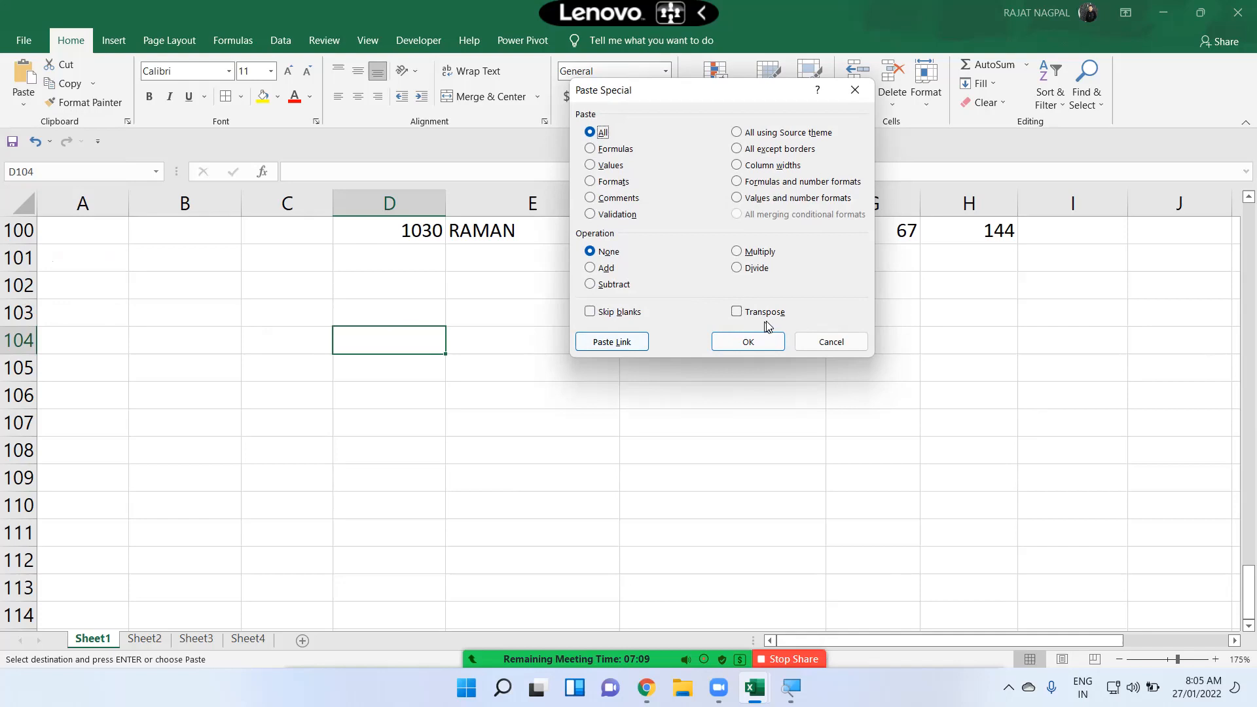
left_click(736, 312)
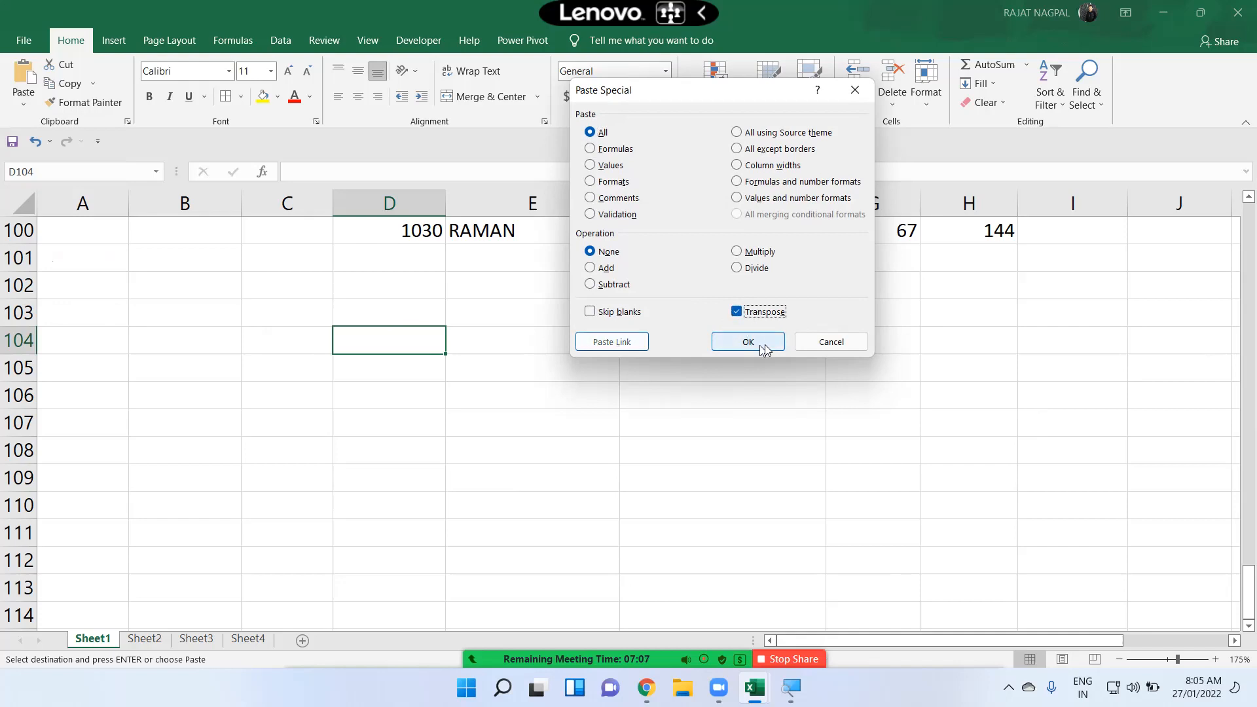
left_click(748, 342)
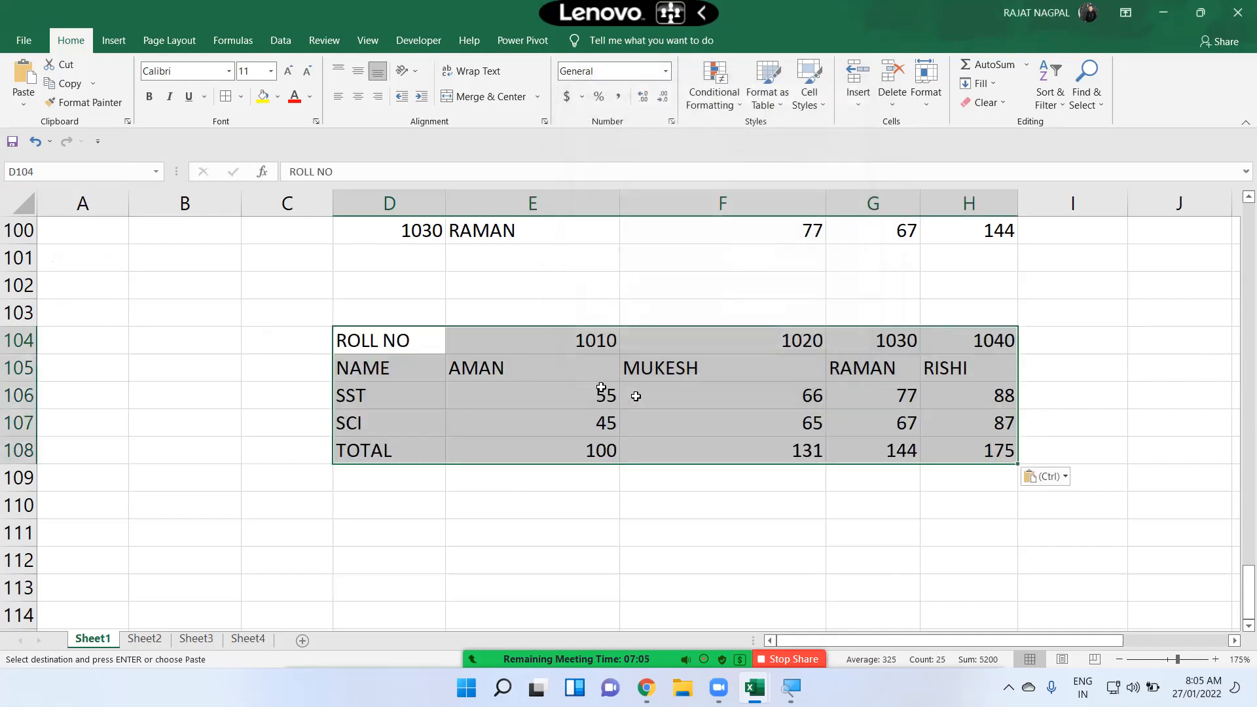
Step: Paste another transposed copy of the marks table with Paste Special at D111
scroll(435, 287, "down", 3)
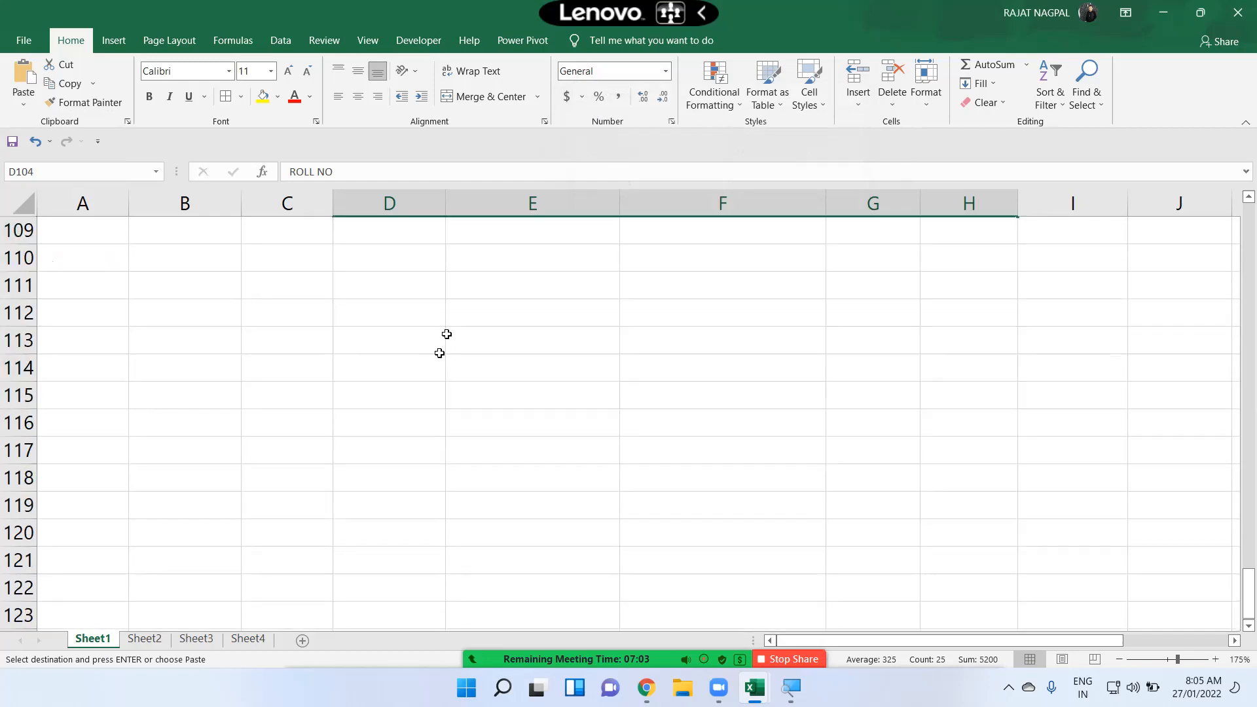
left_click(387, 284)
left_click(24, 105)
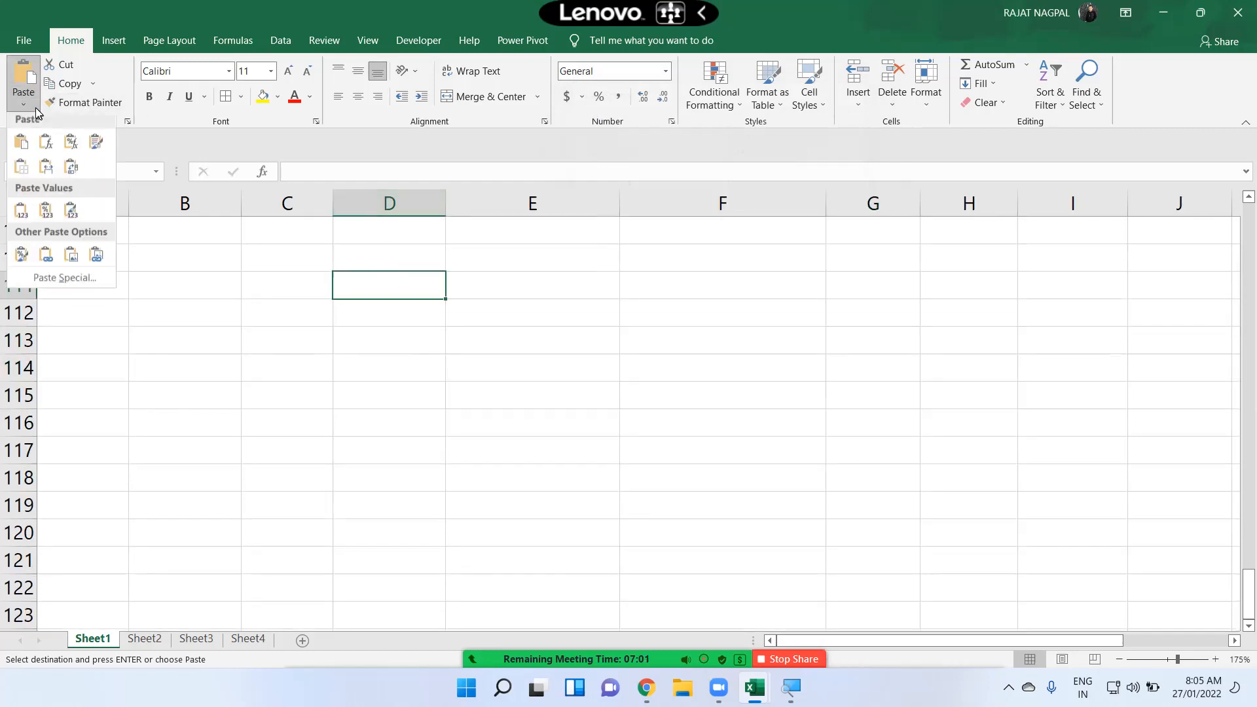
left_click(65, 282)
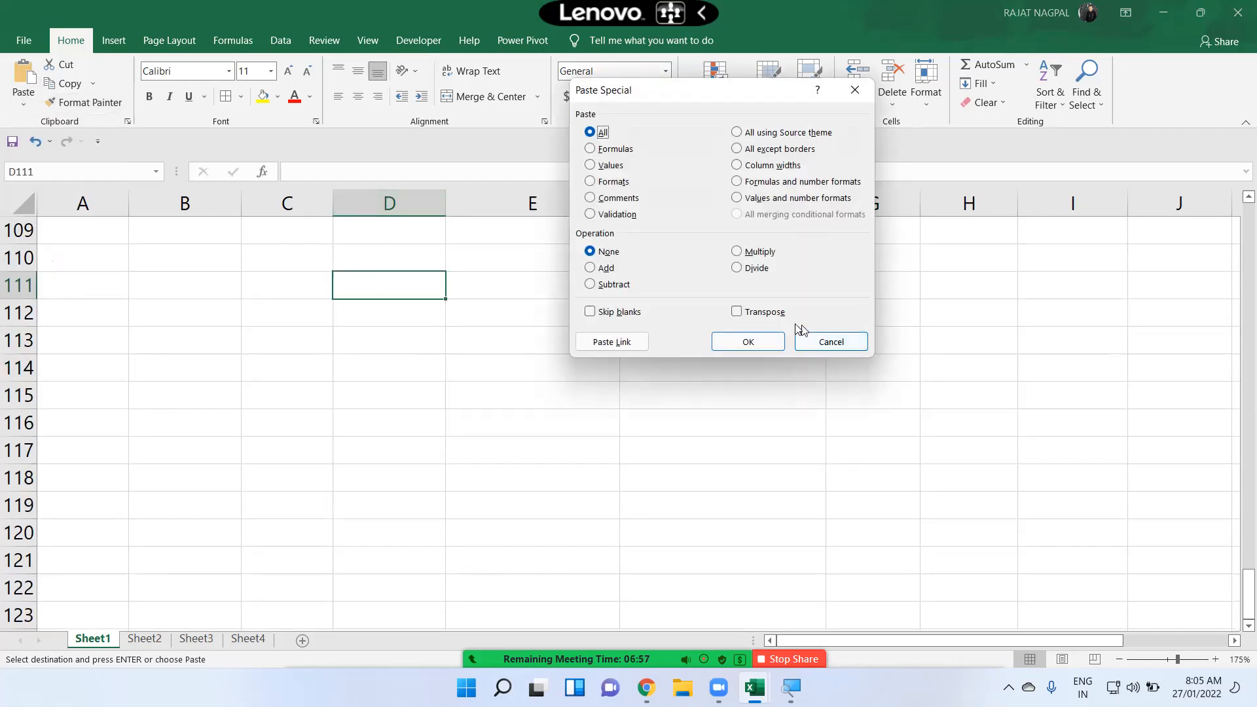
left_click(764, 312)
left_click(747, 342)
Step: Copy the ROLL NO to TOTAL labels from D111:D115 into D118:D122
left_click_drag(364, 283, 368, 396)
key("ctrl+c")
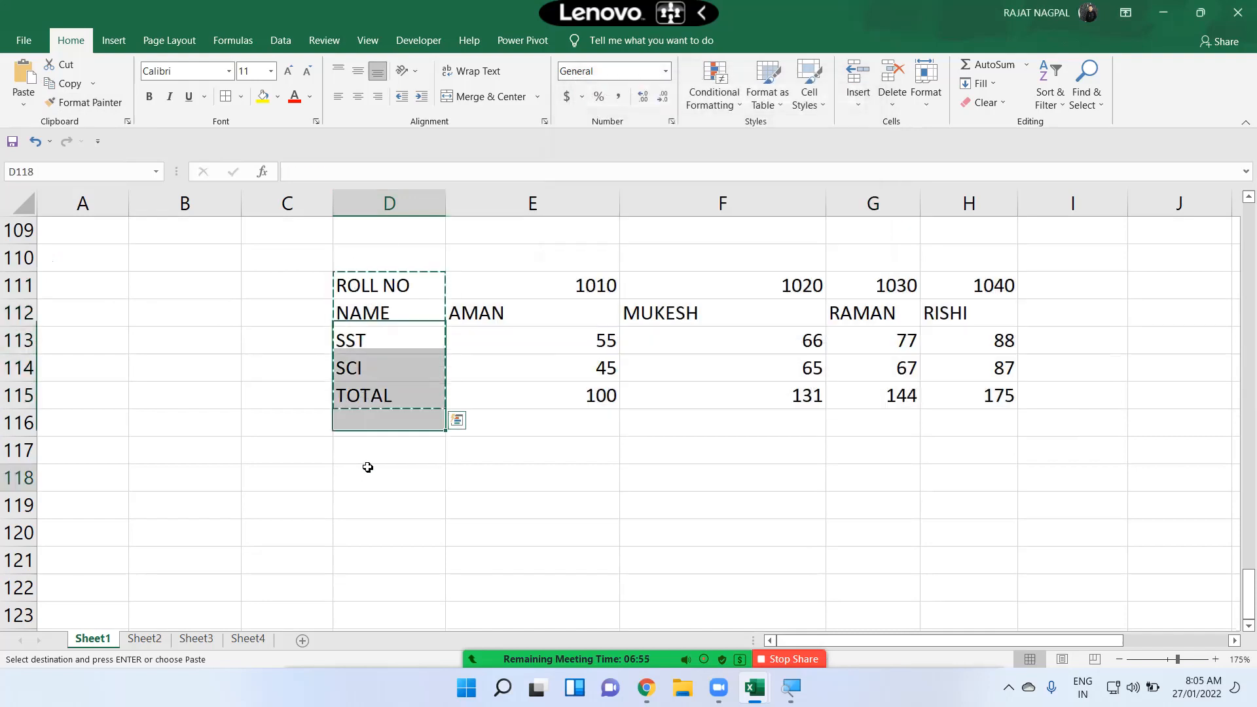
left_click(369, 470)
key("ctrl+v")
key("Escape")
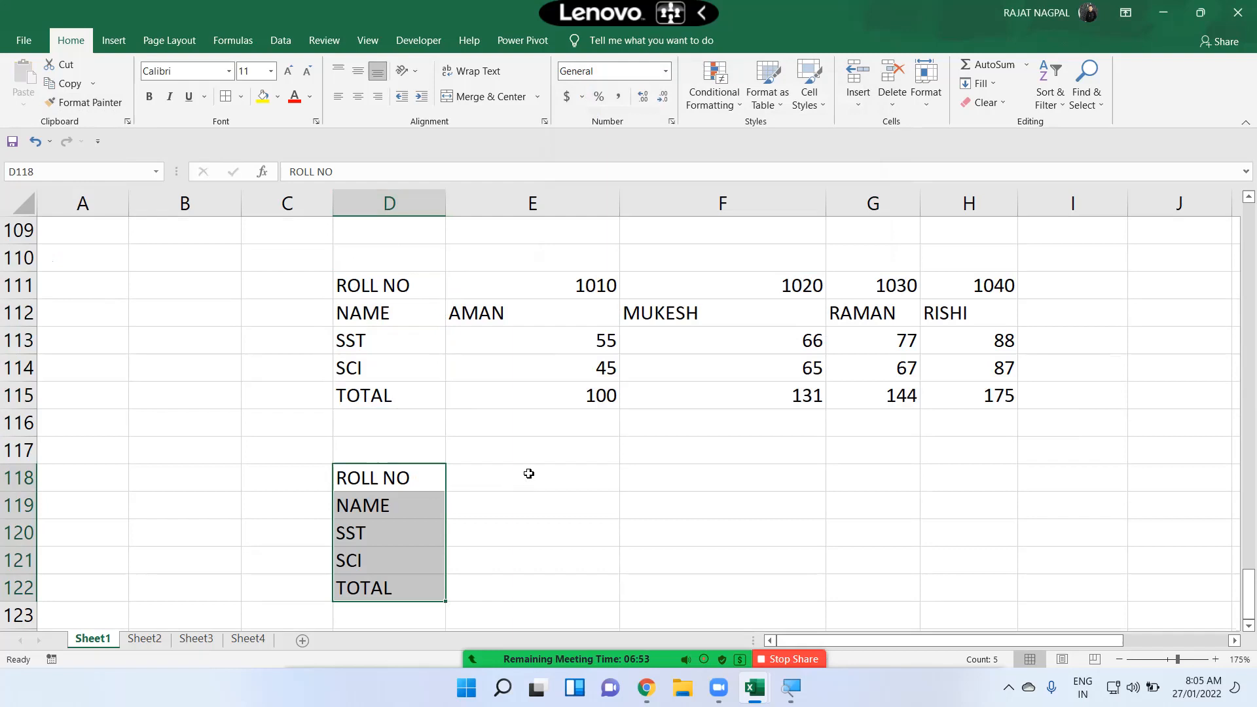
Step: Enter 1020 as the roll number in cell E118
left_click(527, 478)
type("=")
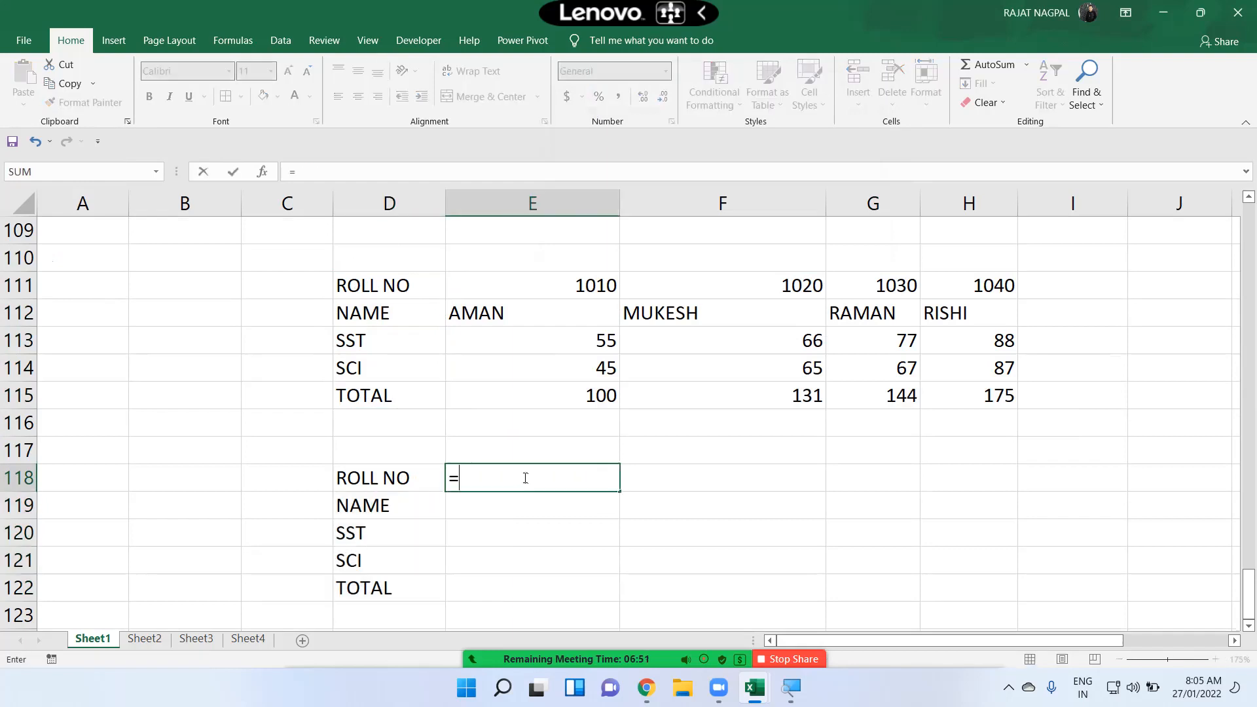
key("BackSpace")
type("1020")
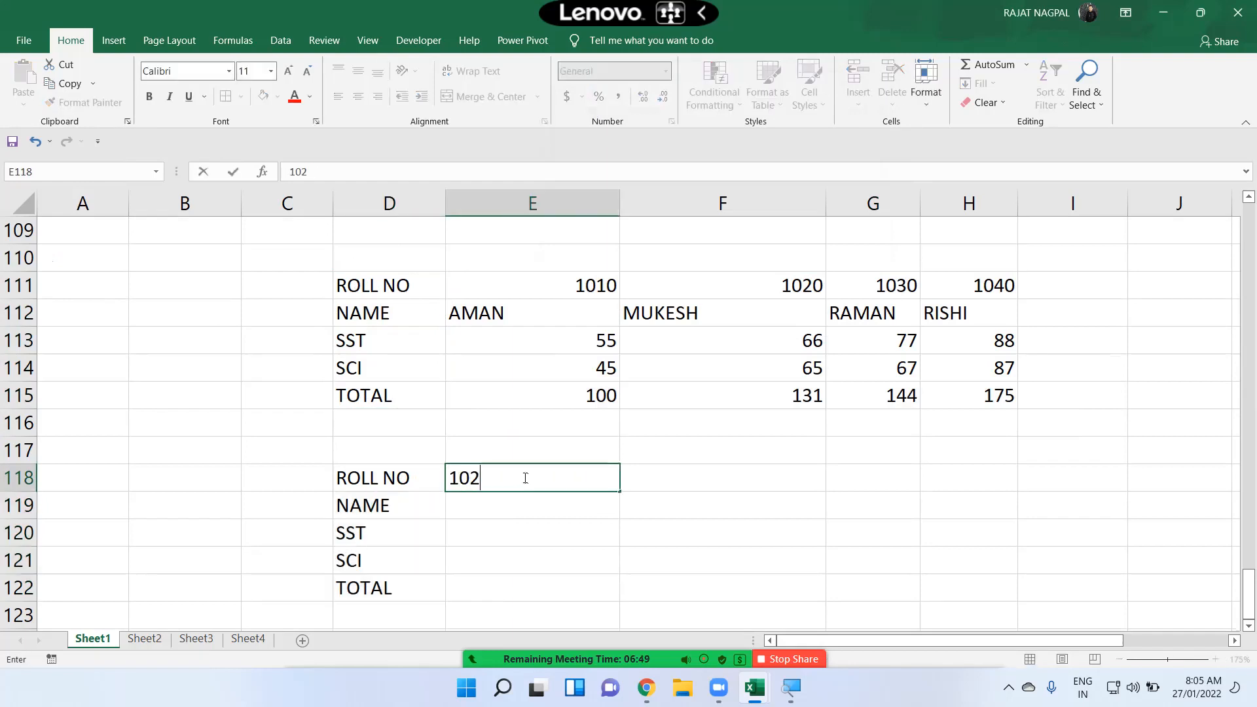
key("Return")
Step: Enter =HLOOKUP(E118,D111:H115,2,0) in E119 and fill it down to E122
type("=HL")
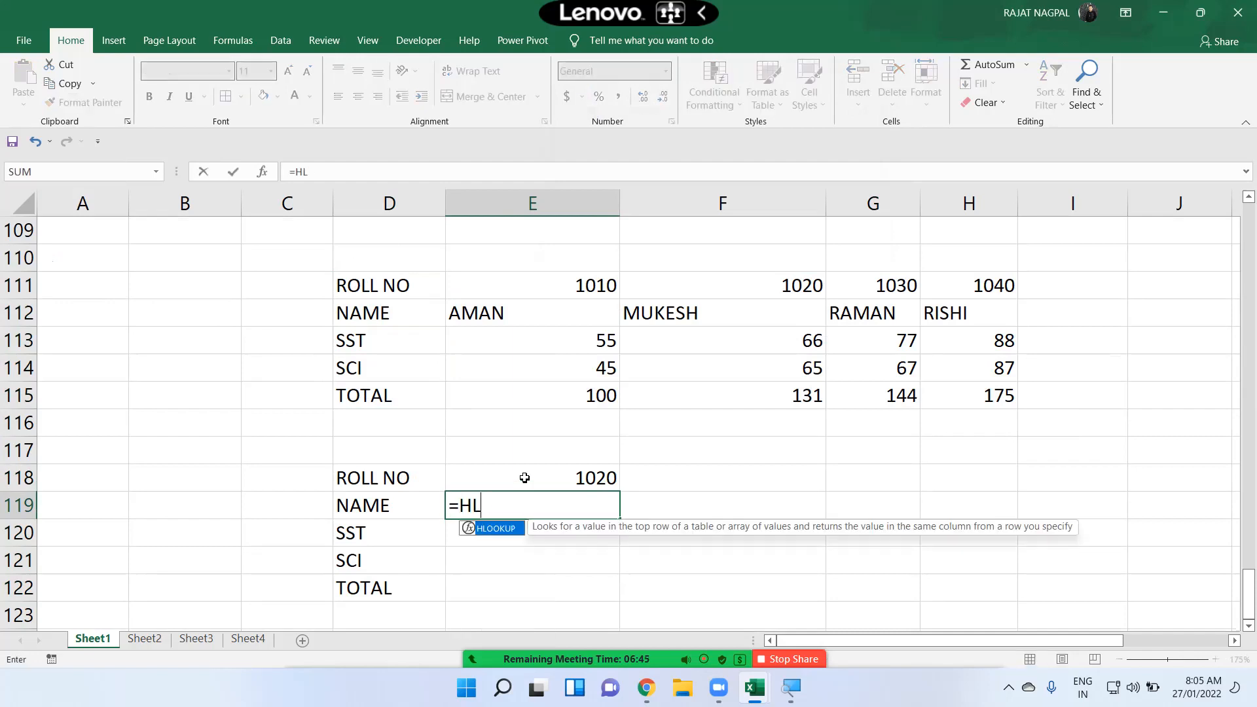
key("Tab")
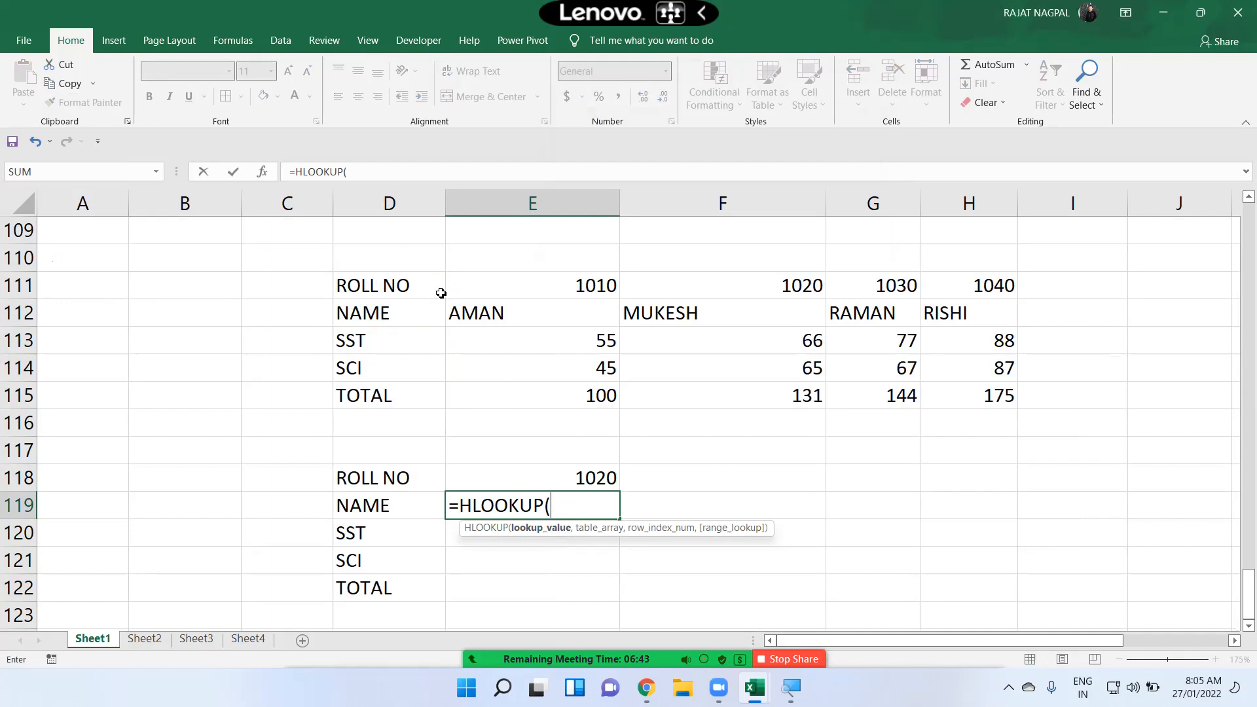
type("103")
key("BackSpace")
key("BackSpace")
key("BackSpace")
left_click(625, 475)
left_click(586, 477)
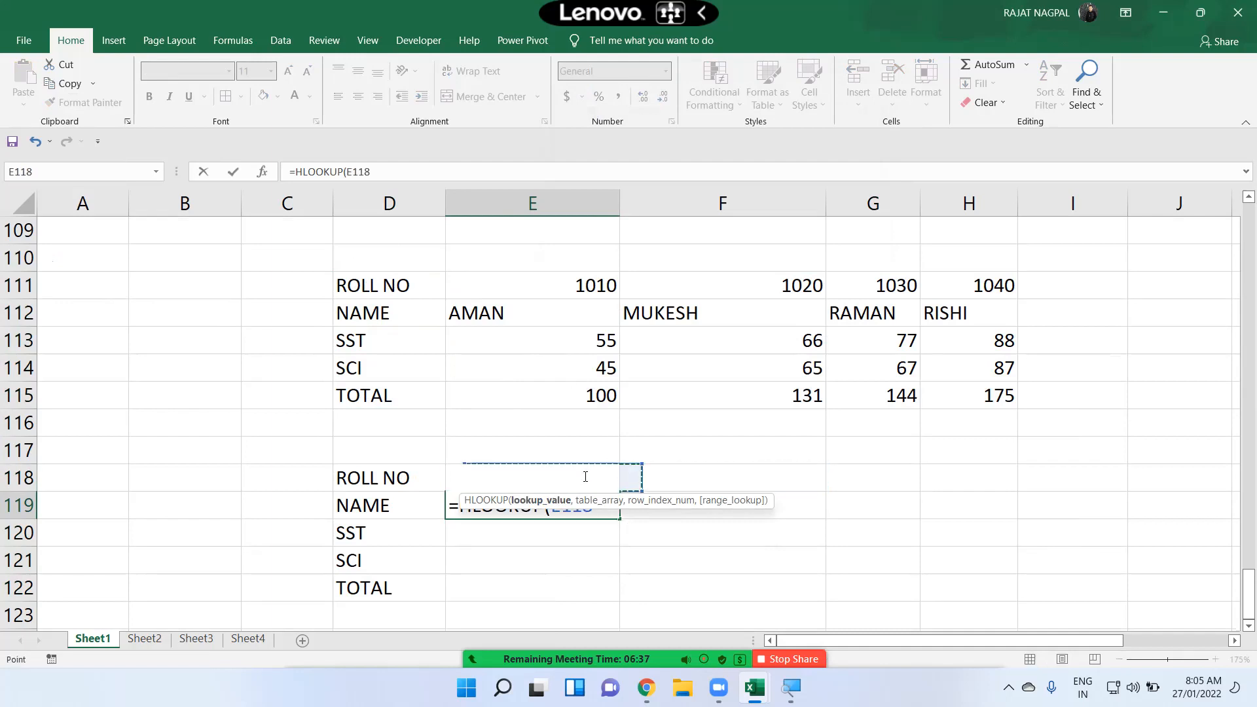
type(",")
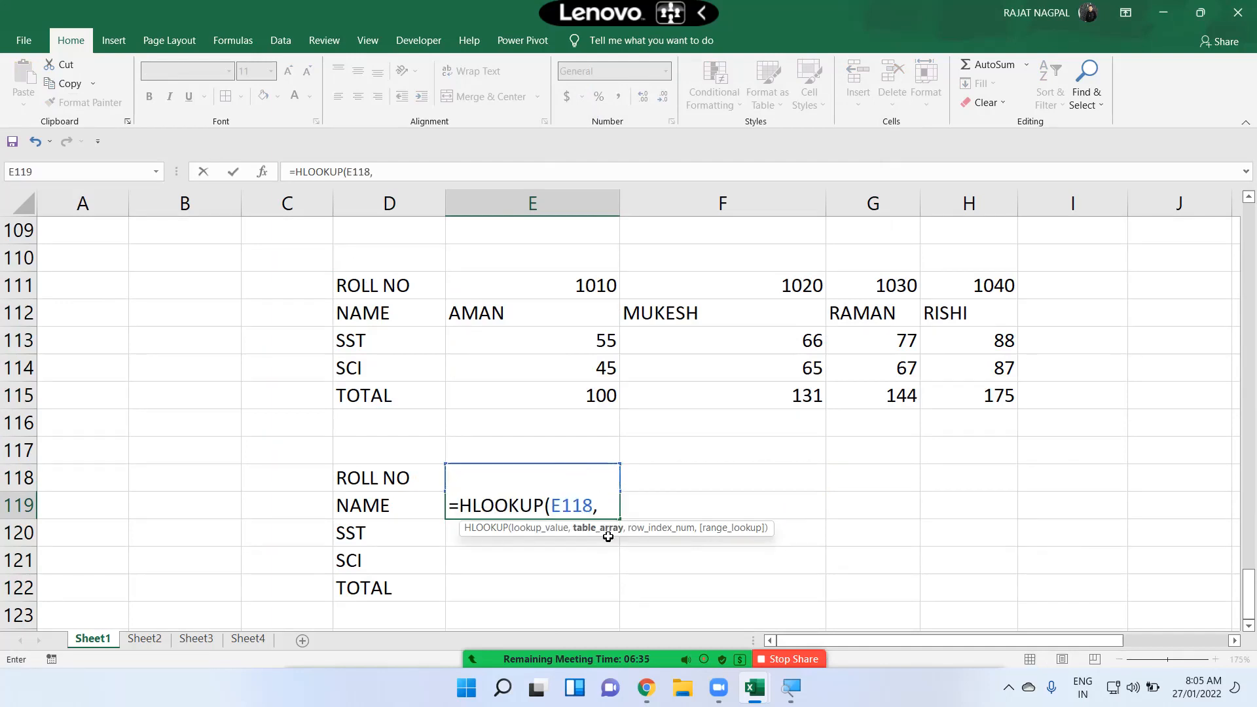
left_click_drag(412, 288, 965, 389)
type(",2")
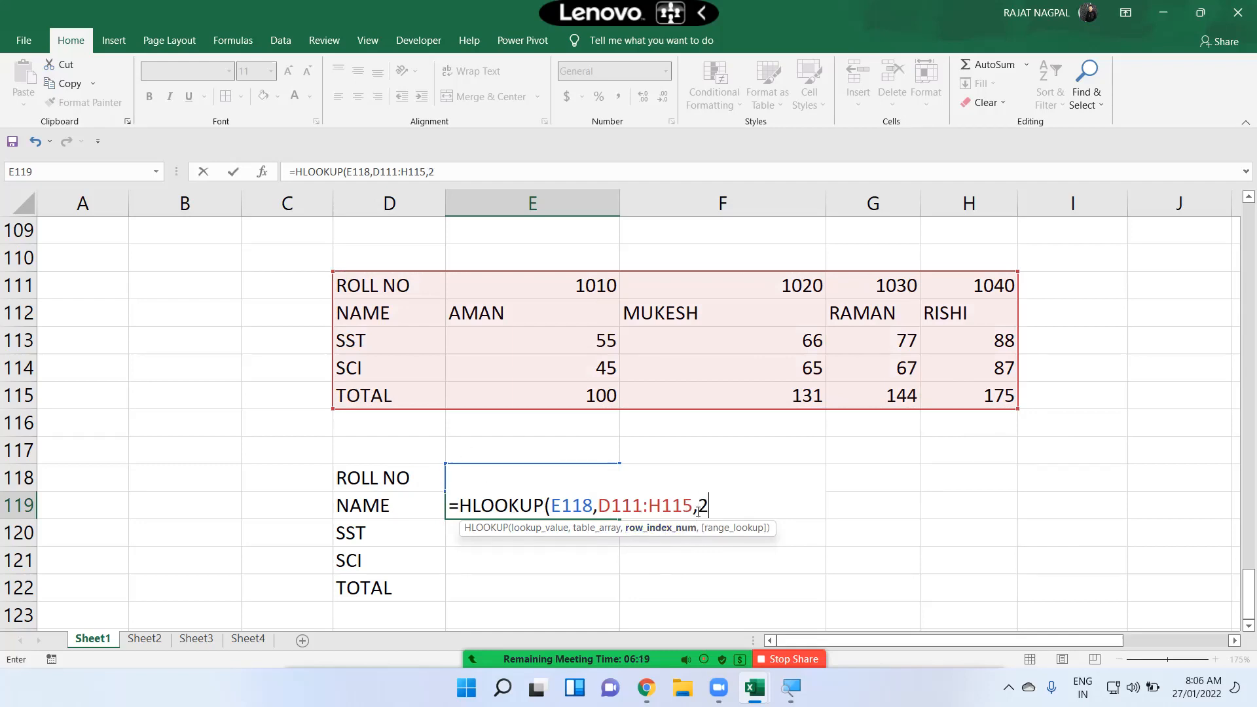
type(",0)")
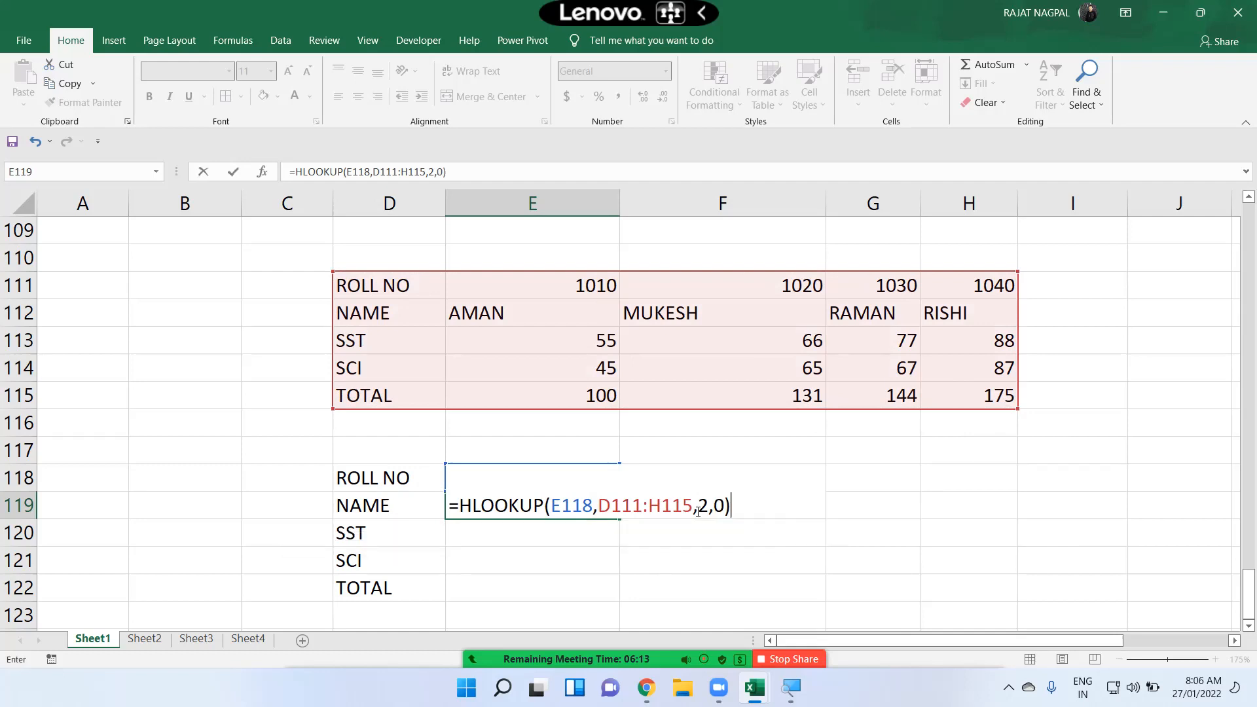
key("Return")
left_click(557, 505)
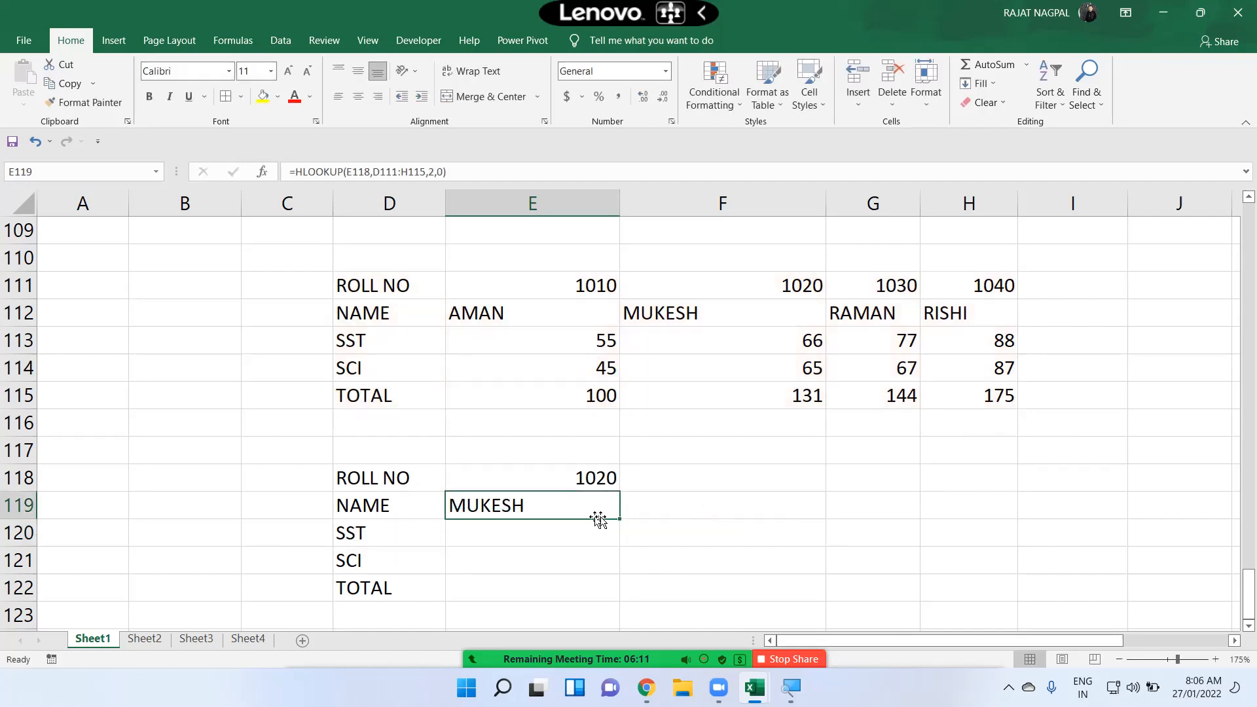
double_click(618, 519)
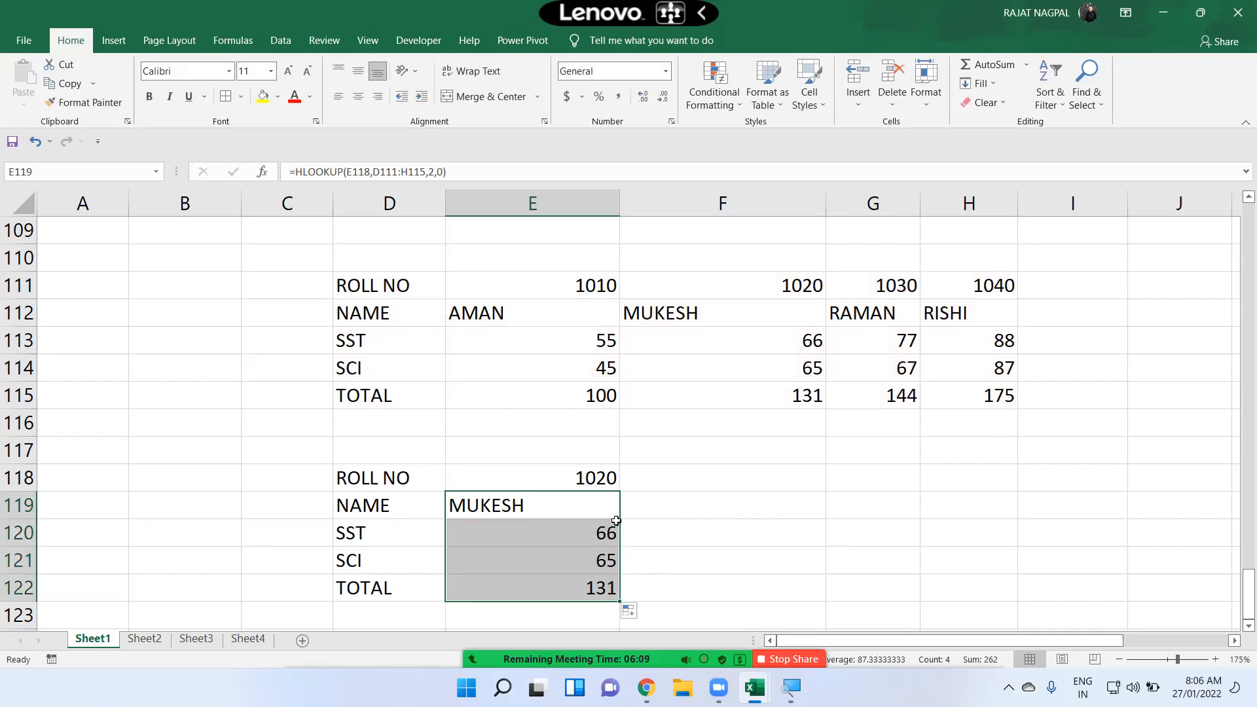